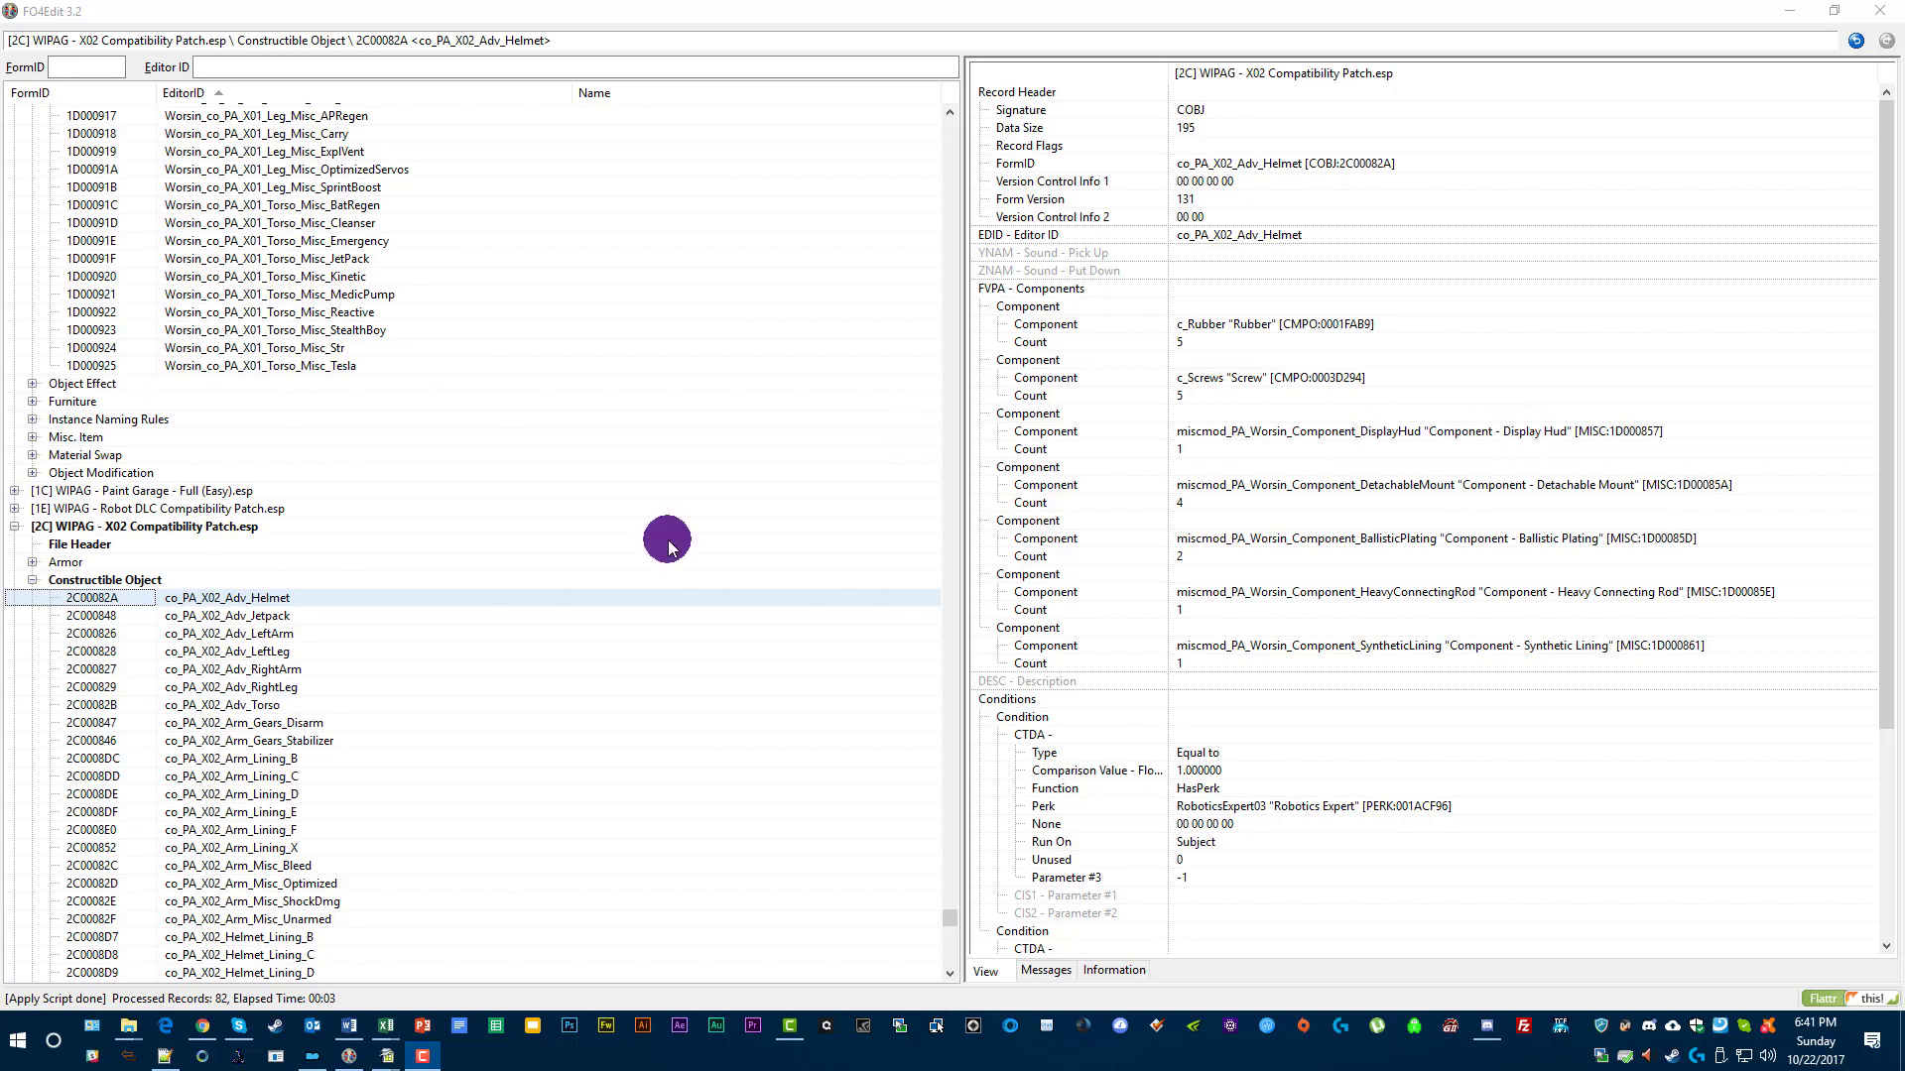
Look through the X02 patch records and inspect the components, conditions and created object of co_PA_X02_Arm_Misc_ShockDmg.
scroll(374, 625, down, 16)
scroll(376, 657, down, 17)
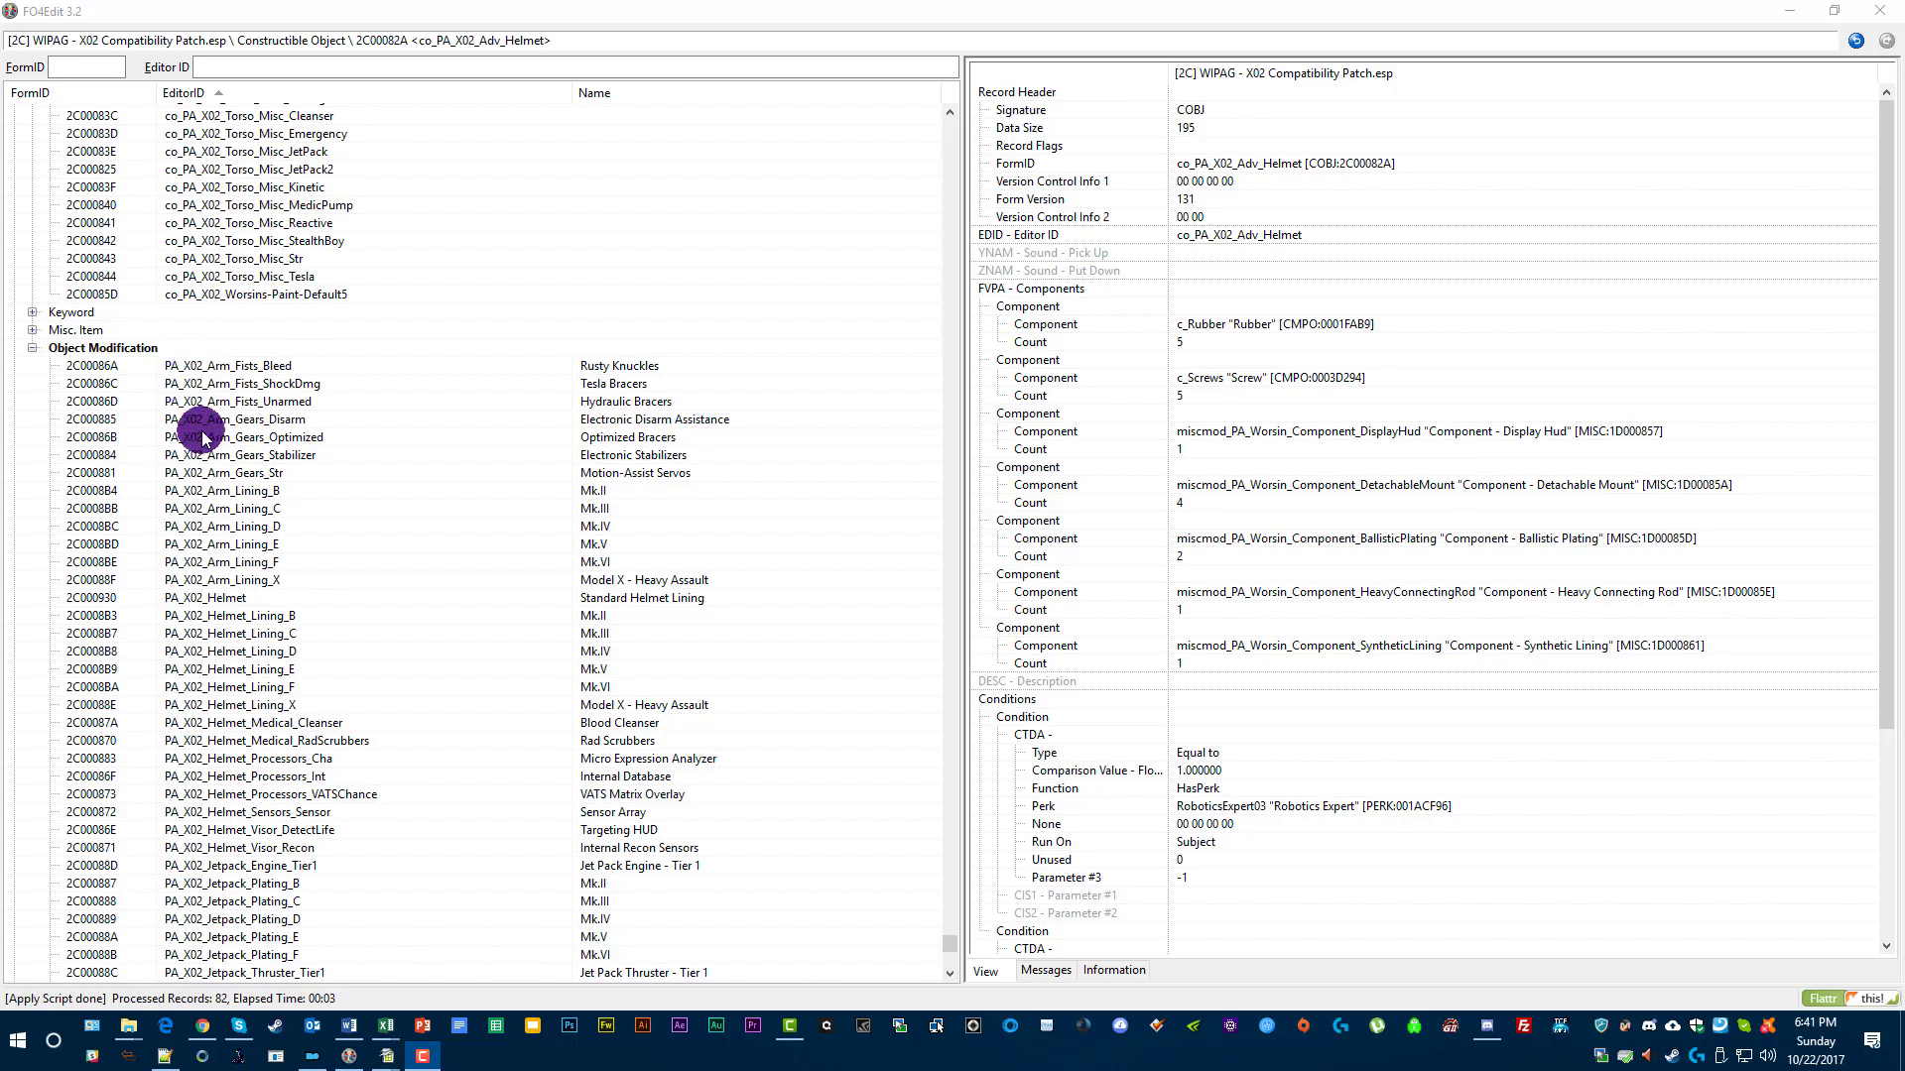
scroll(228, 451, up, 17)
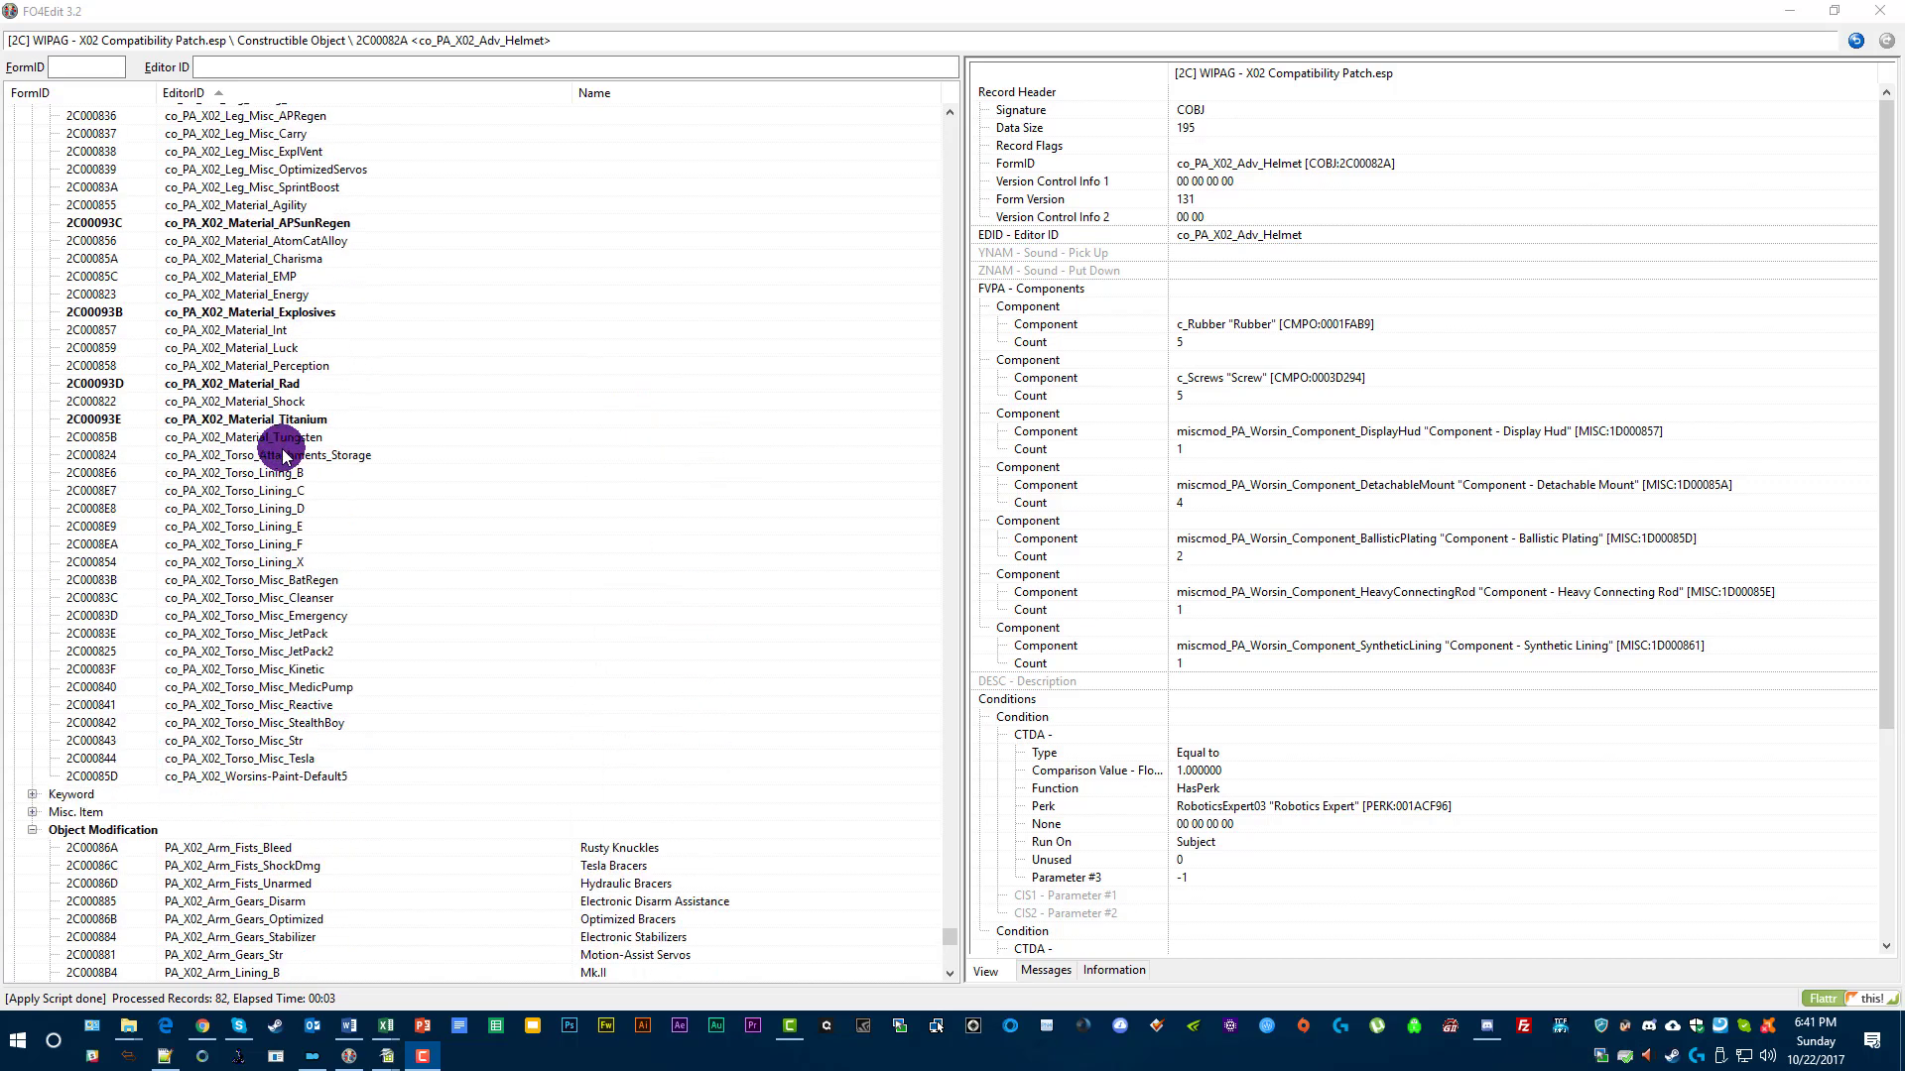
scroll(291, 459, up, 5)
click(247, 258)
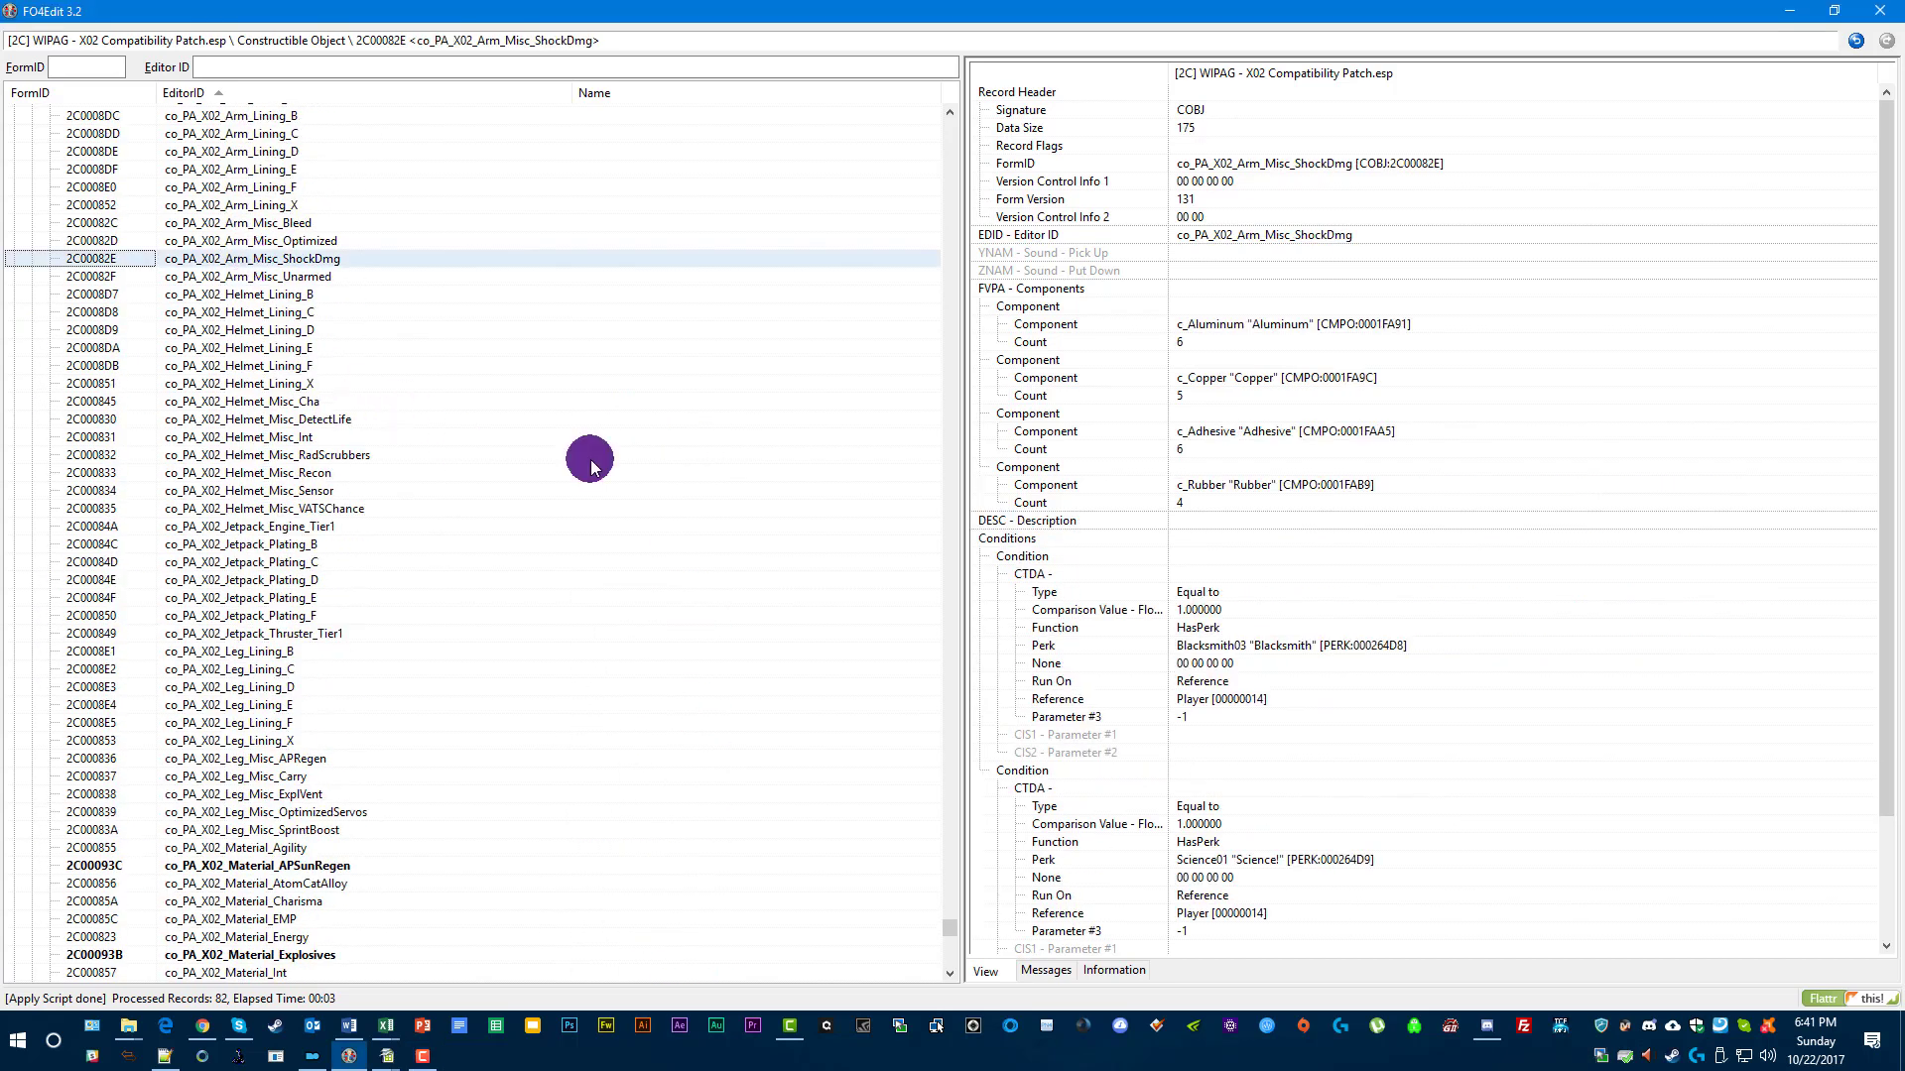
scroll(1367, 558, down, 3)
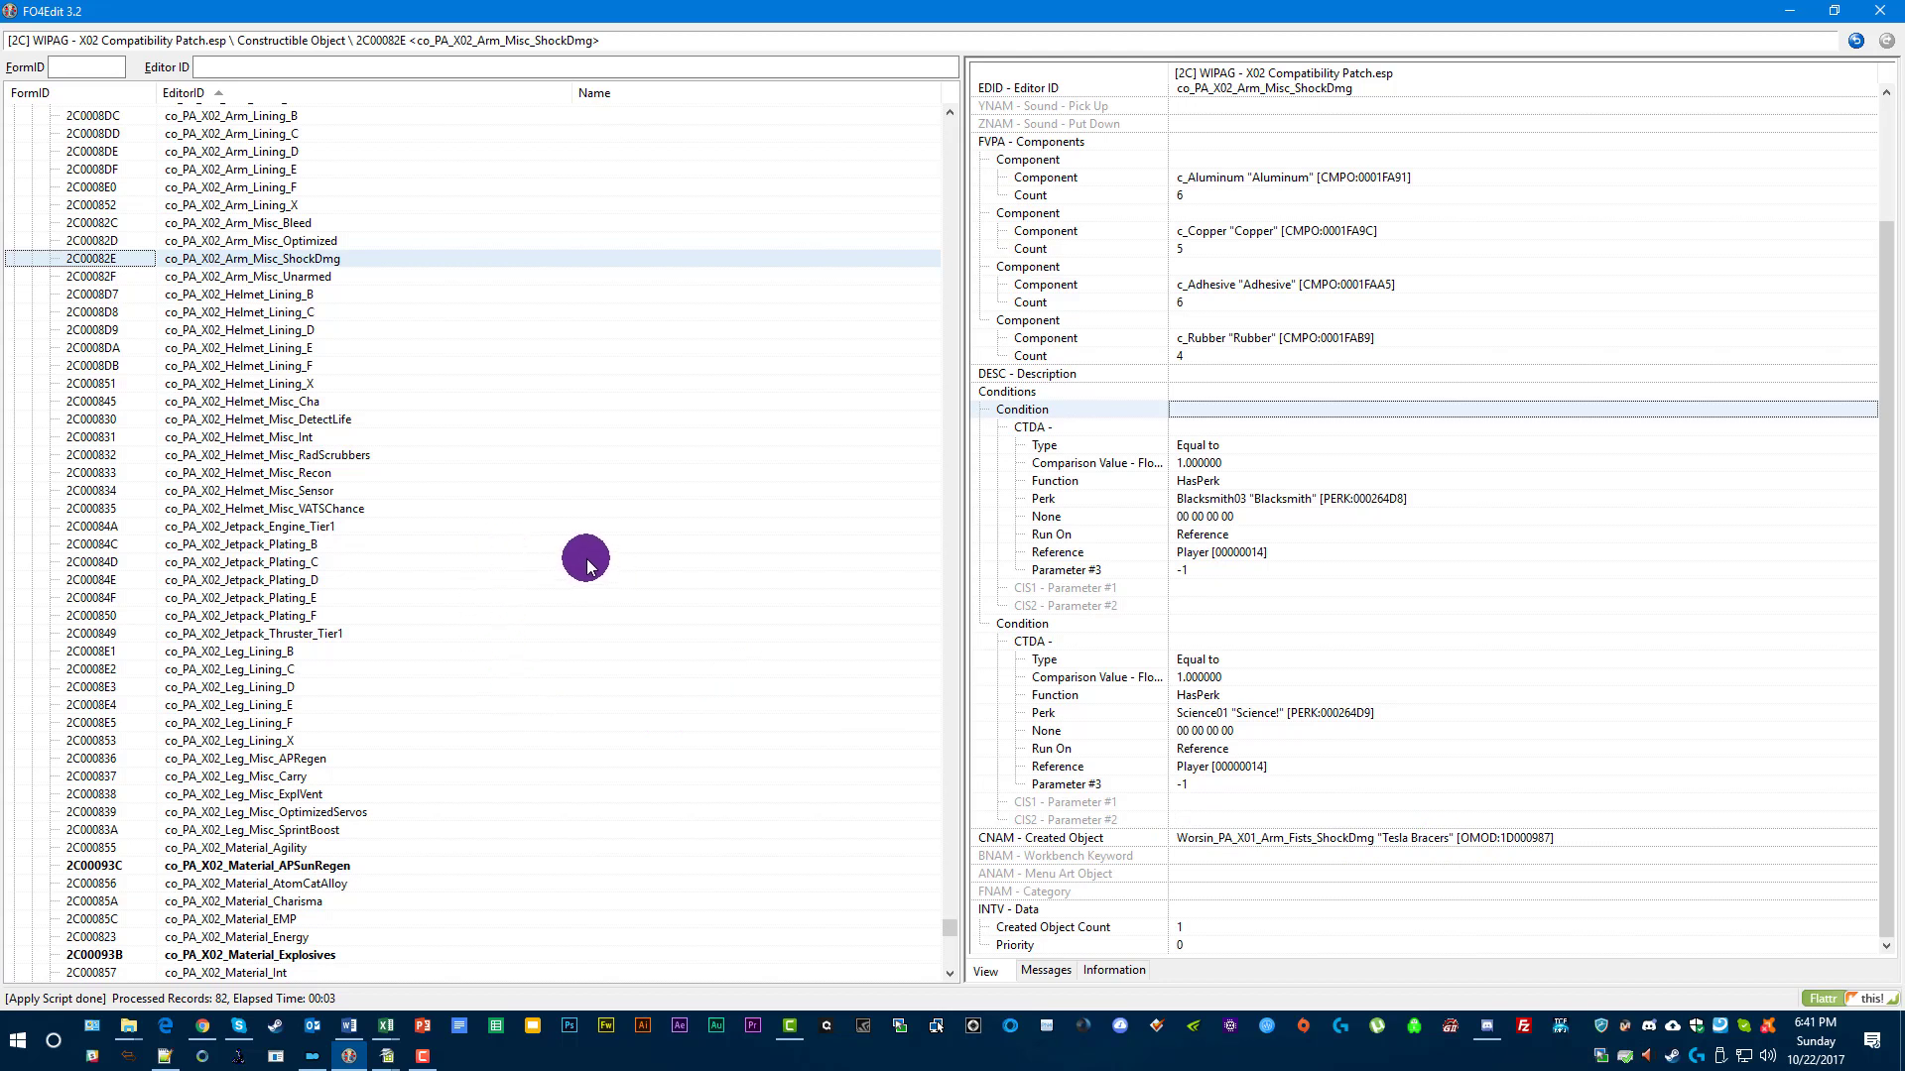
scroll(1144, 564, up, 3)
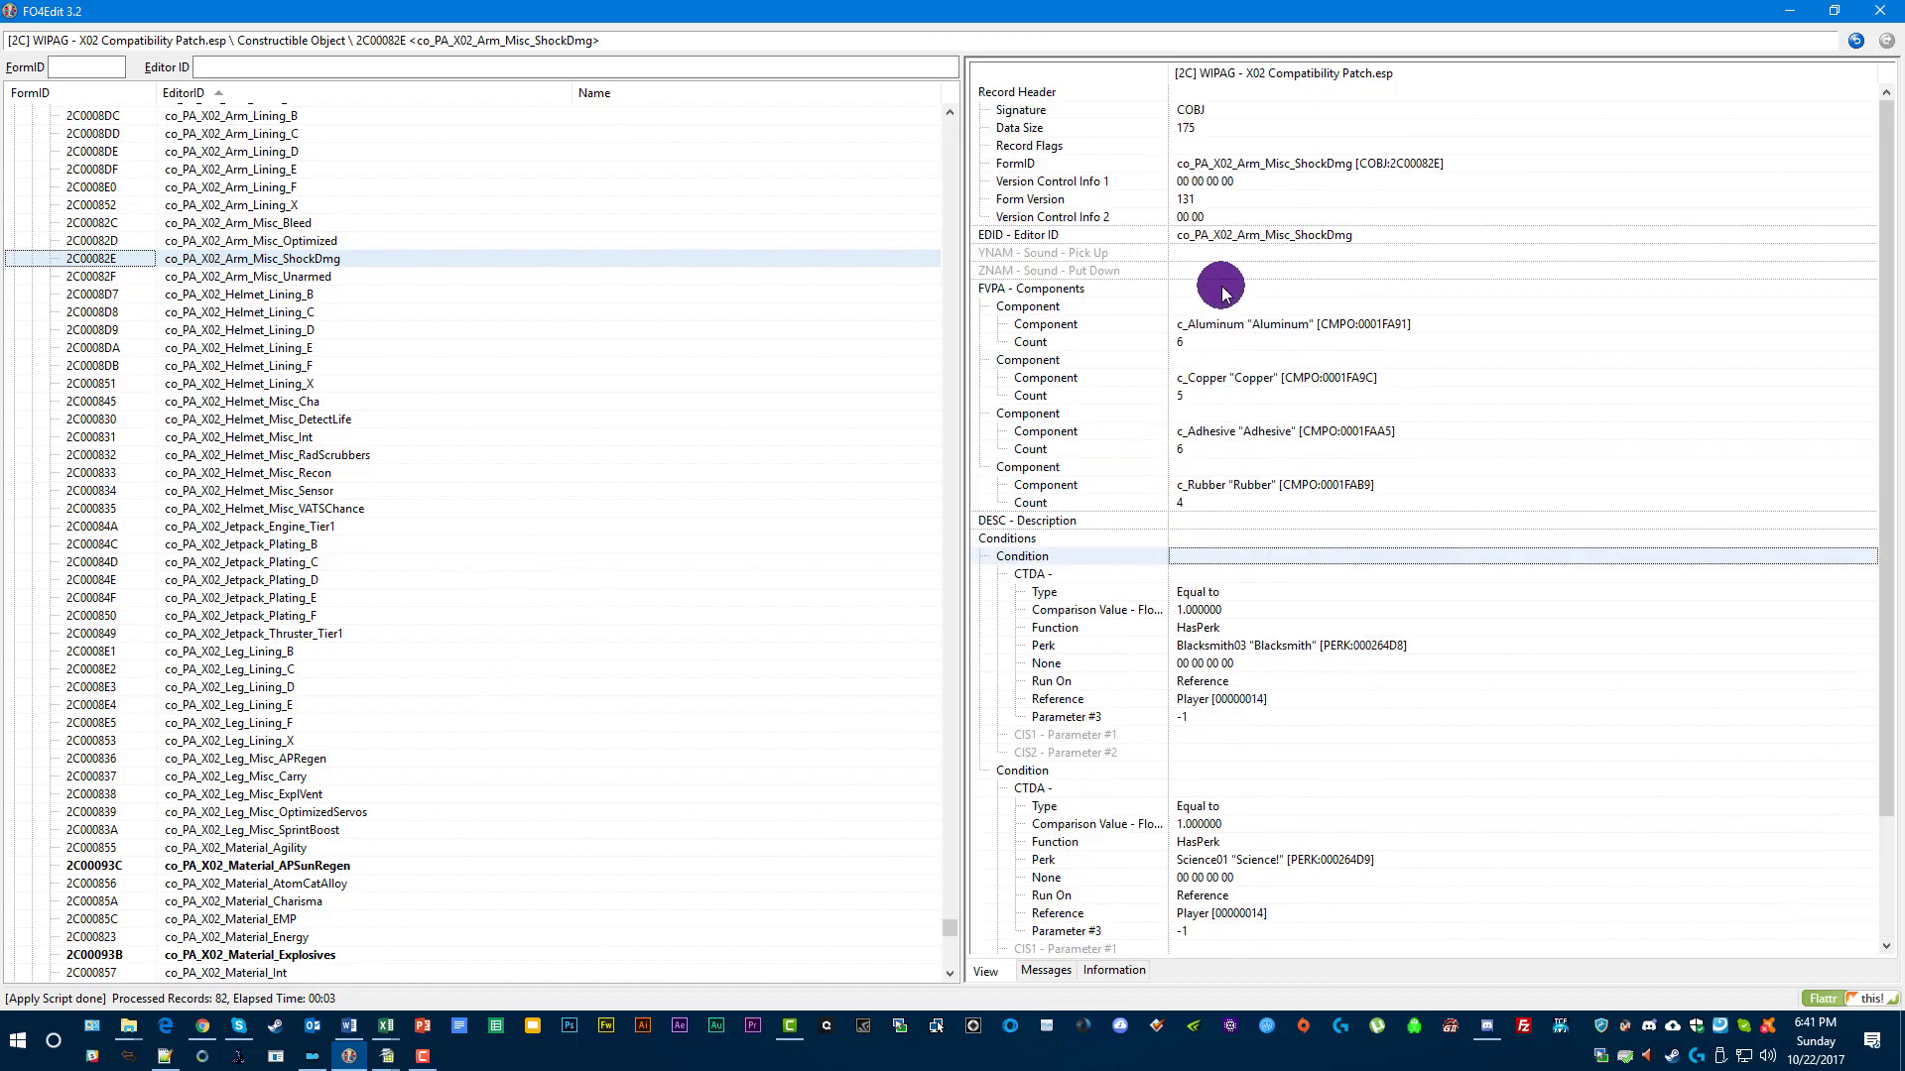
Inspect the co_PA_X02_Helmet_Lining_B record and return to the start of the Constructible Object group.
click(280, 294)
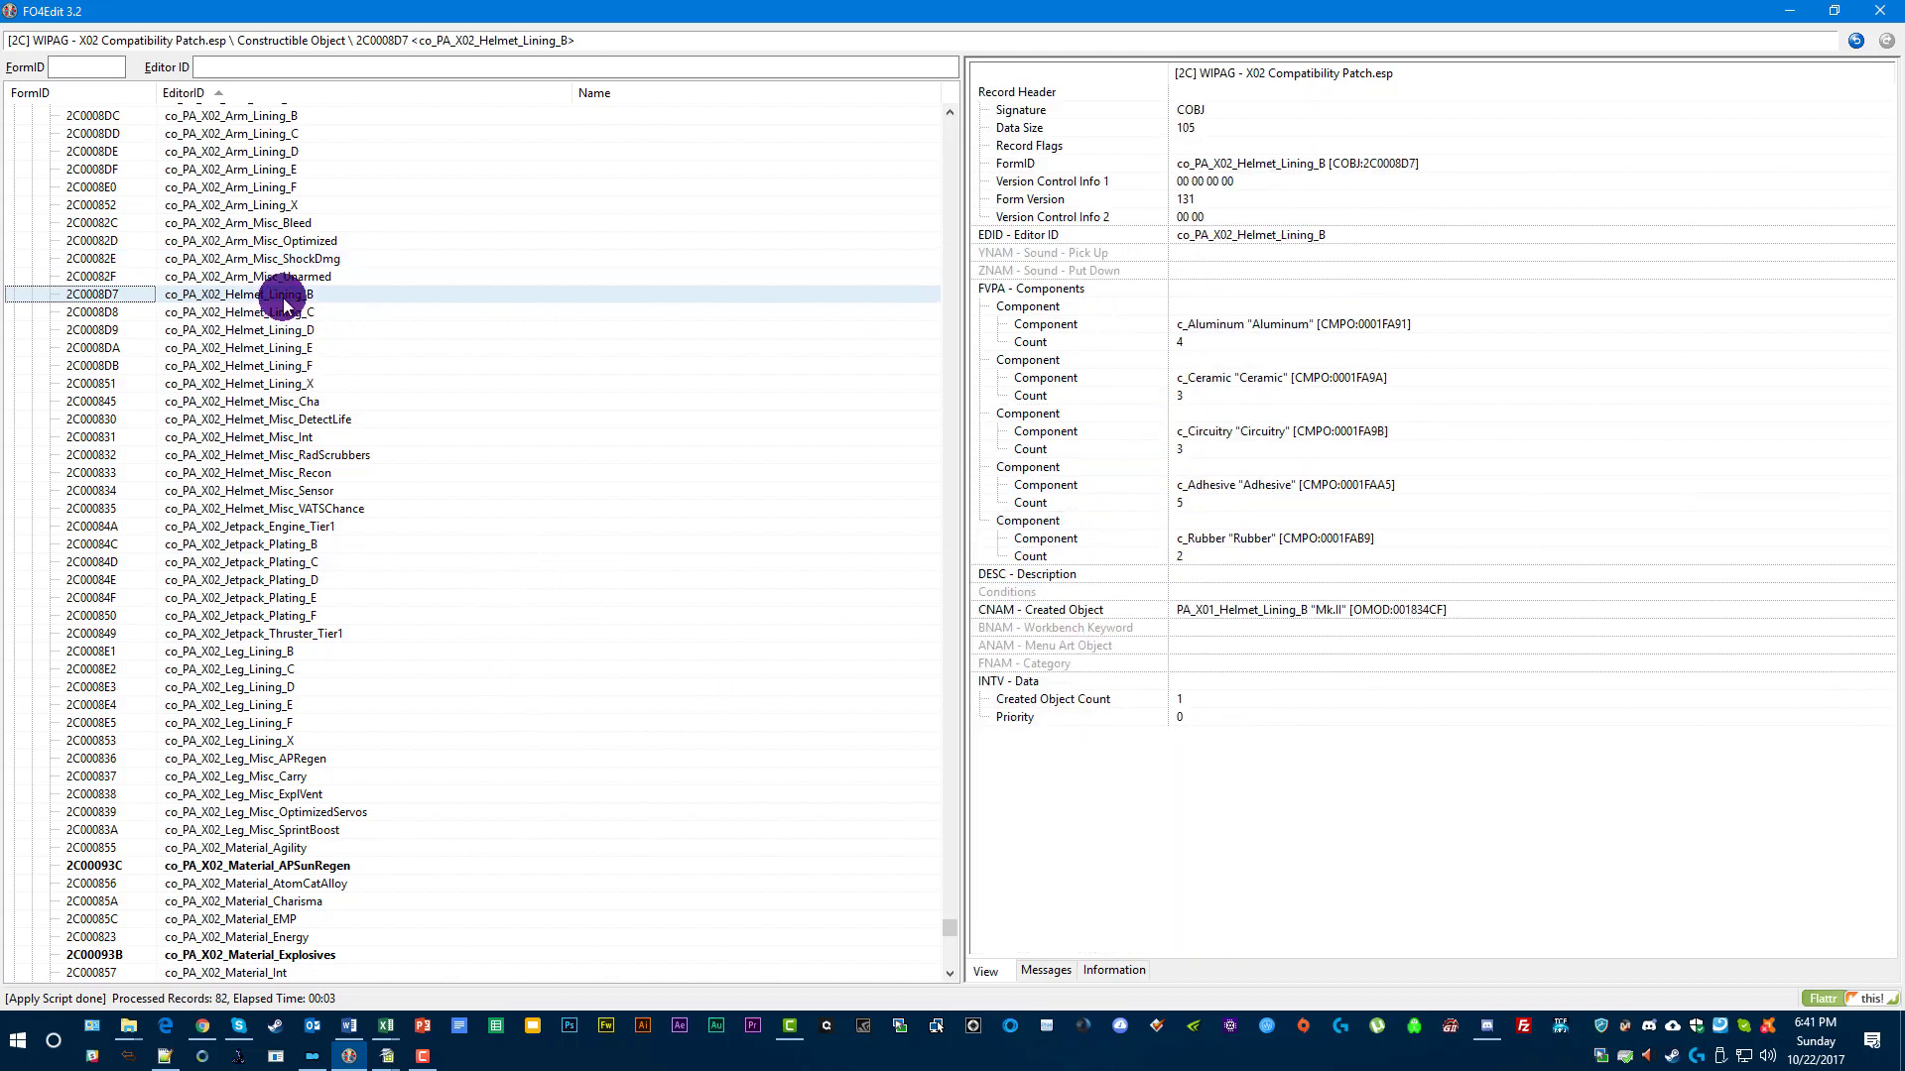
scroll(335, 401, up, 5)
scroll(335, 401, up, 3)
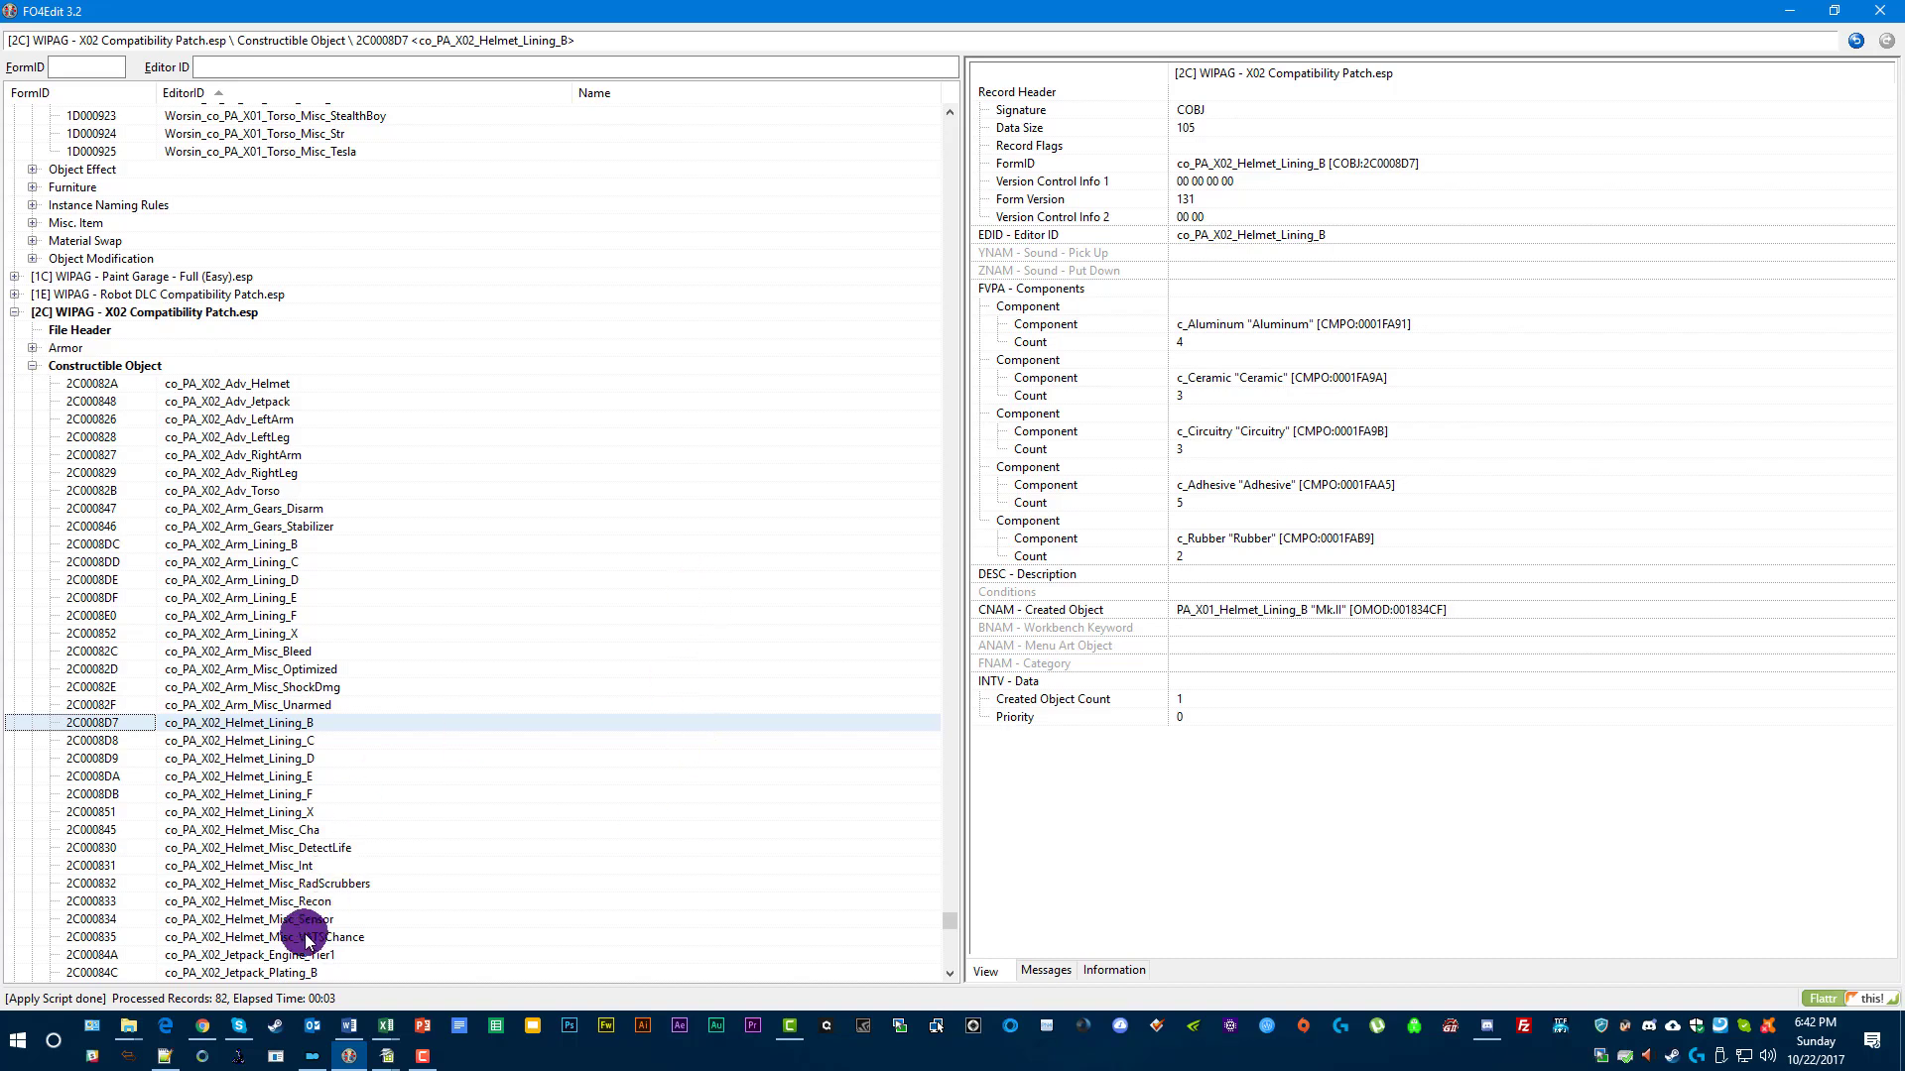
Switch to the browser and view the Apache OpenOffice site and the Nexus Mods files for Automation Tools for TES5Edit.
click(201, 1027)
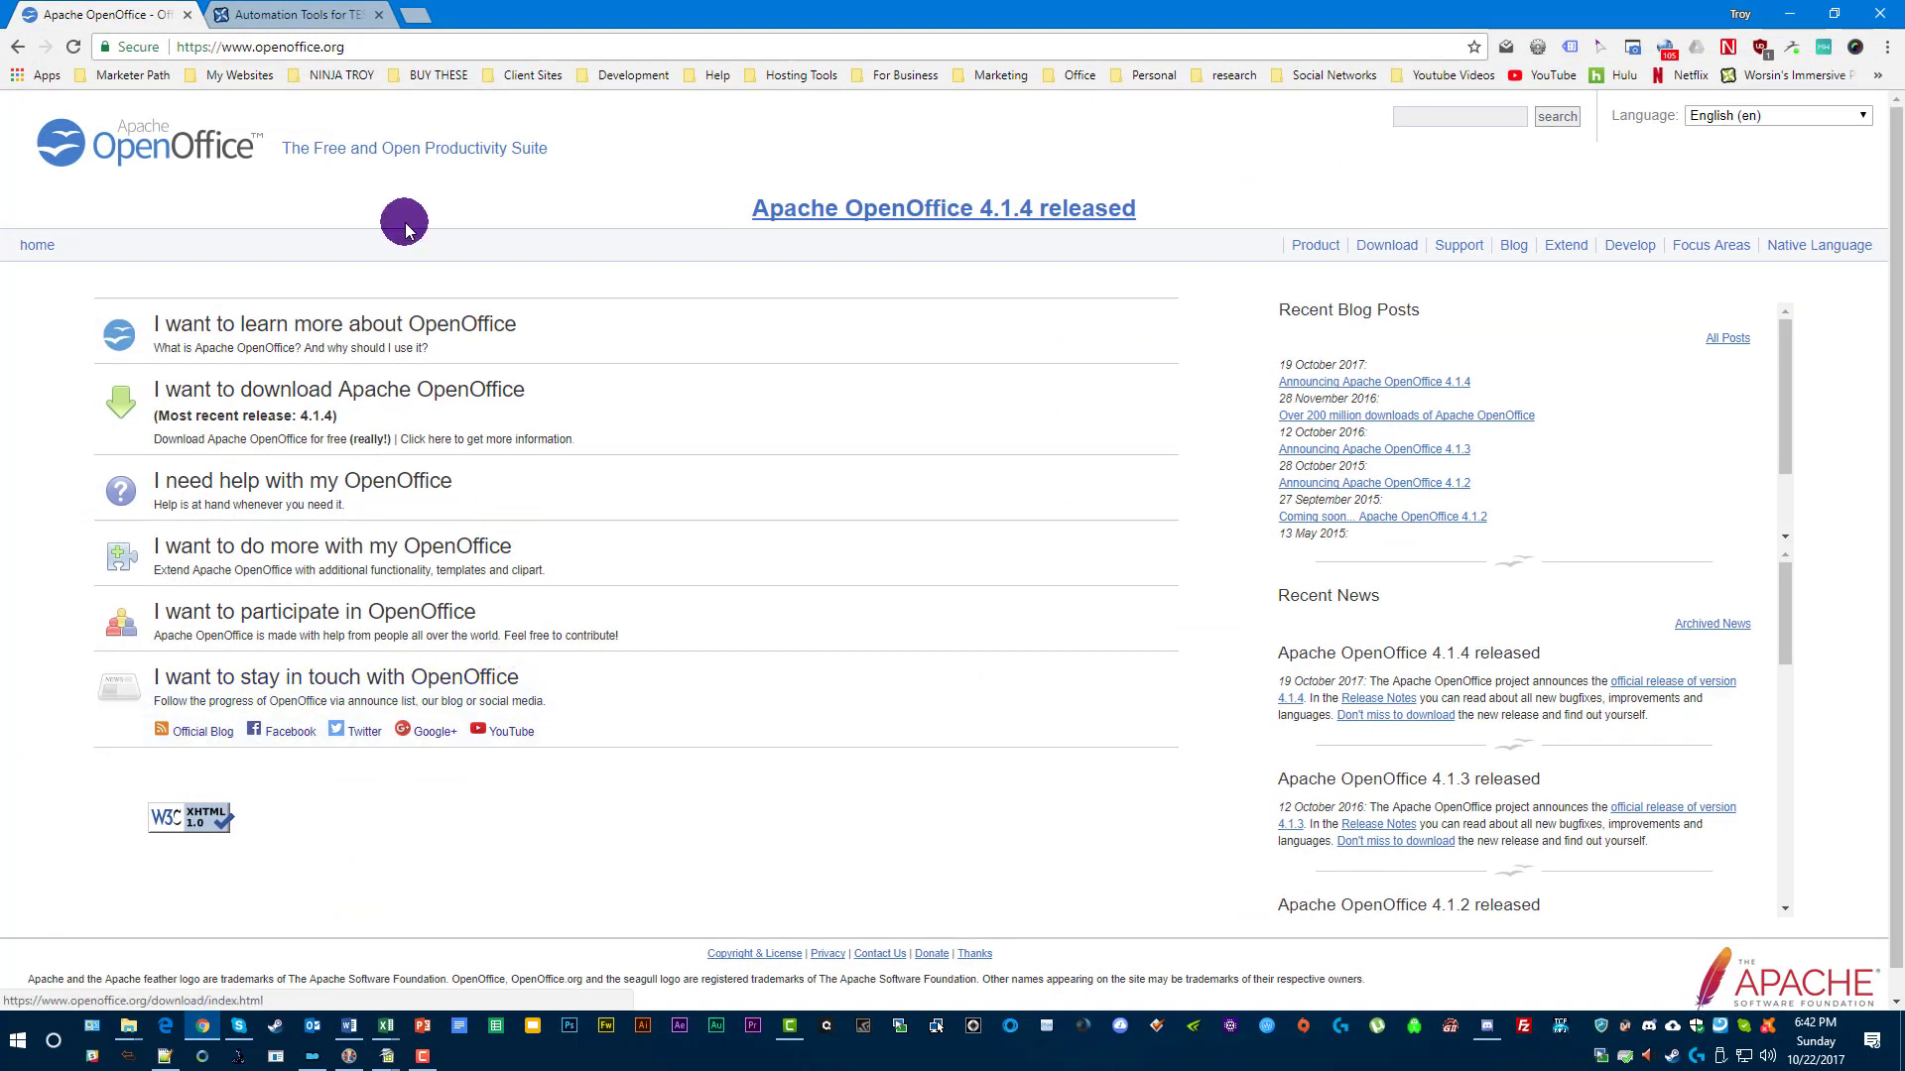
click(270, 18)
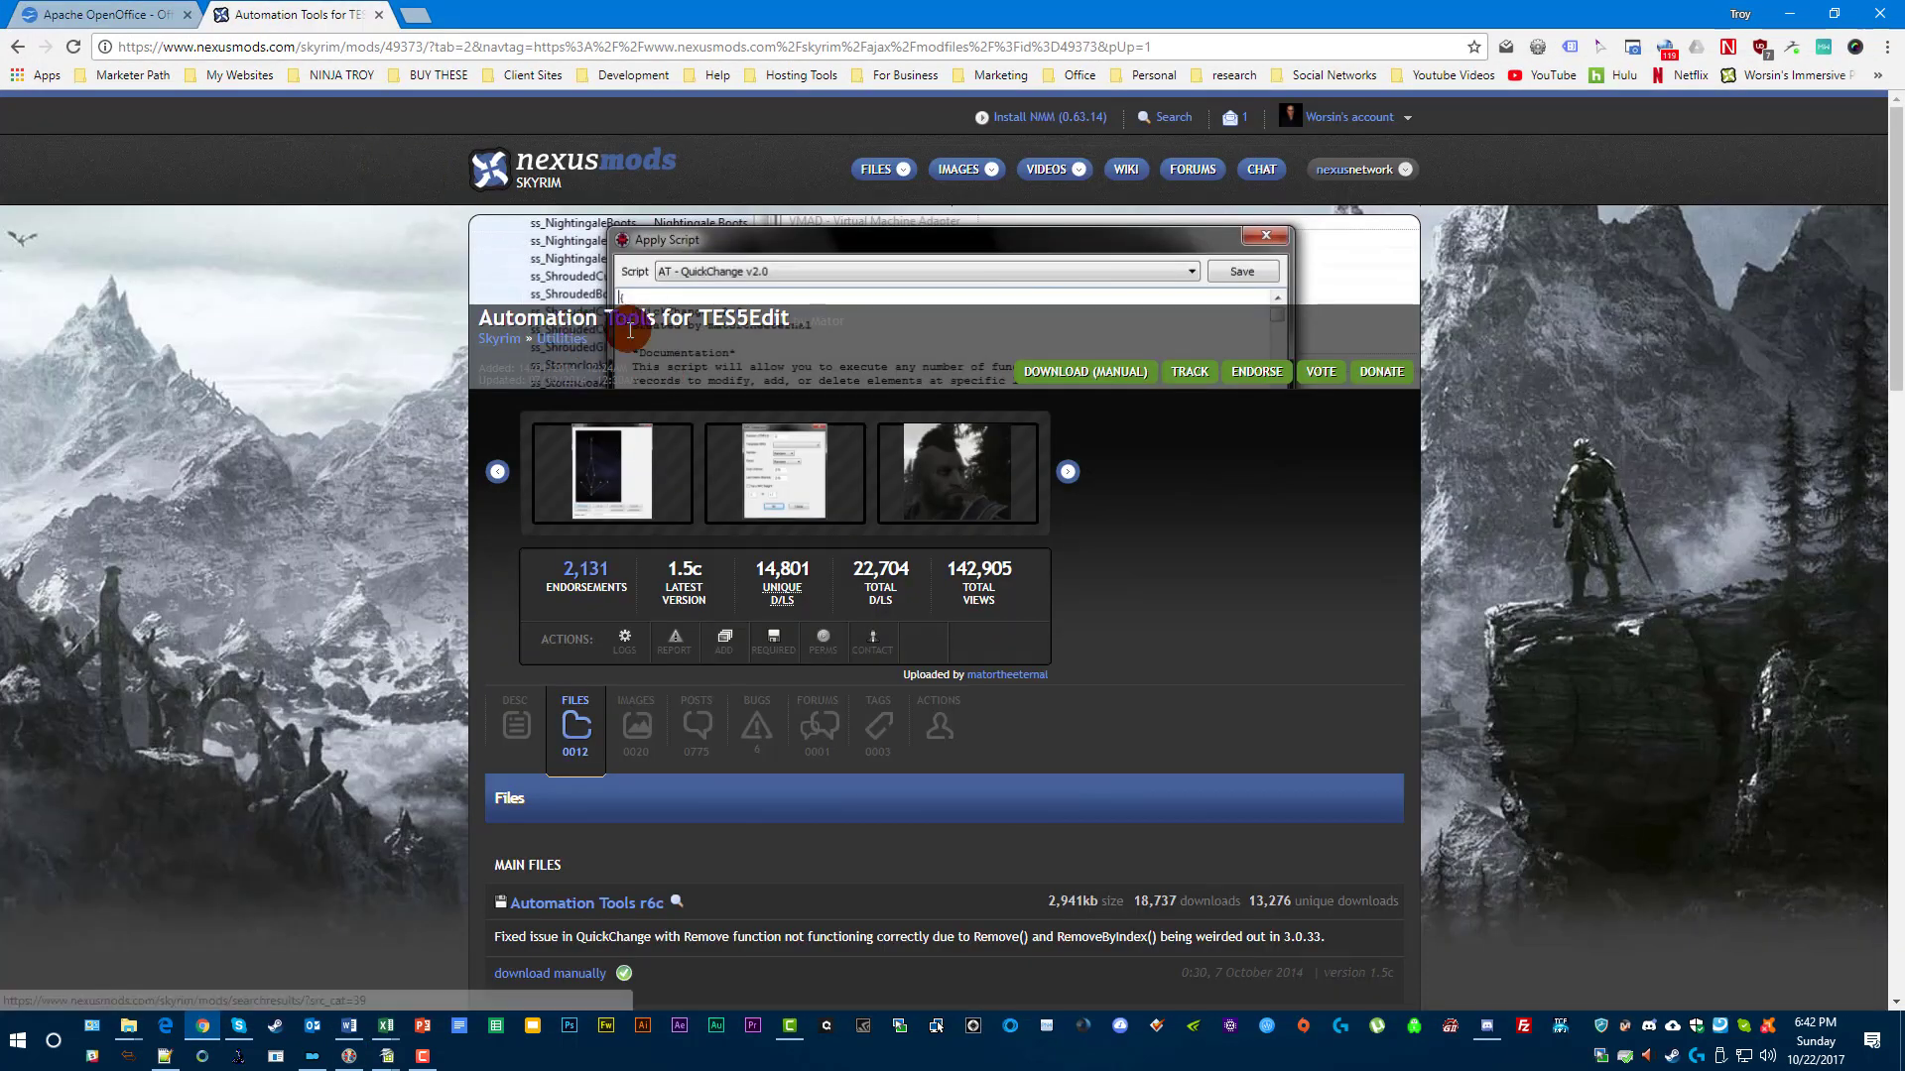
click(91, 21)
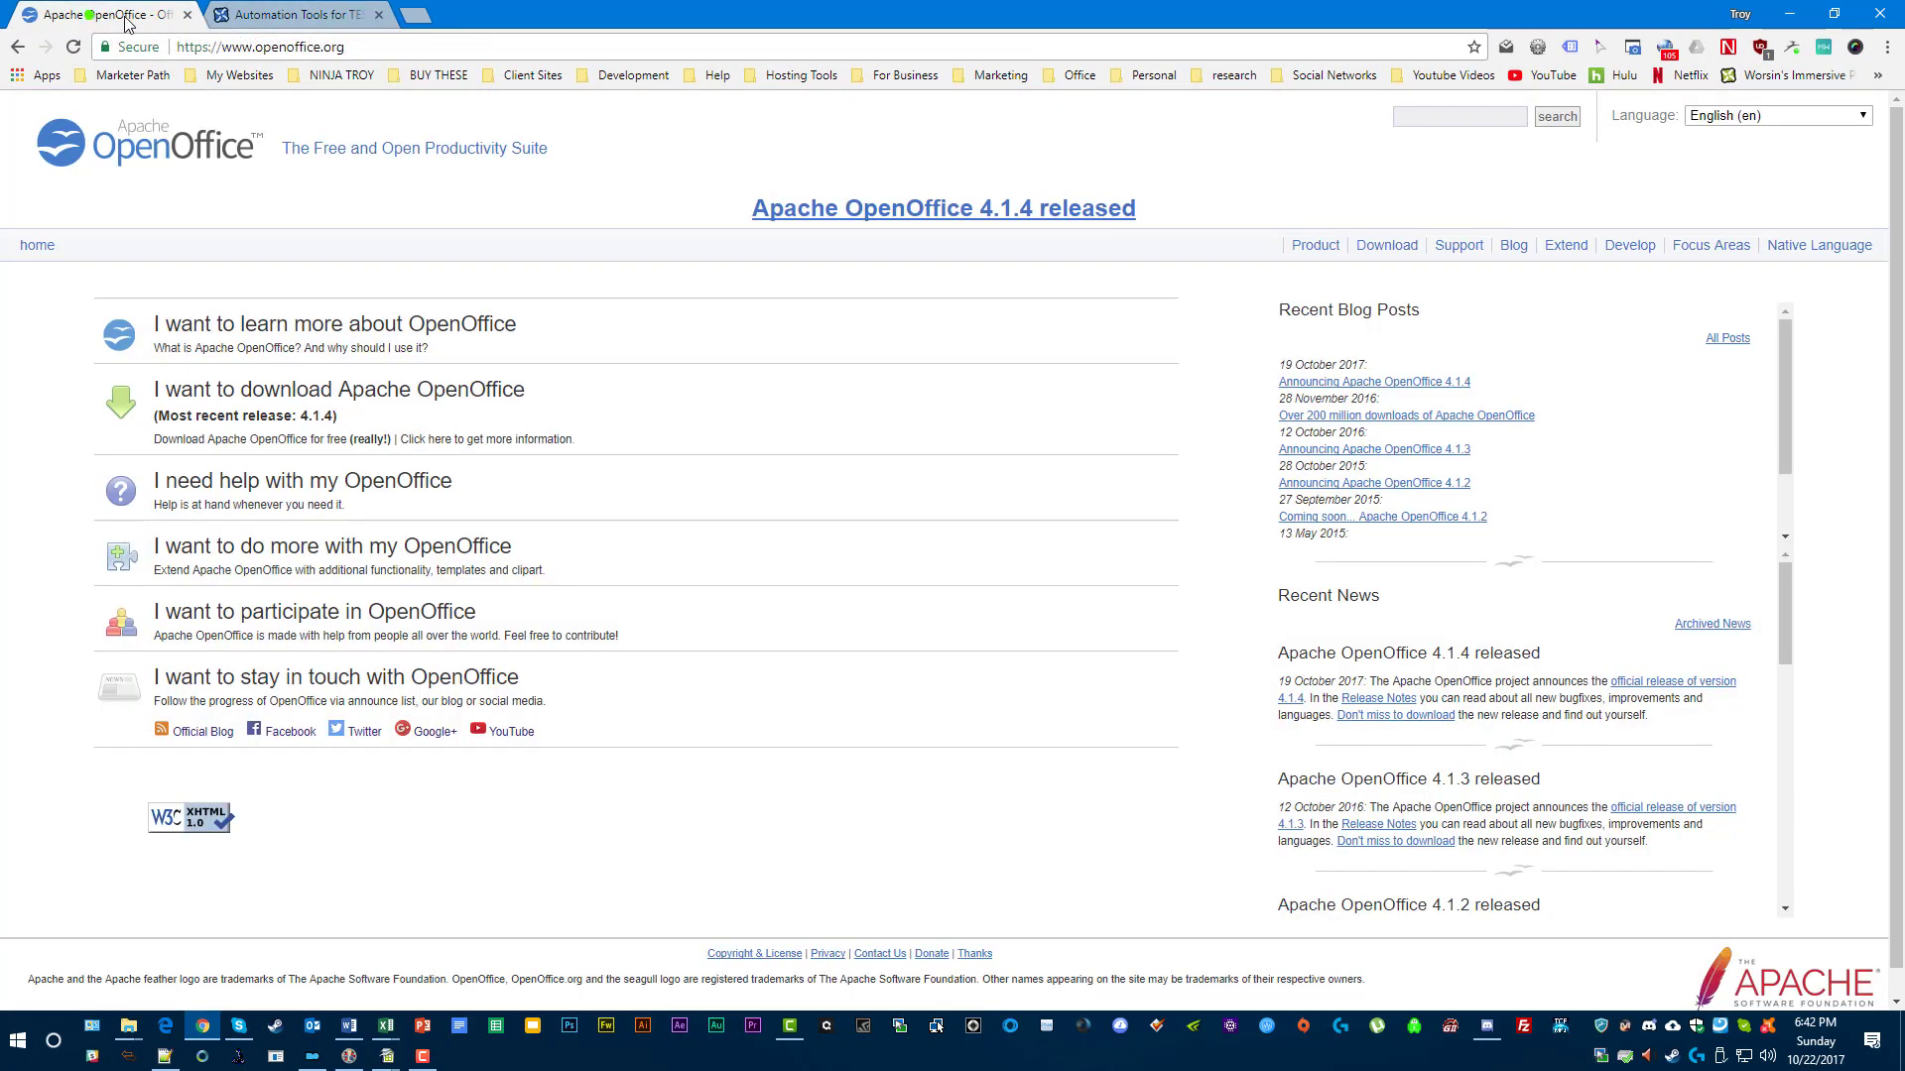
click(310, 24)
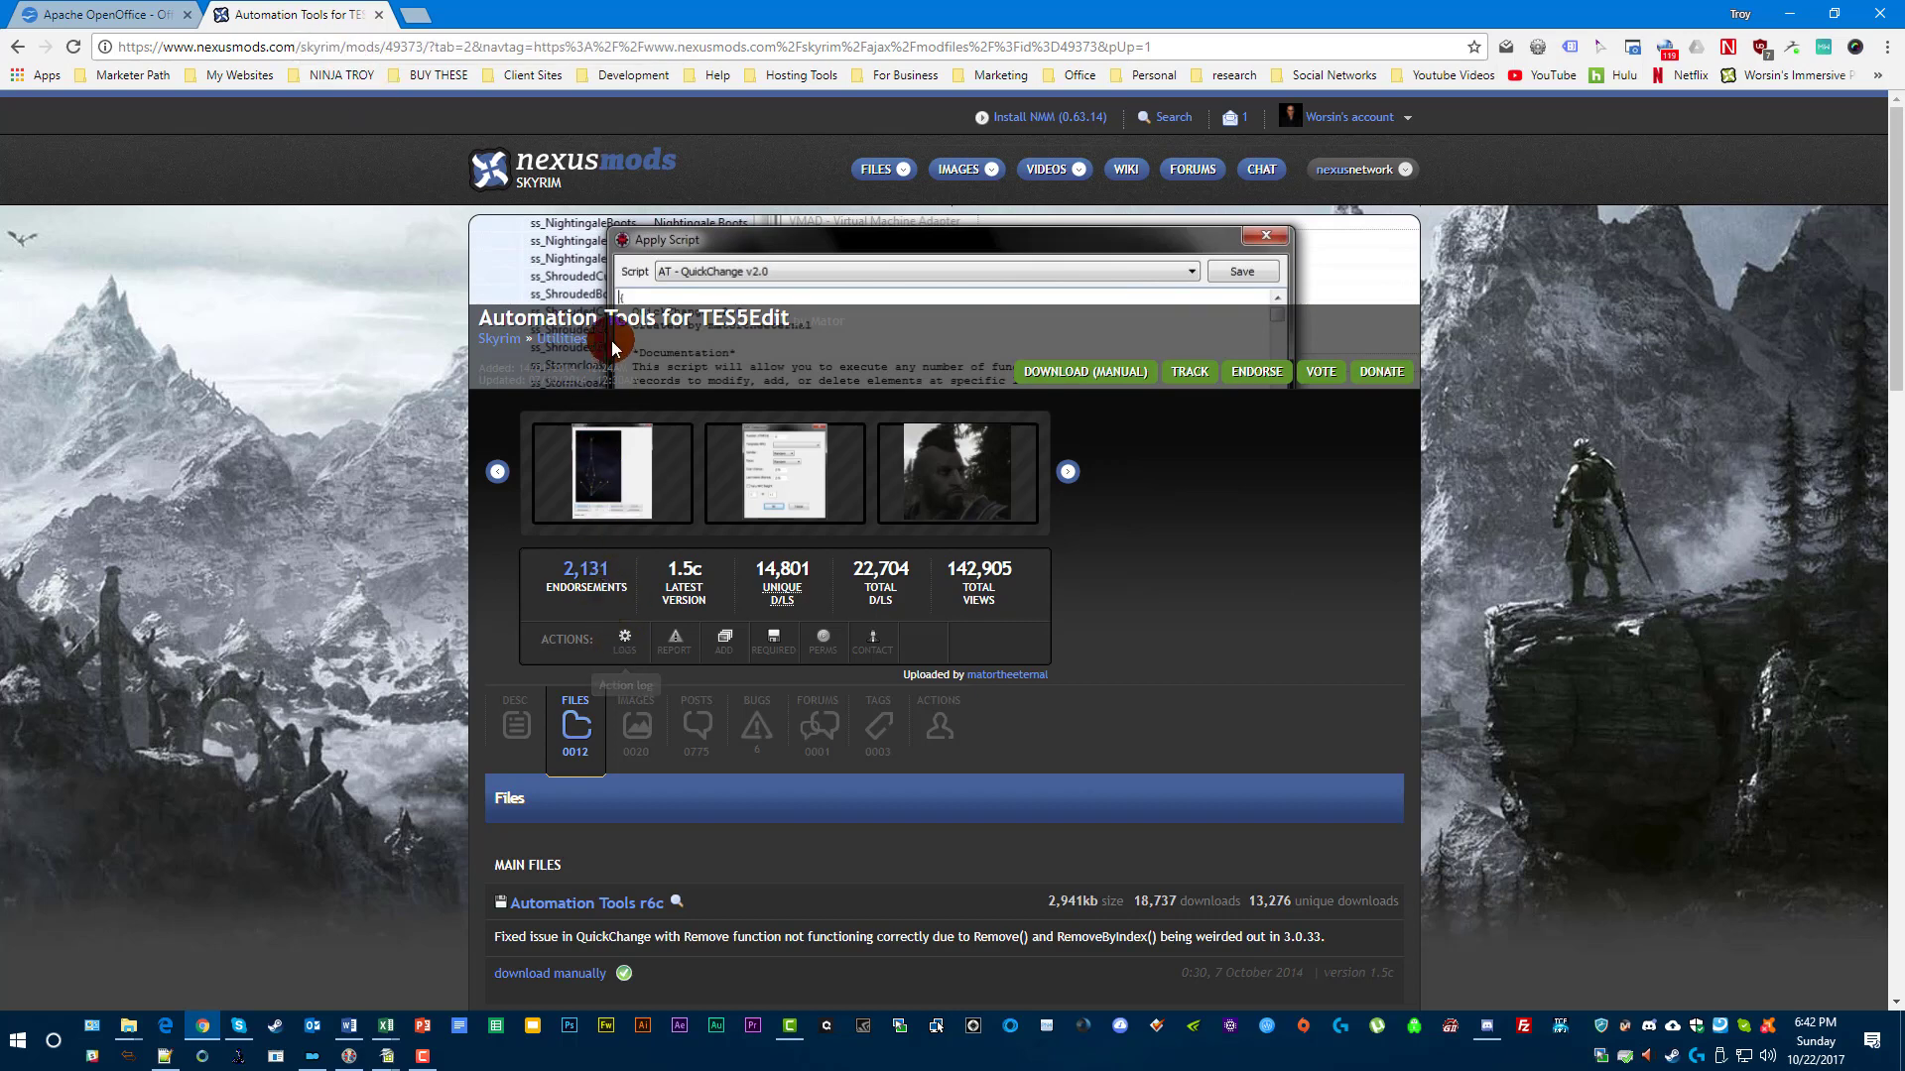
scroll(613, 847, down, 3)
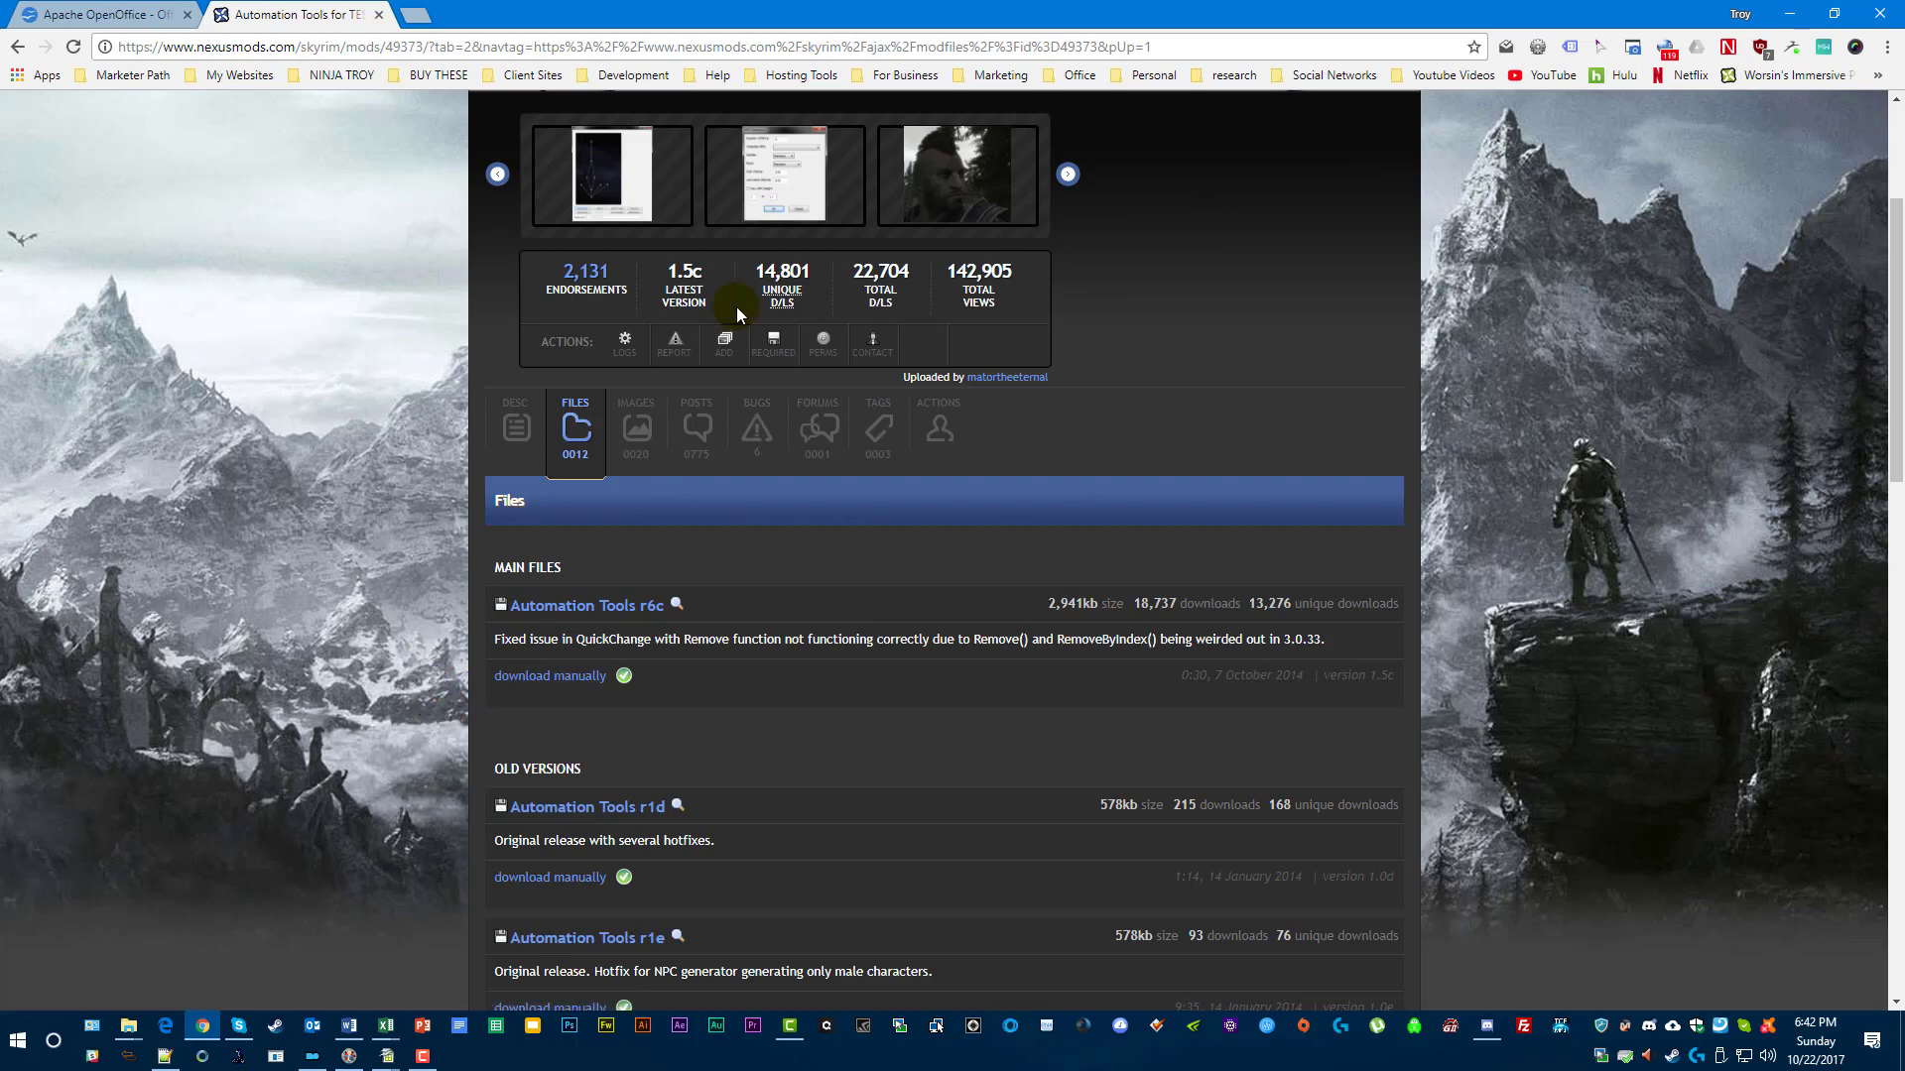
click(1787, 16)
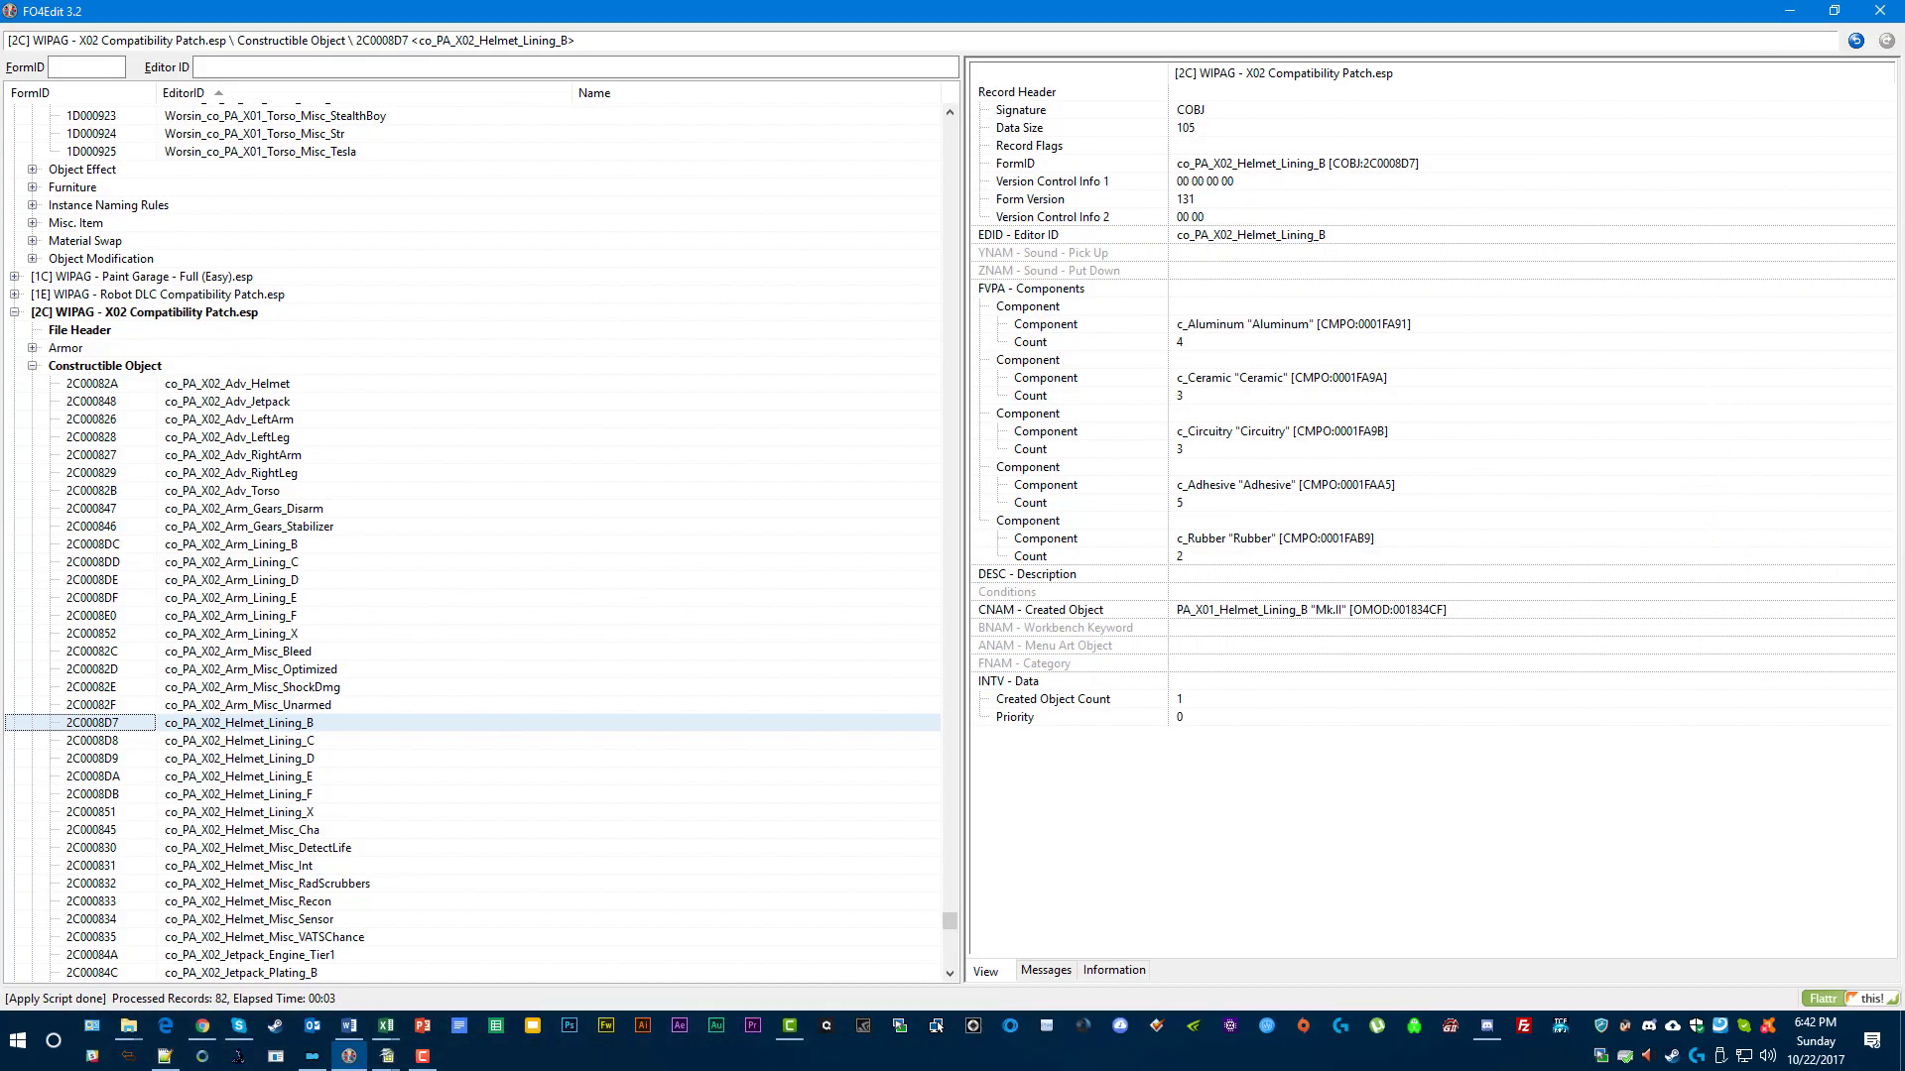
Switch to File Explorer and open the Edit Scripts folder inside the FO4Edit folder.
key(alt+Tab)
drag(1007, 222, 722, 175)
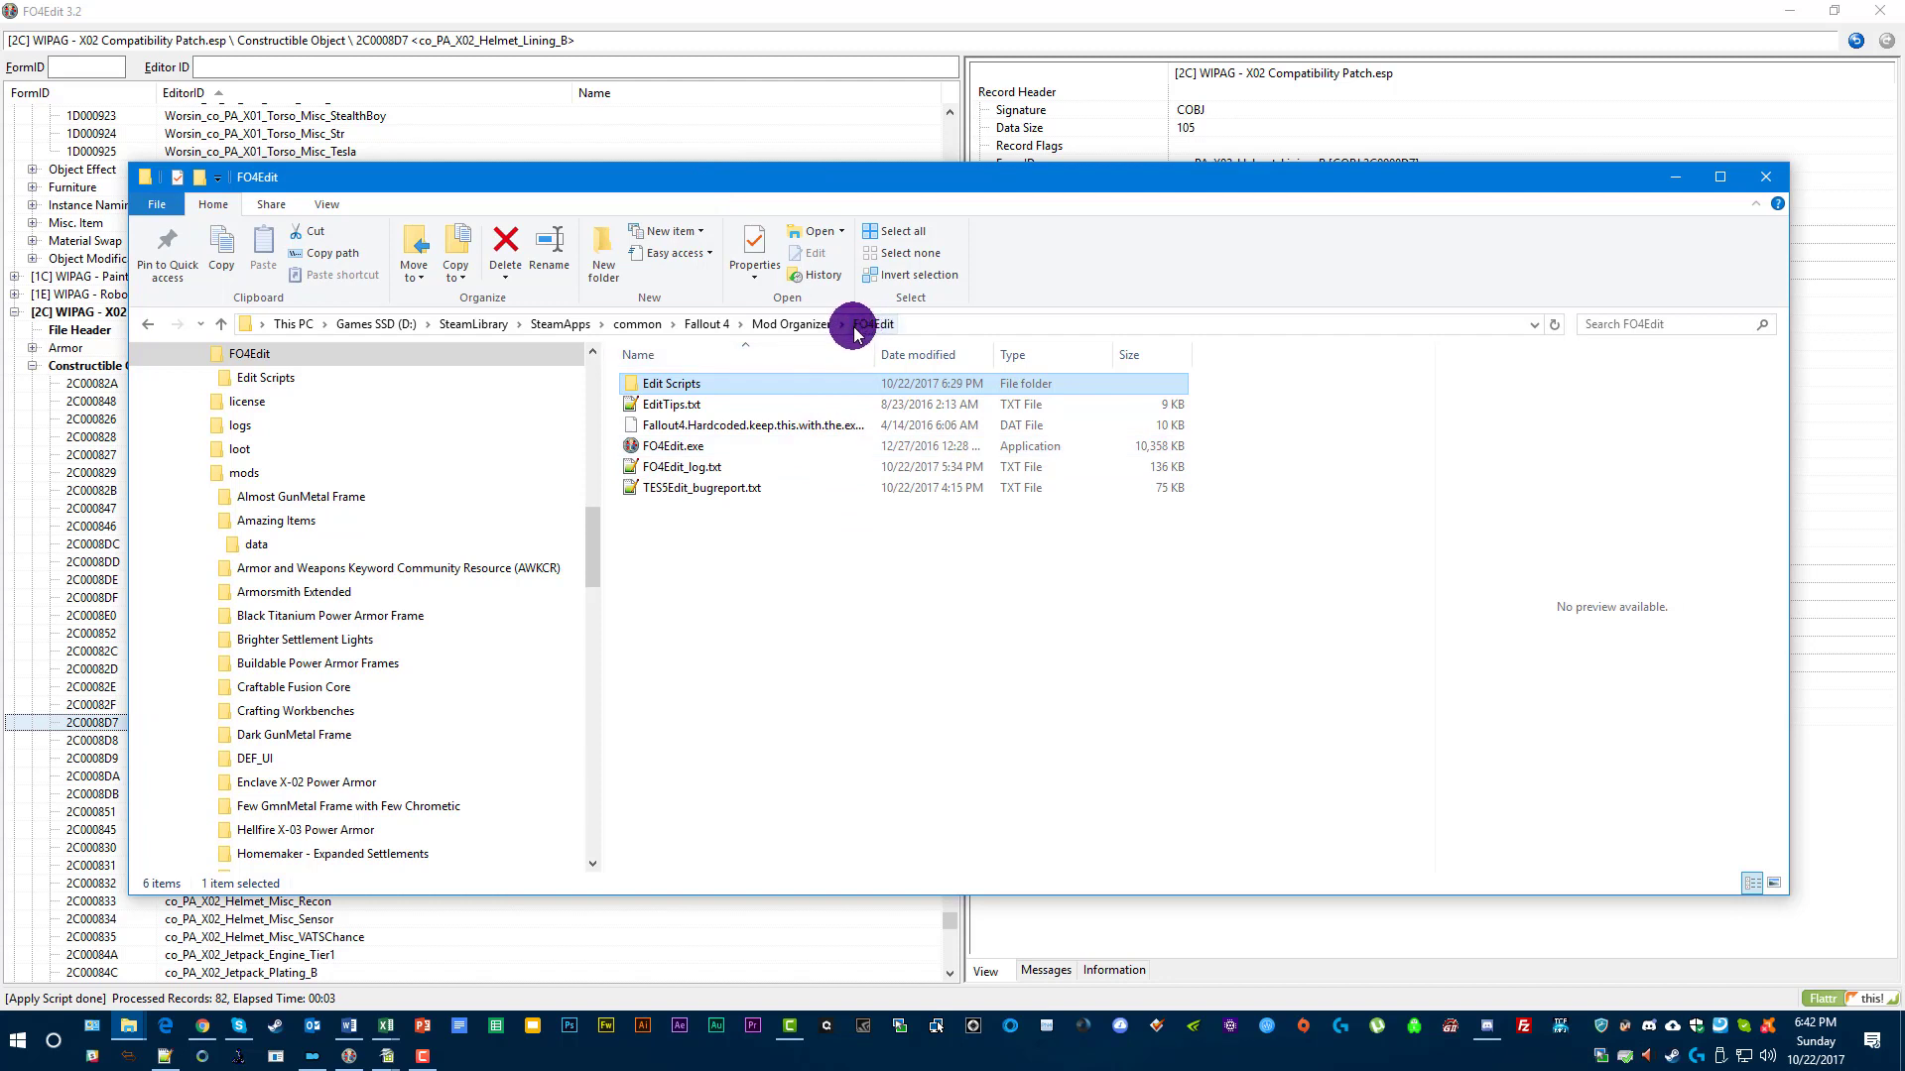
click(633, 387)
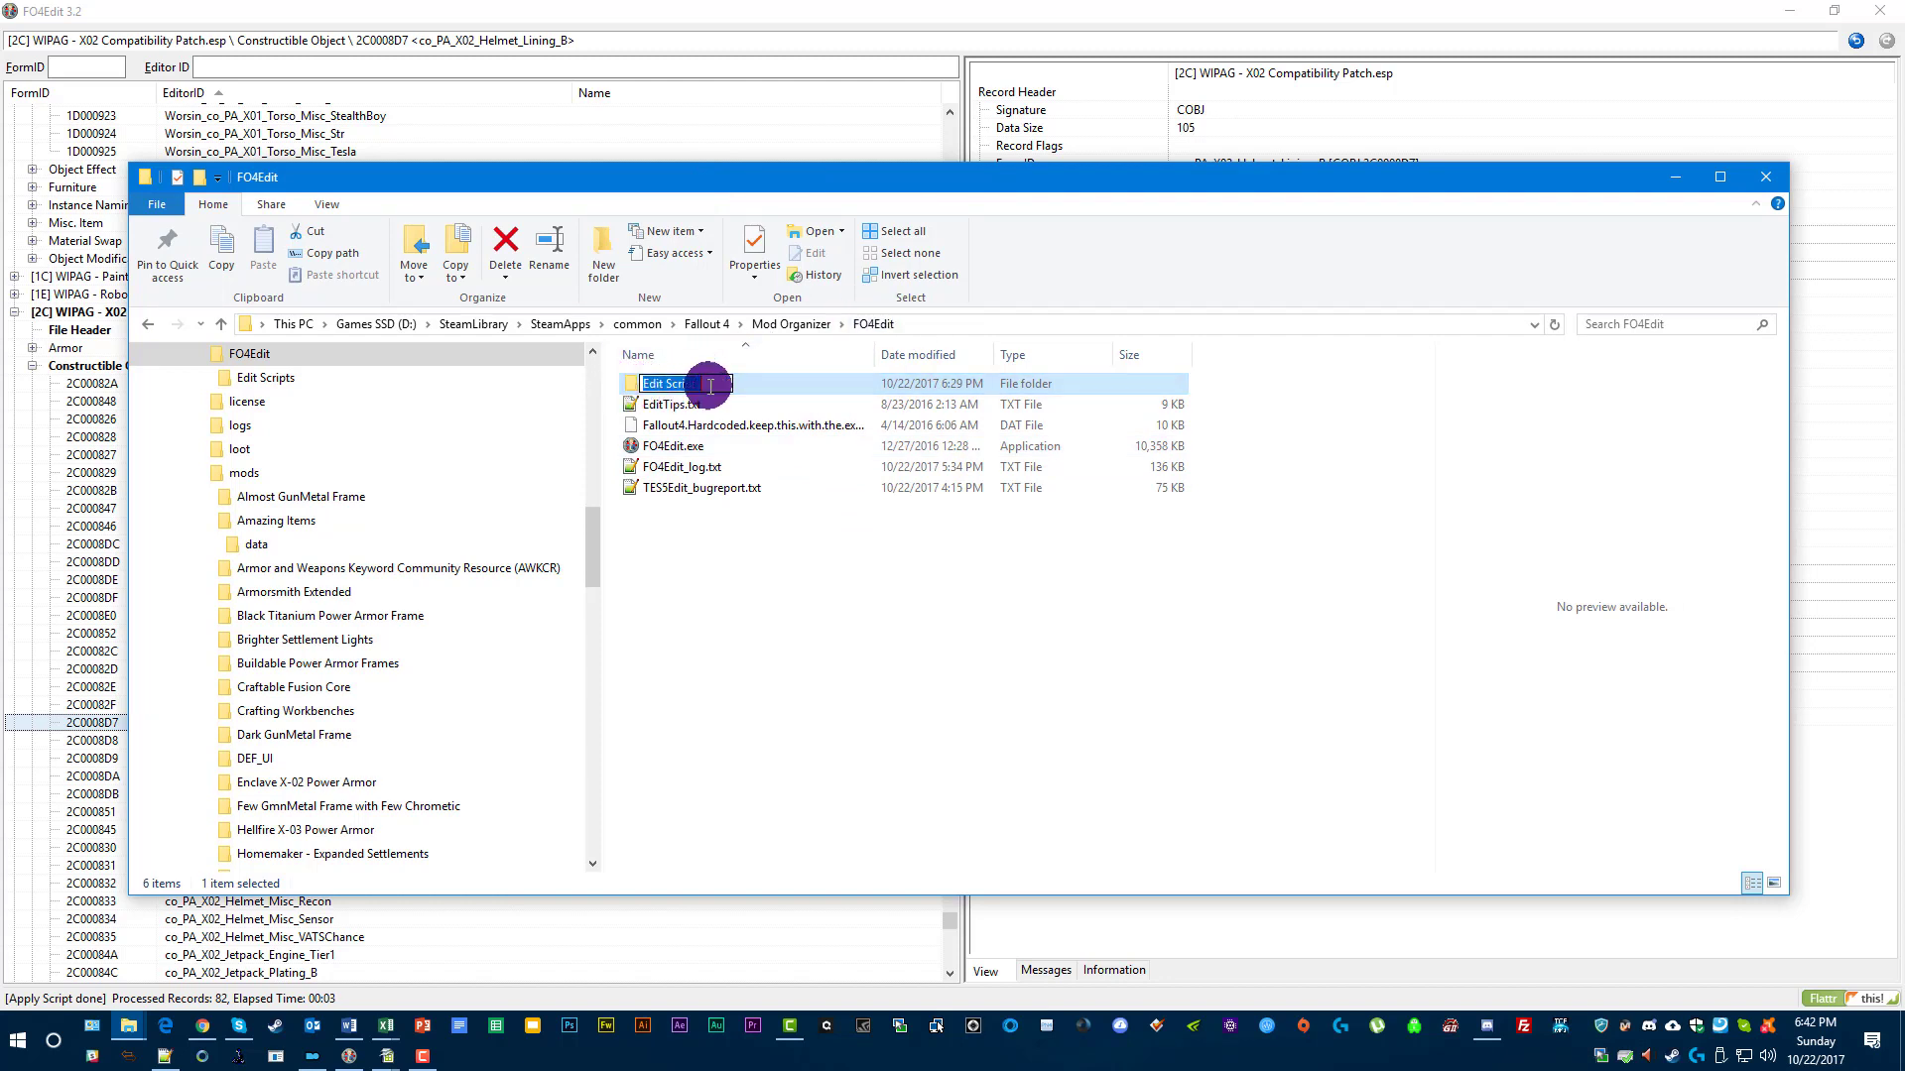
double_click(631, 384)
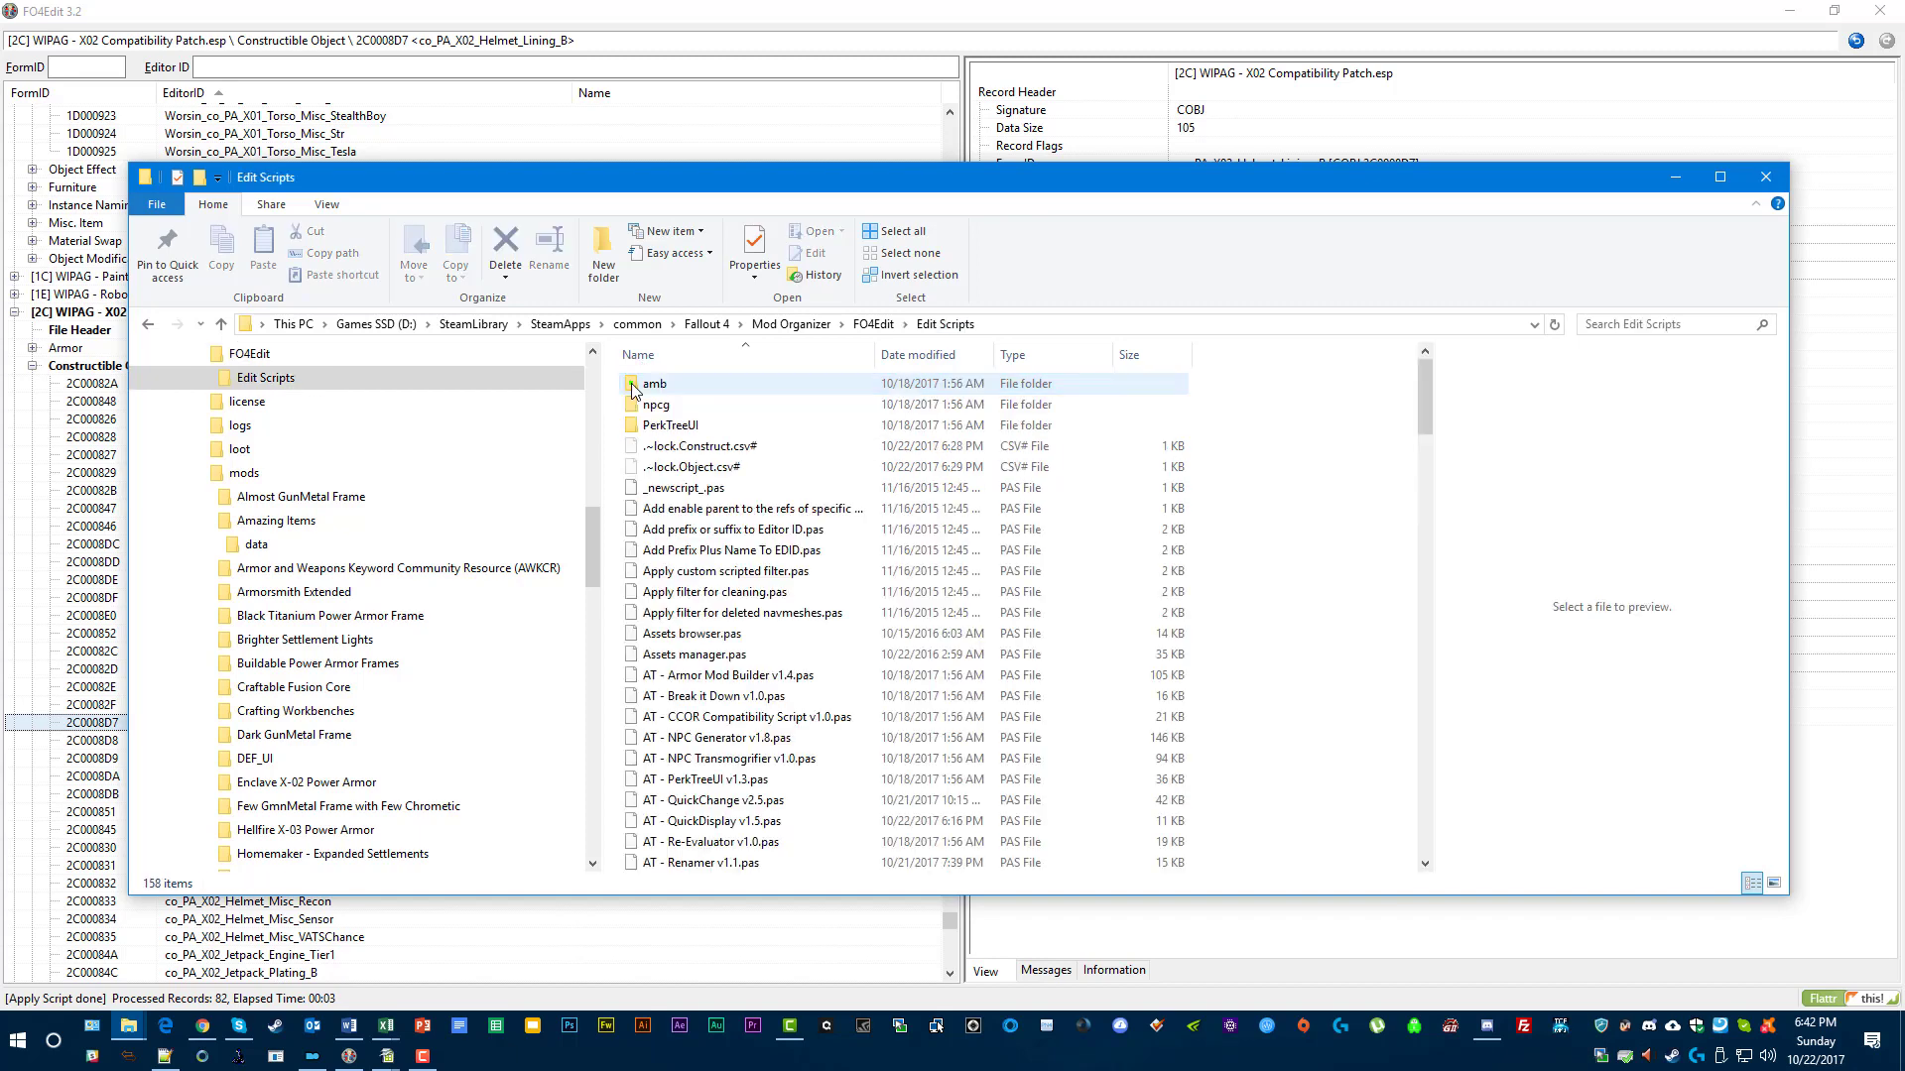
Select the script files from AT - Armor Mod Builder v1.4.pas through AT - Virtual Broom v1.1.pas, and move the window out of the way.
scroll(734, 496, down, 5)
scroll(732, 519, up, 2)
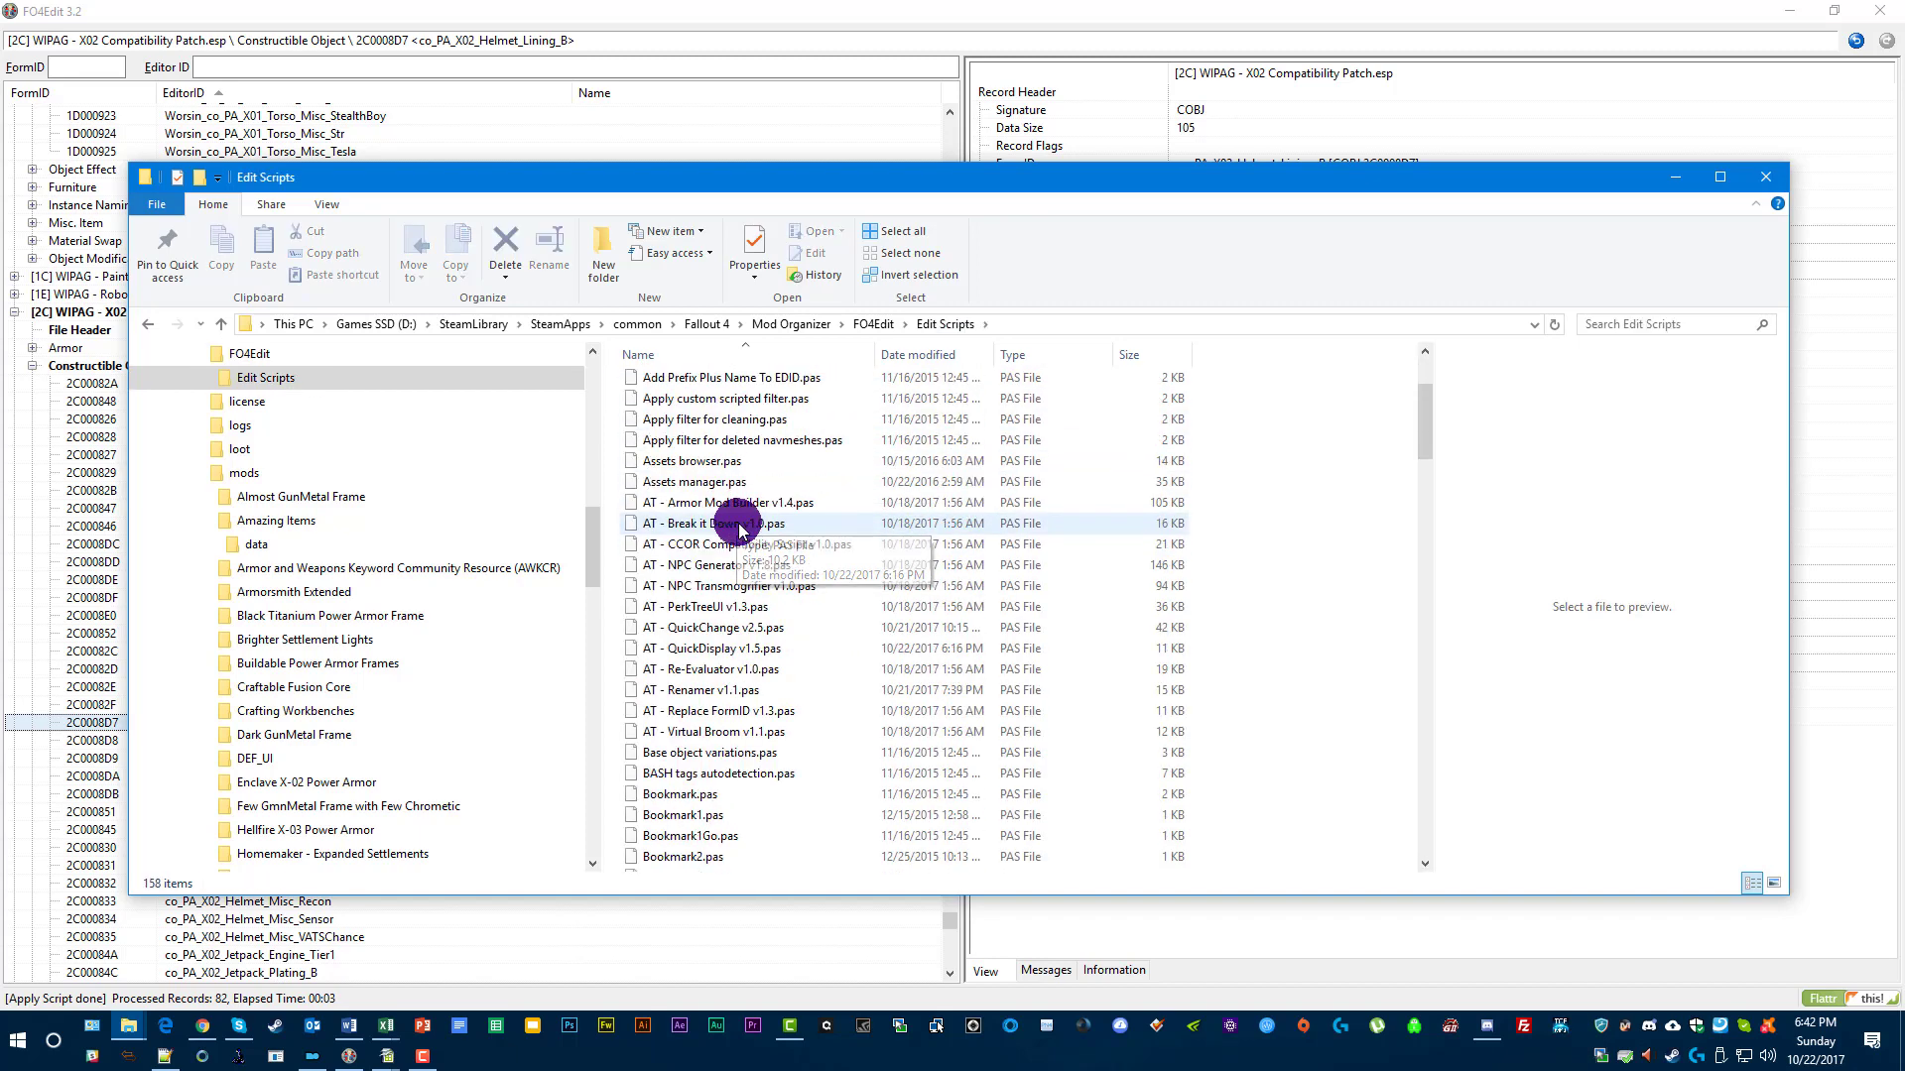
click(723, 504)
shift+click(697, 733)
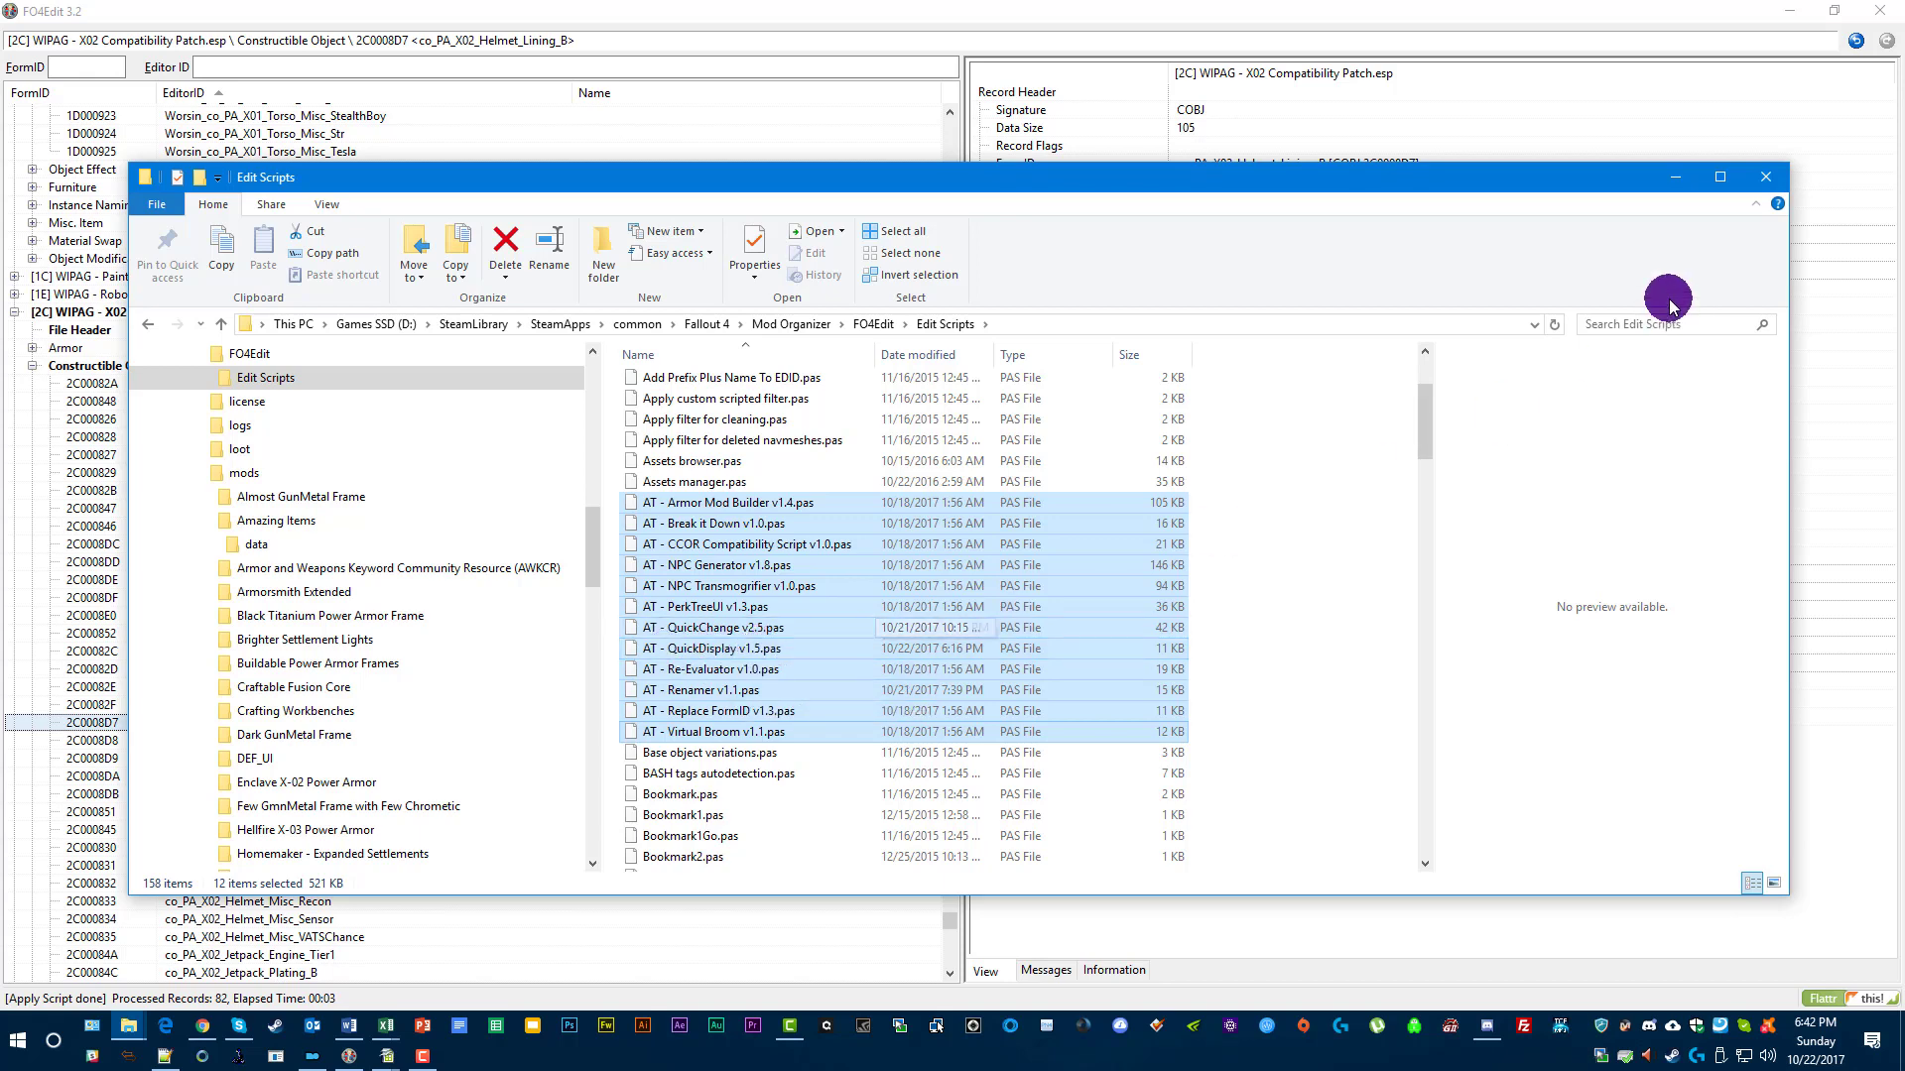
drag(1561, 186, 1904, 189)
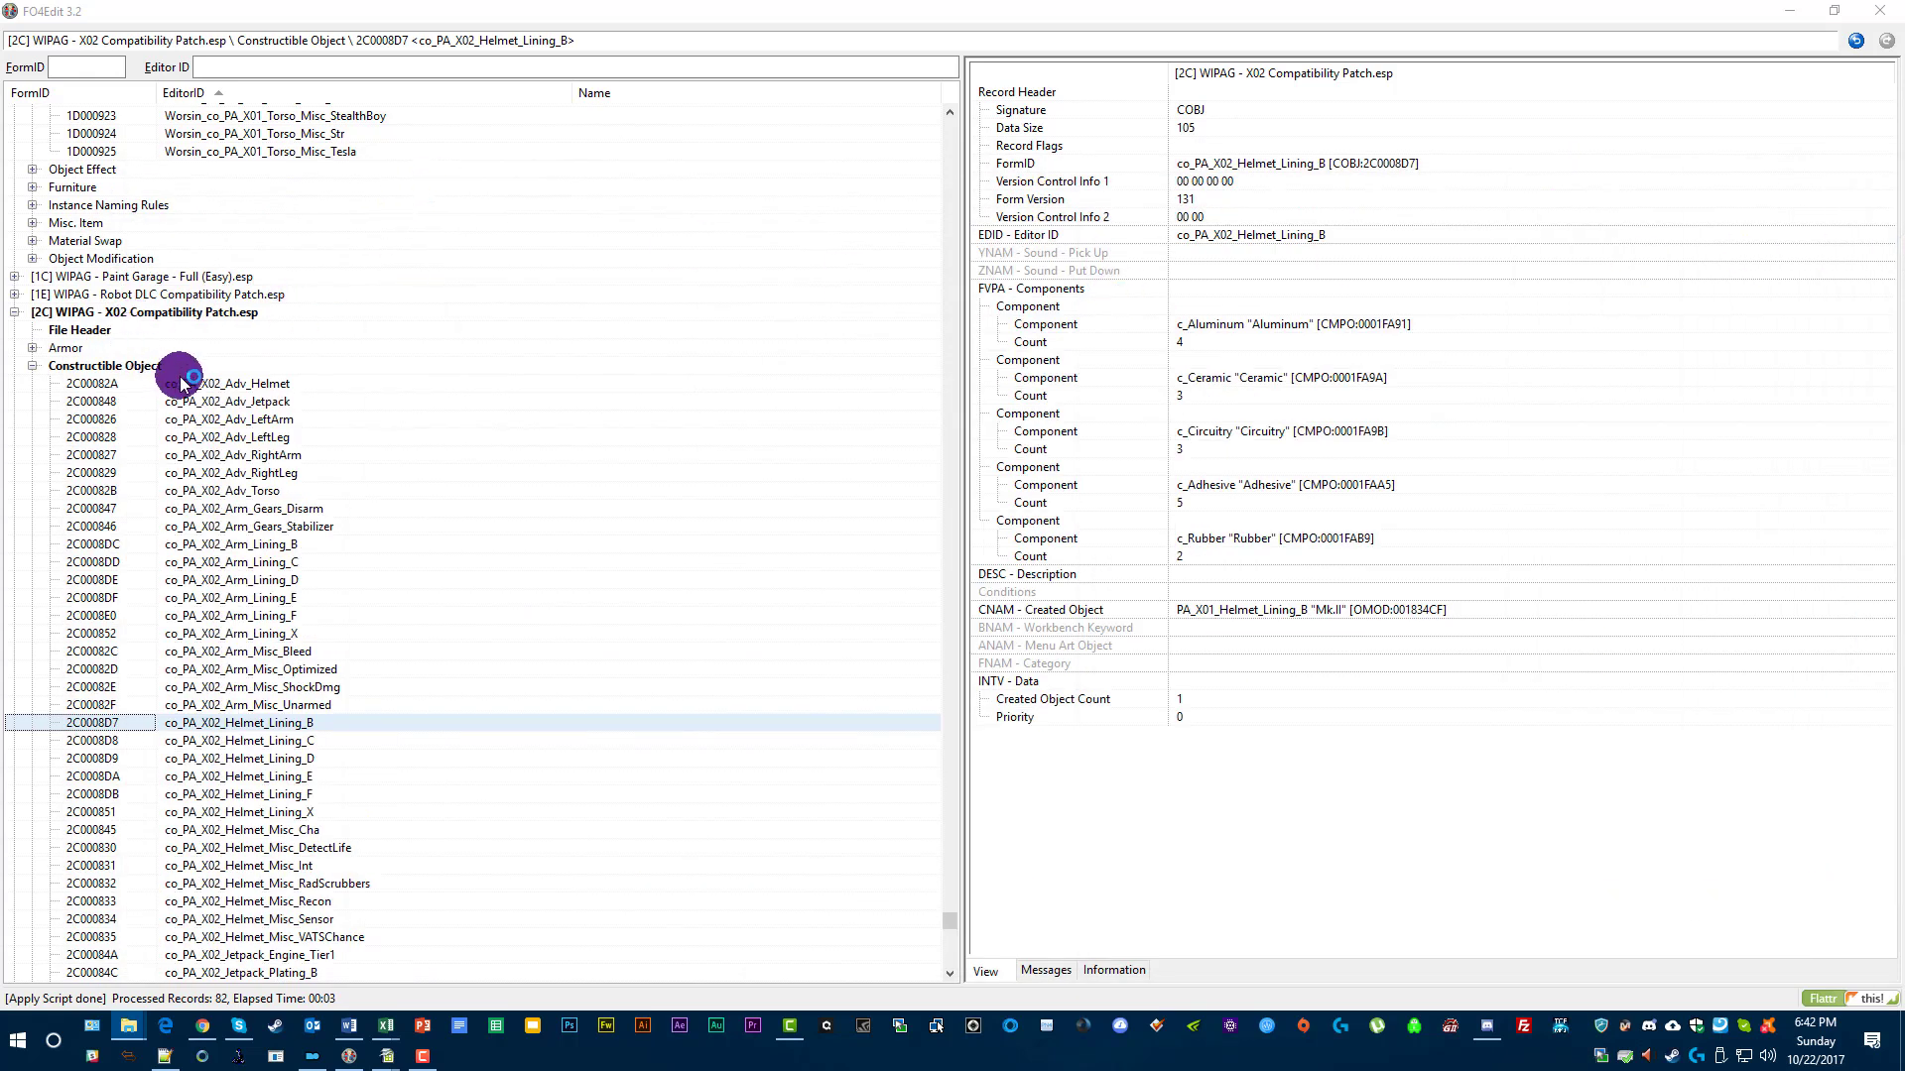
Open Apply Script for the X02 patch's Constructible Object group, look through the available AT scripts, and close it without running one.
click(224, 369)
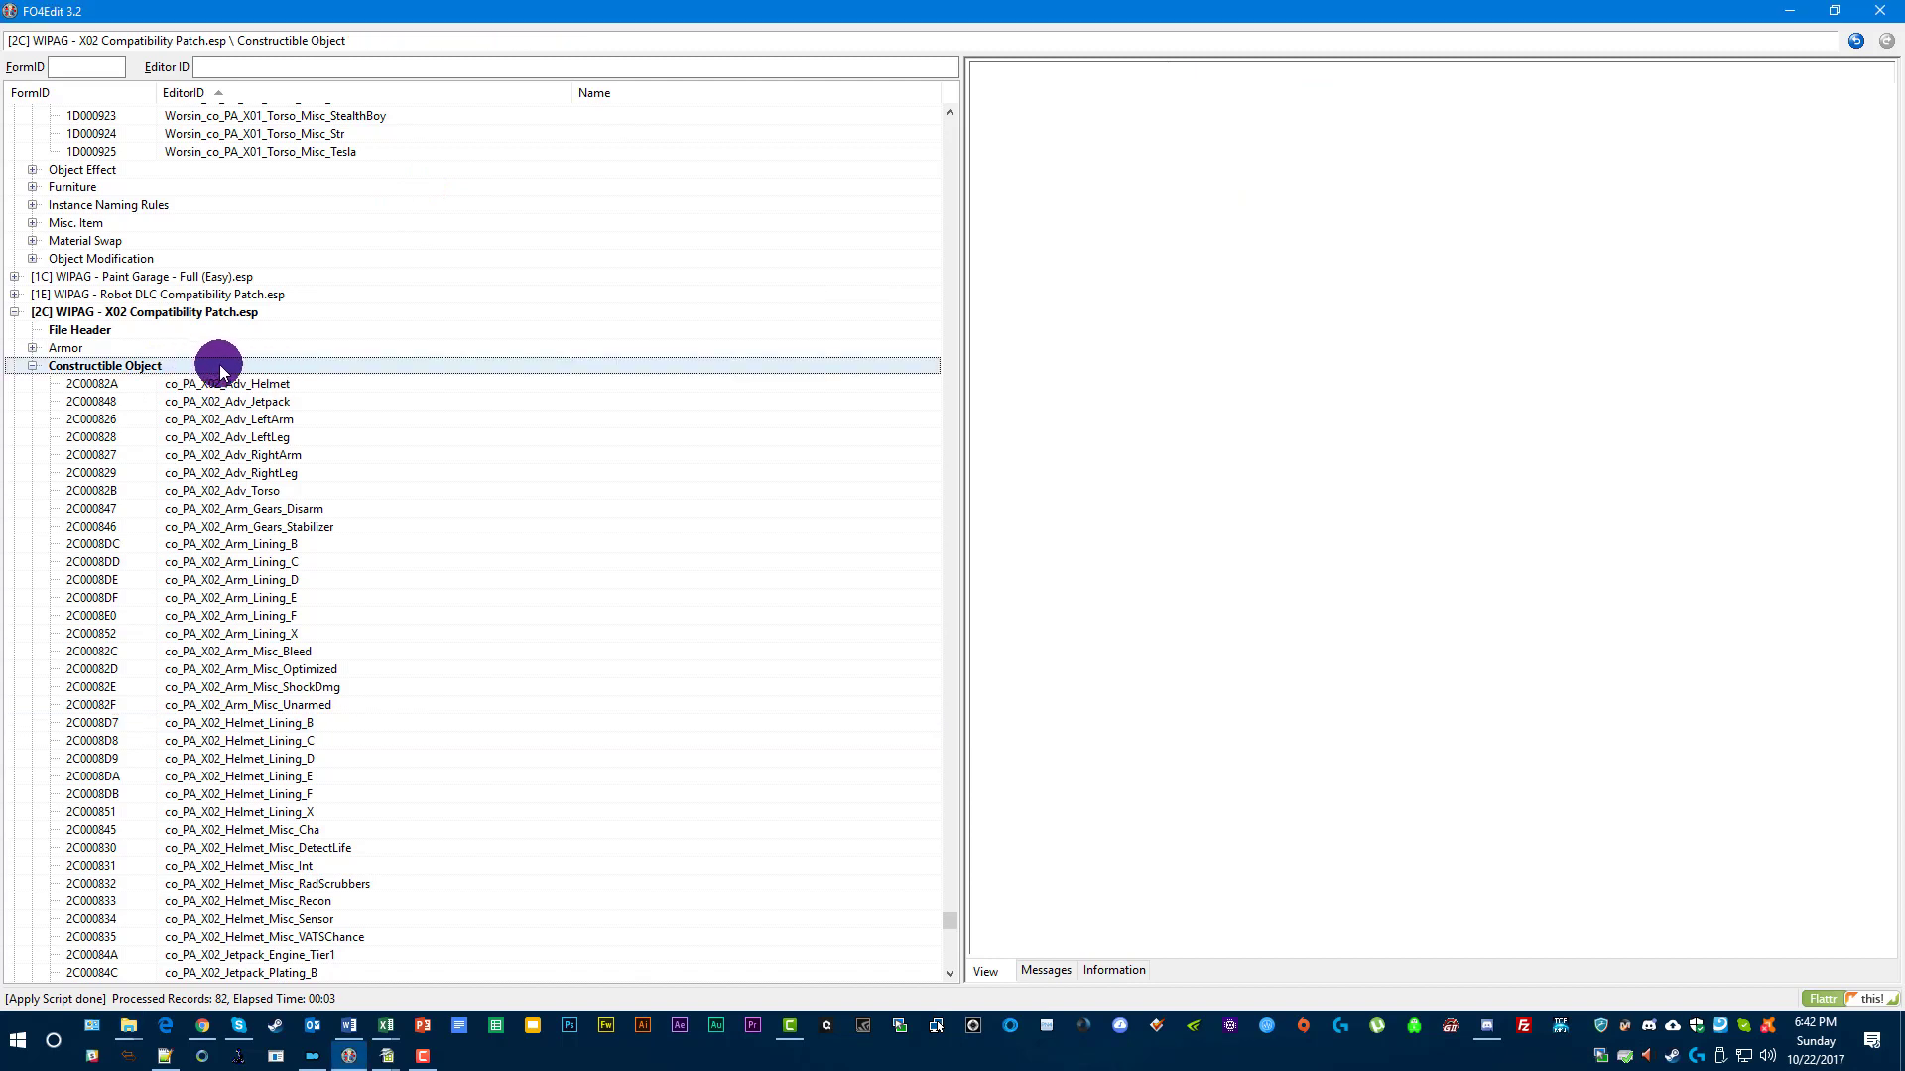
right_click(218, 366)
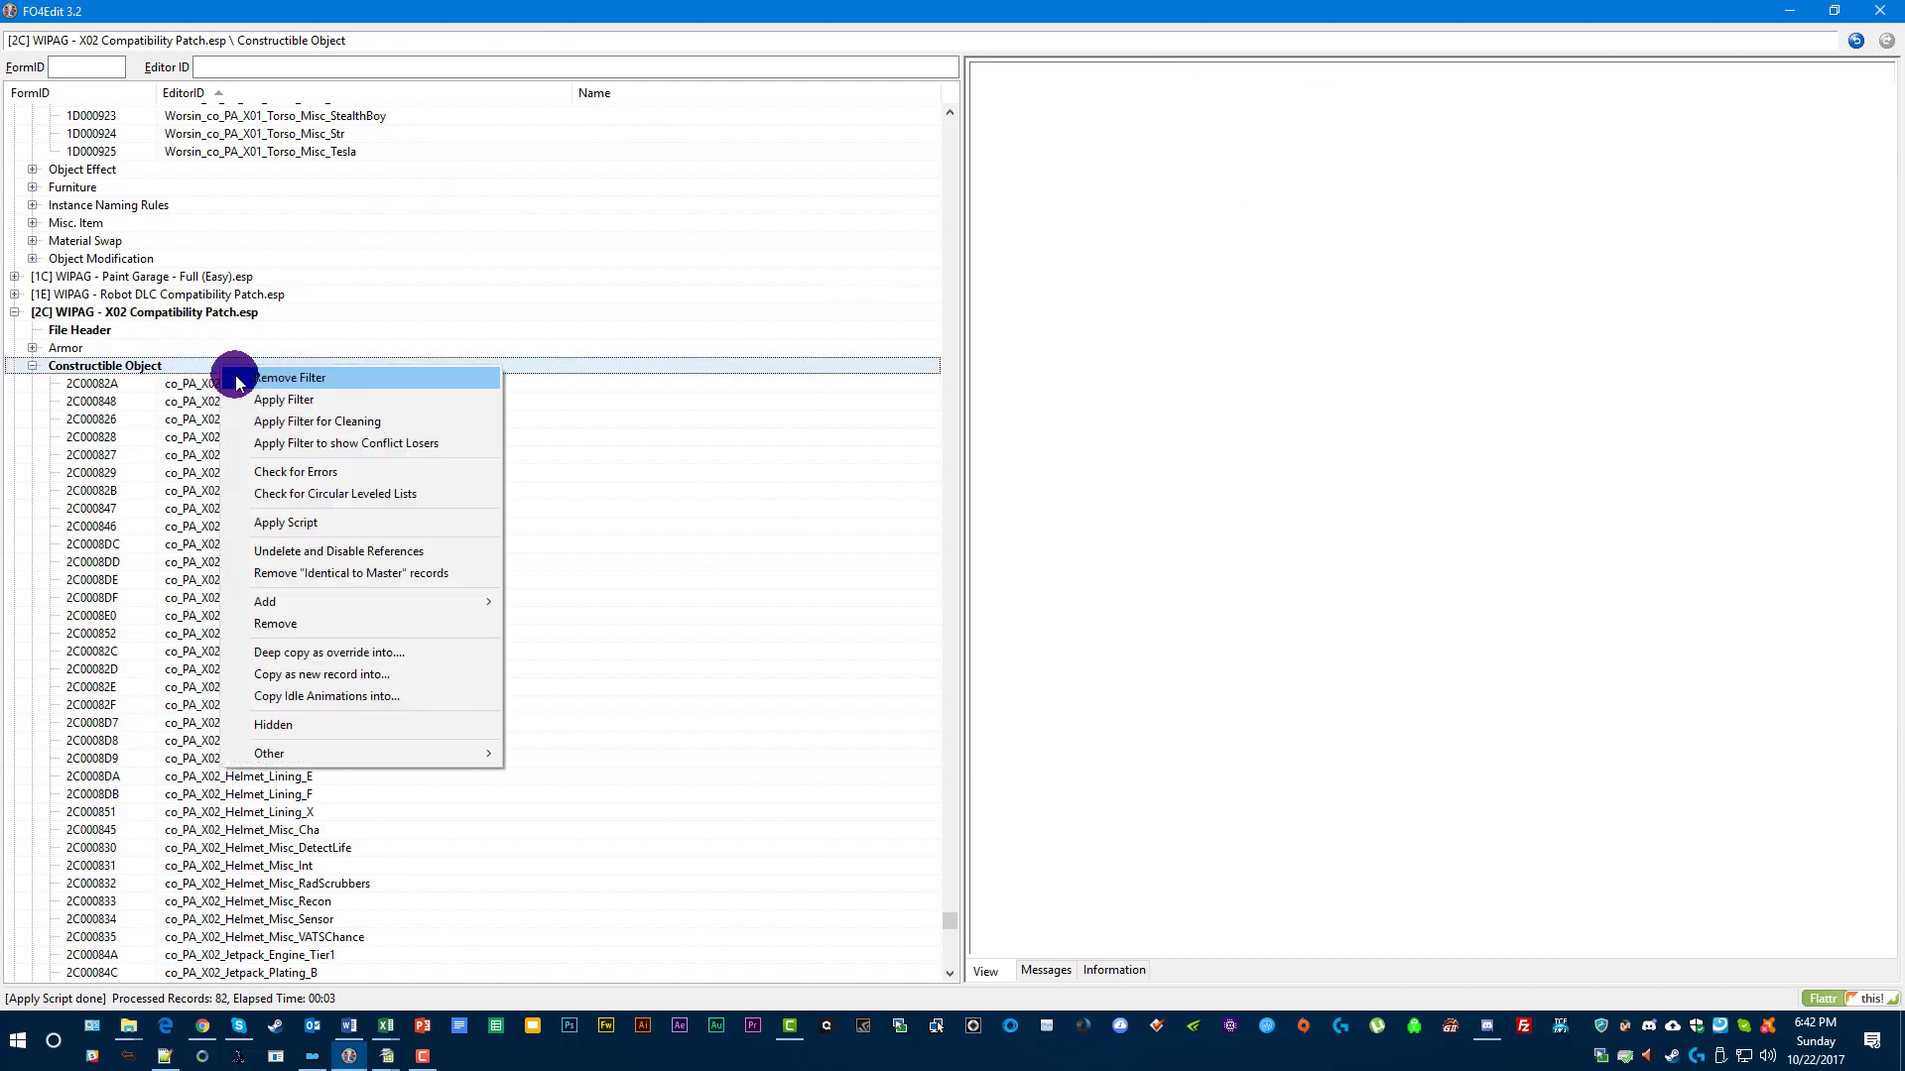
click(305, 523)
click(837, 318)
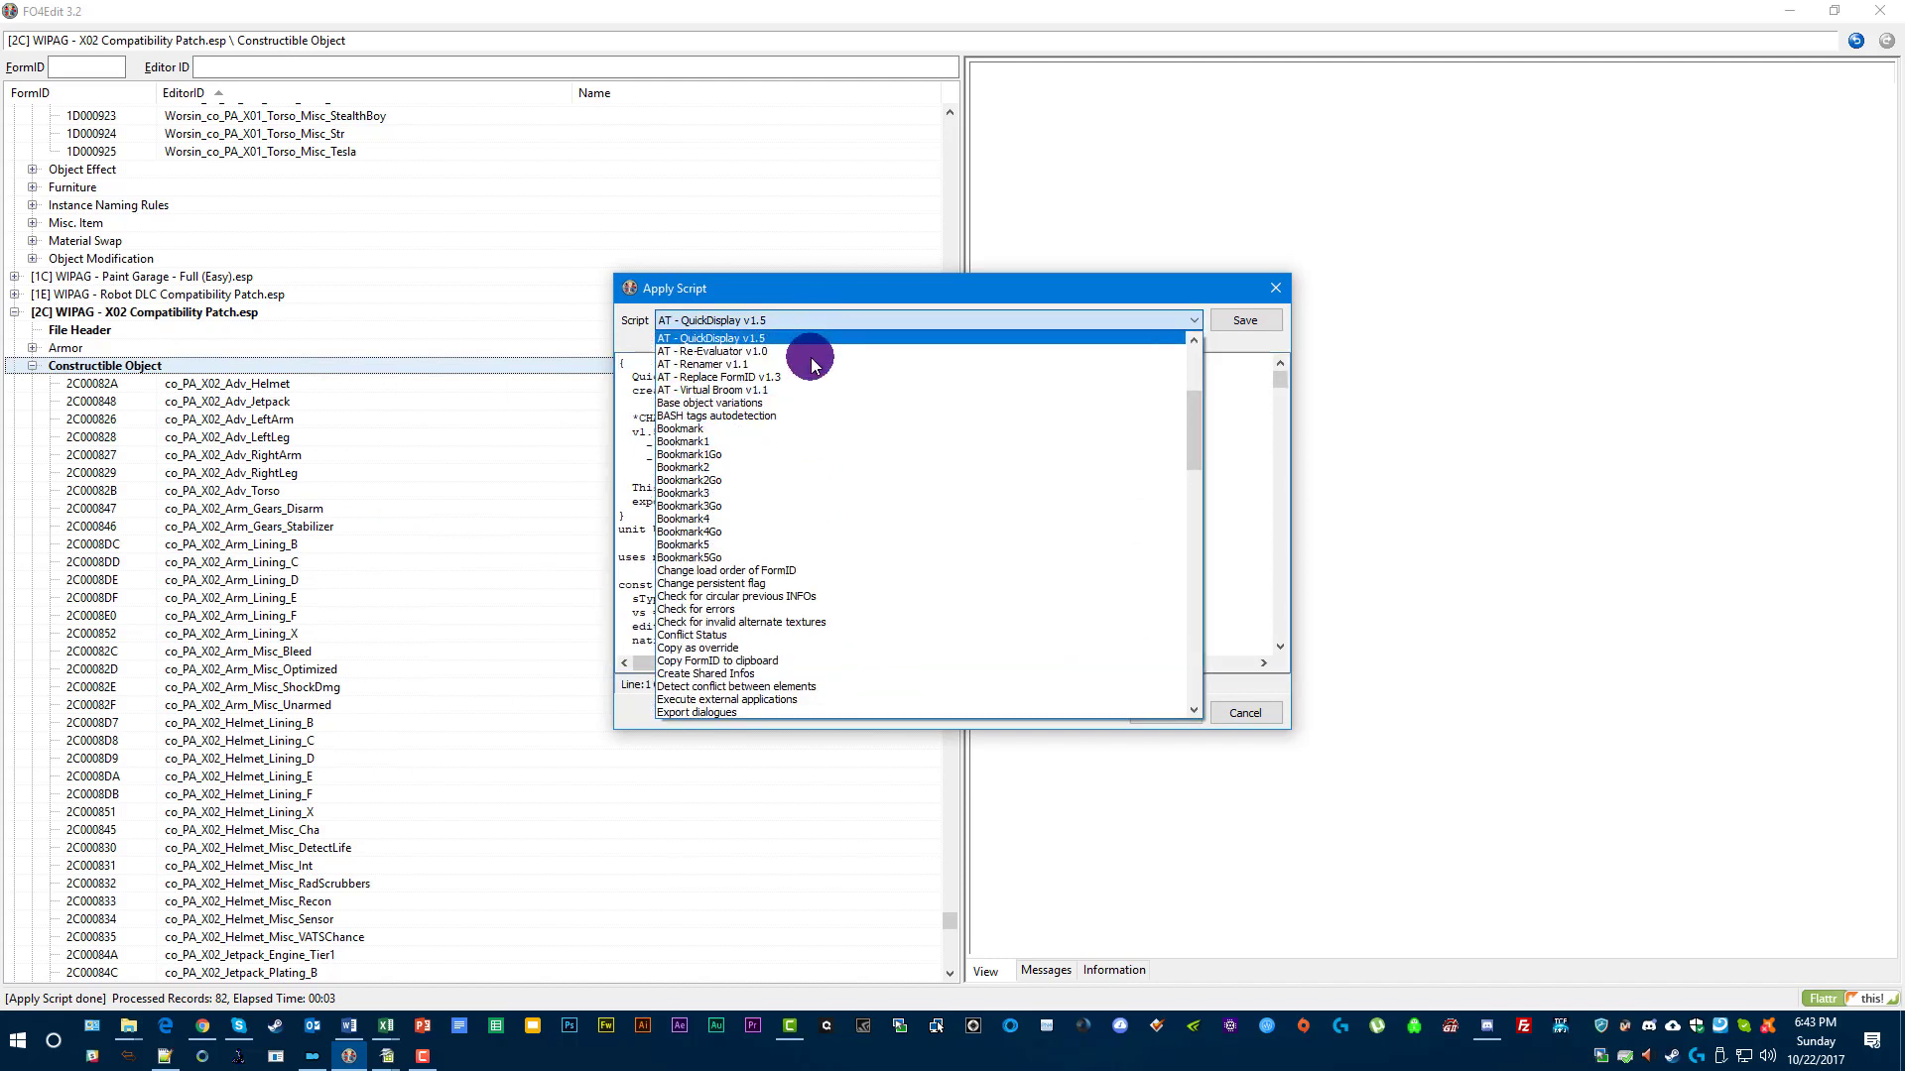
scroll(773, 417, up, 2)
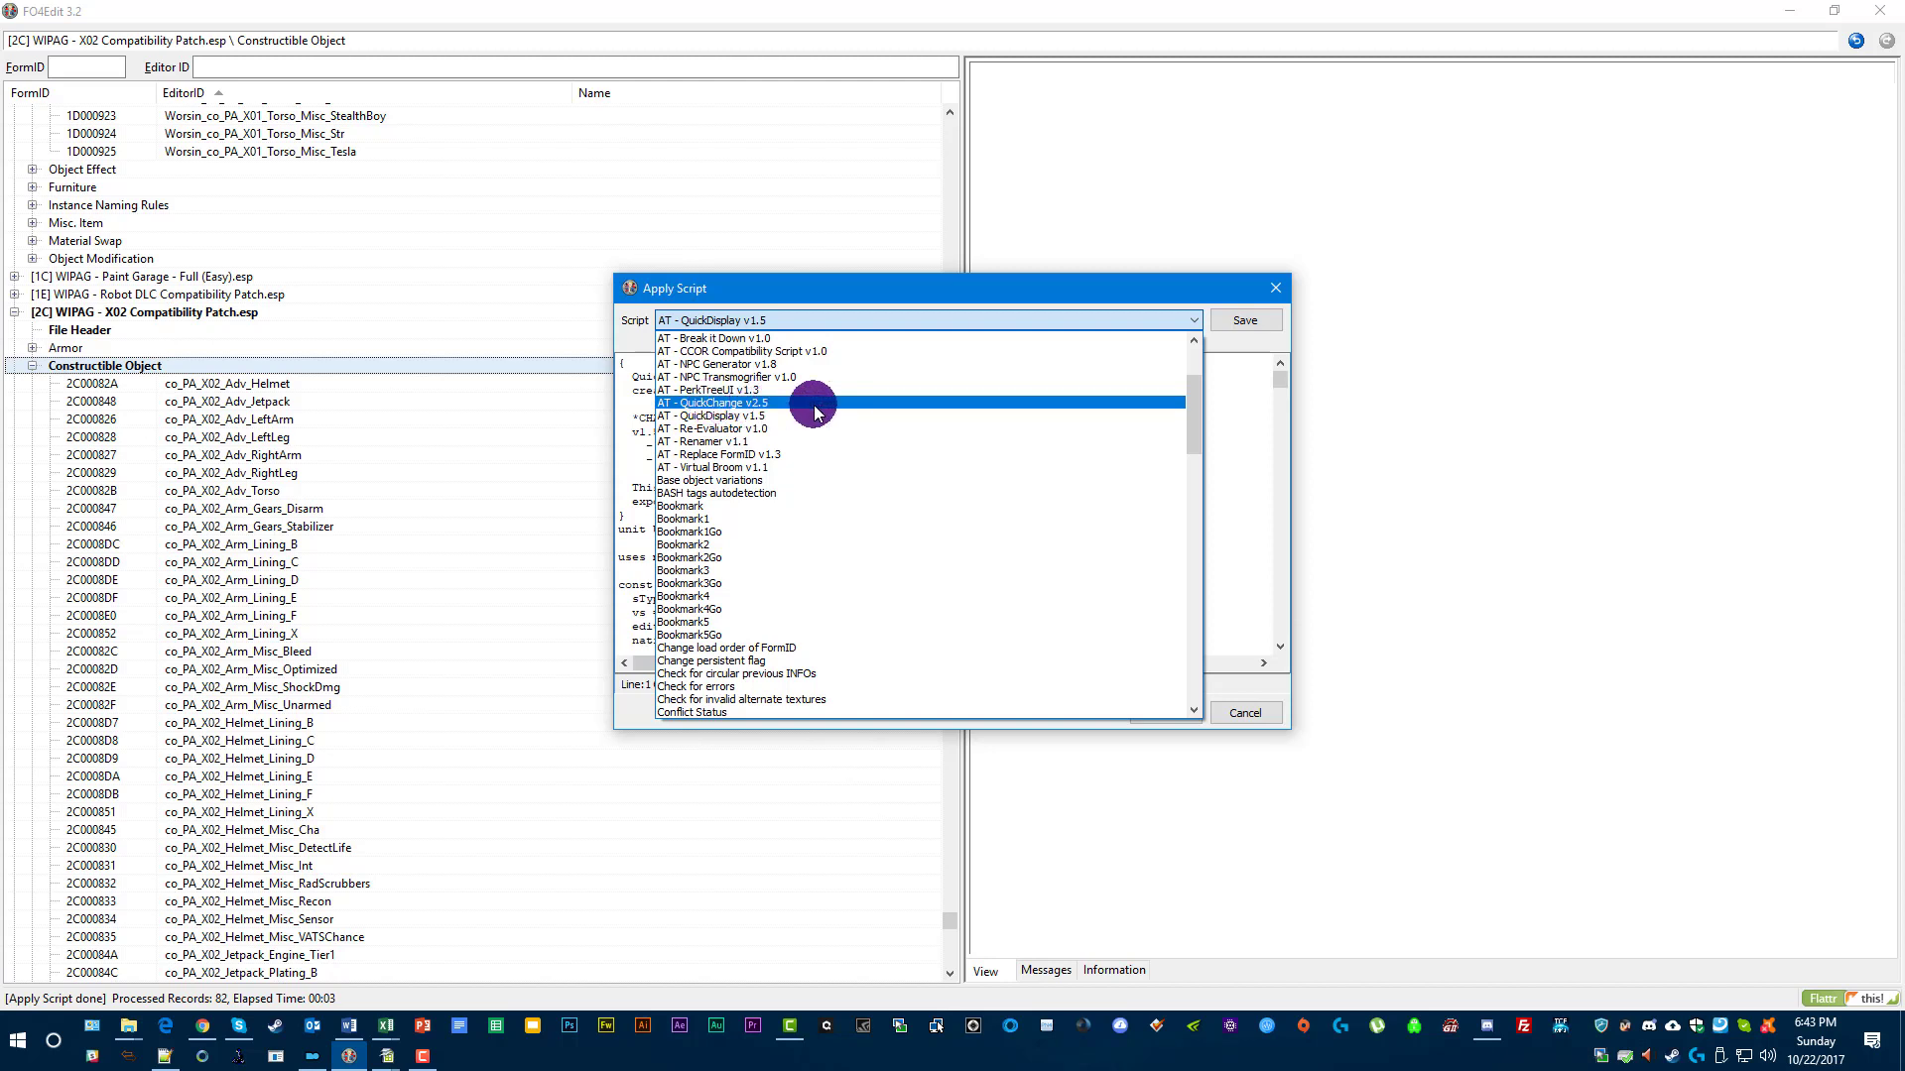
click(1272, 291)
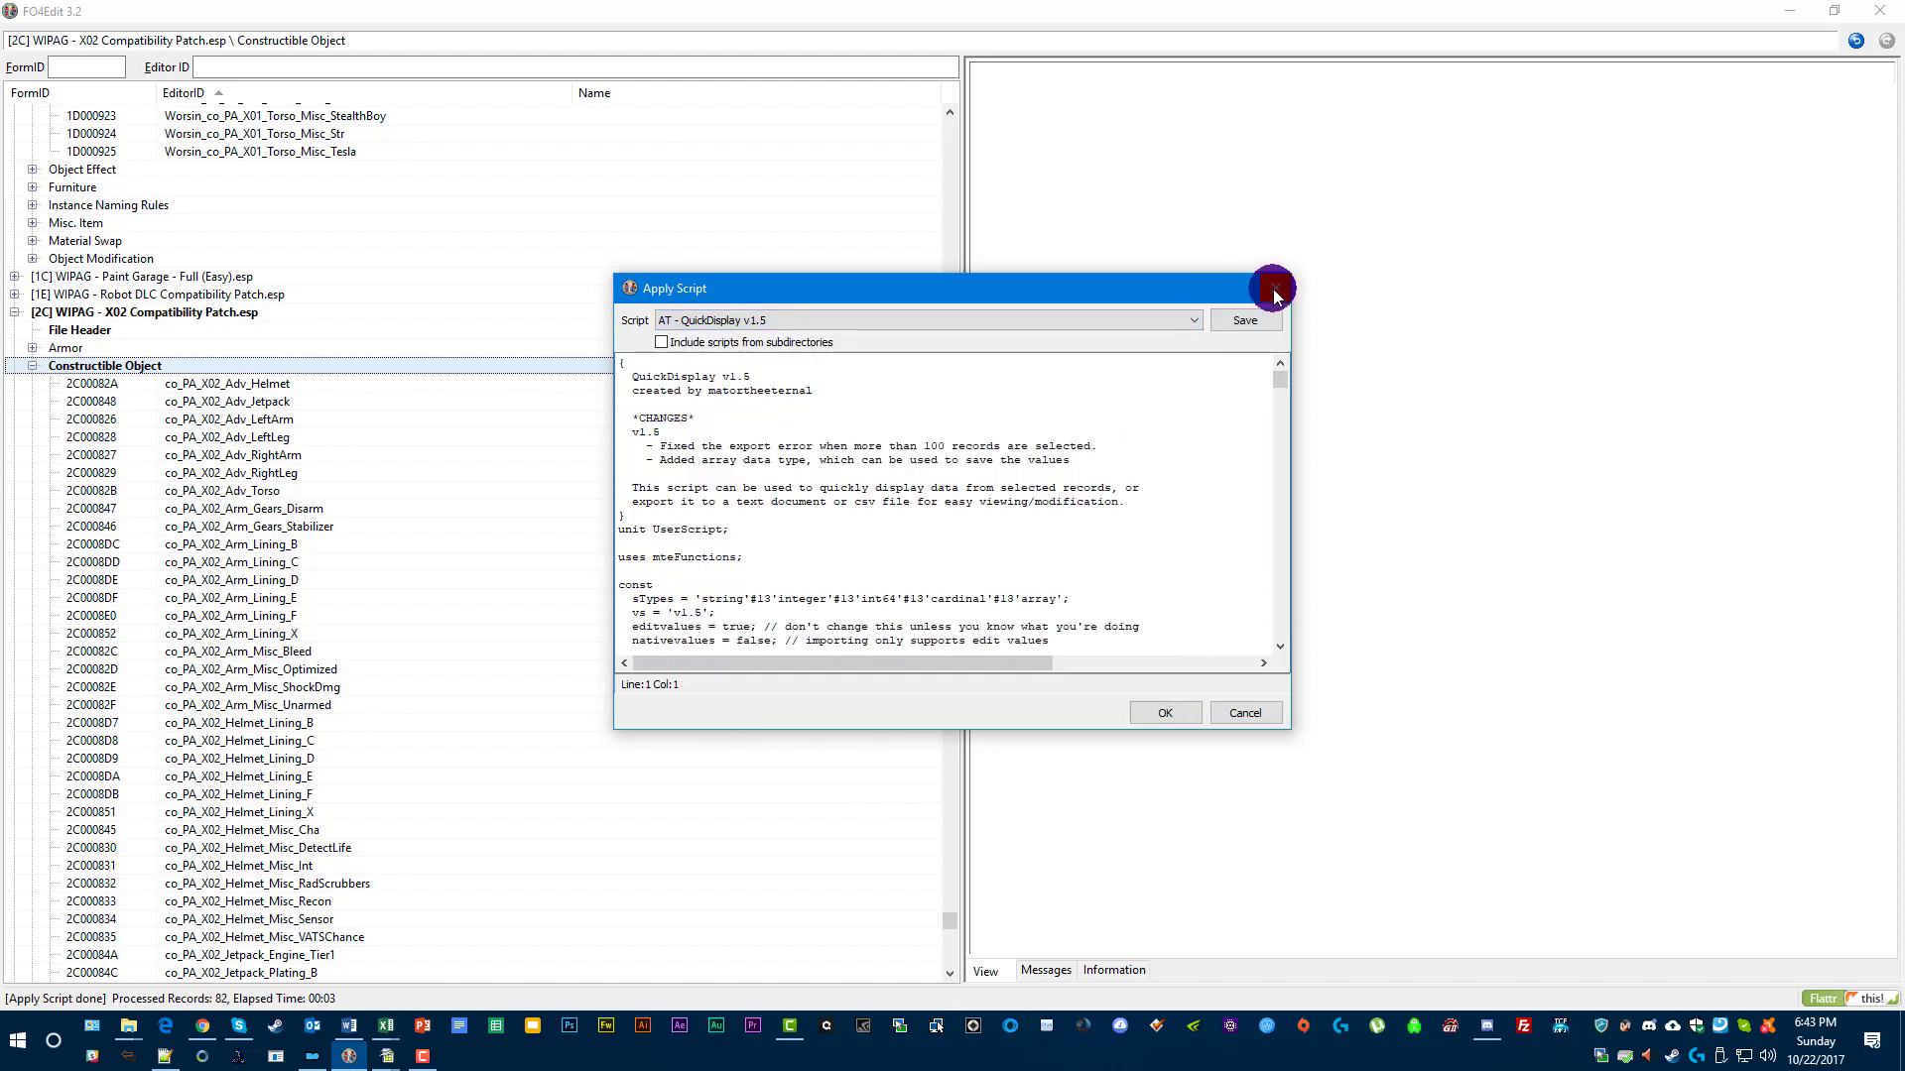
click(1275, 290)
Collapse the X02 patch's Constructible Object group and switch to Notepad++ to view the notes on record paths.
scroll(149, 387, down, 2)
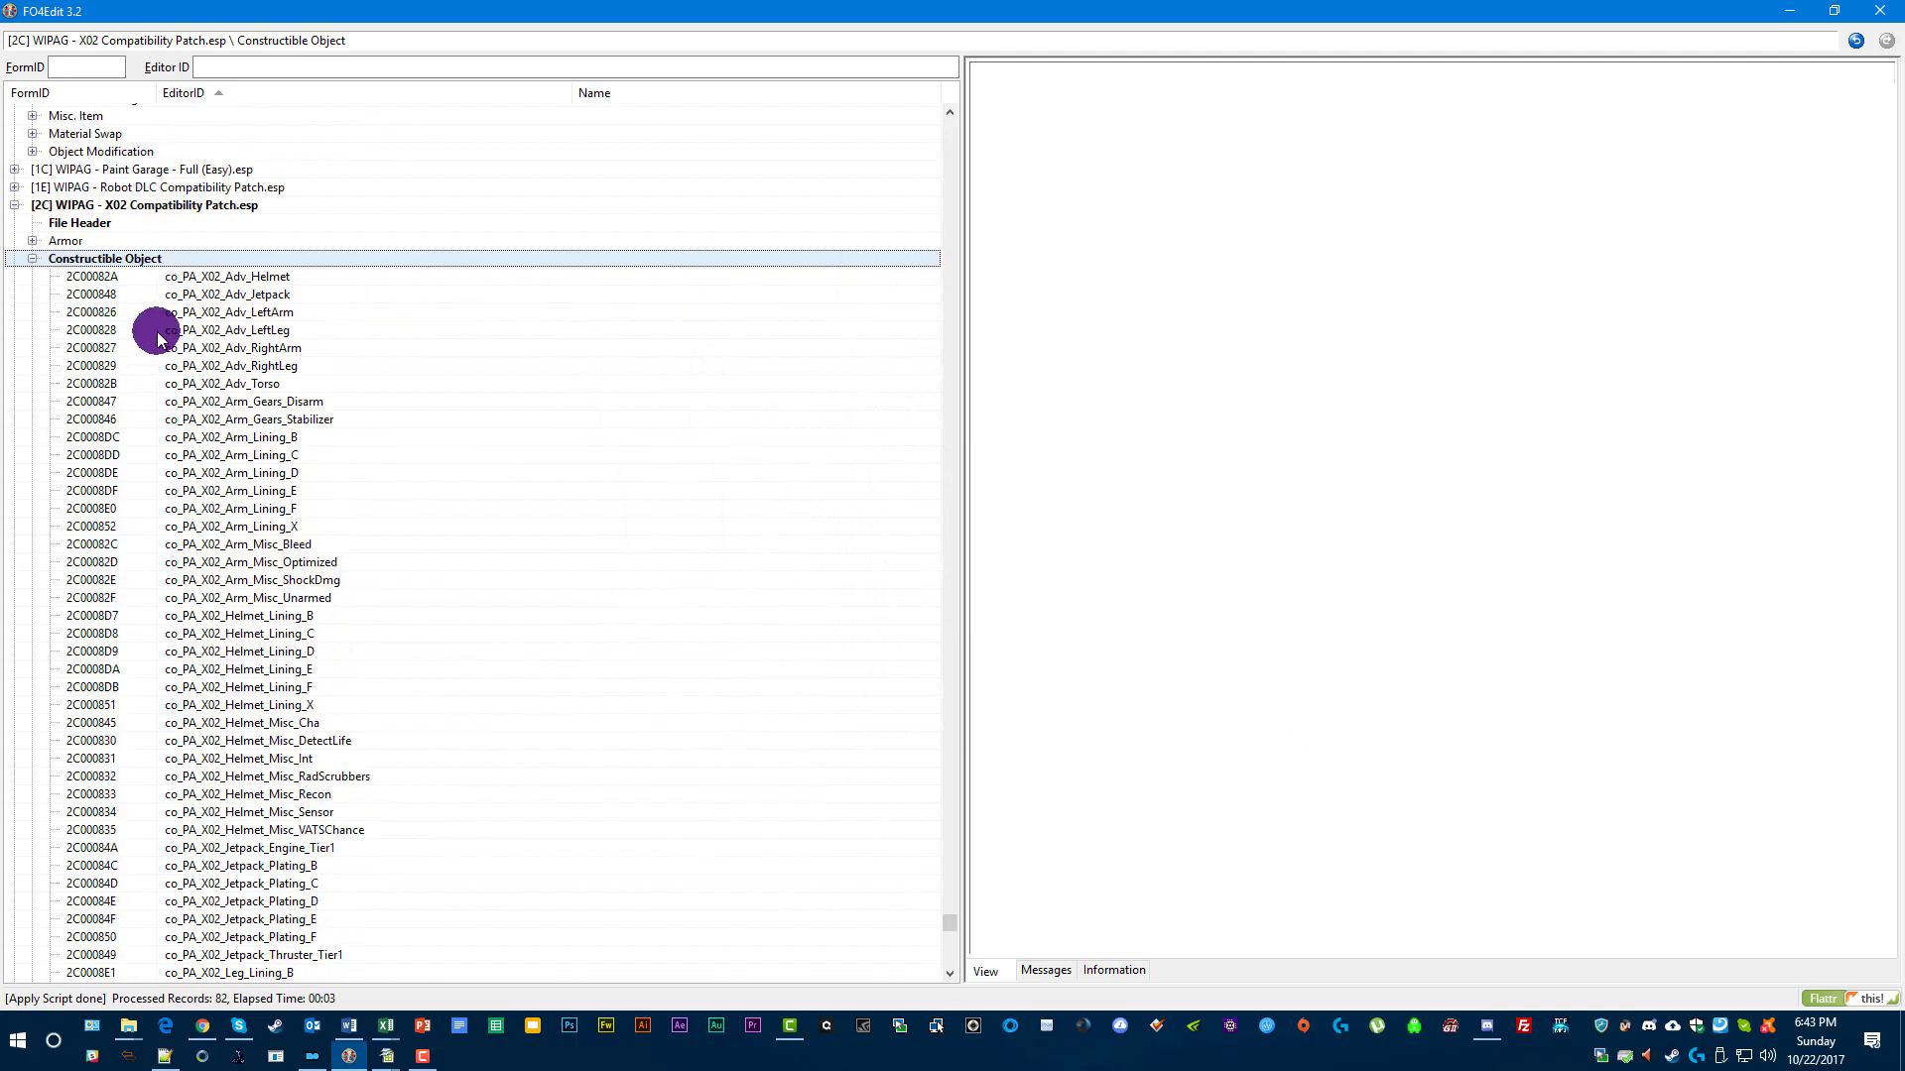
click(33, 259)
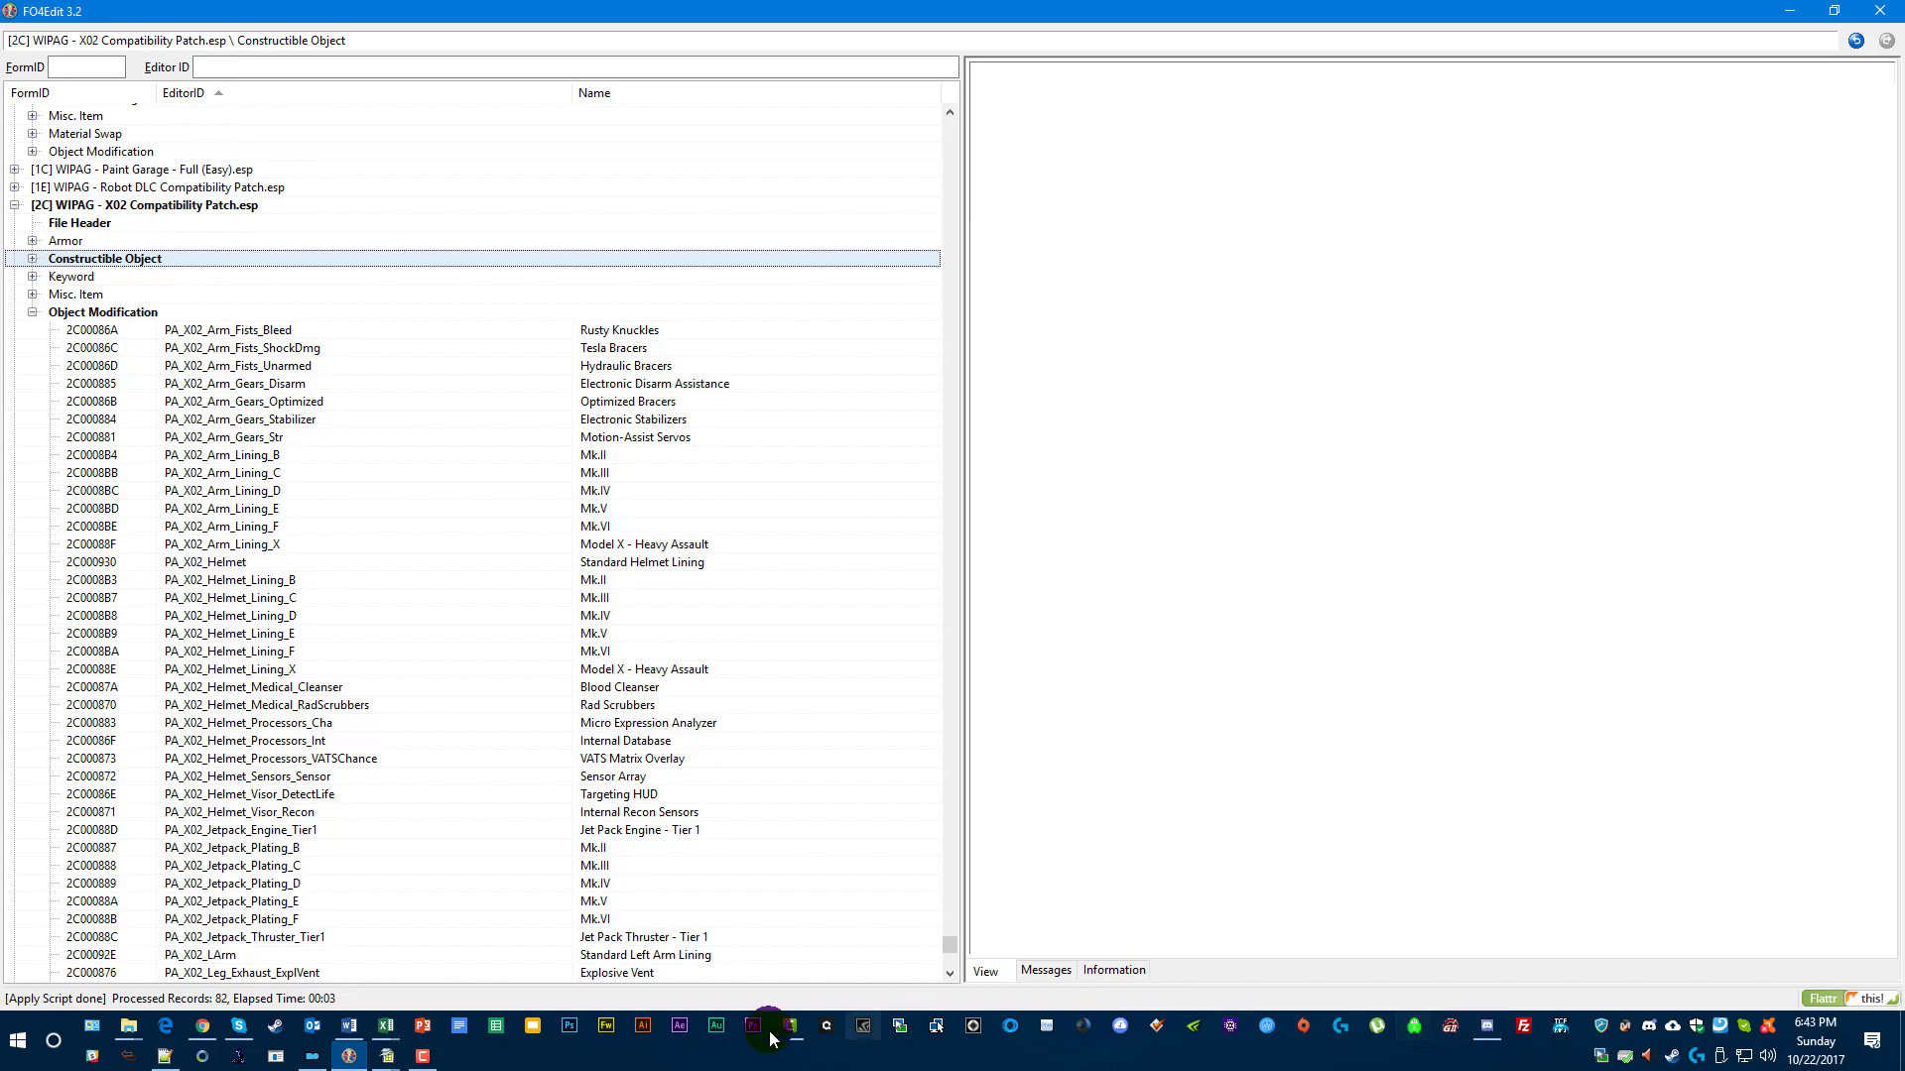
click(169, 1058)
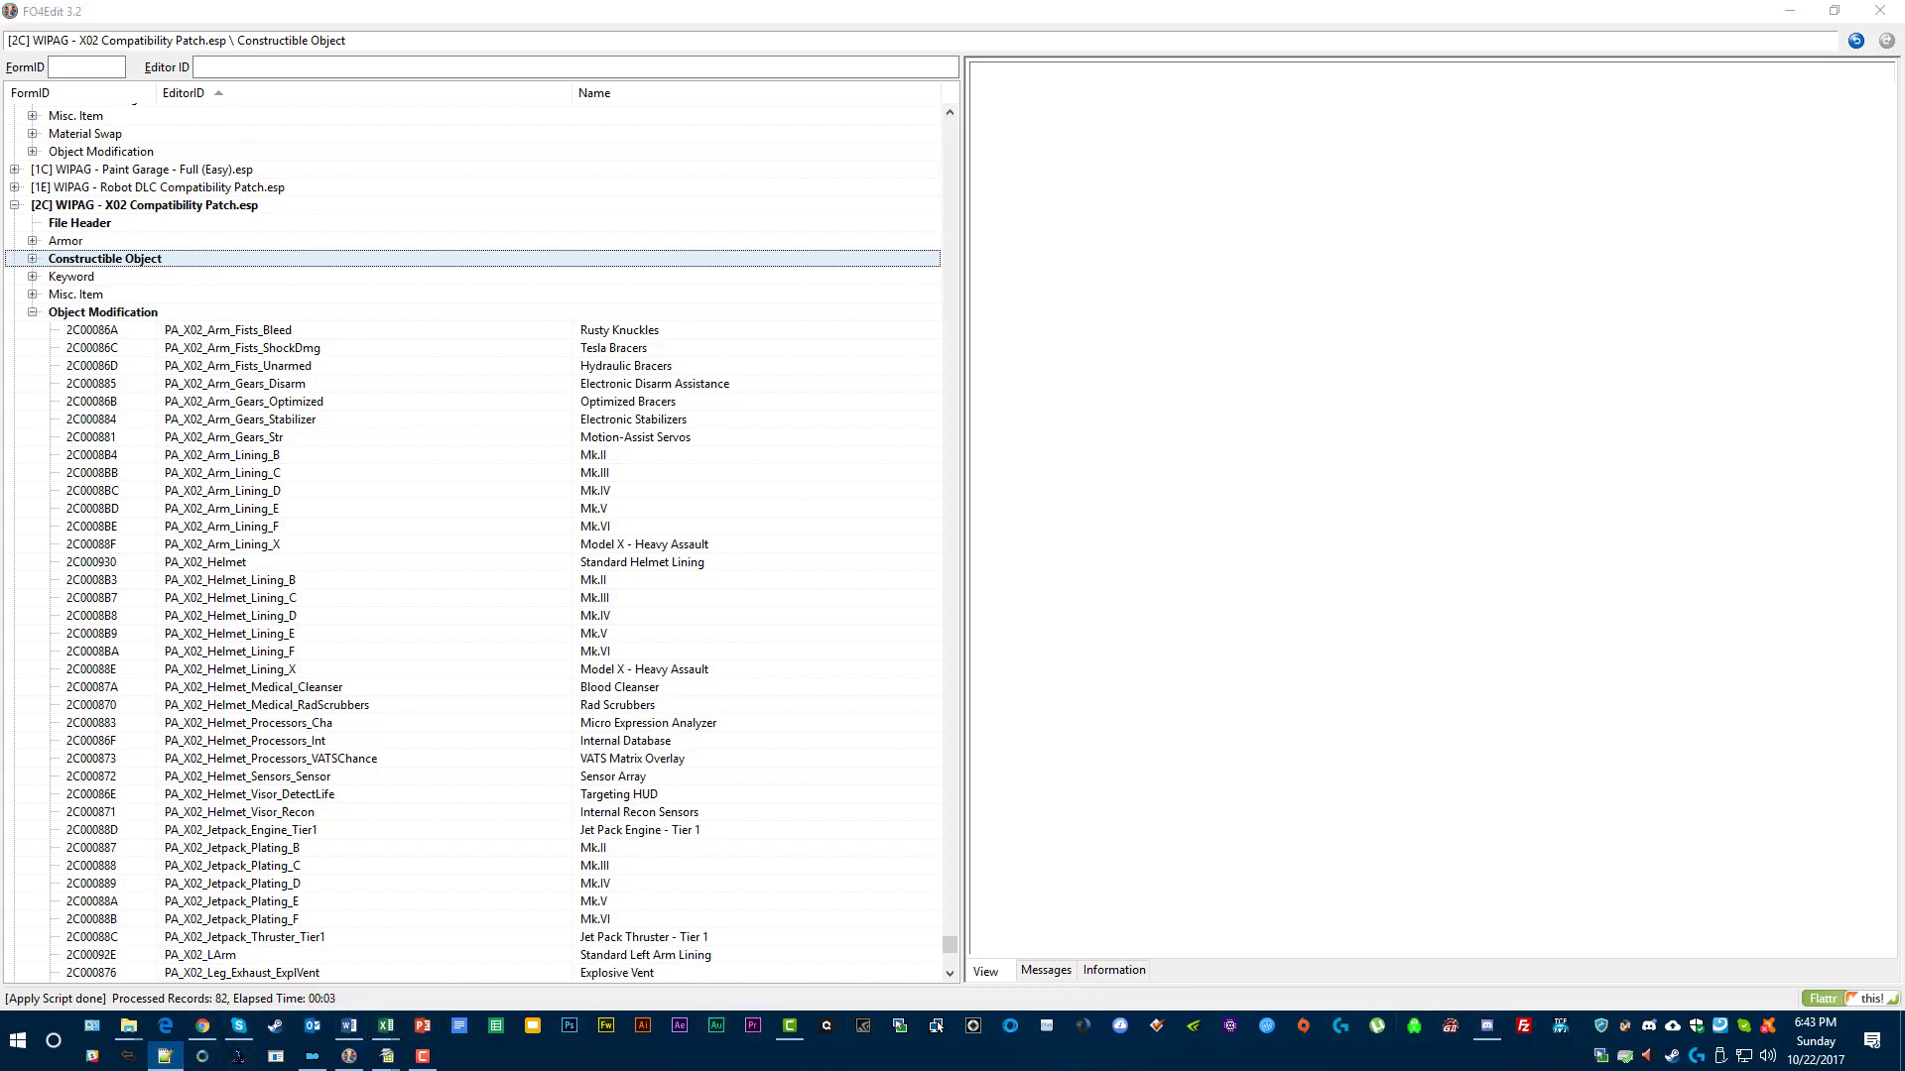
drag(1752, 188, 978, 192)
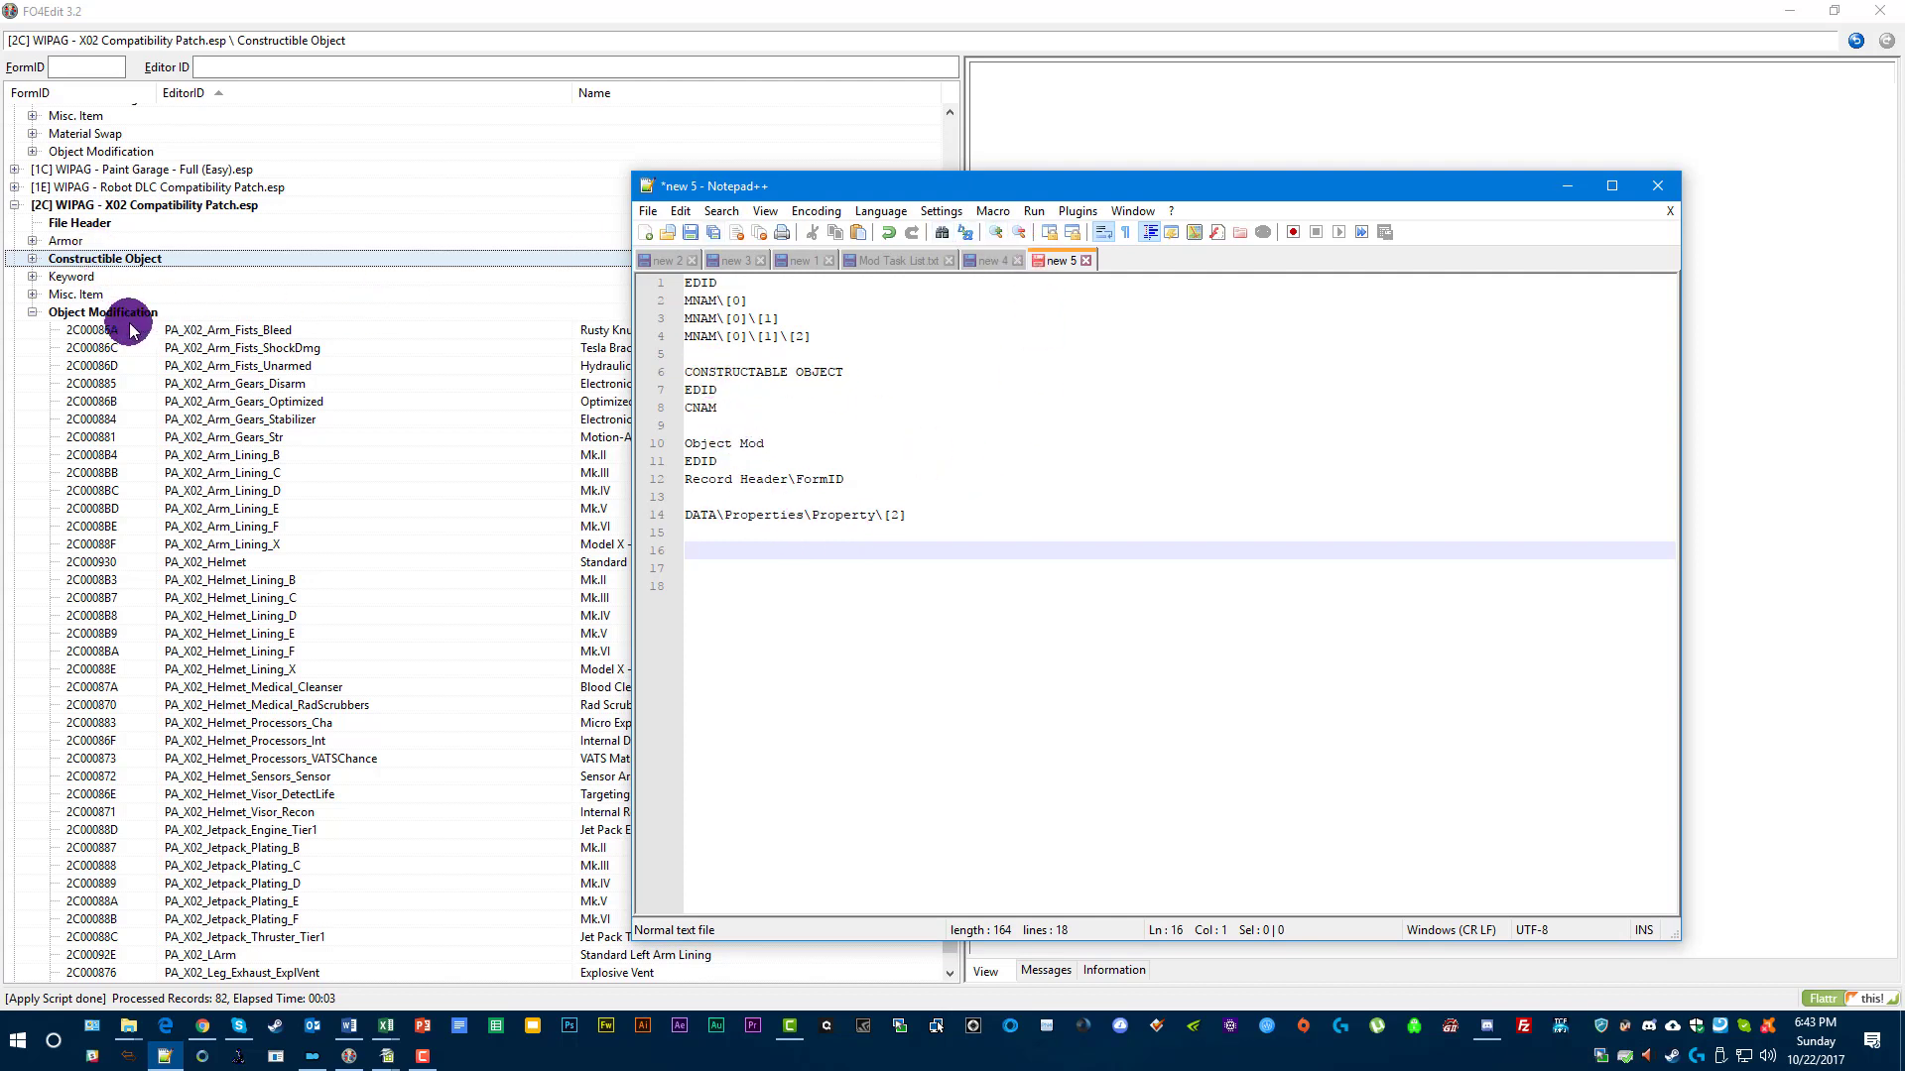
Return to FO4Edit, expand the Constructible Object group and display the co_PA_X02_Adv_Helmet record.
double_click(57, 260)
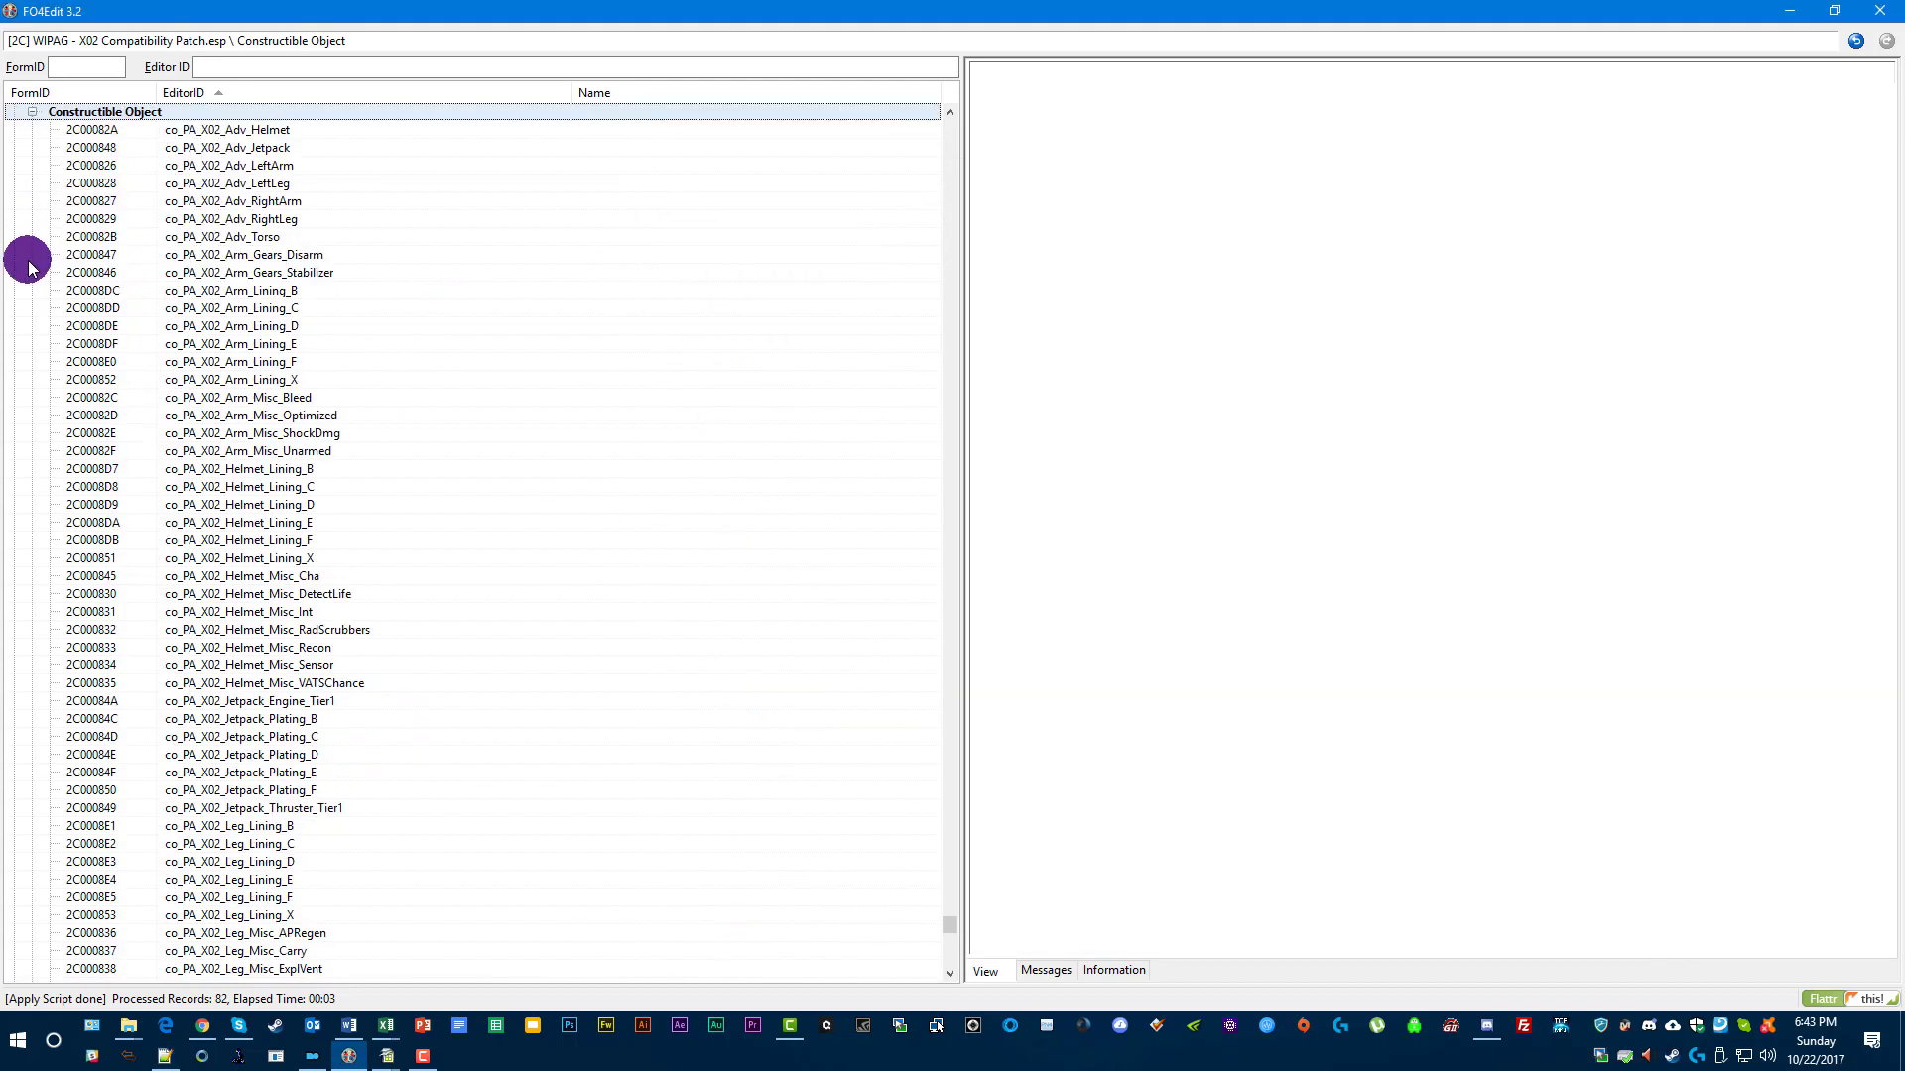
click(264, 131)
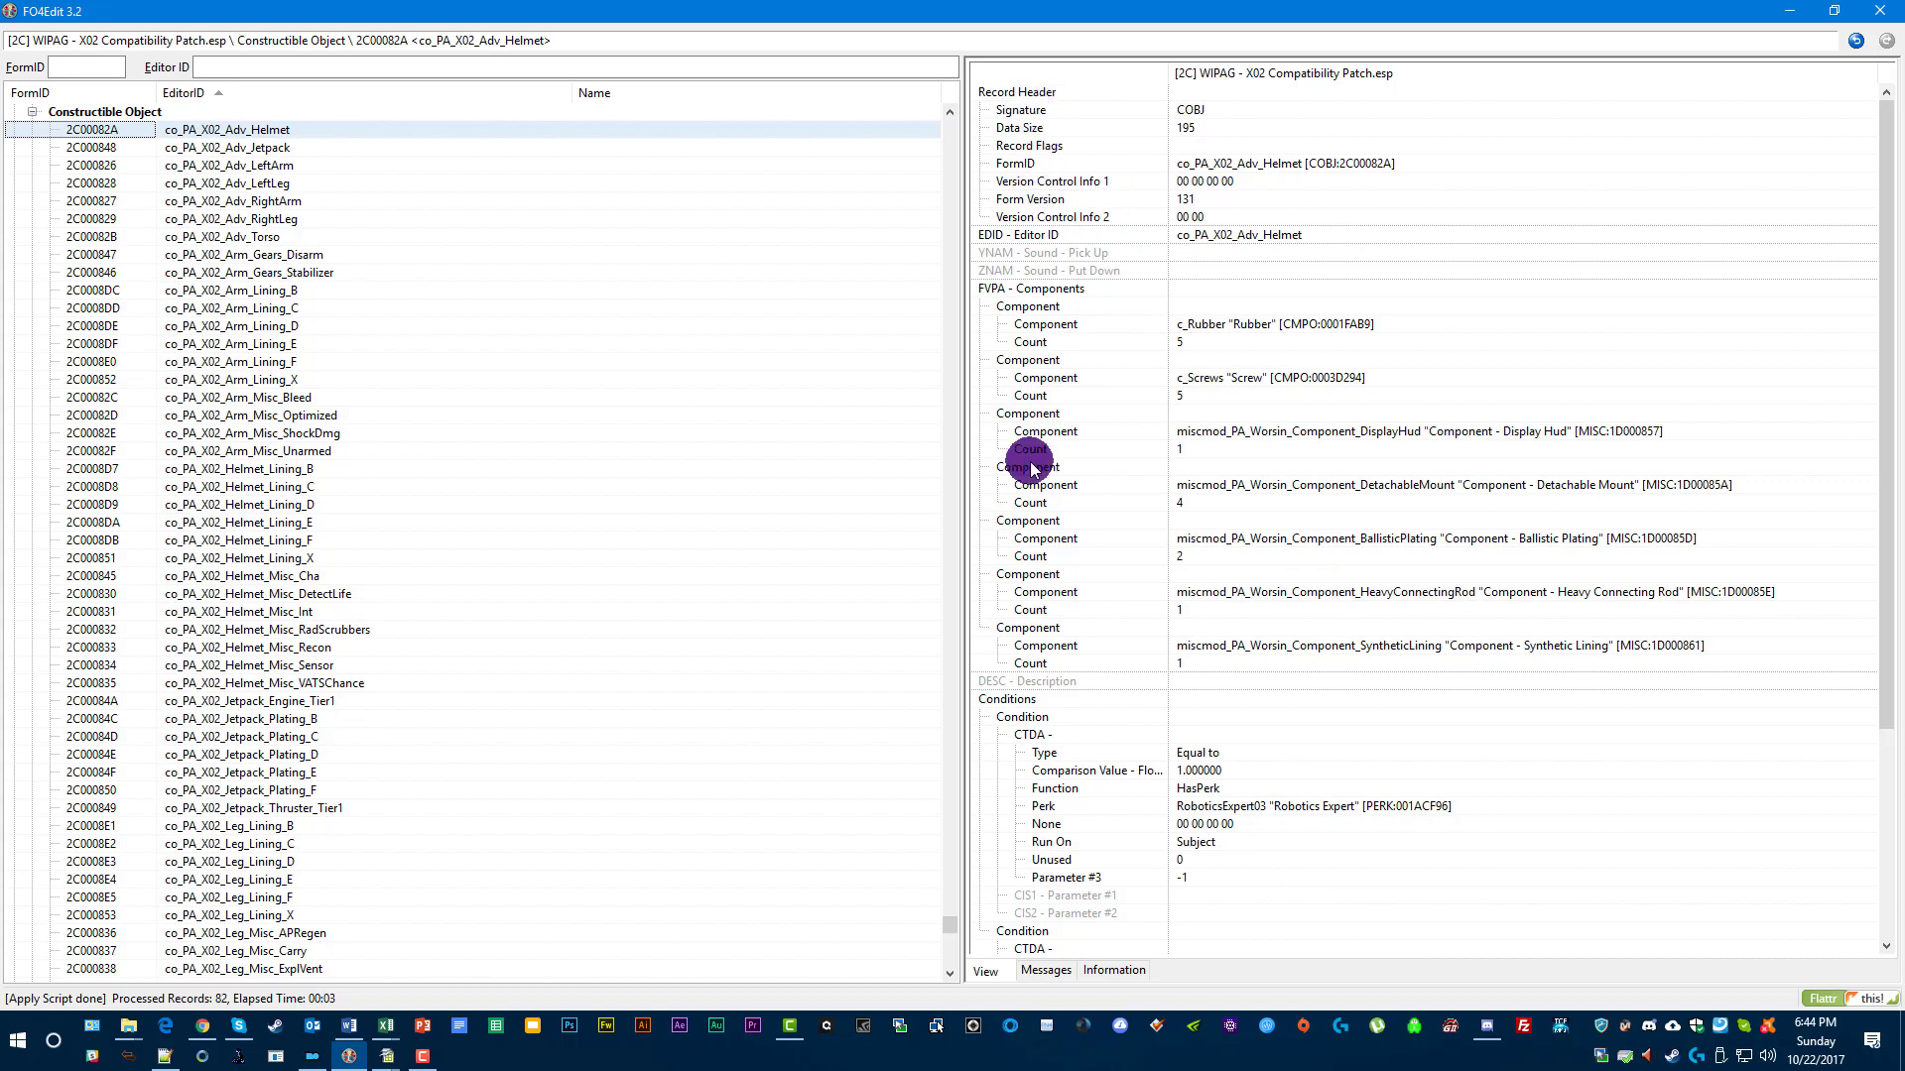
scroll(1002, 312, up, 3)
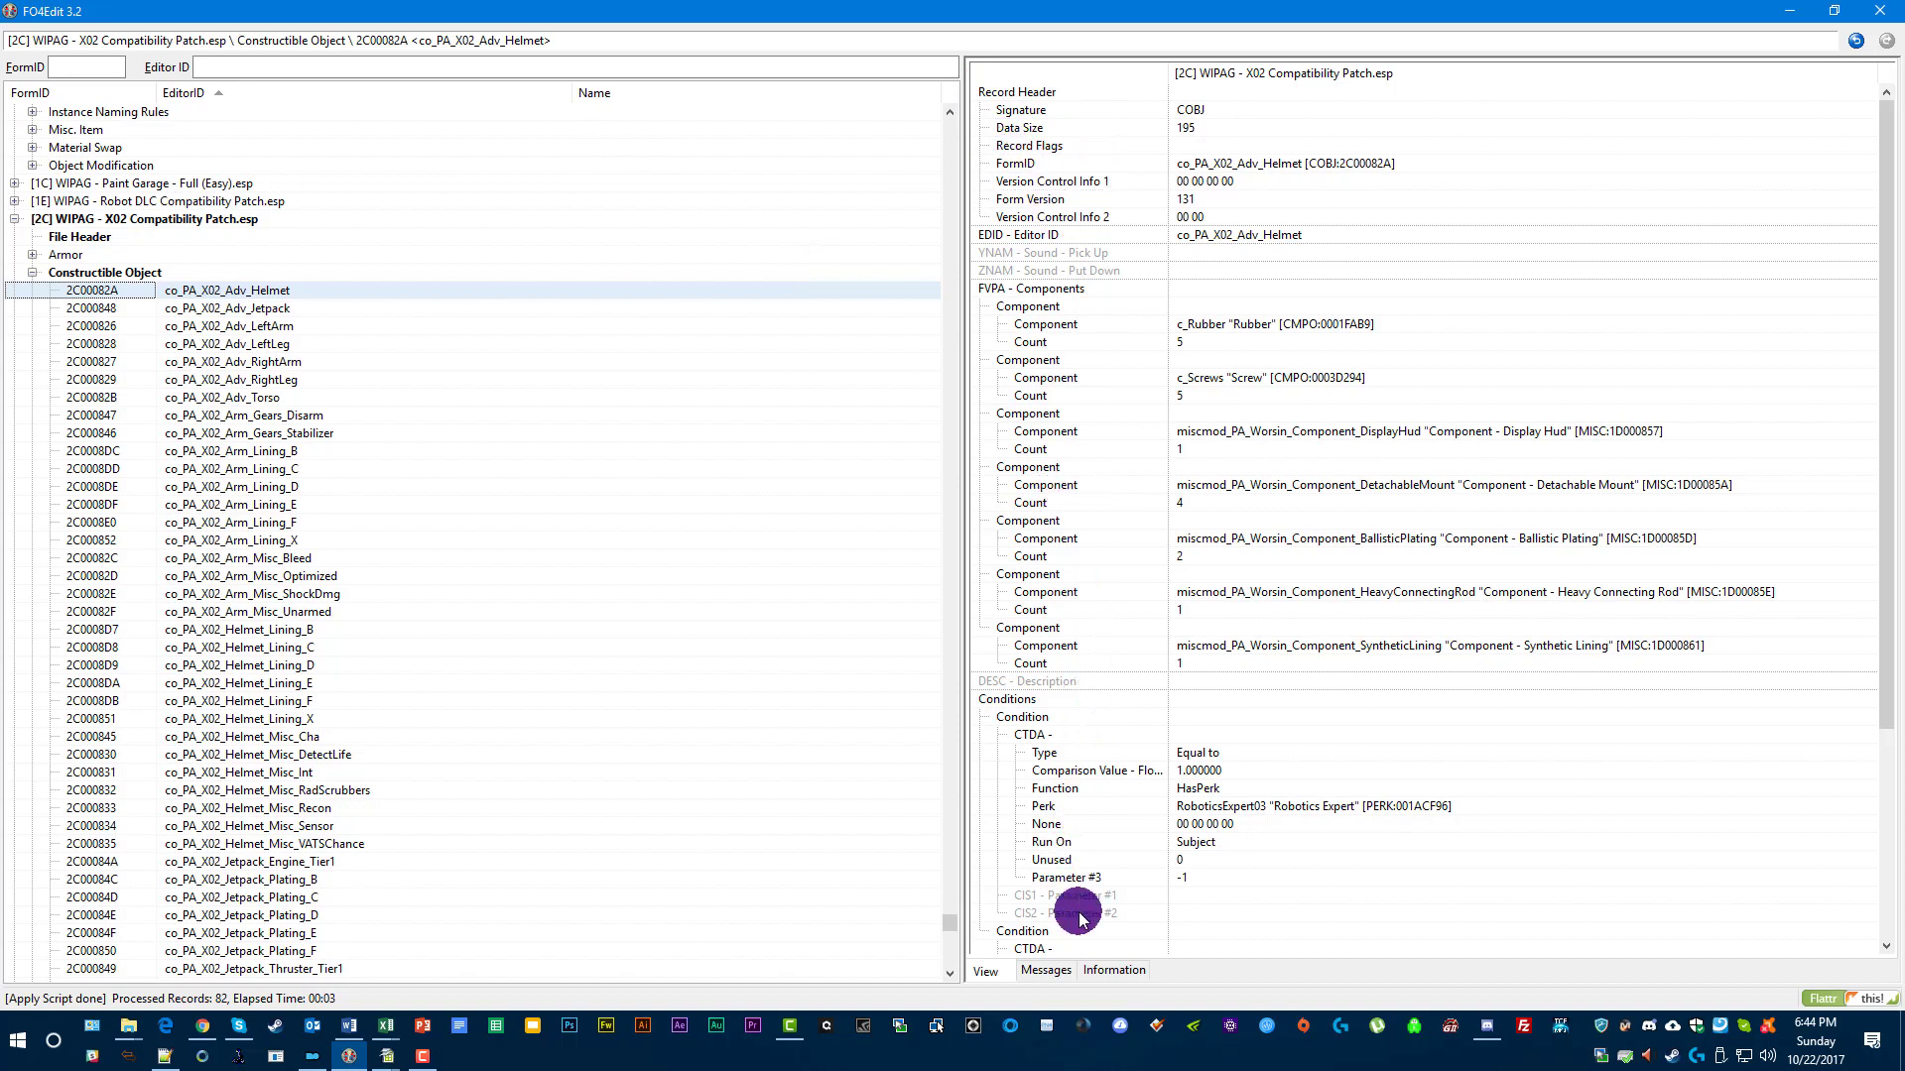
scroll(1151, 682, down, 1)
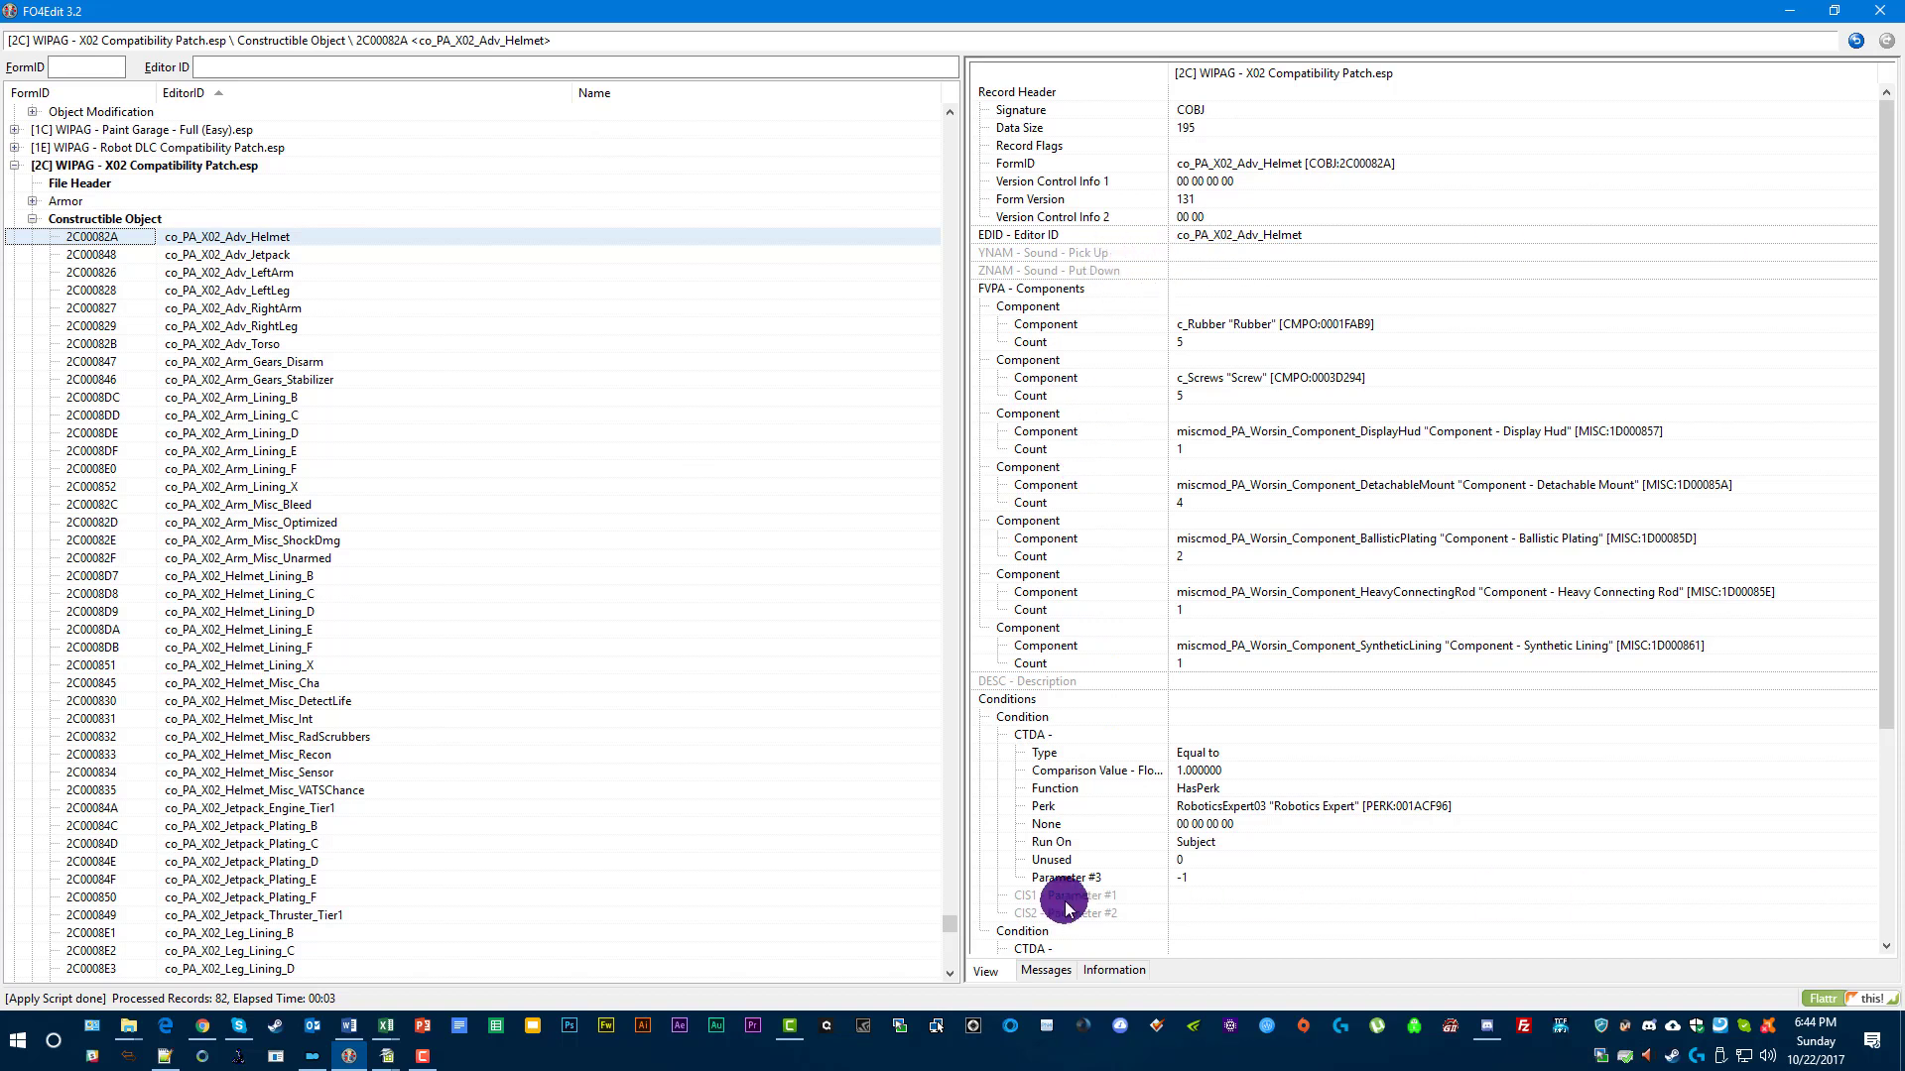
Switch to Notepad++ and place the notes window beside the co_PA_X02_Adv_Helmet record's field names.
click(165, 1057)
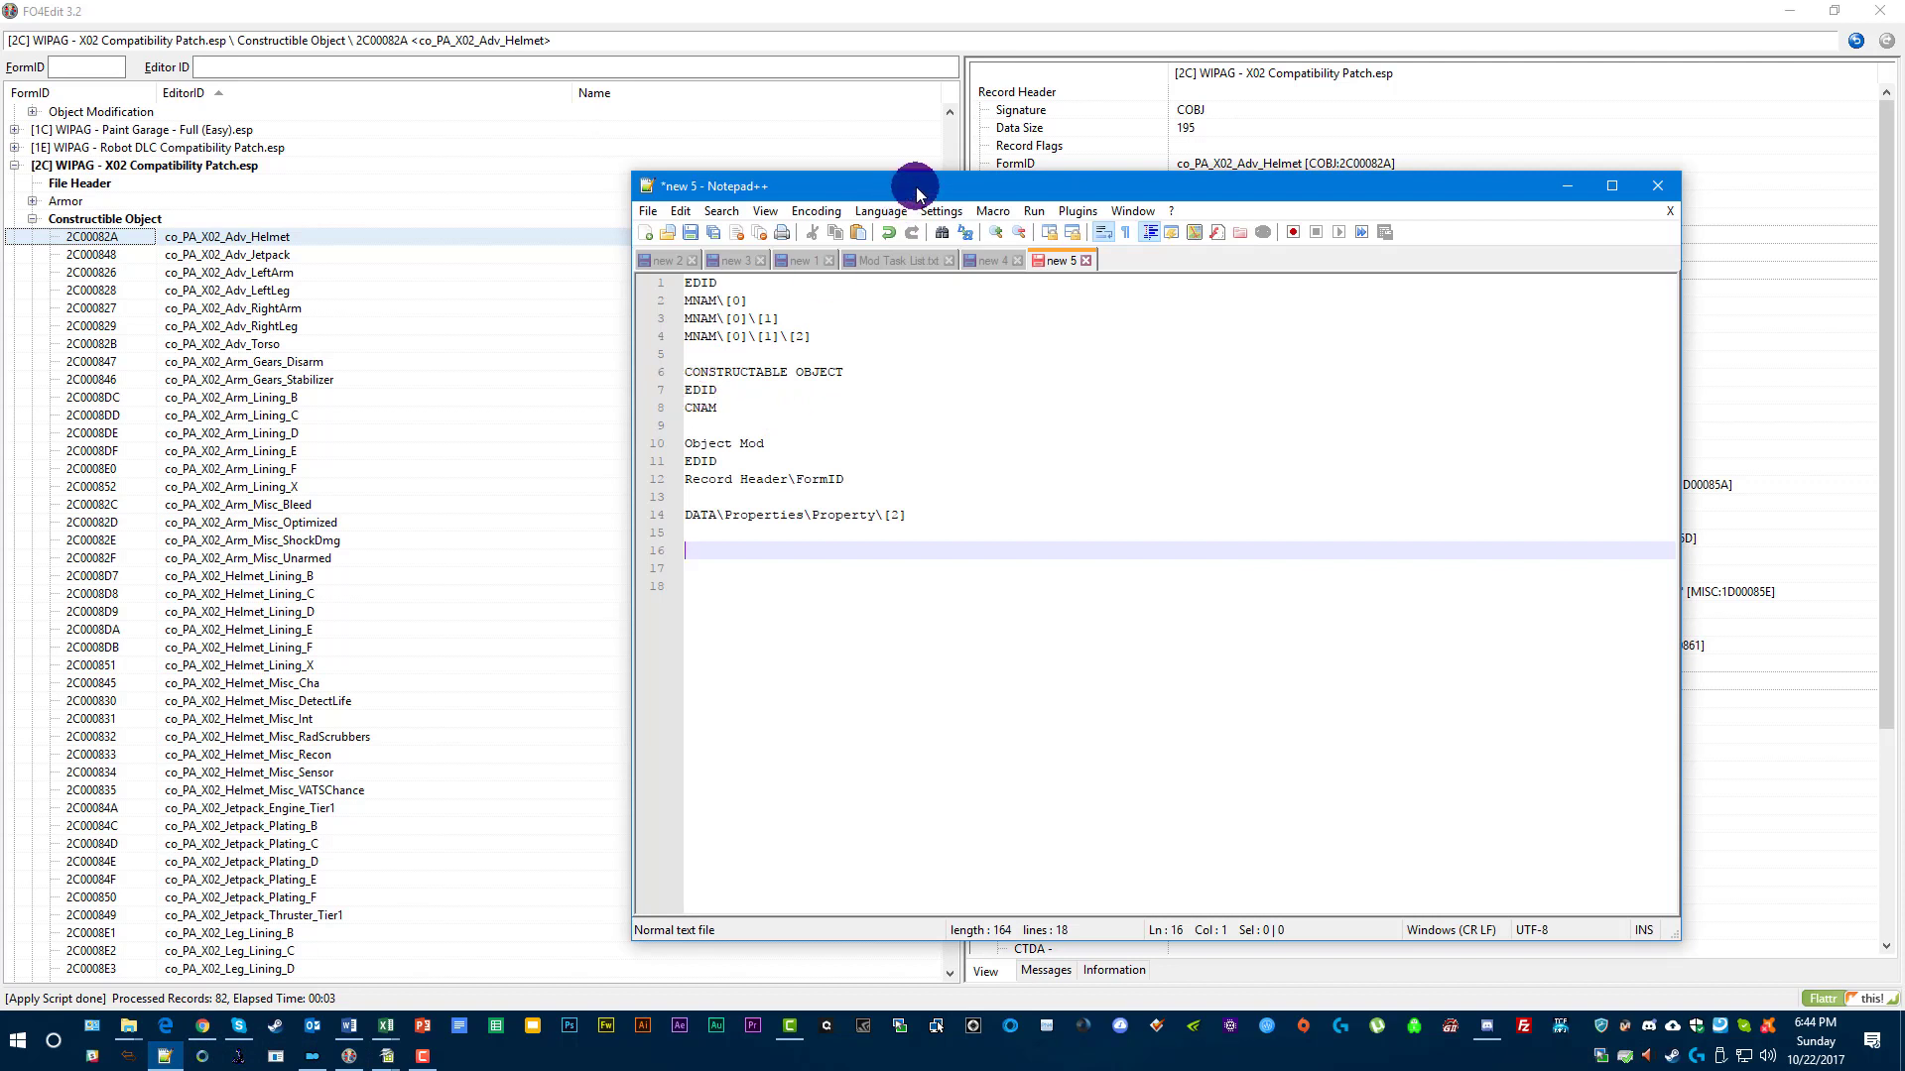
drag(915, 187, 1518, 241)
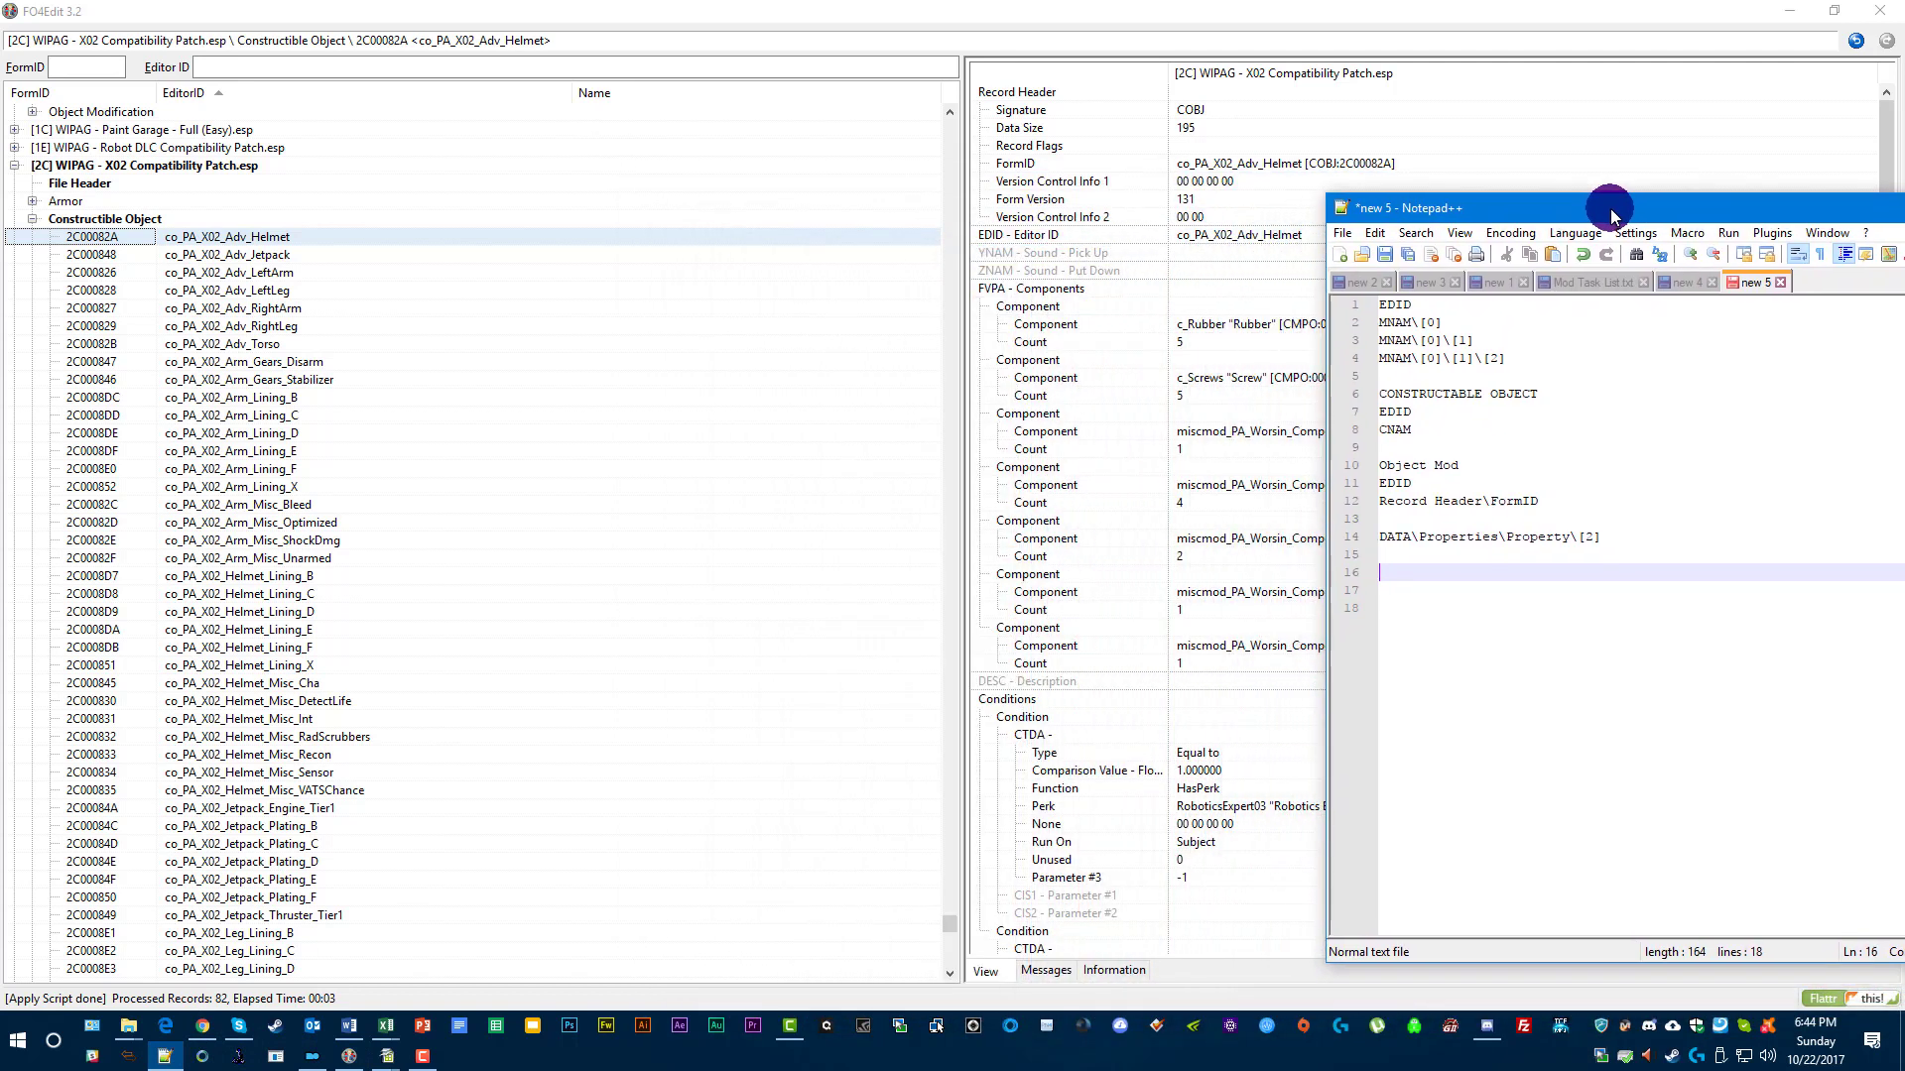
drag(1612, 213, 1659, 132)
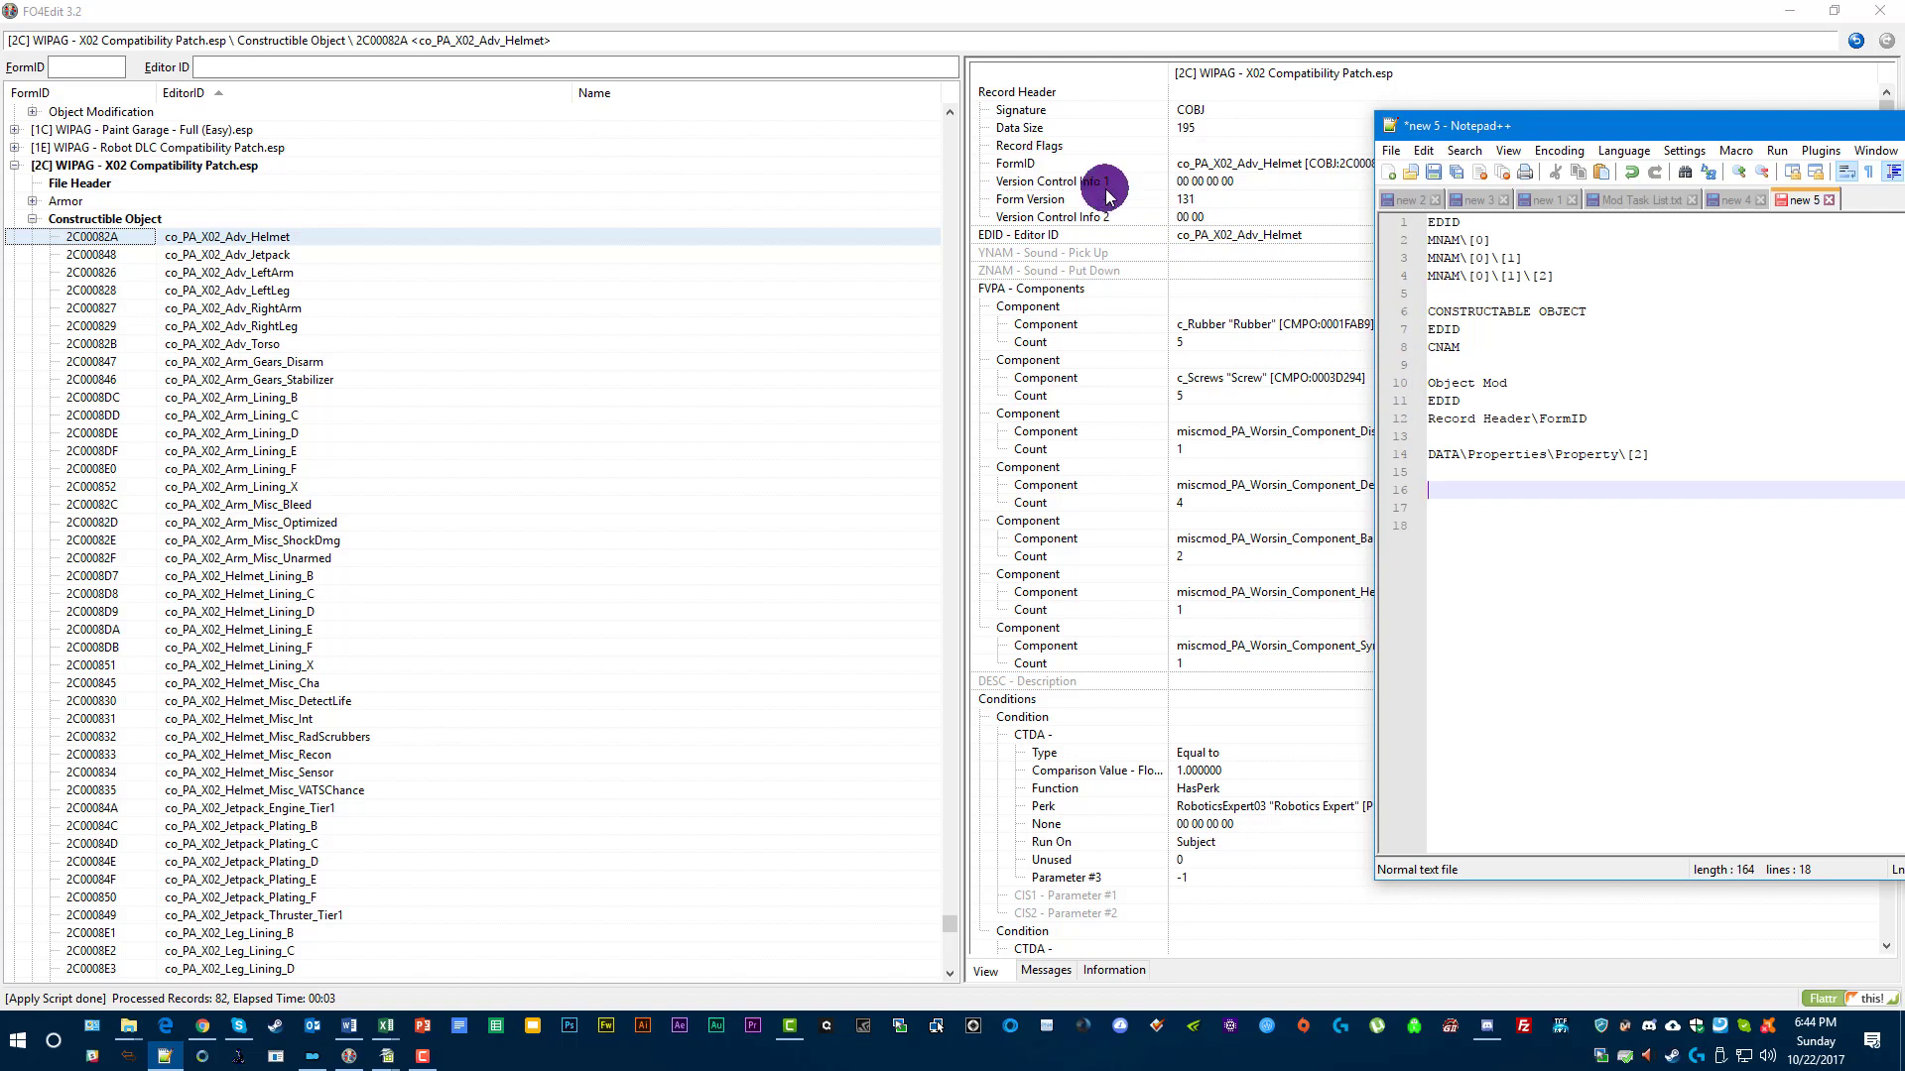
Compare the Record Header\FormID path in the notes with the header fields of the co_PA_X02_Adv_Helmet record.
drag(1520, 129, 1203, 109)
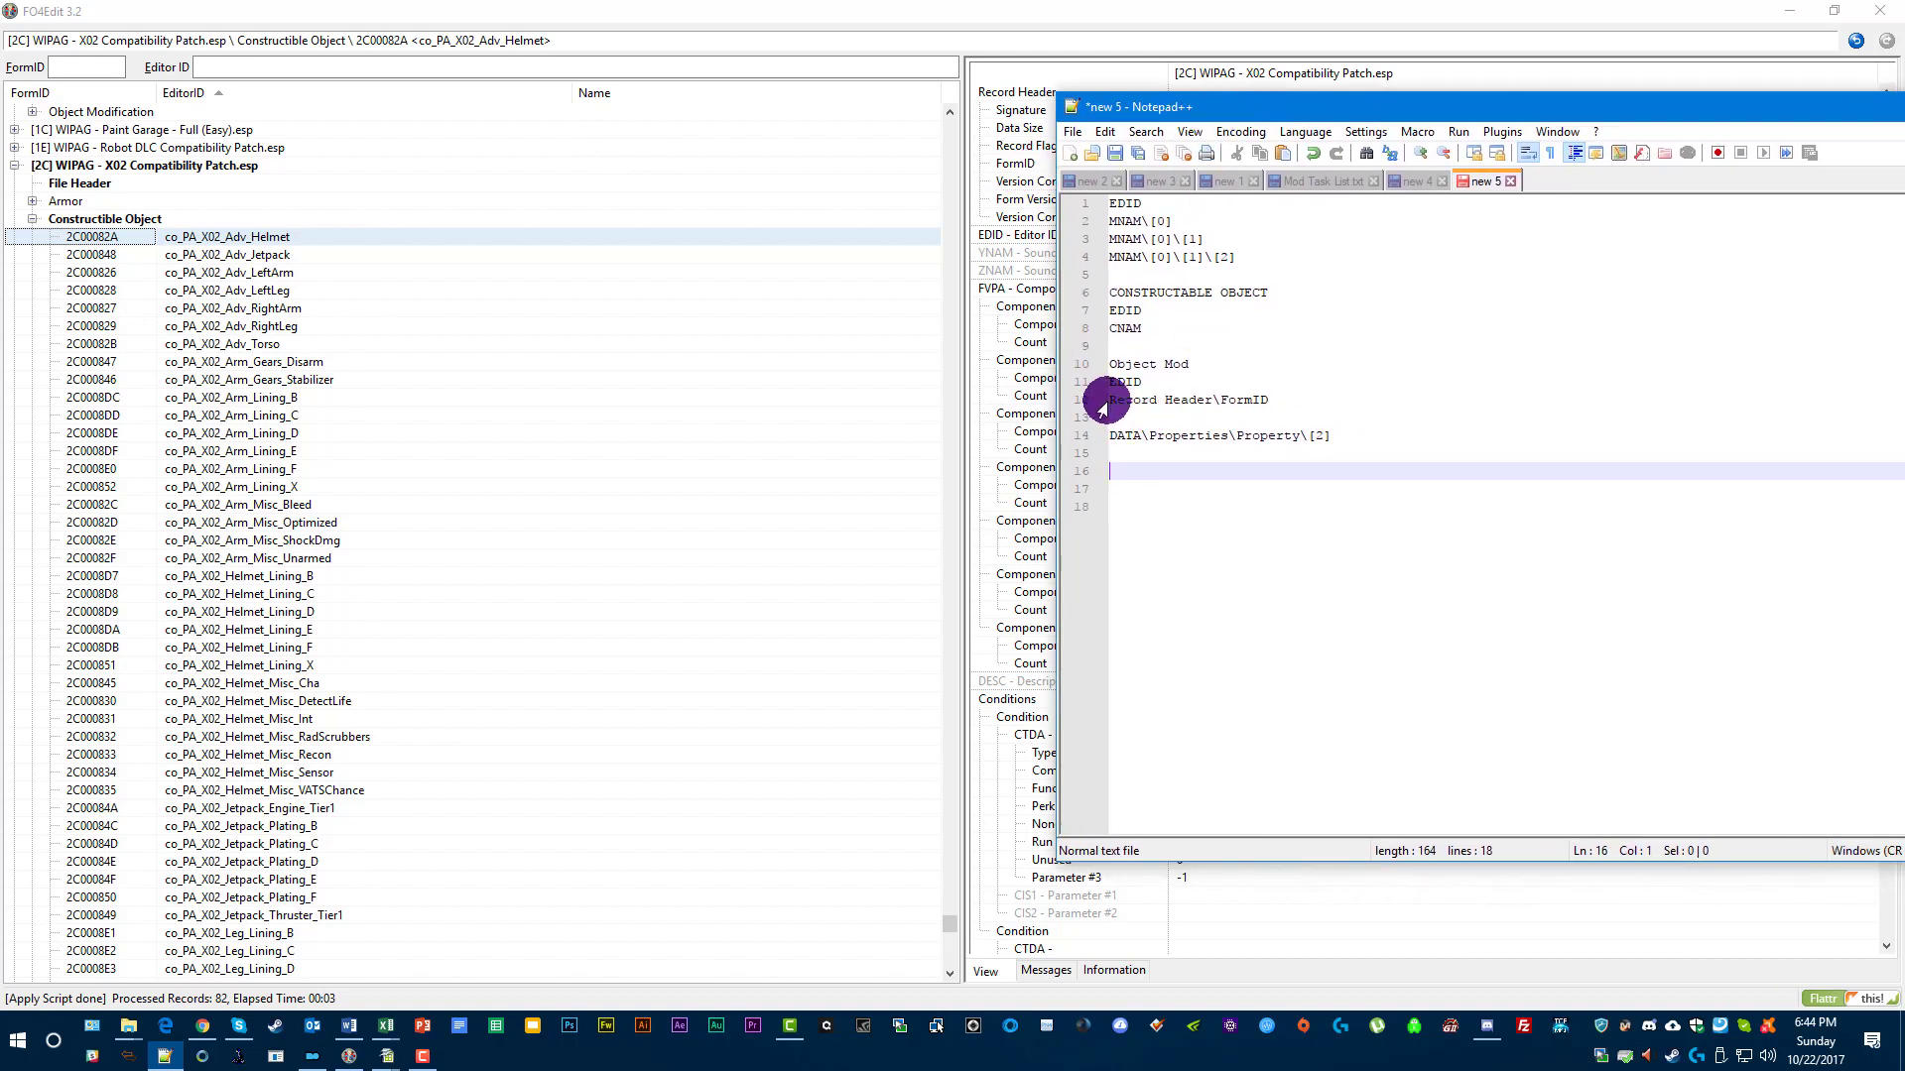
right_click(1209, 399)
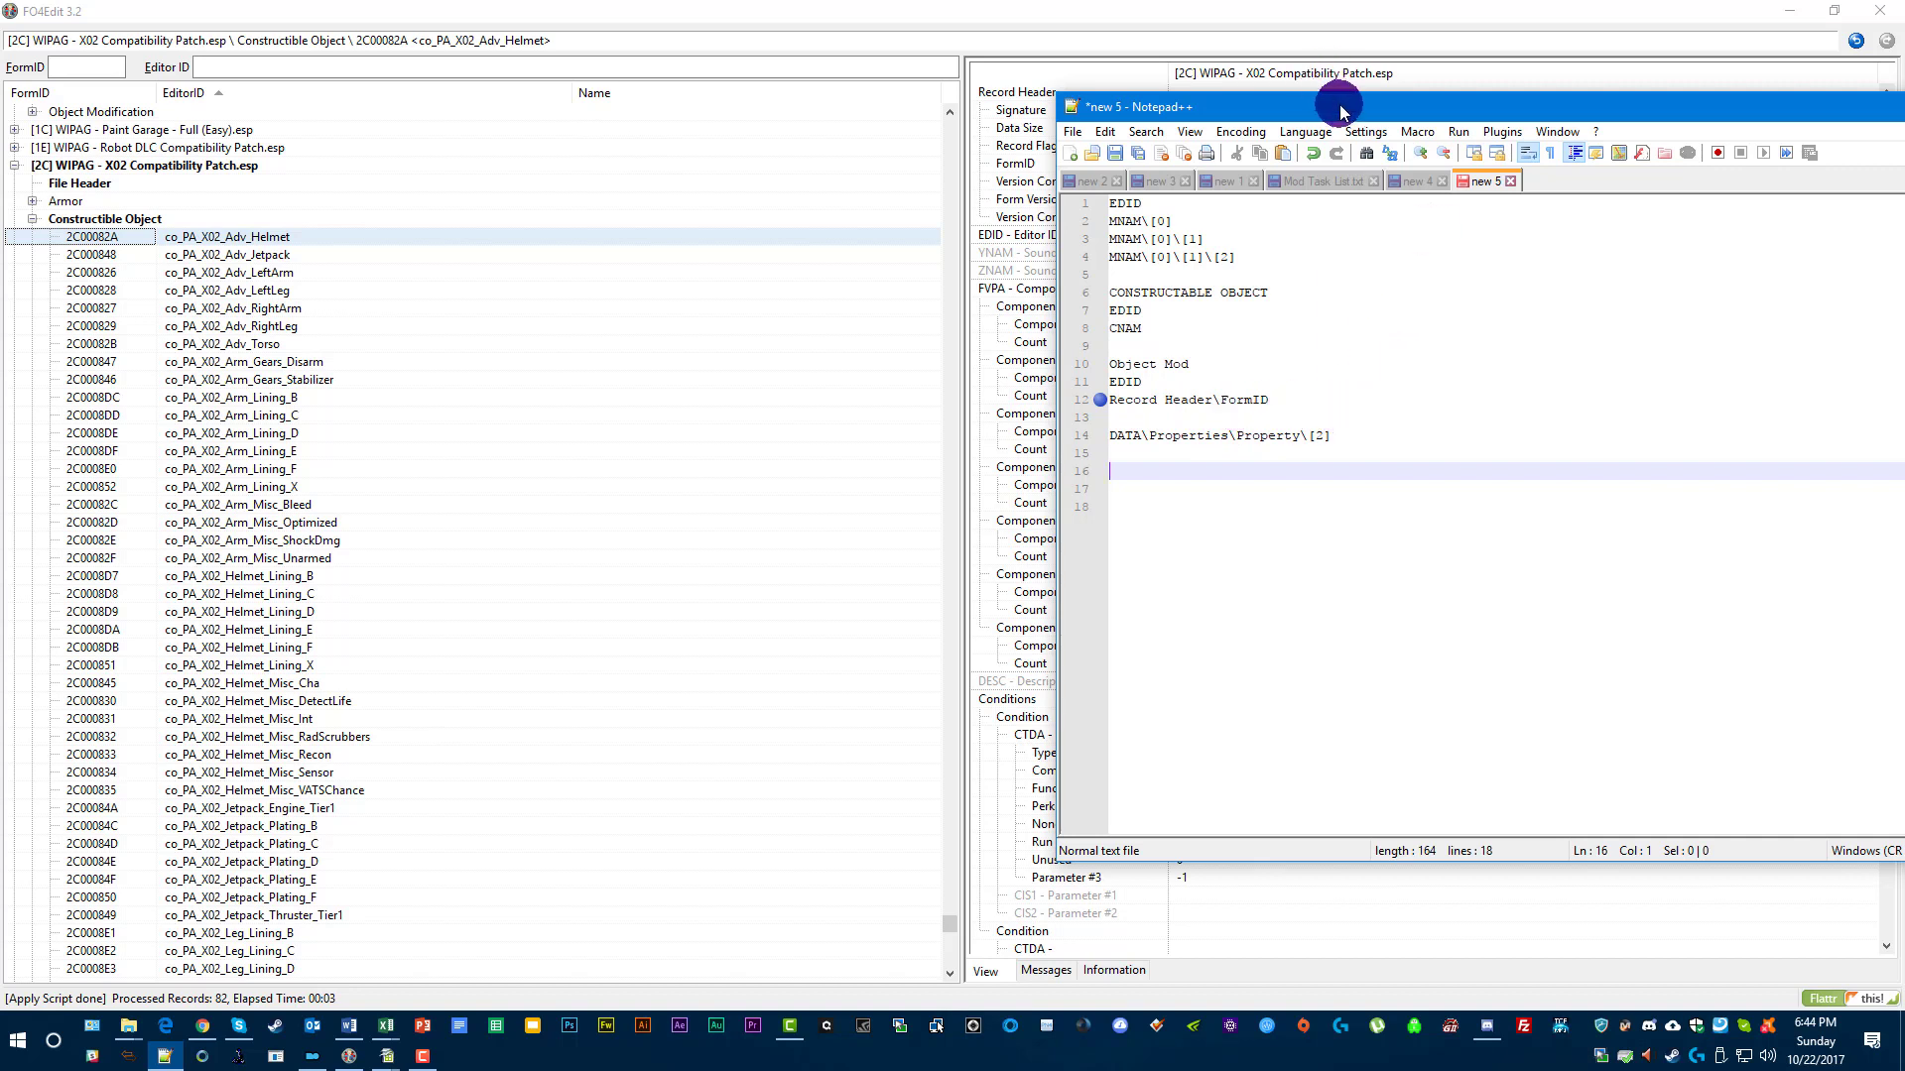
drag(1339, 106, 1255, 329)
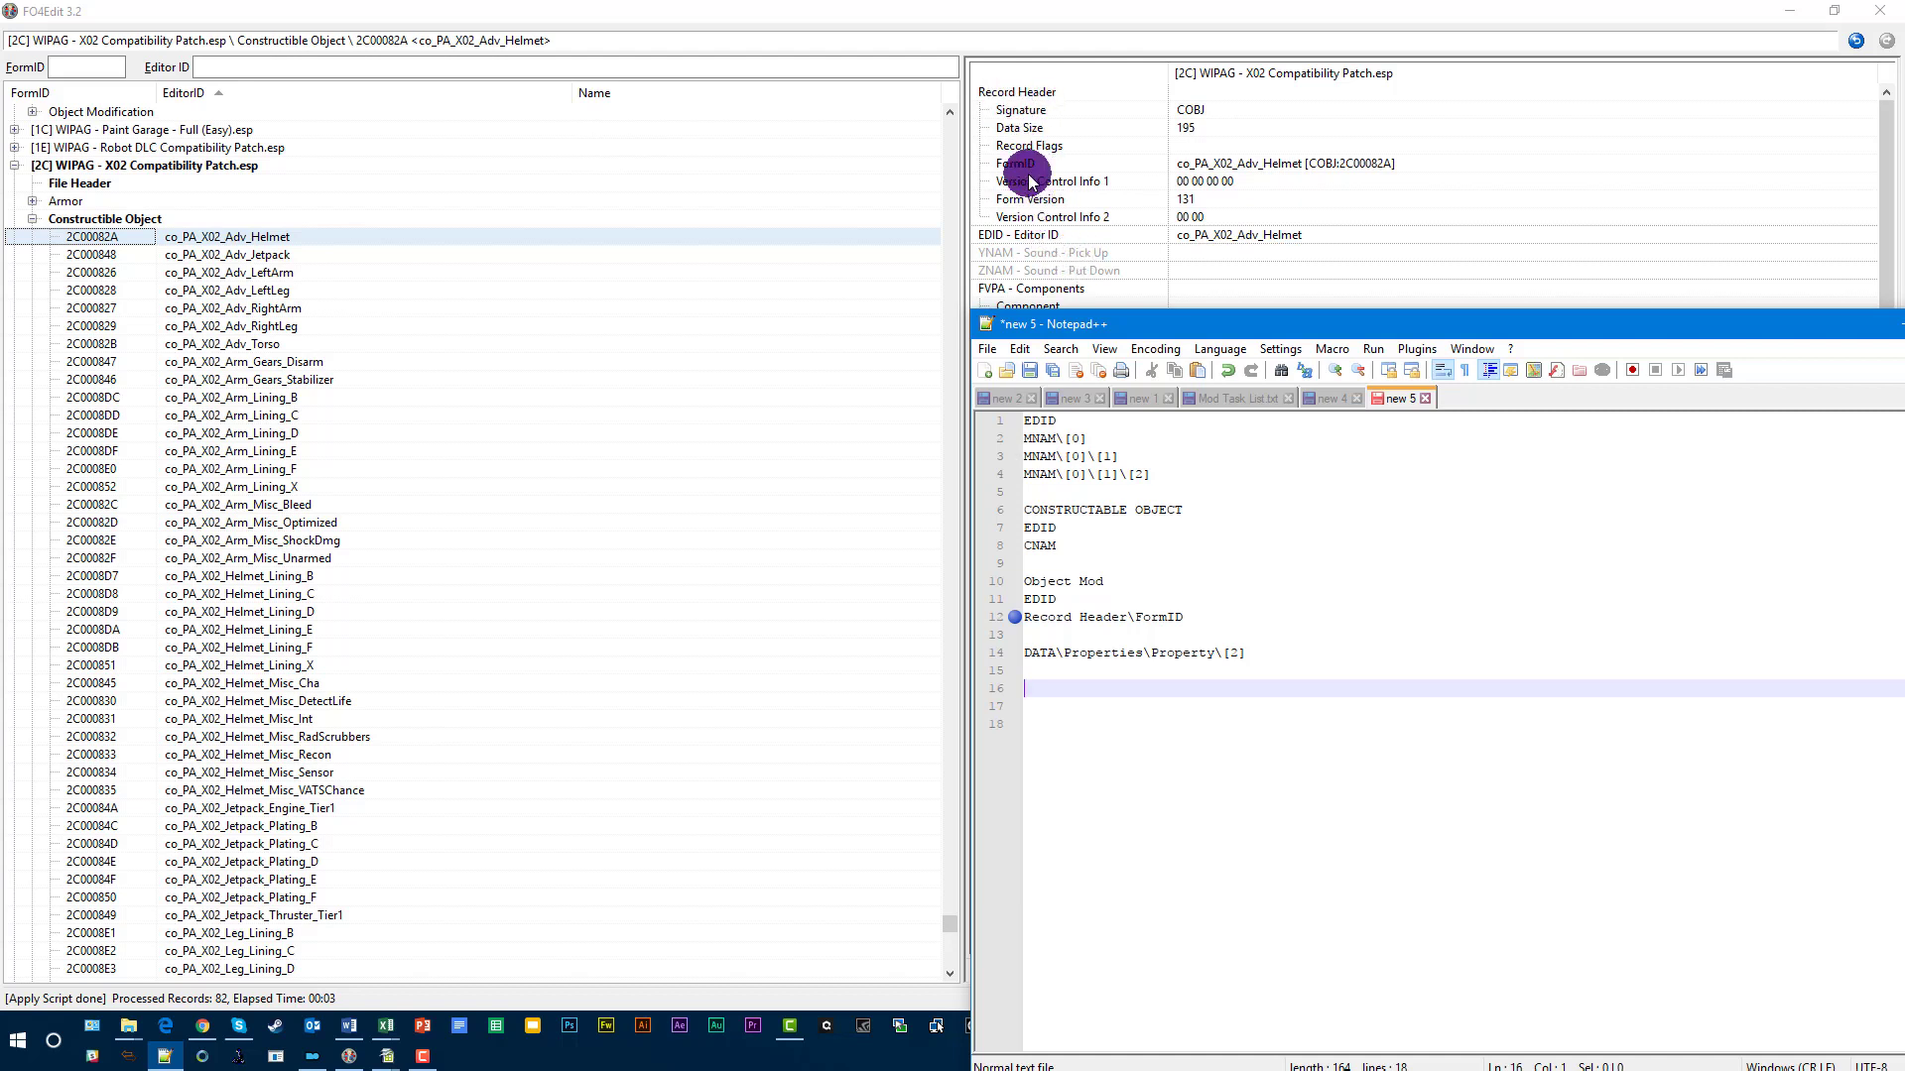
drag(1197, 327, 1519, 105)
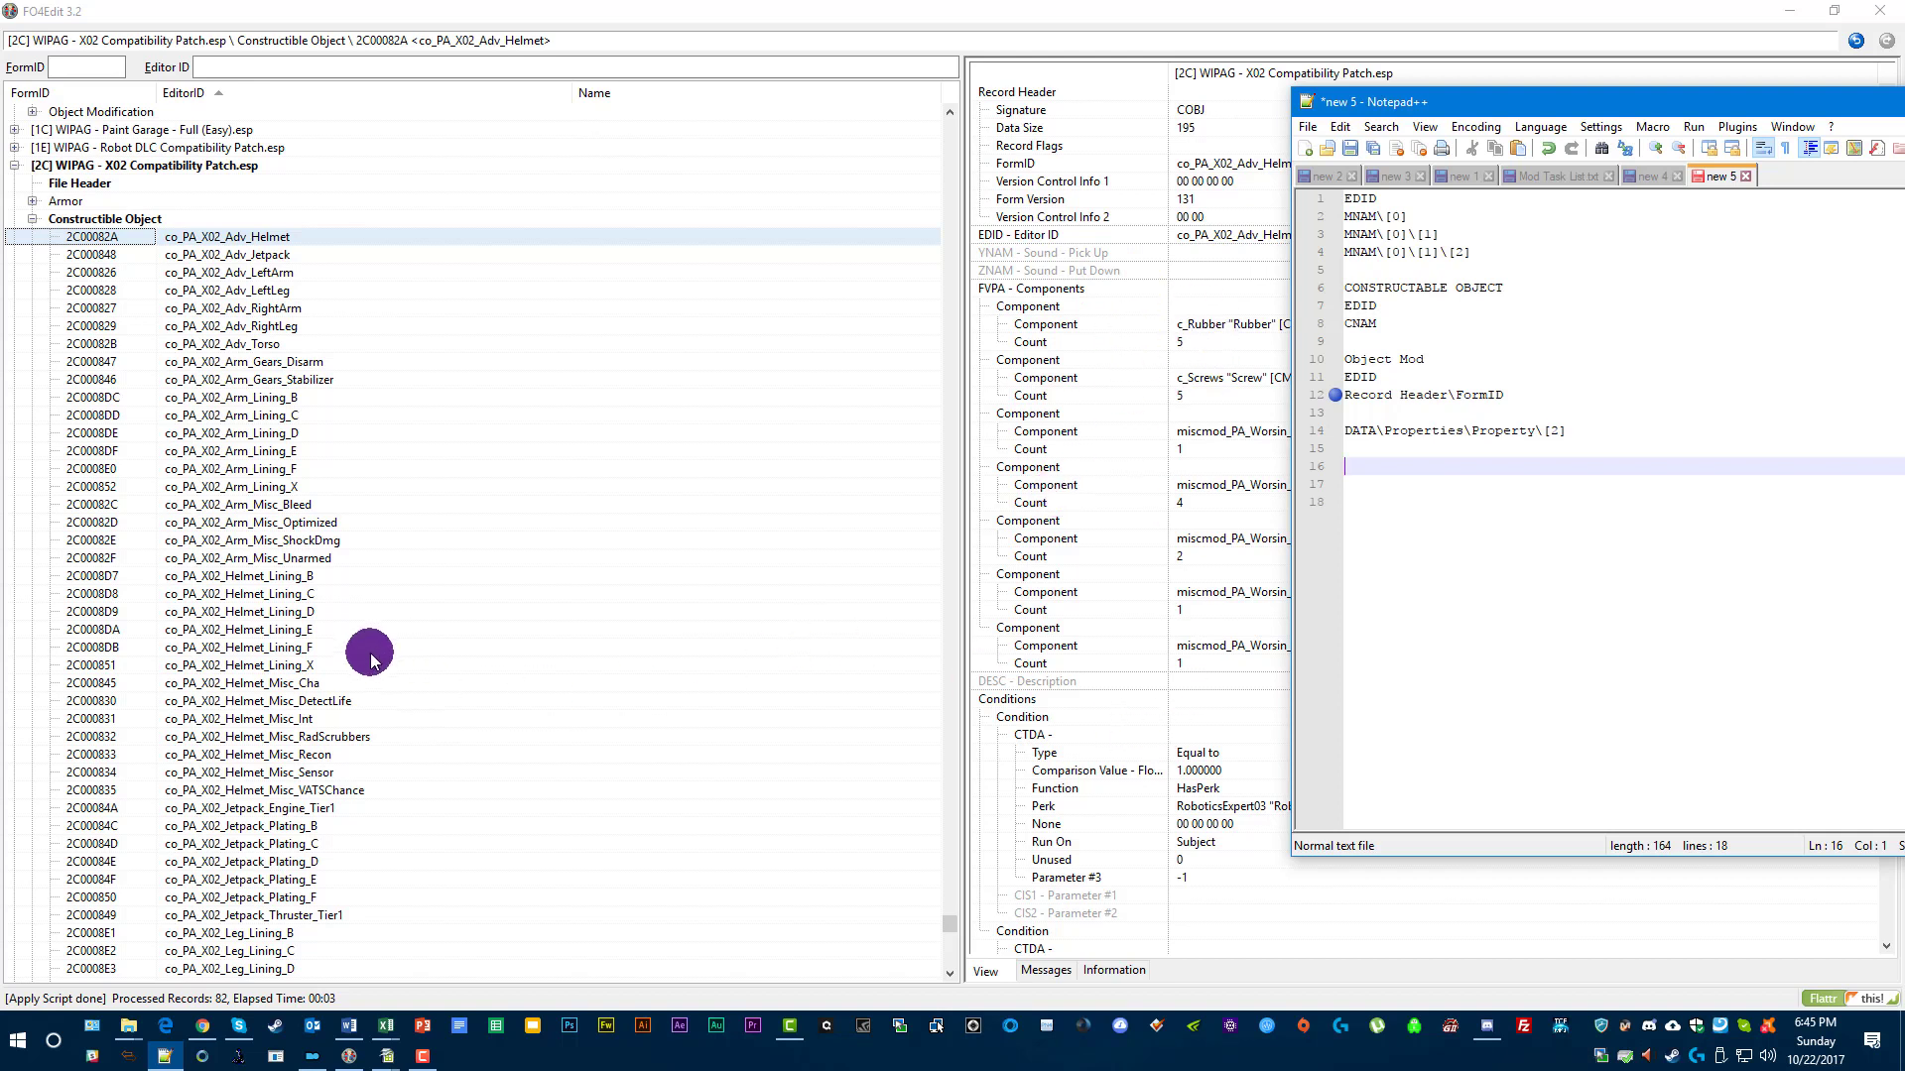
Collapse the X02 patch's Constructible Object group and display the PA_X02_Arm_Fists_ShockDmg Object Modification record to examine its Properties entries.
click(117, 219)
click(32, 218)
click(226, 309)
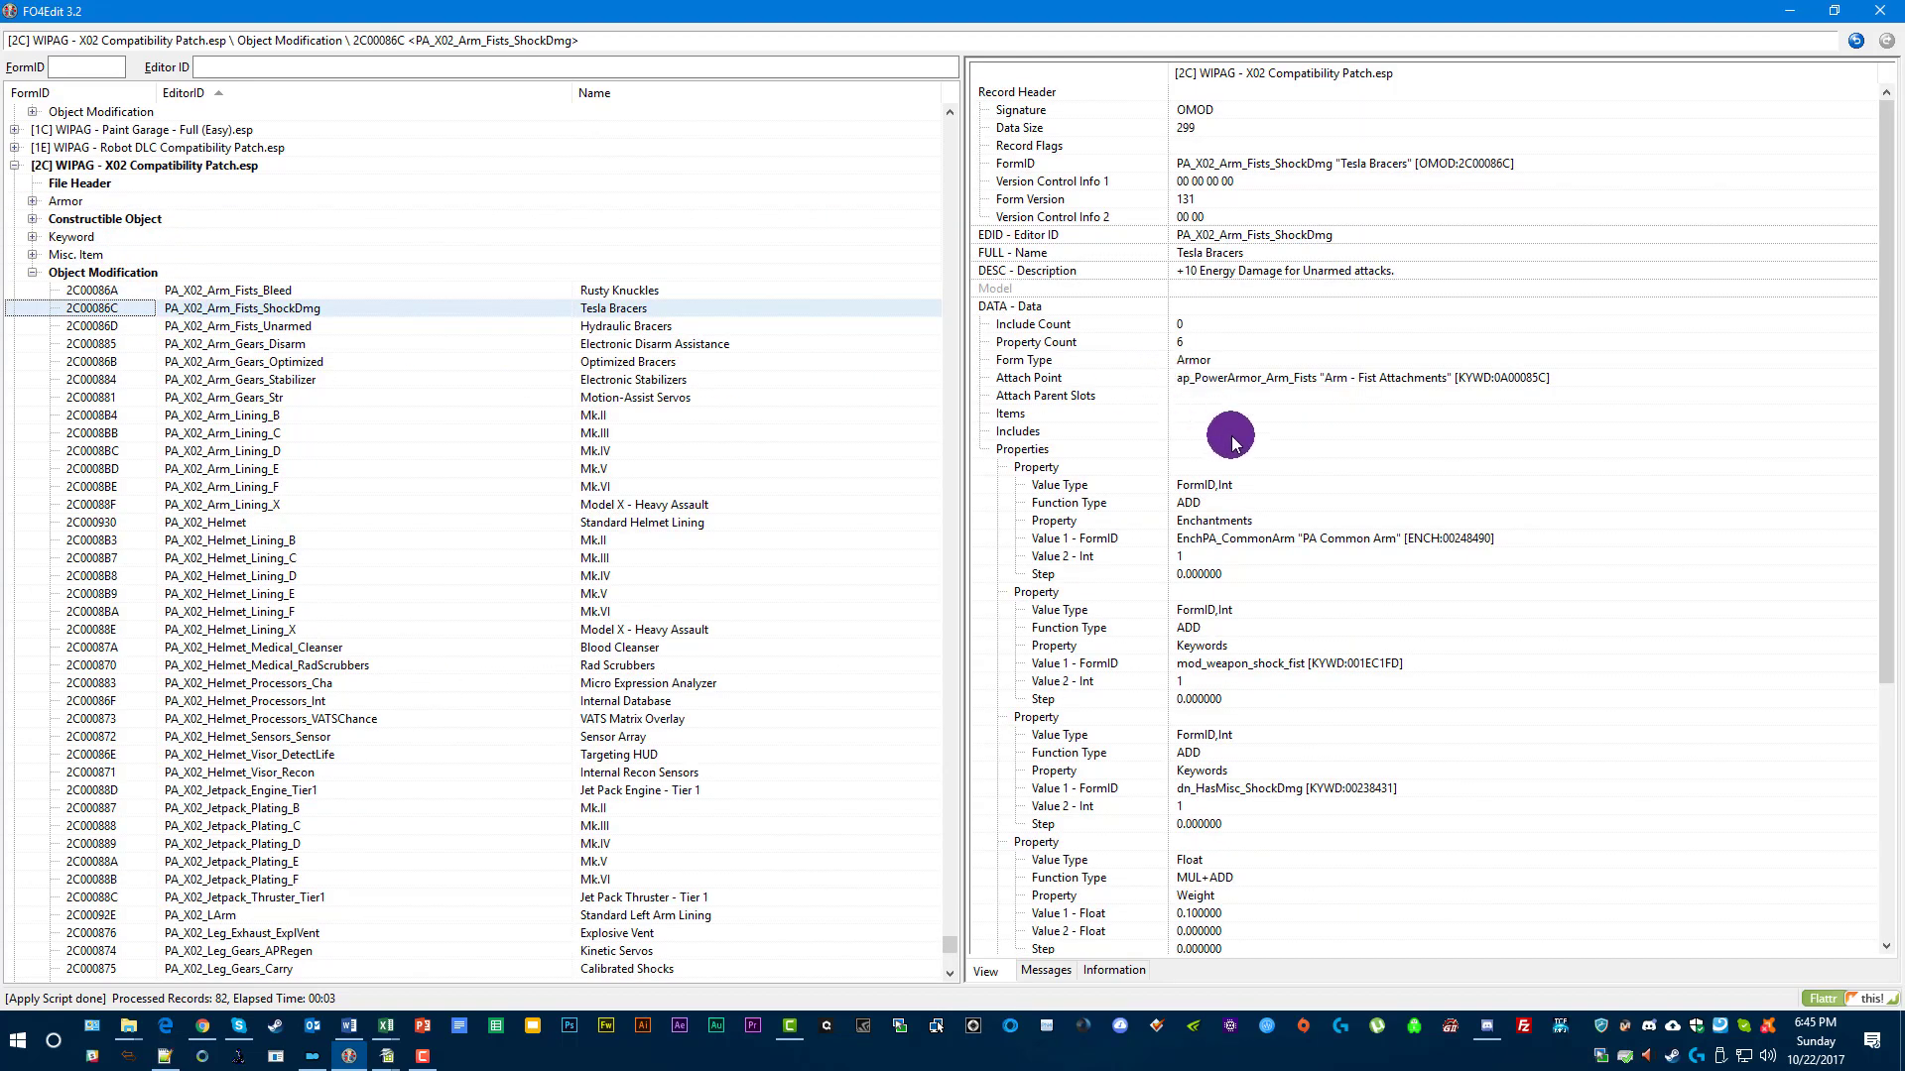
click(1493, 698)
scroll(1472, 625, down, 5)
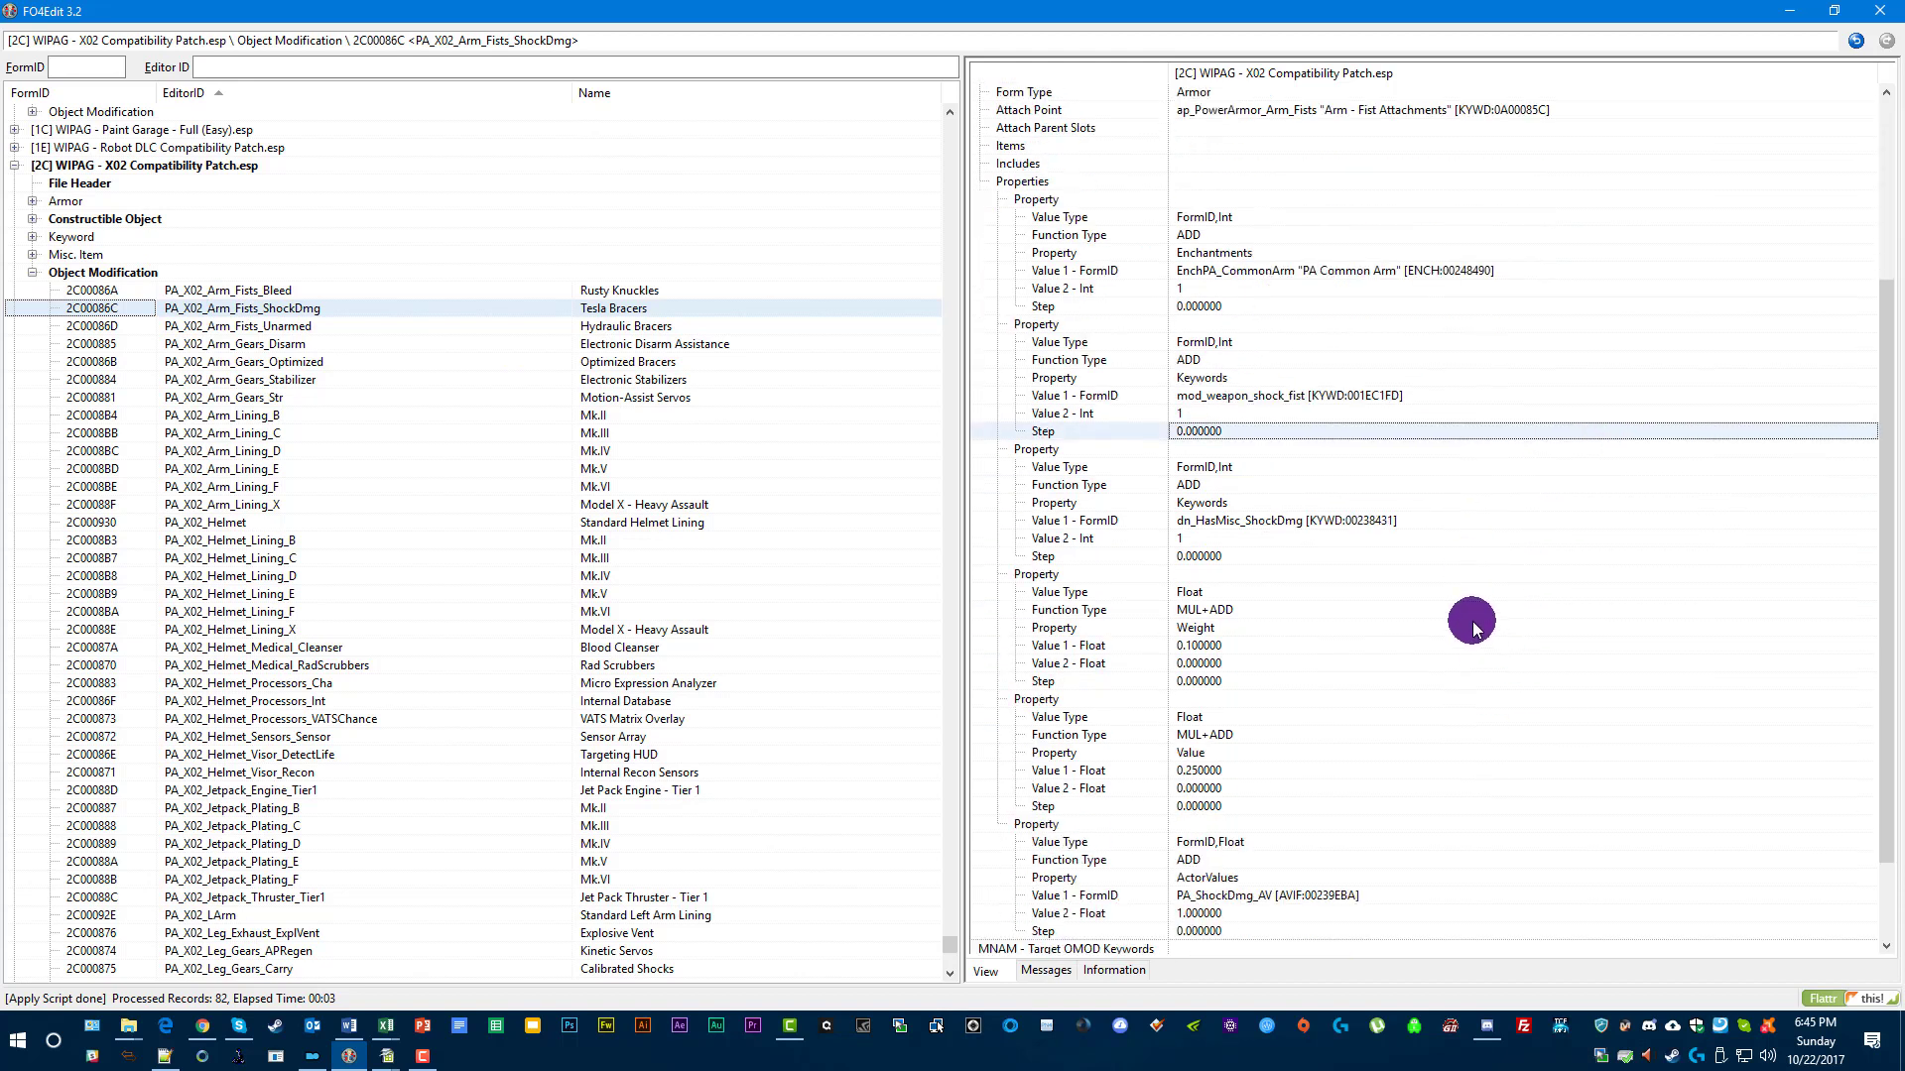
scroll(1472, 625, down, 2)
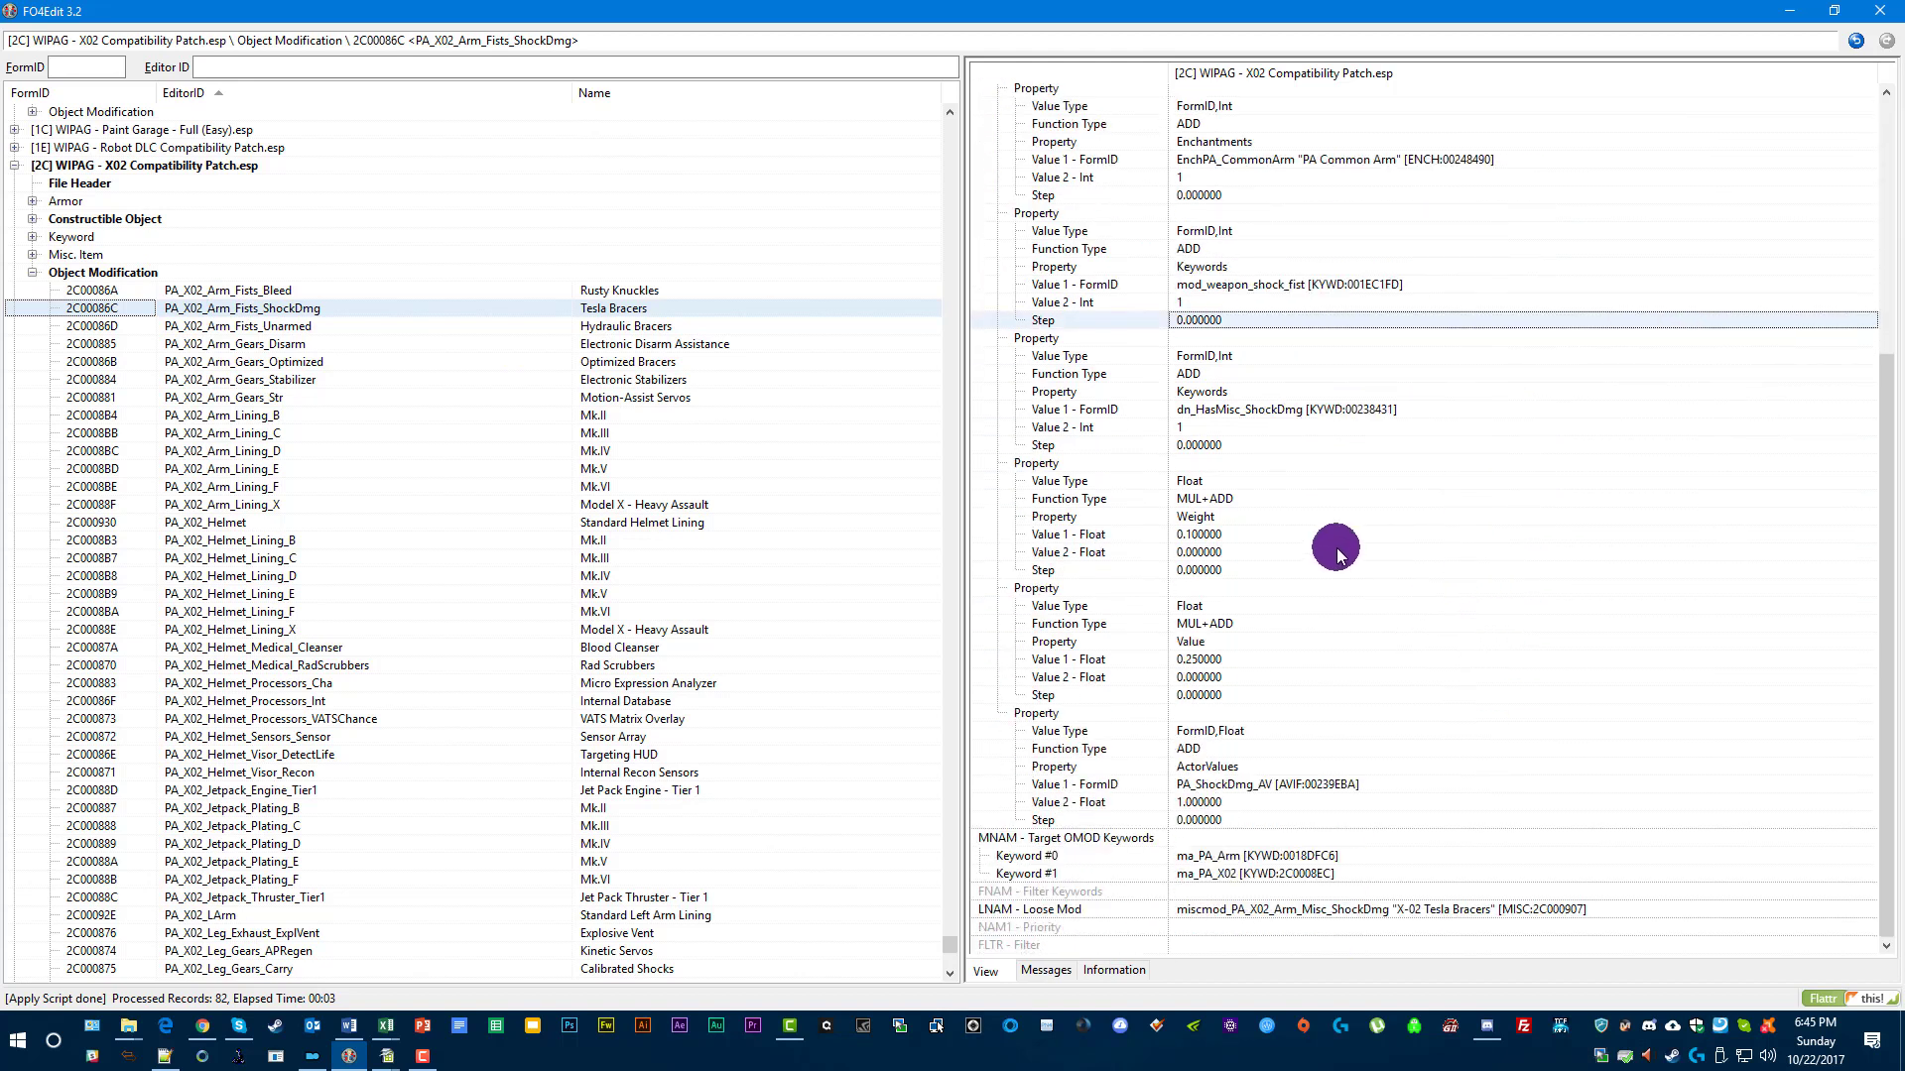
scroll(1223, 452, up, 3)
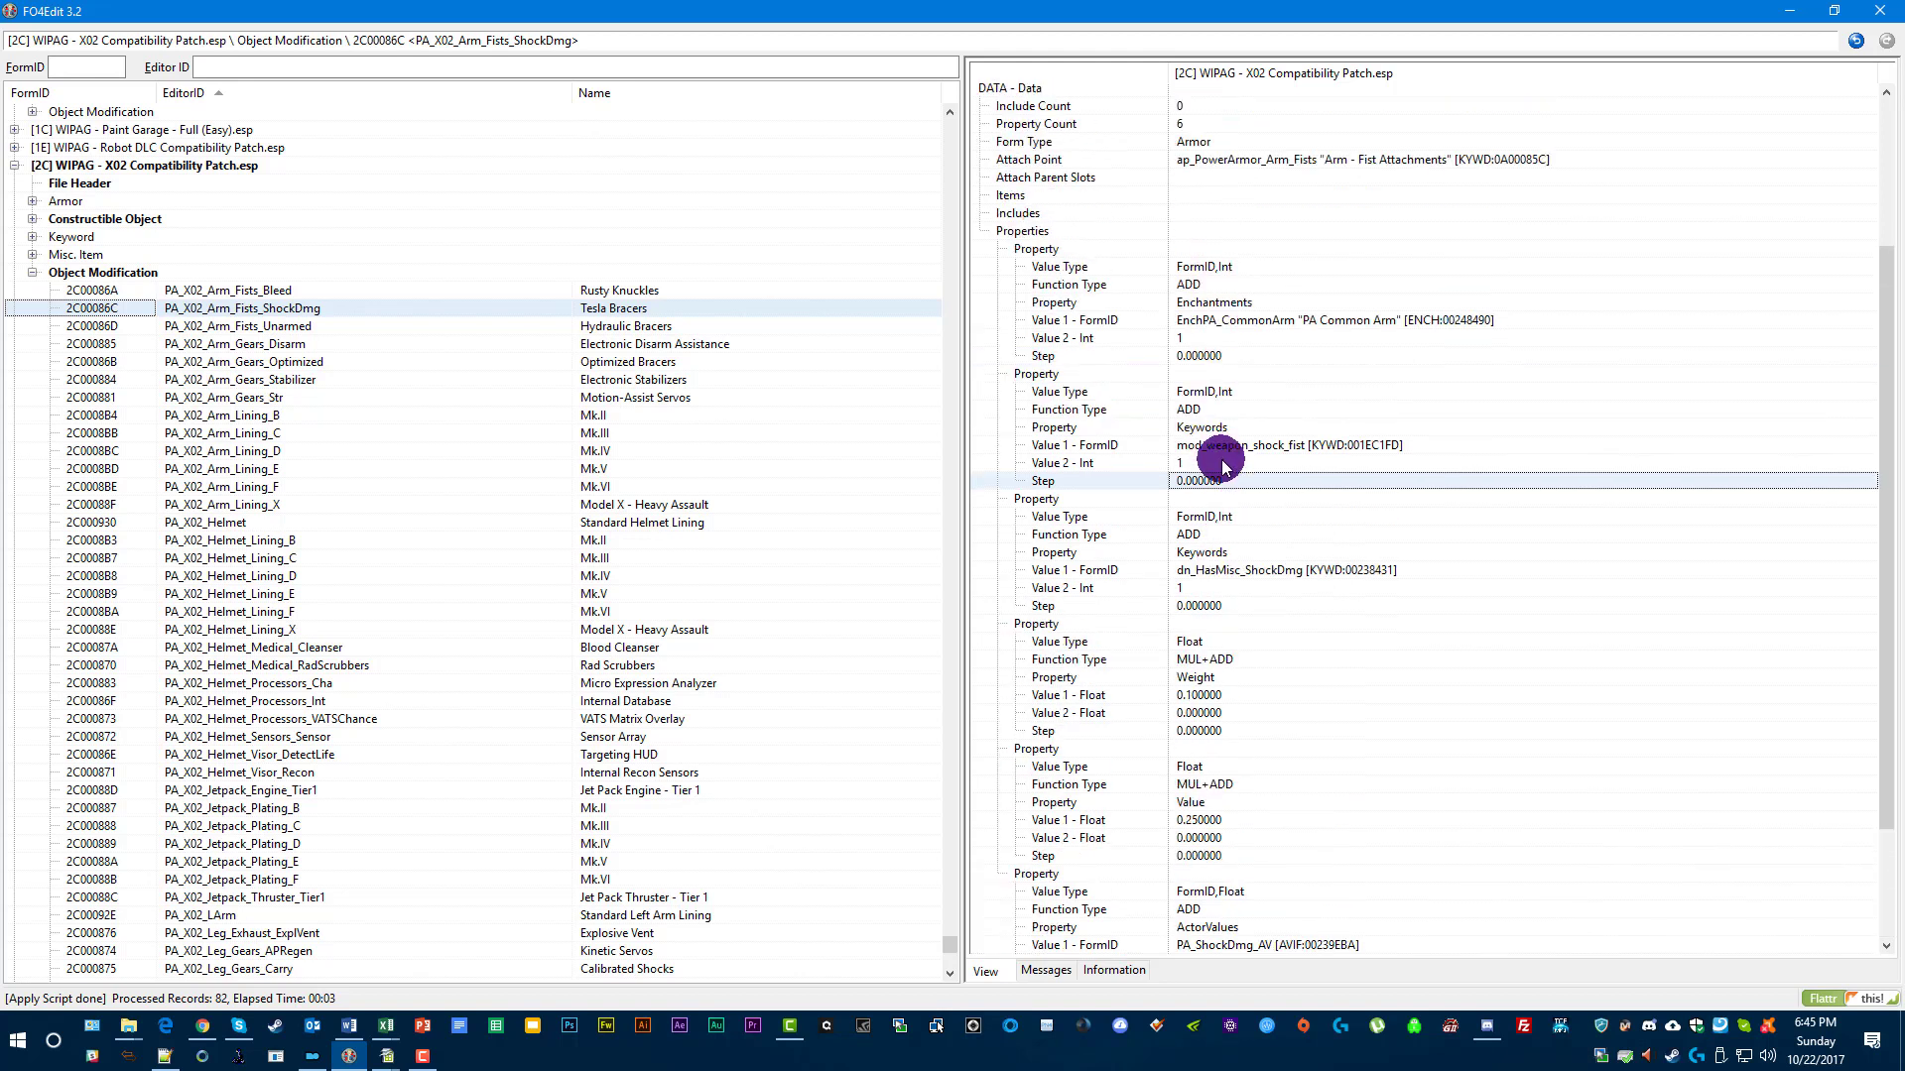
click(1050, 302)
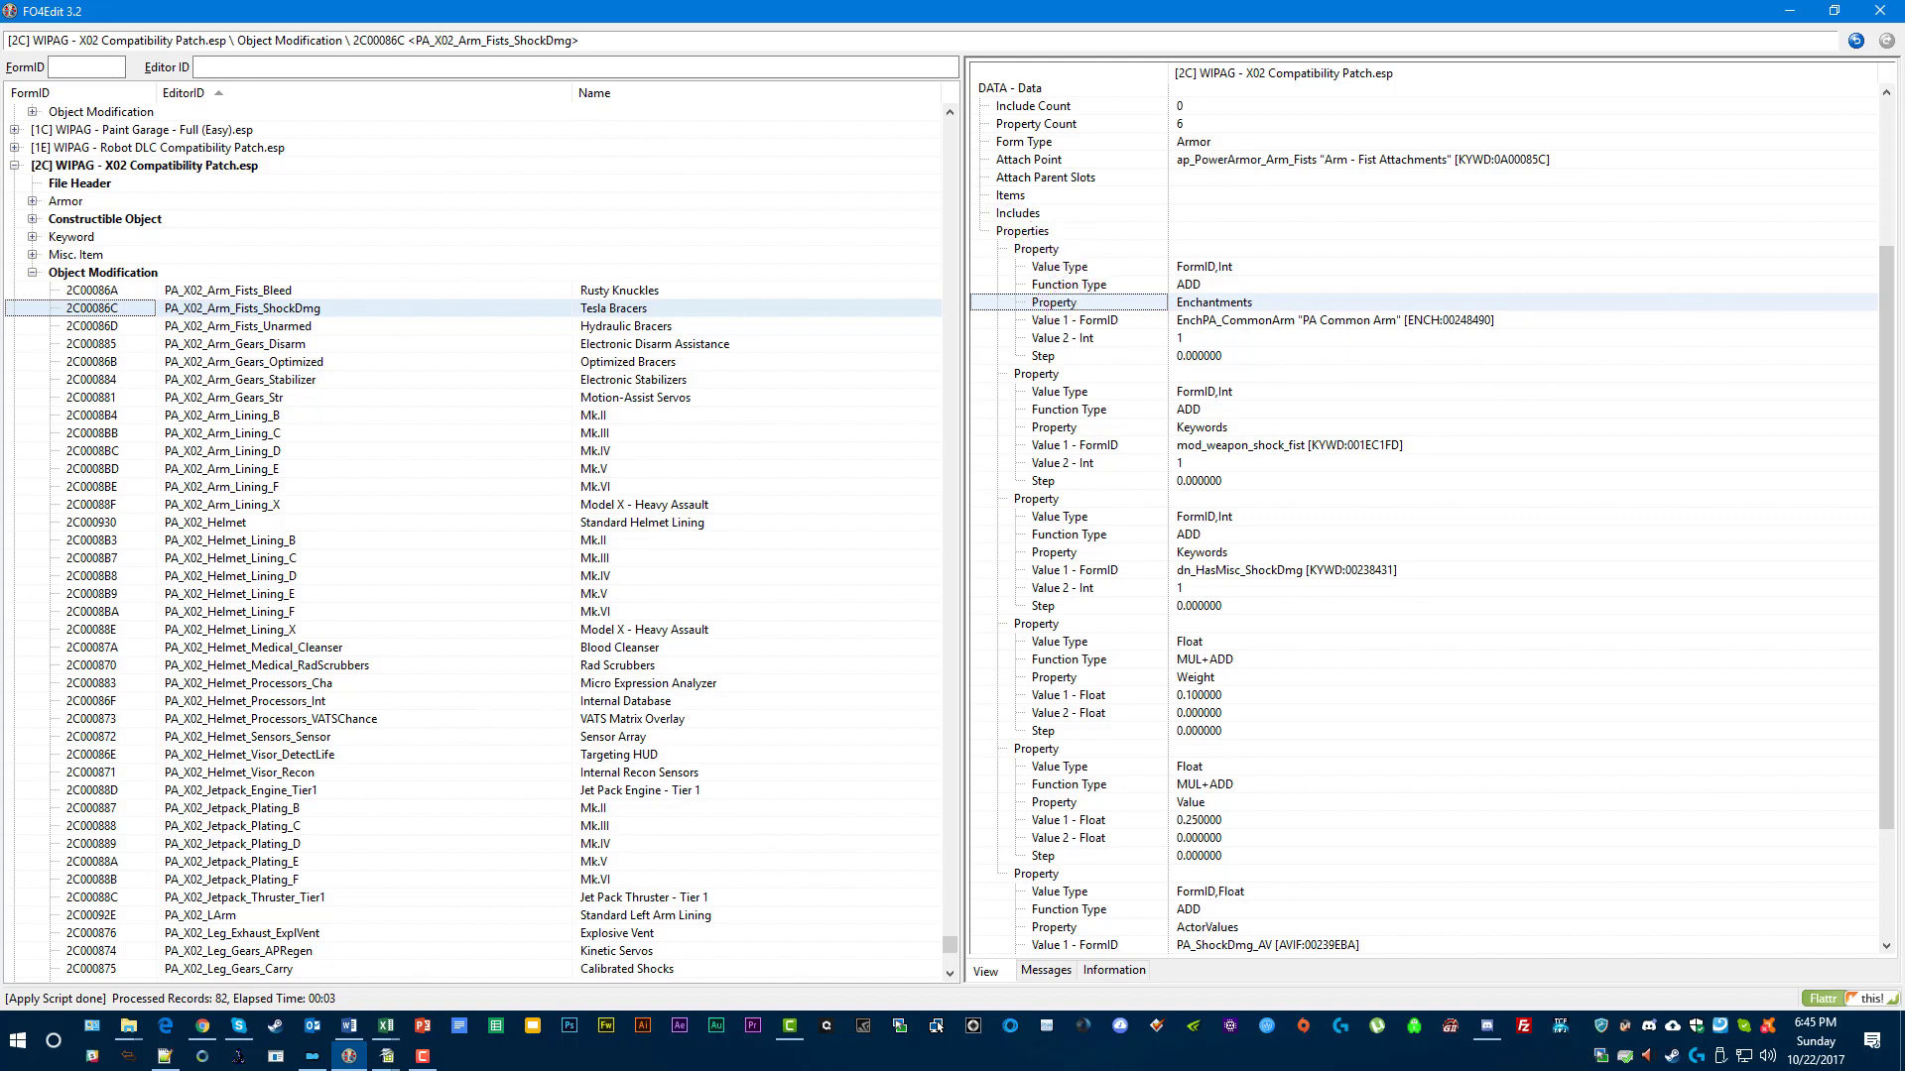
Switch to Notepad++ to compare the DATA\Properties\Property\[2] path with the record's Properties structure, highlighting its [2] index, and minimize the notes.
key(alt+Tab)
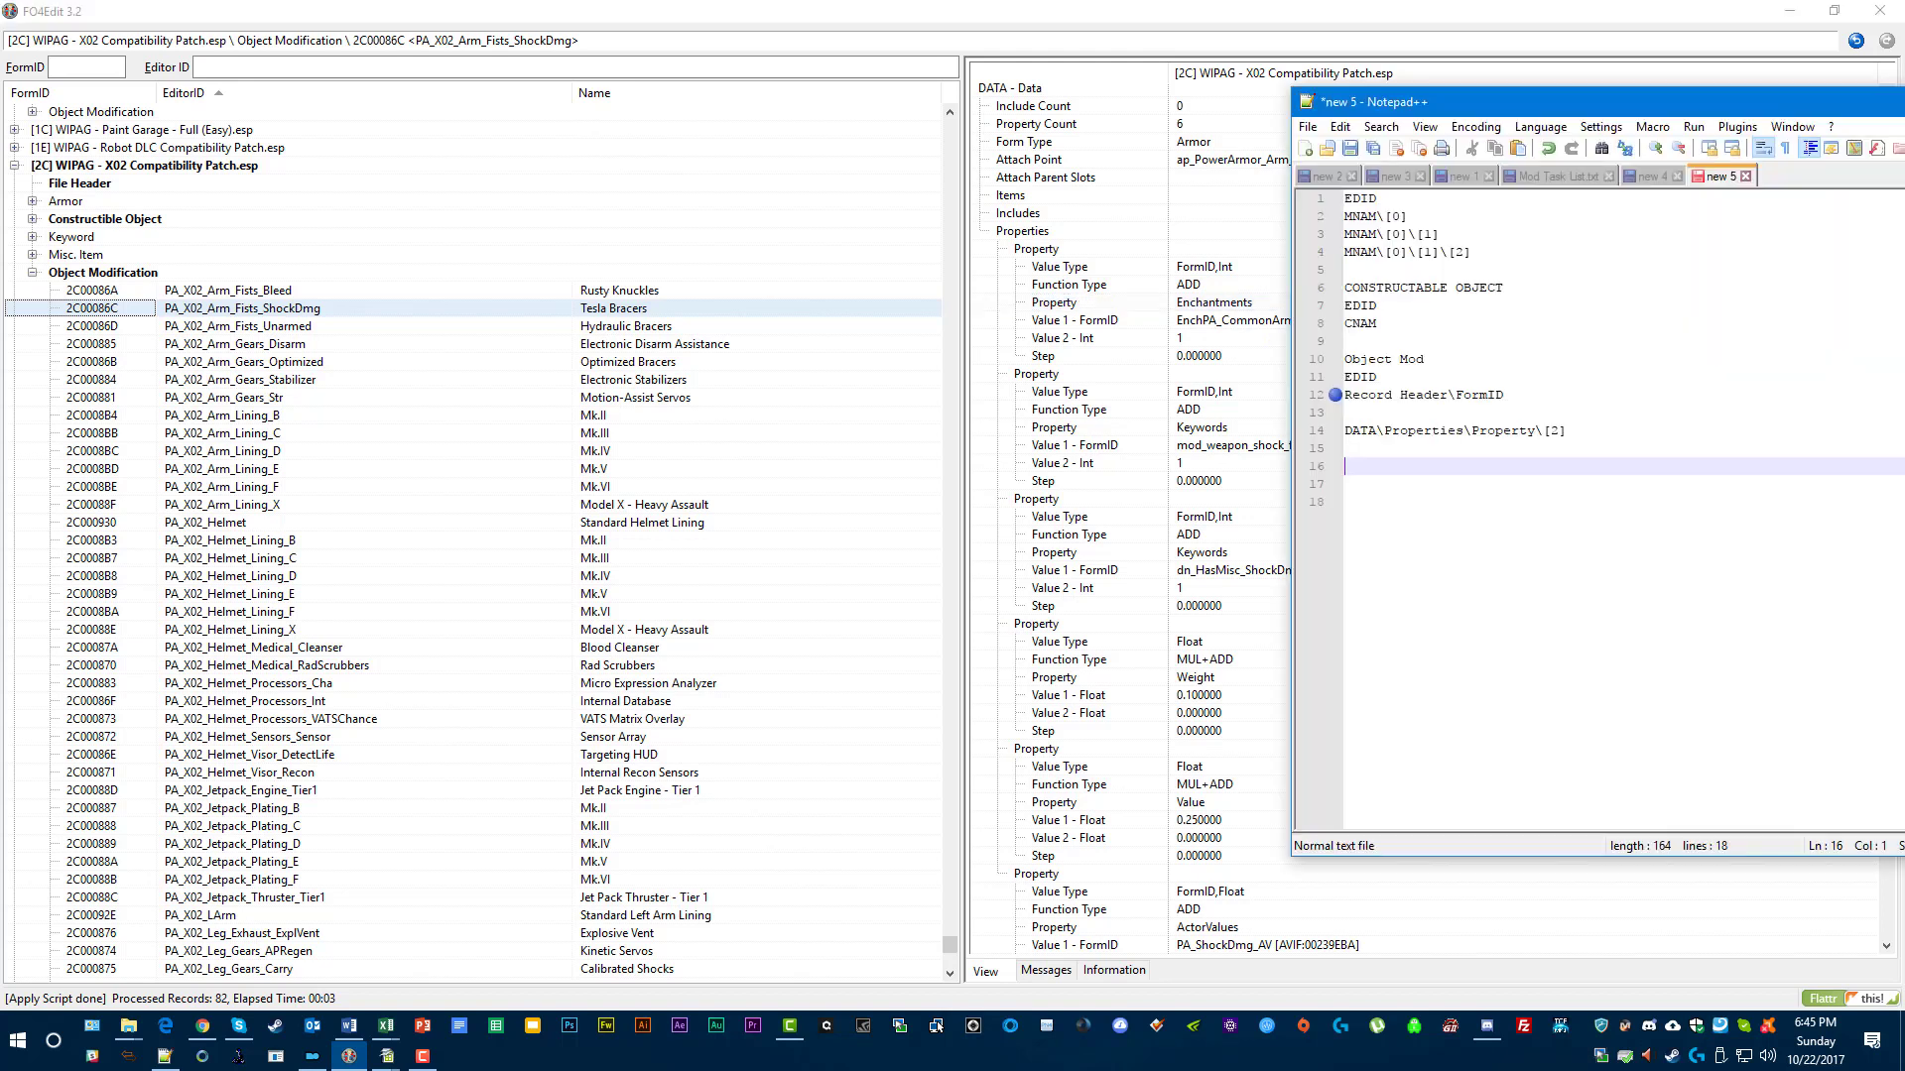
drag(1551, 102, 1479, 91)
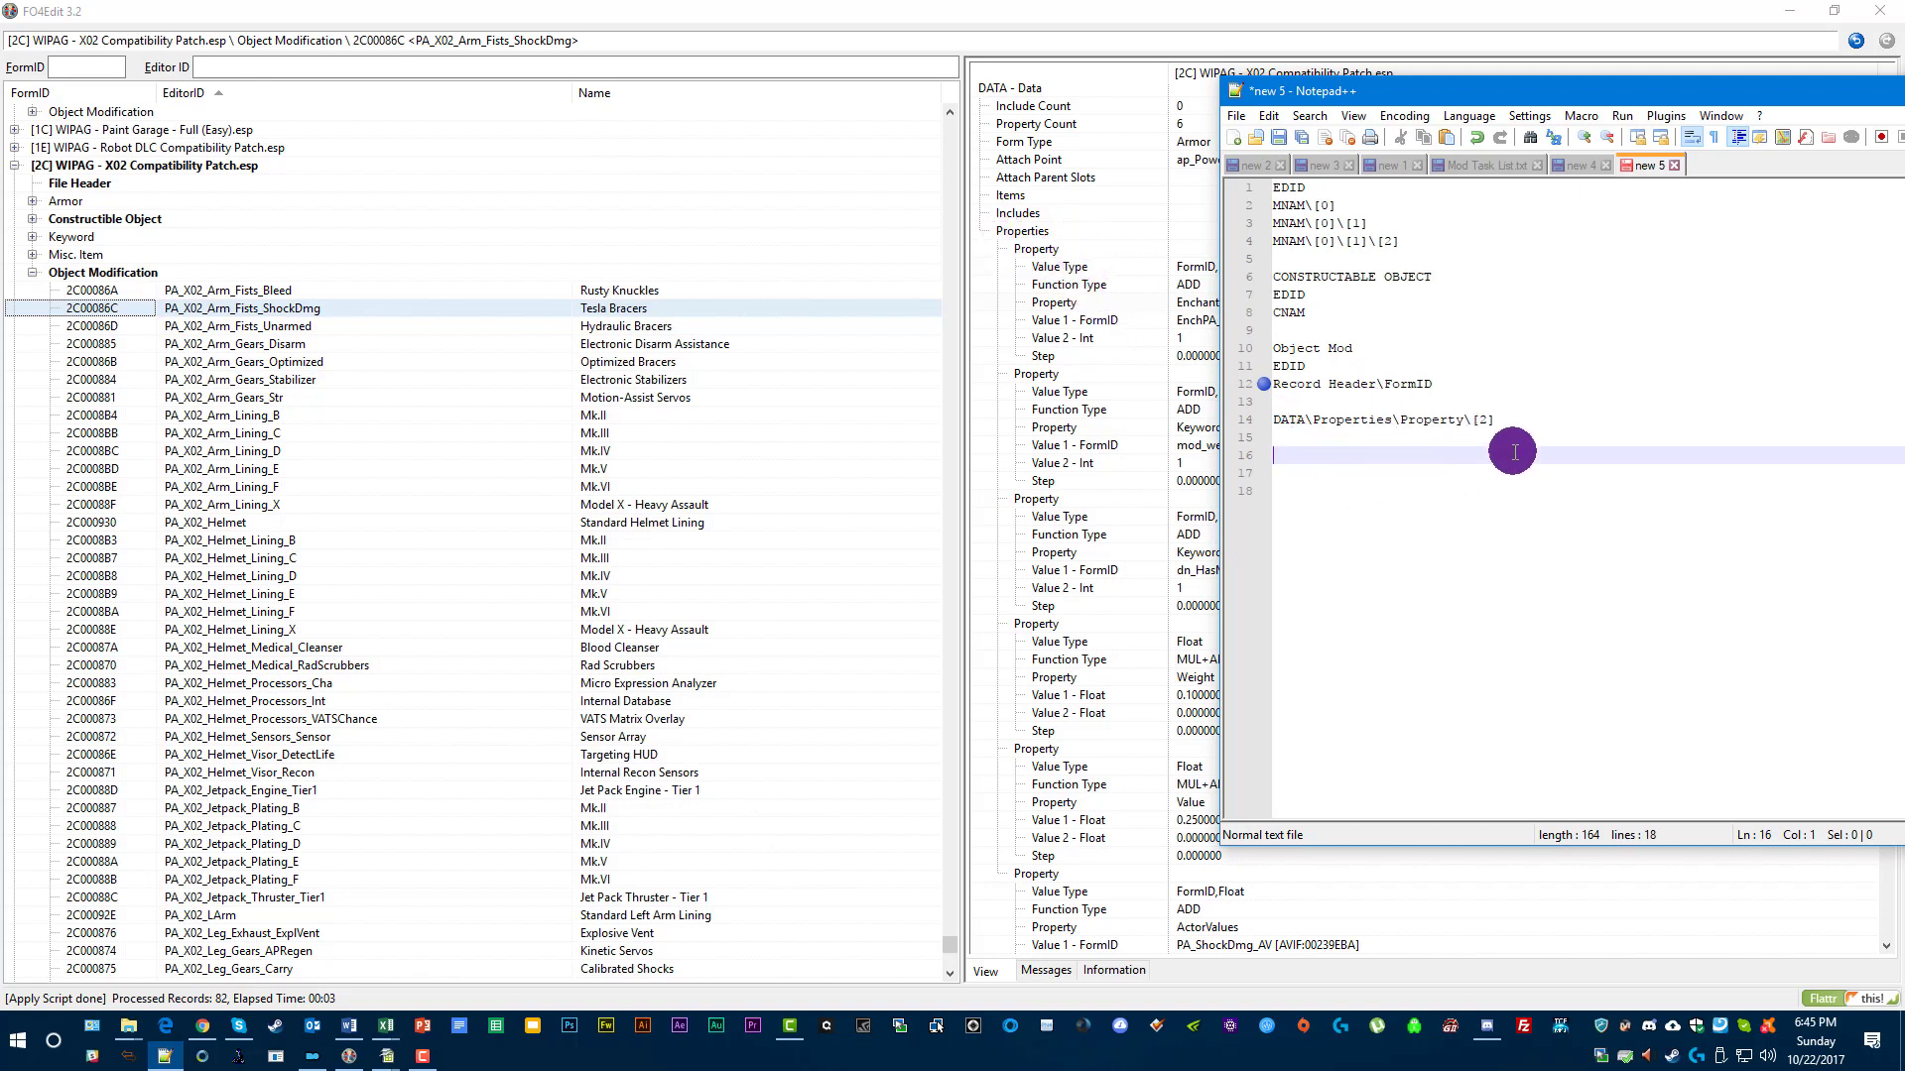
drag(1500, 419, 1472, 420)
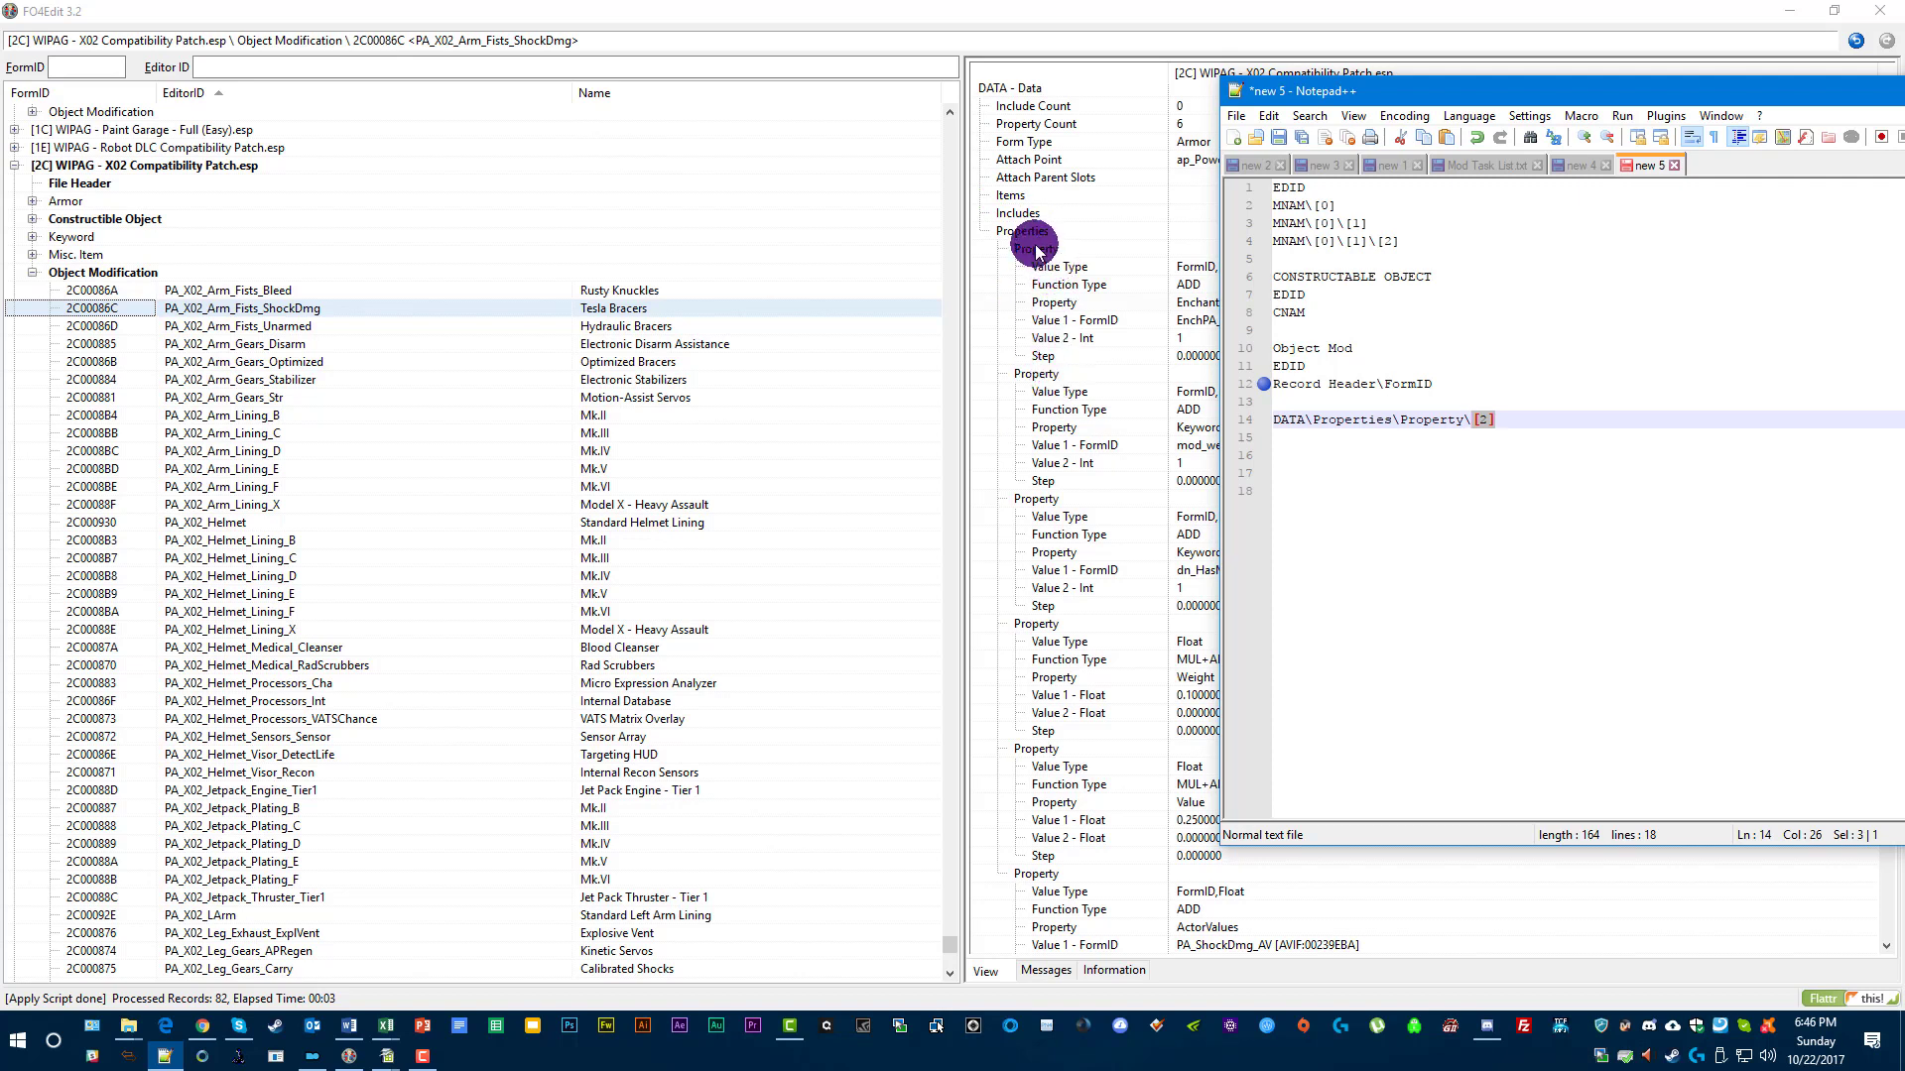
drag(1523, 91, 1409, 89)
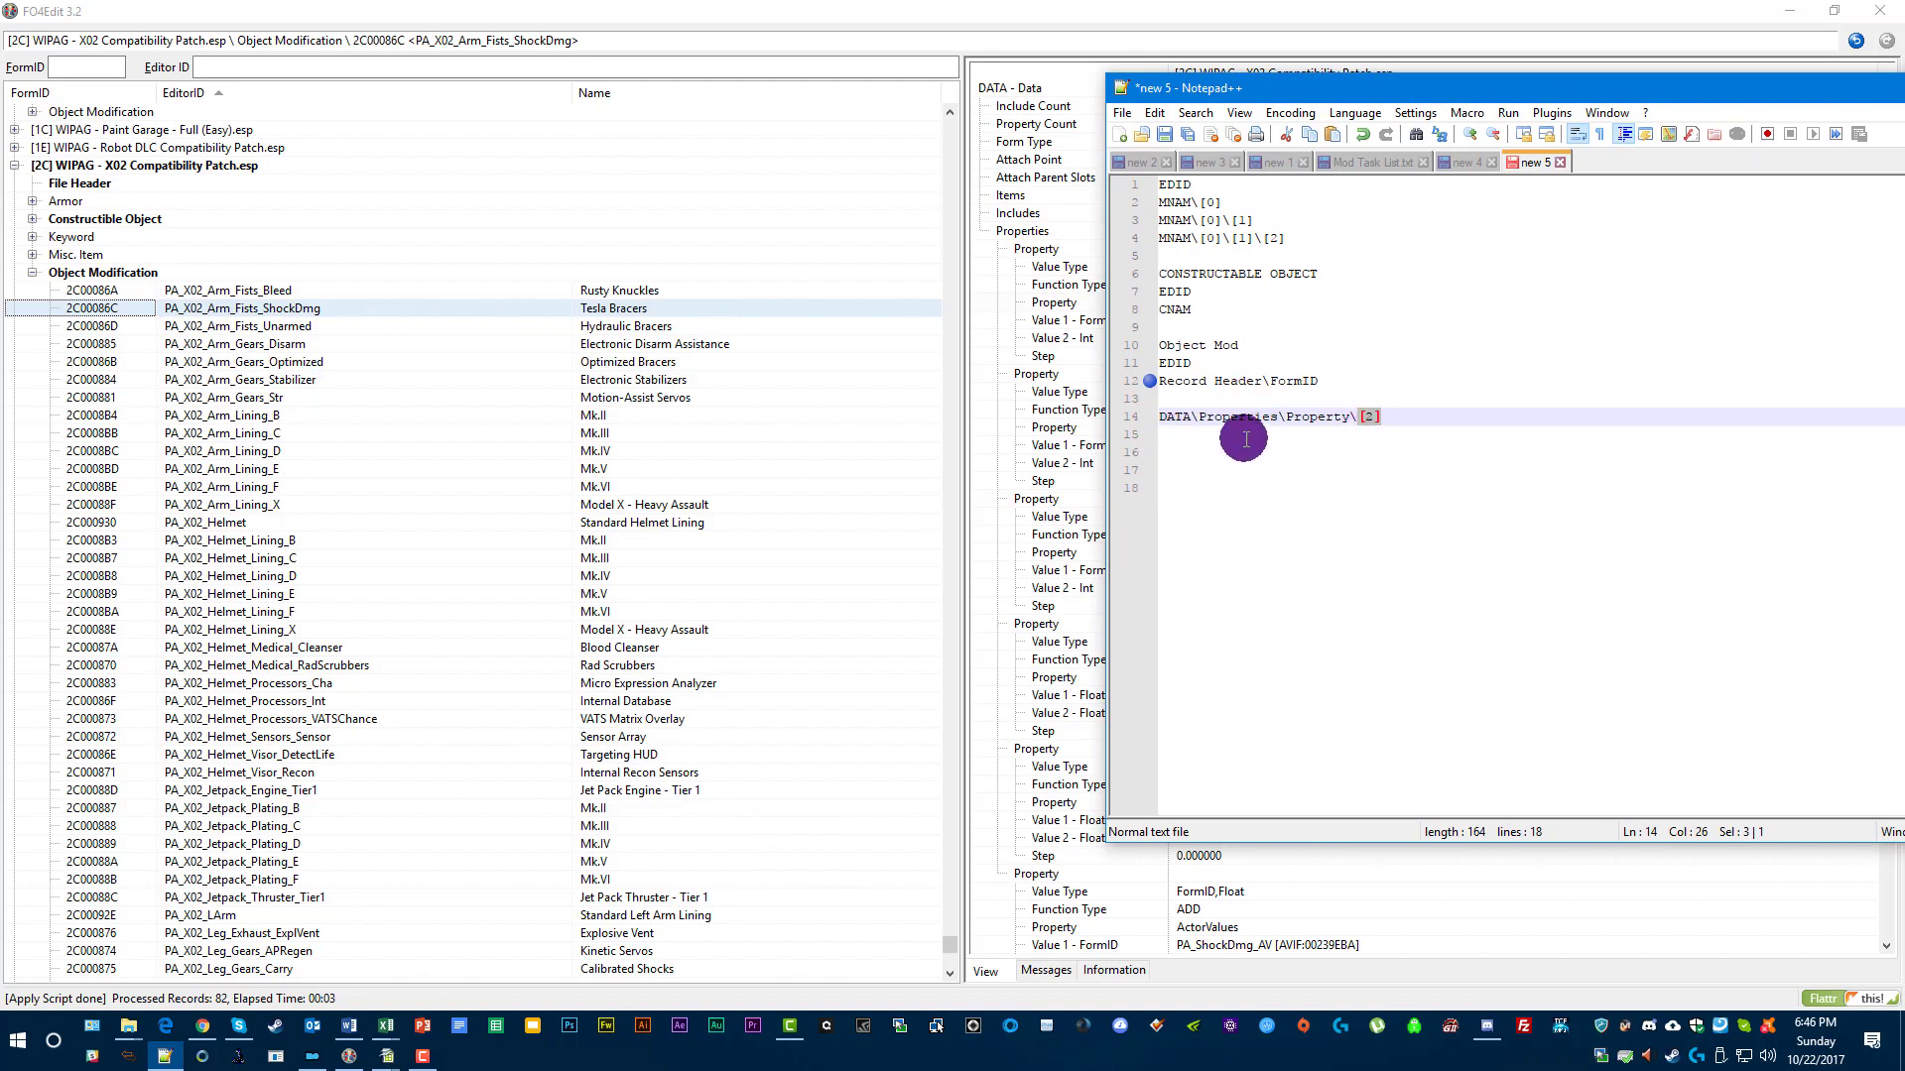
drag(1671, 88, 1279, 144)
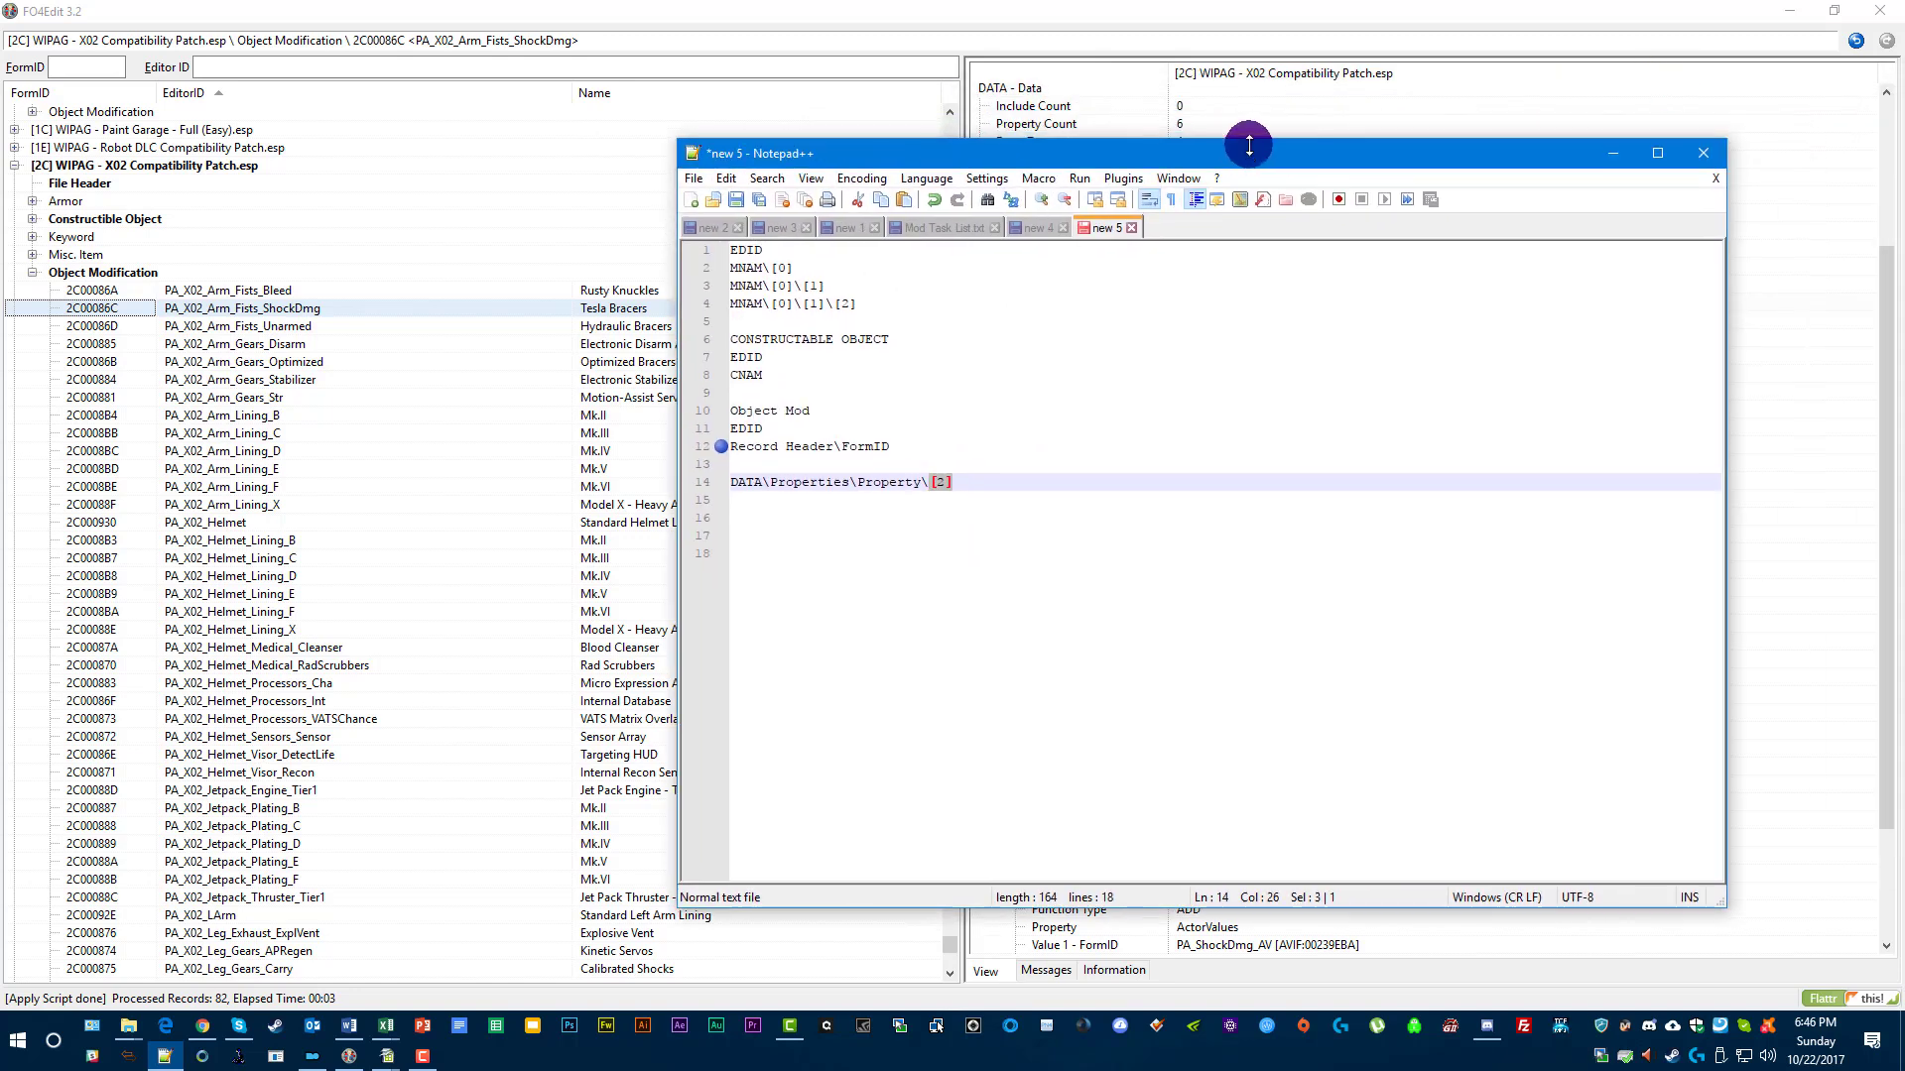
click(1604, 154)
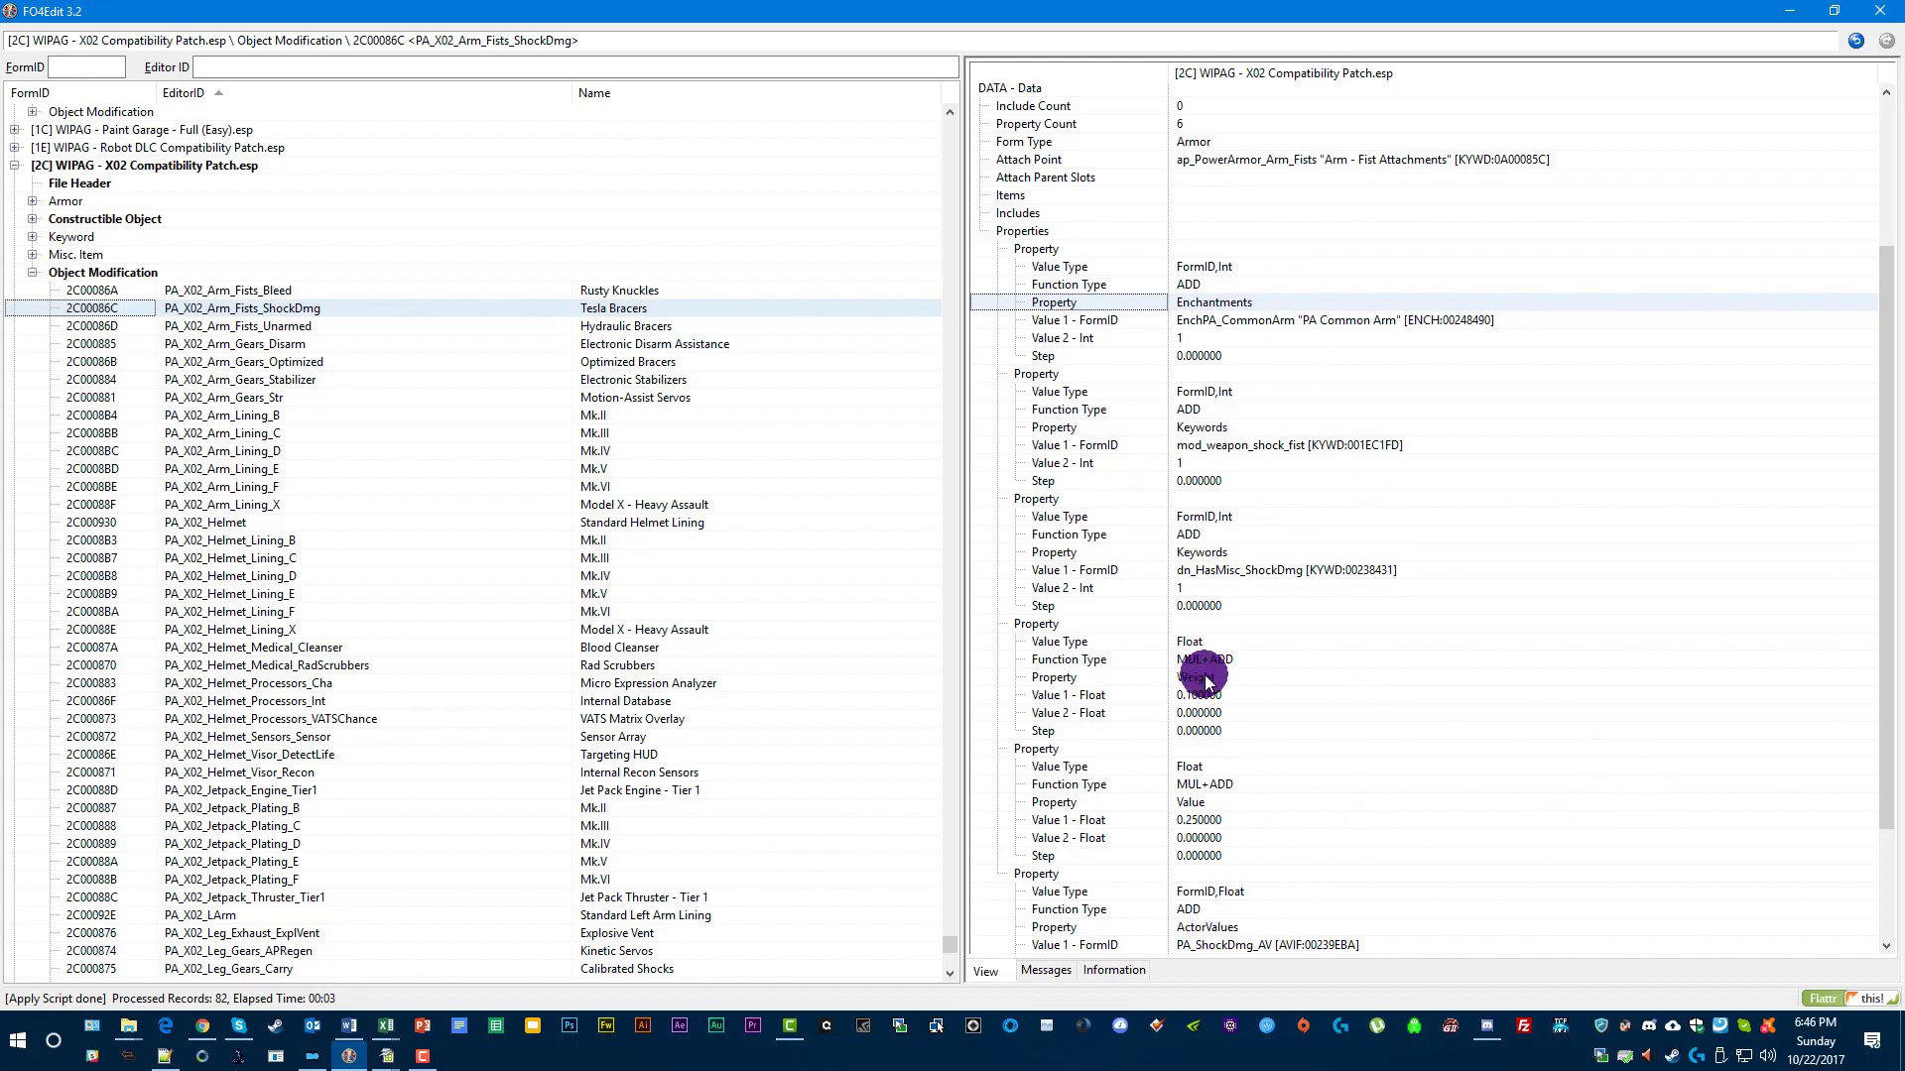
Collapse Object Modification, expand Constructible Object, and view the CNAM - Created Object field of the co_PA_X02_Arm_Lining_E record.
click(31, 273)
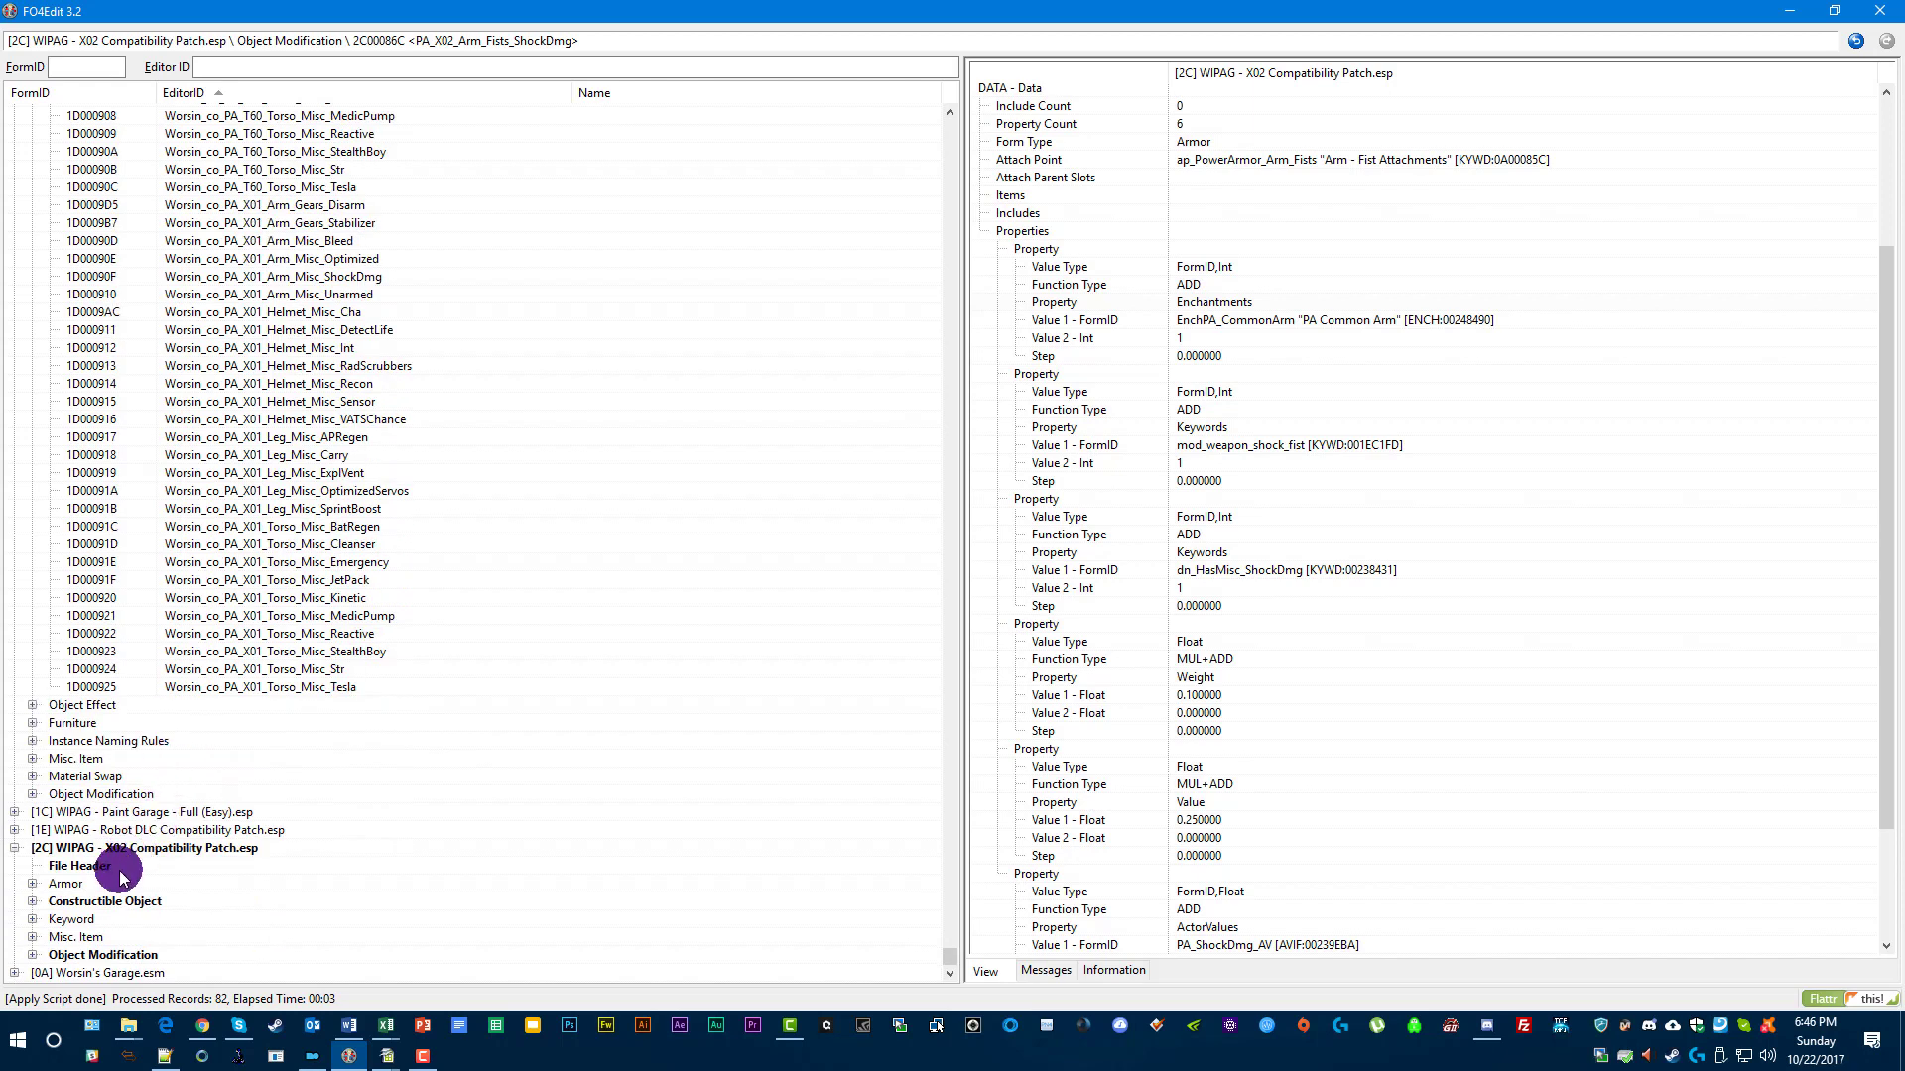
double_click(111, 901)
click(229, 347)
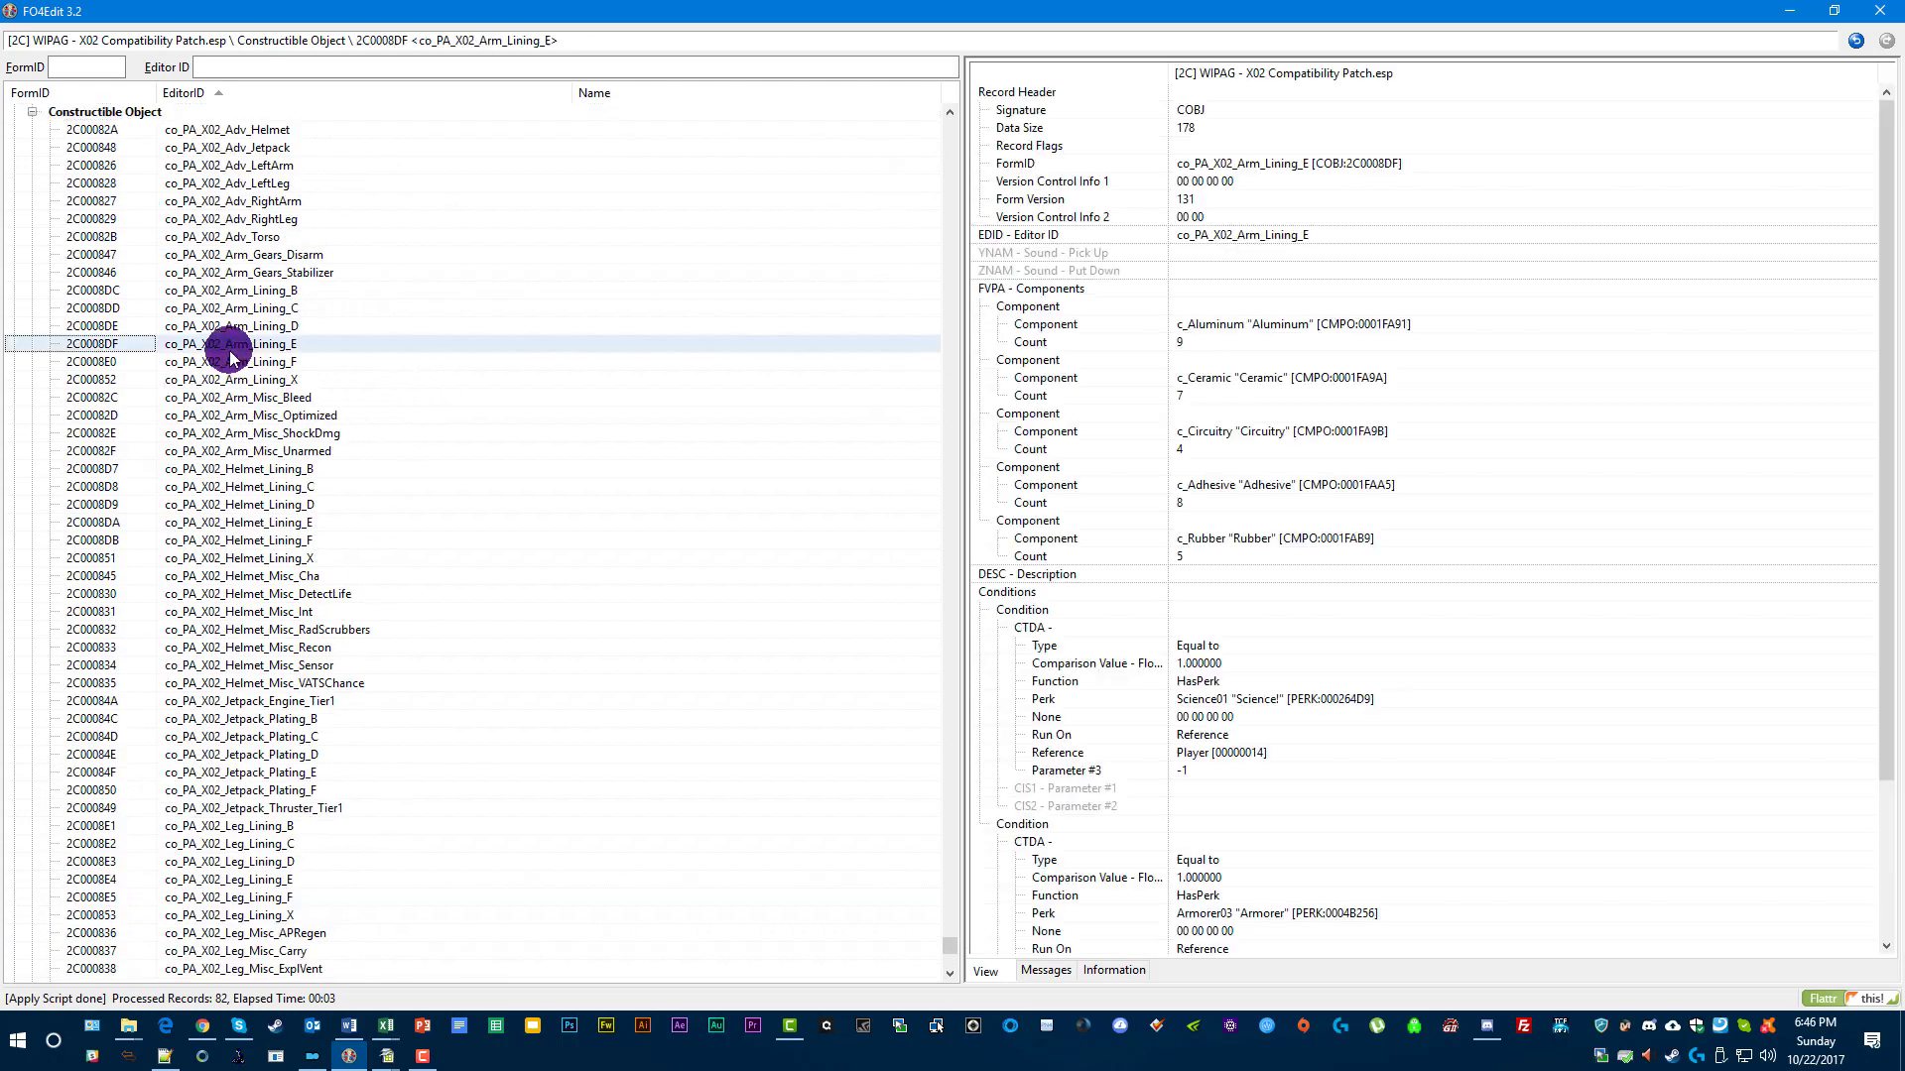
scroll(1220, 541, down, 3)
click(1343, 627)
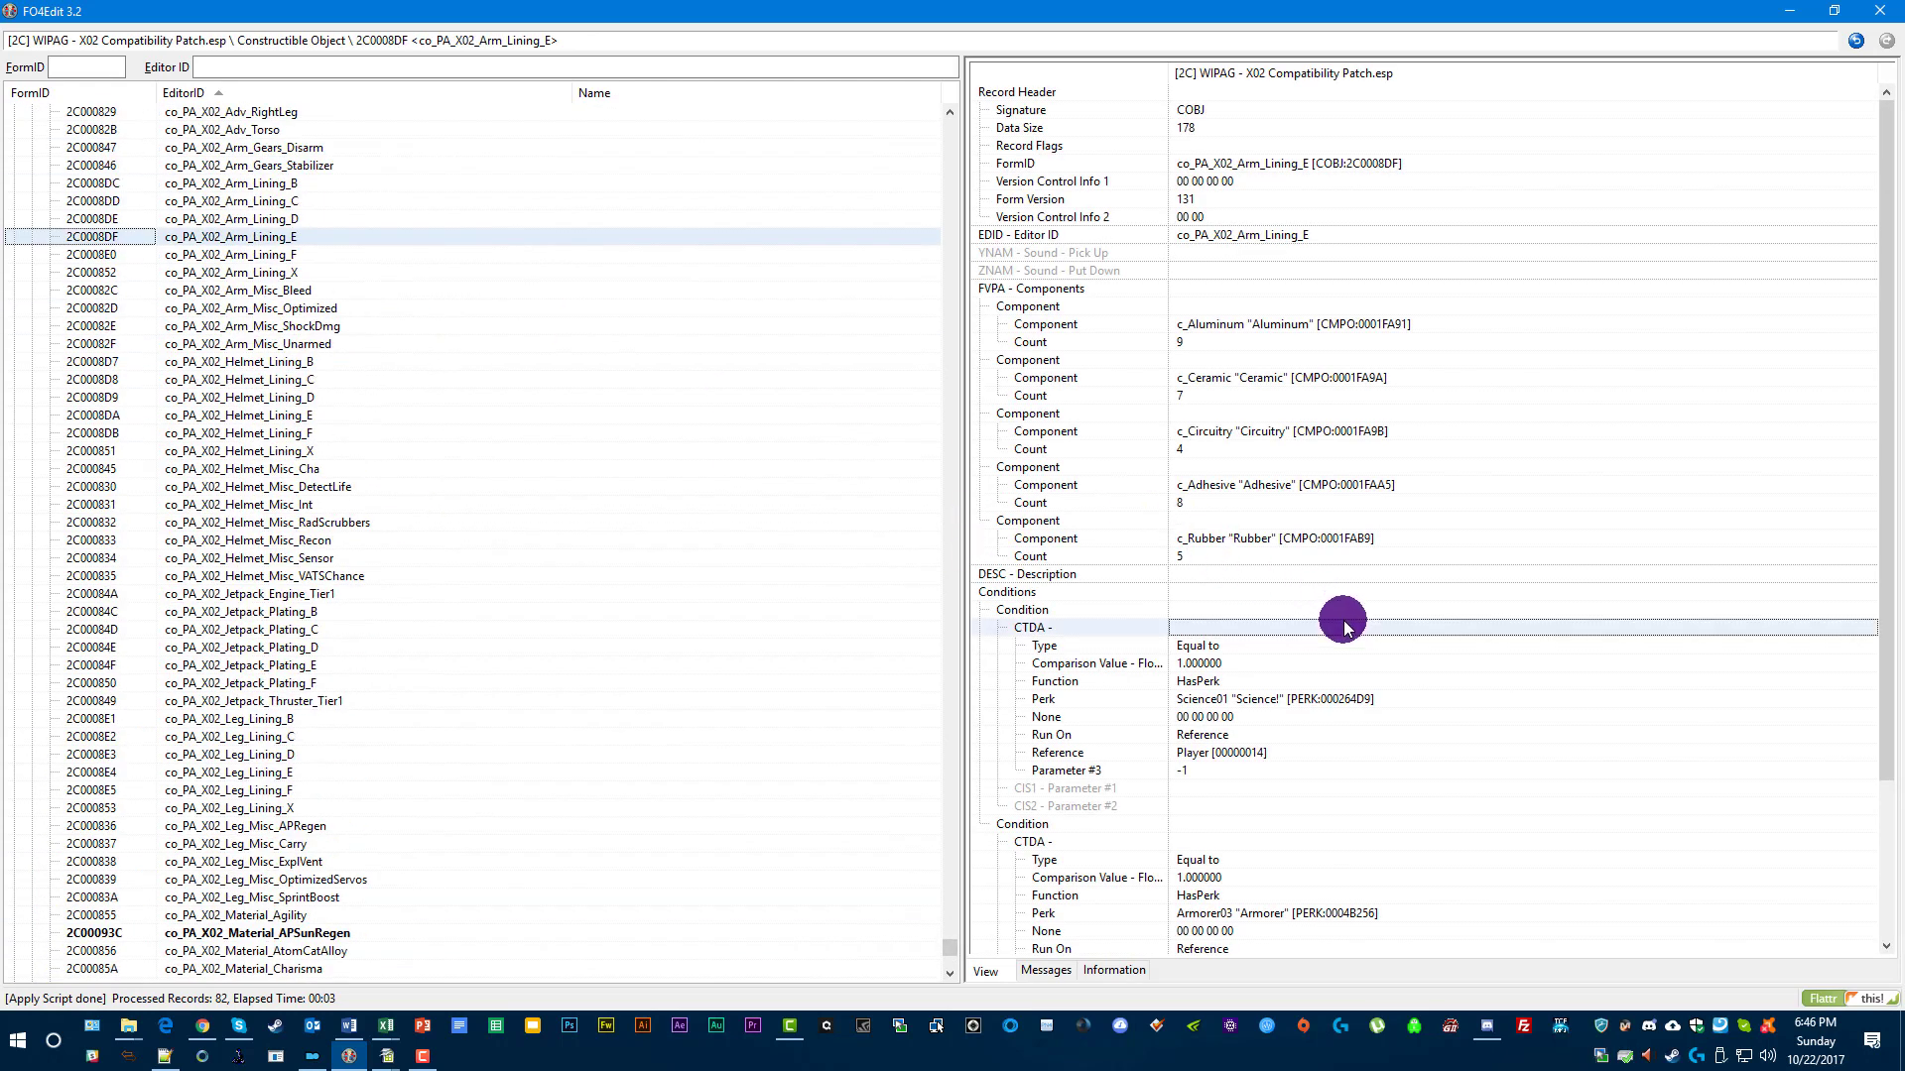
scroll(1379, 655, down, 4)
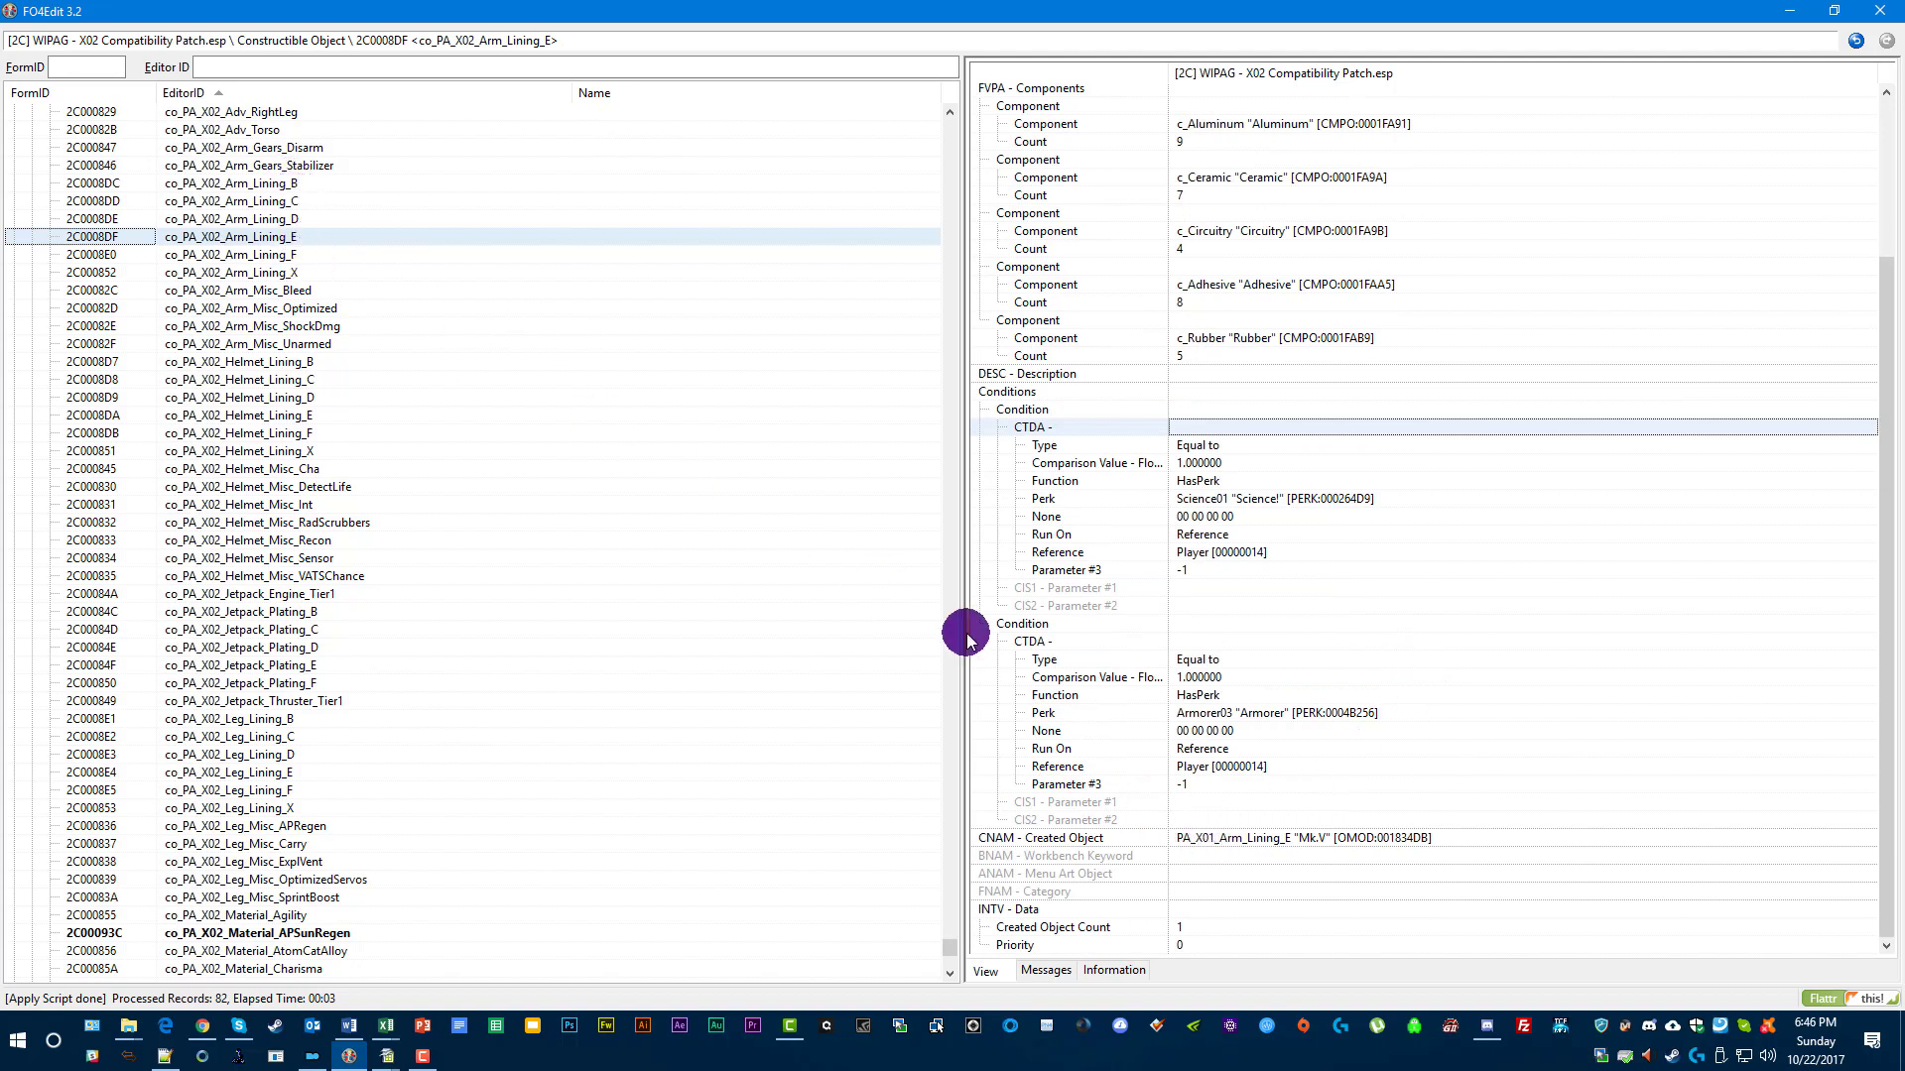
click(1067, 839)
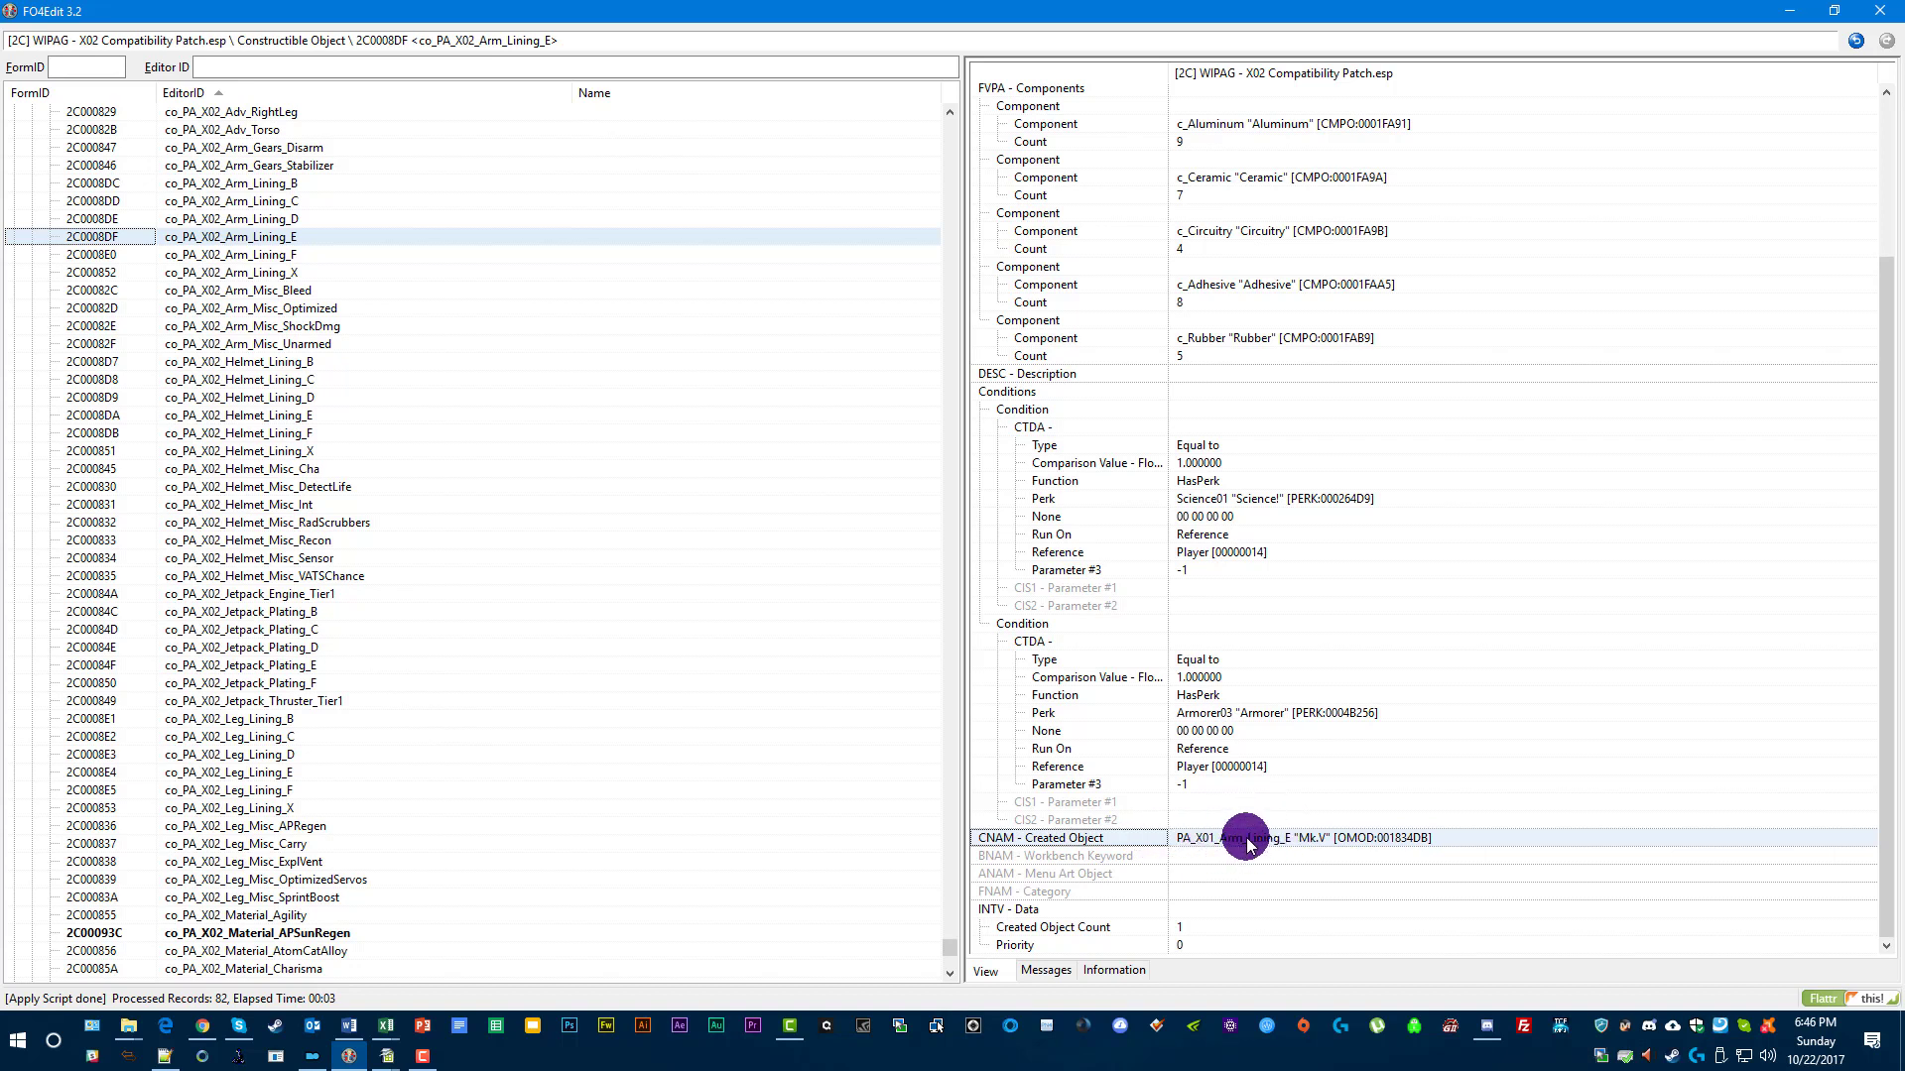
Examine the components and perk conditions of the co_PA_X02_Arm_Lining_E record.
scroll(260, 319, up, 2)
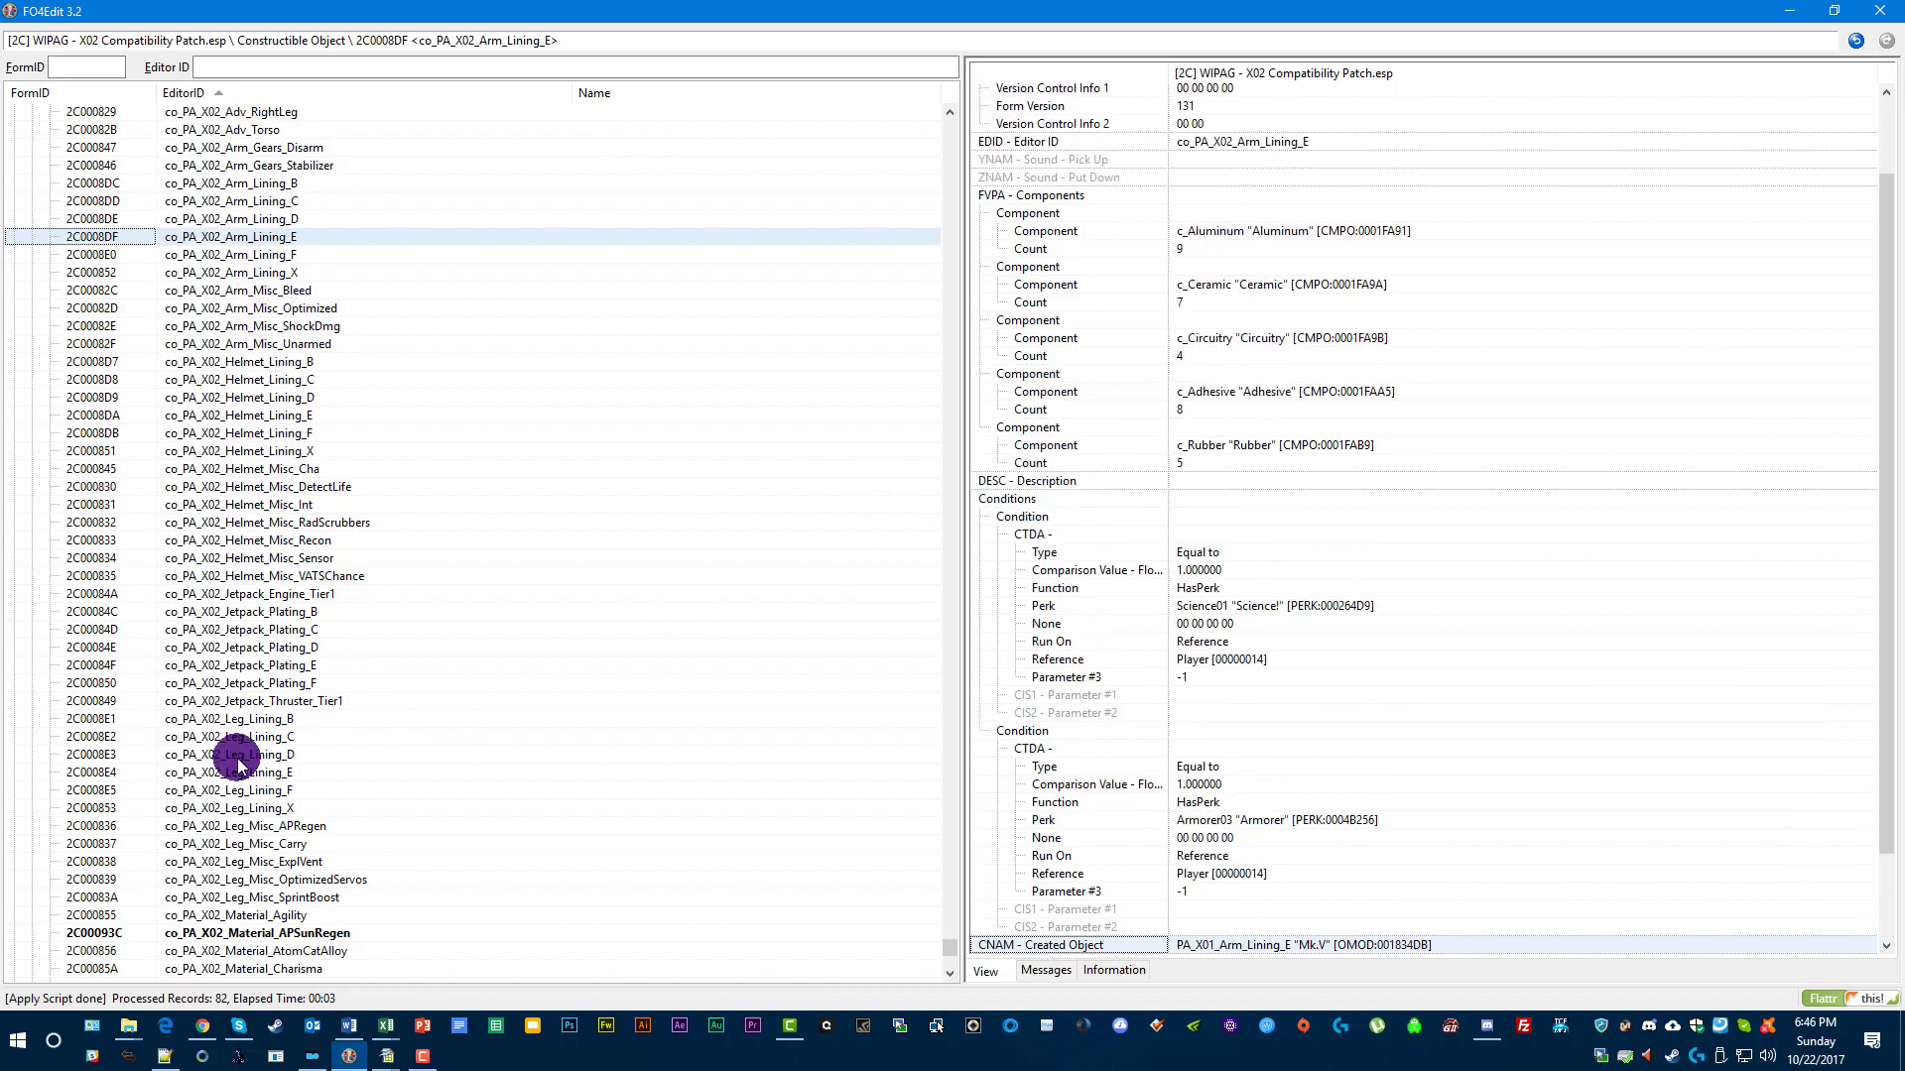
scroll(211, 147, up, 1)
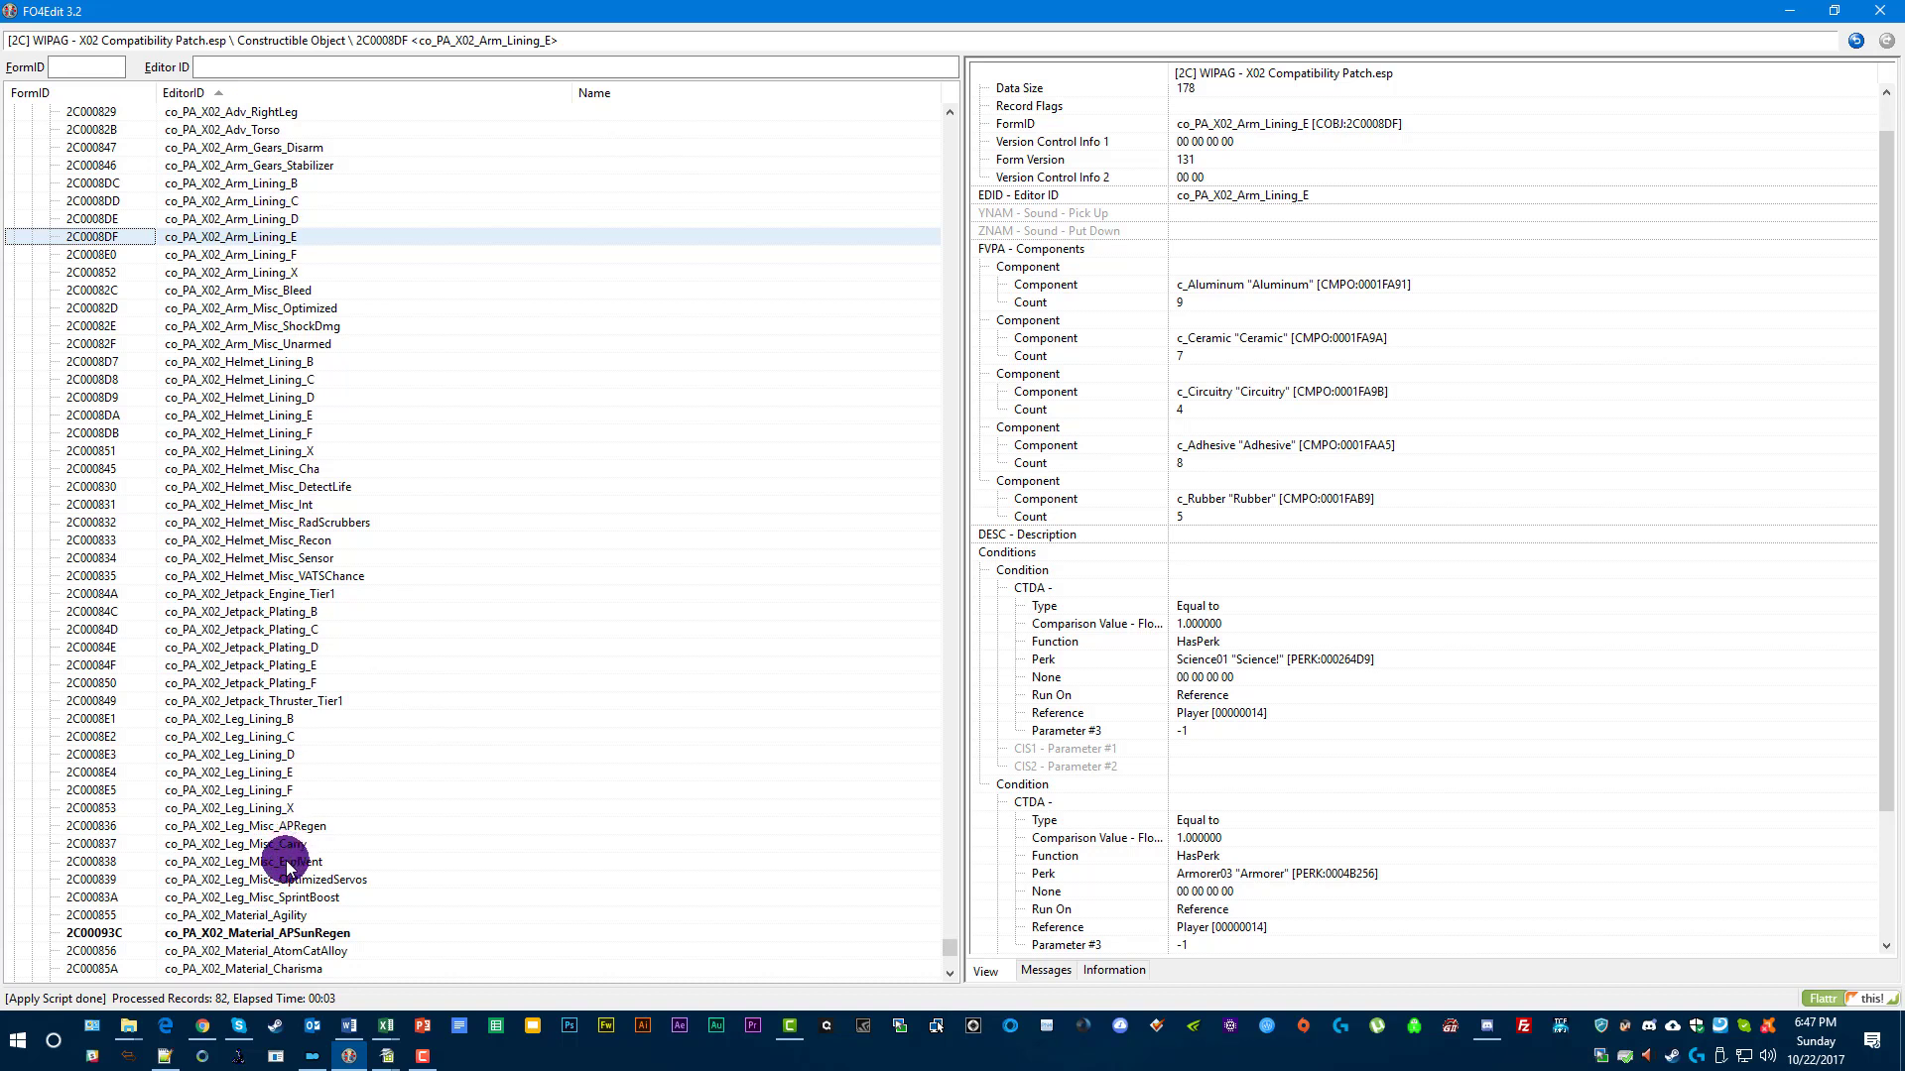
click(1246, 746)
scroll(1252, 734, down, 3)
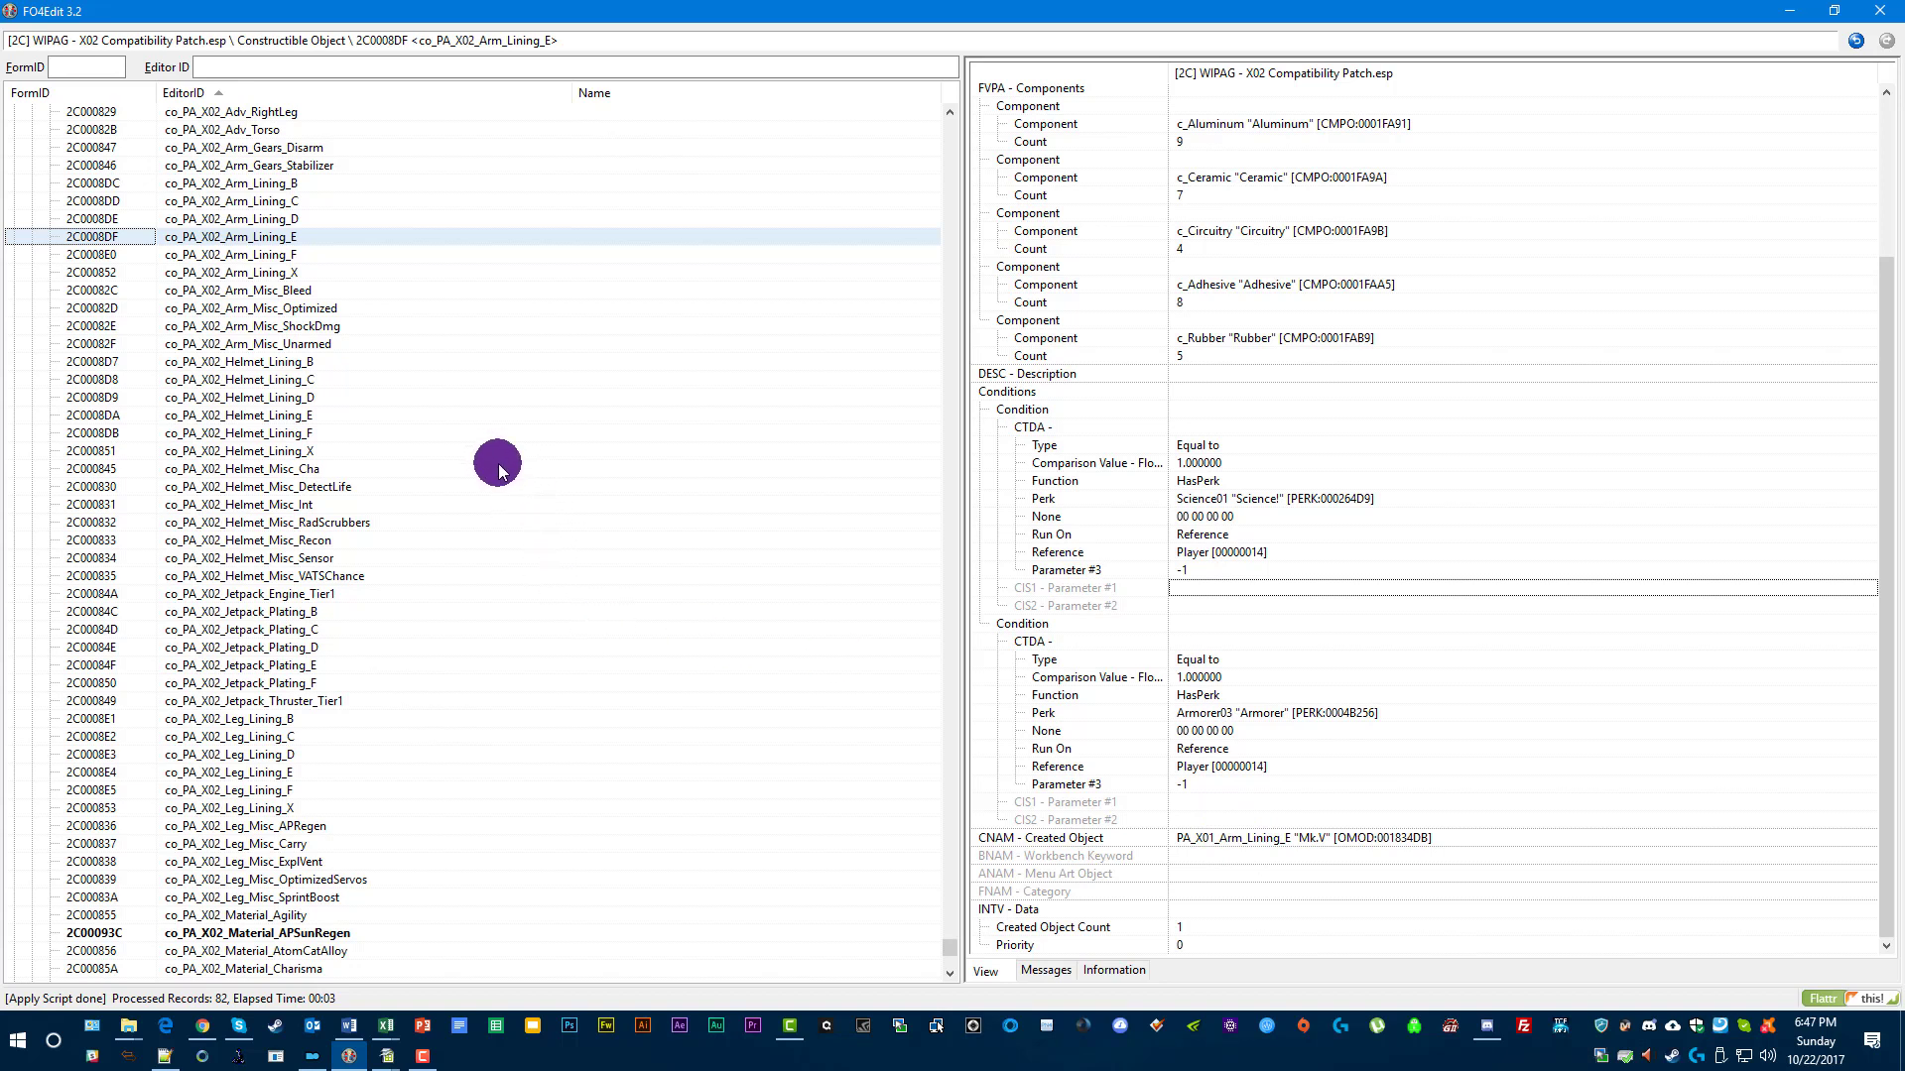
click(1310, 537)
scroll(1309, 538, up, 4)
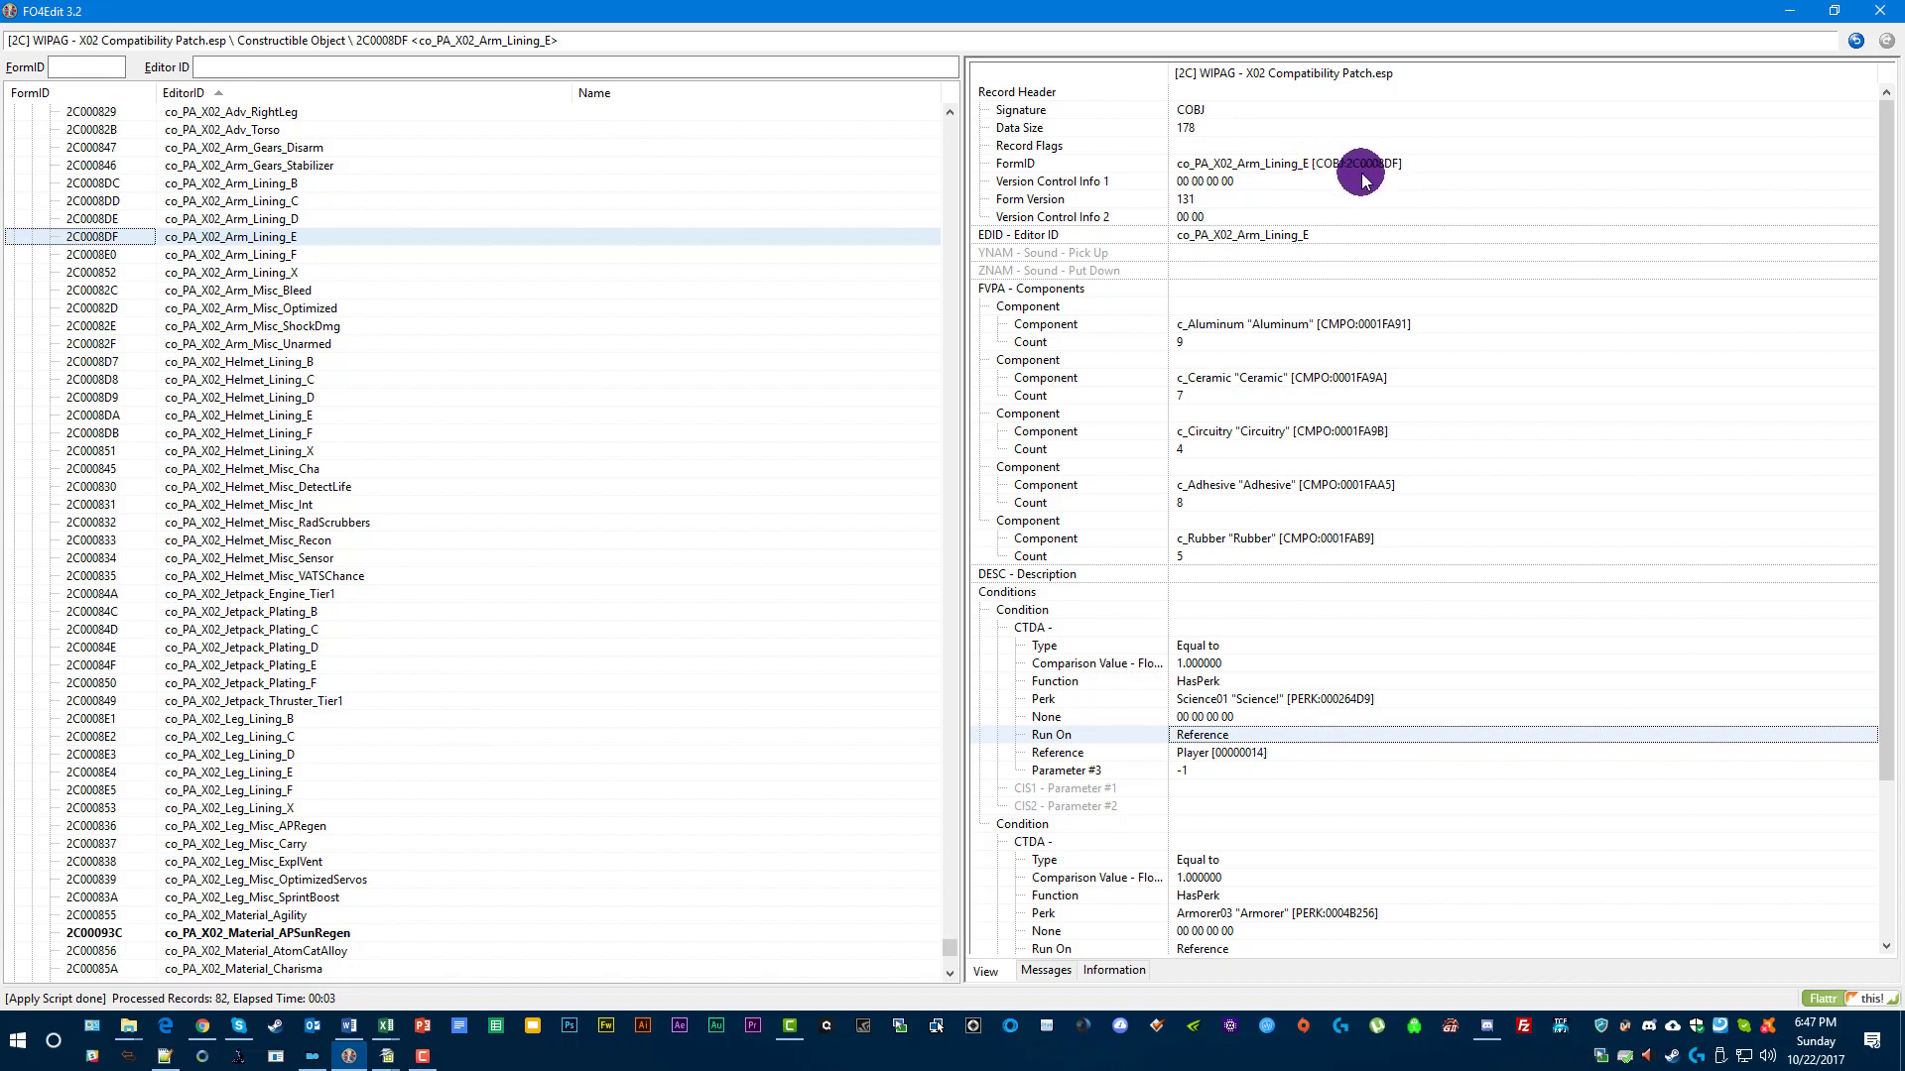
scroll(1299, 307, down, 2)
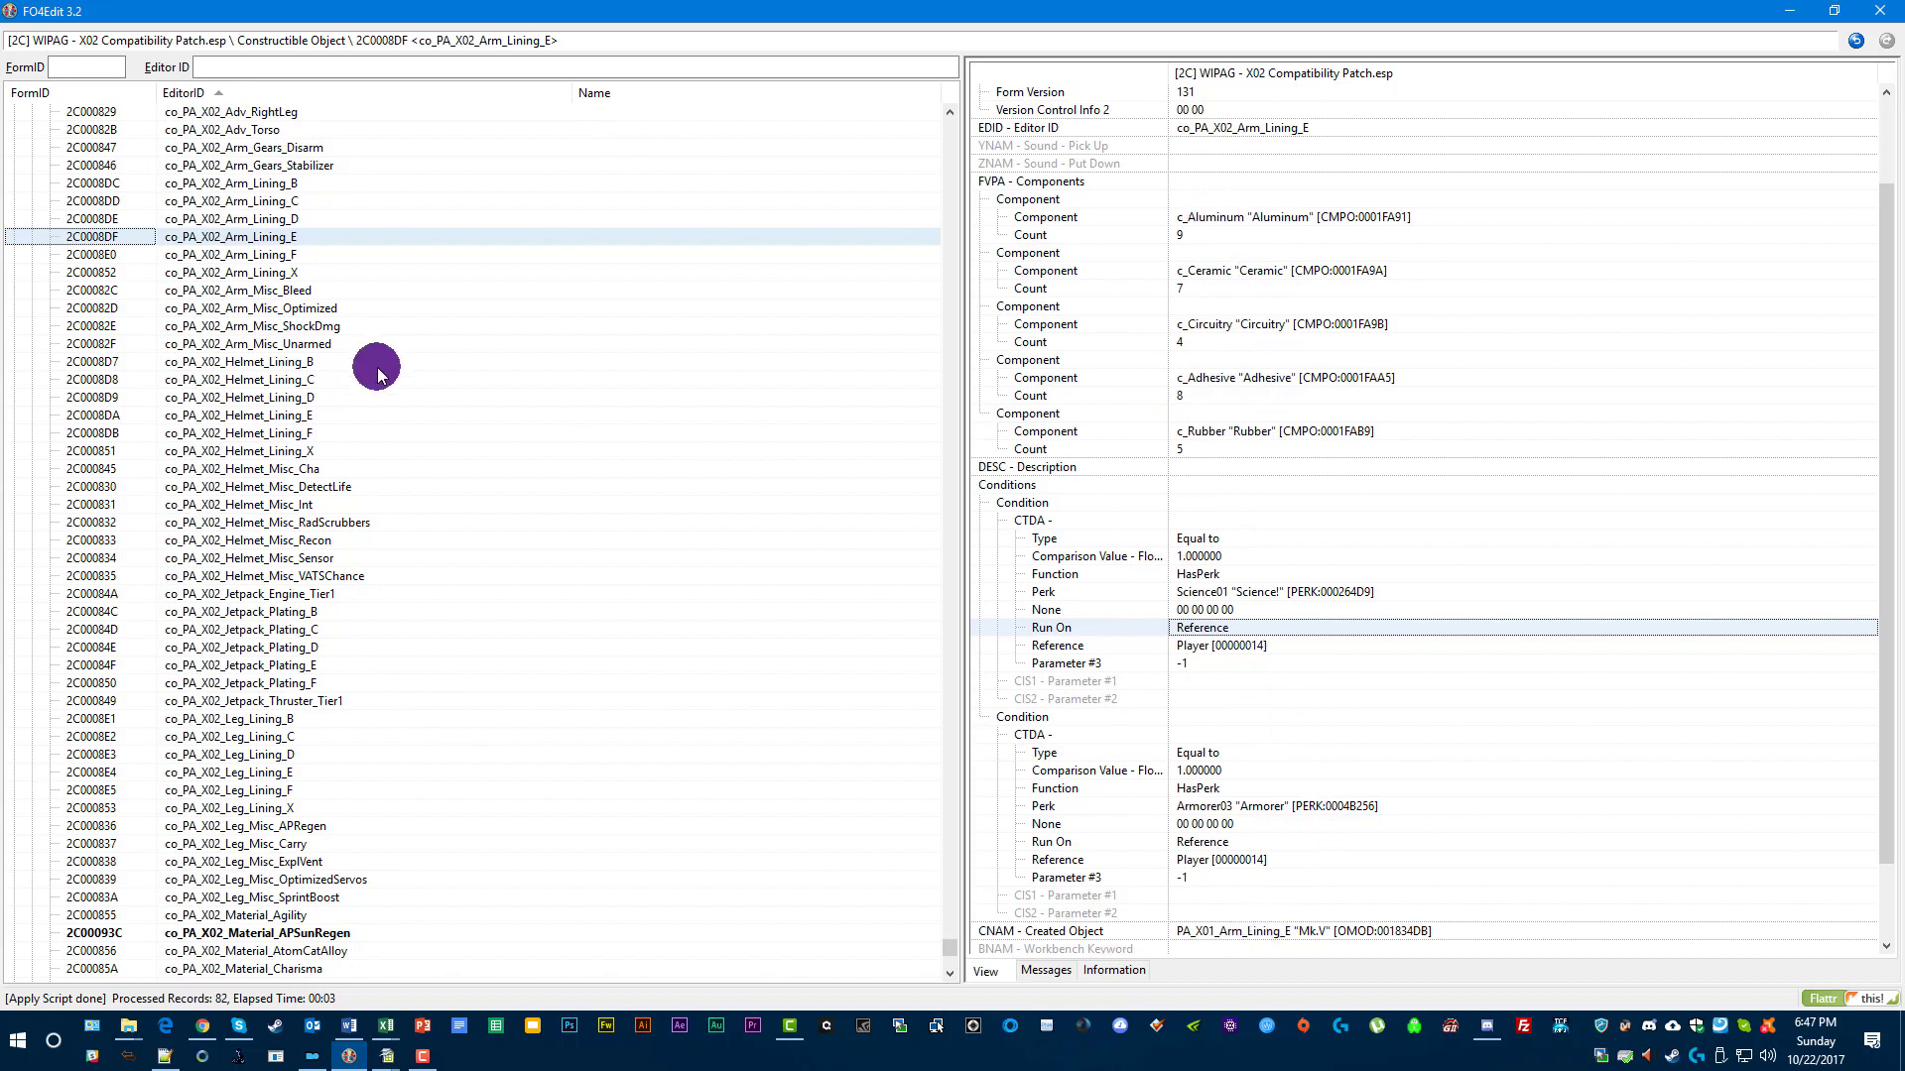
Apply the AT - QuickDisplay v1.5 script to the X02 patch's whole Constructible Object group.
key(Down)
scroll(323, 308, up, 6)
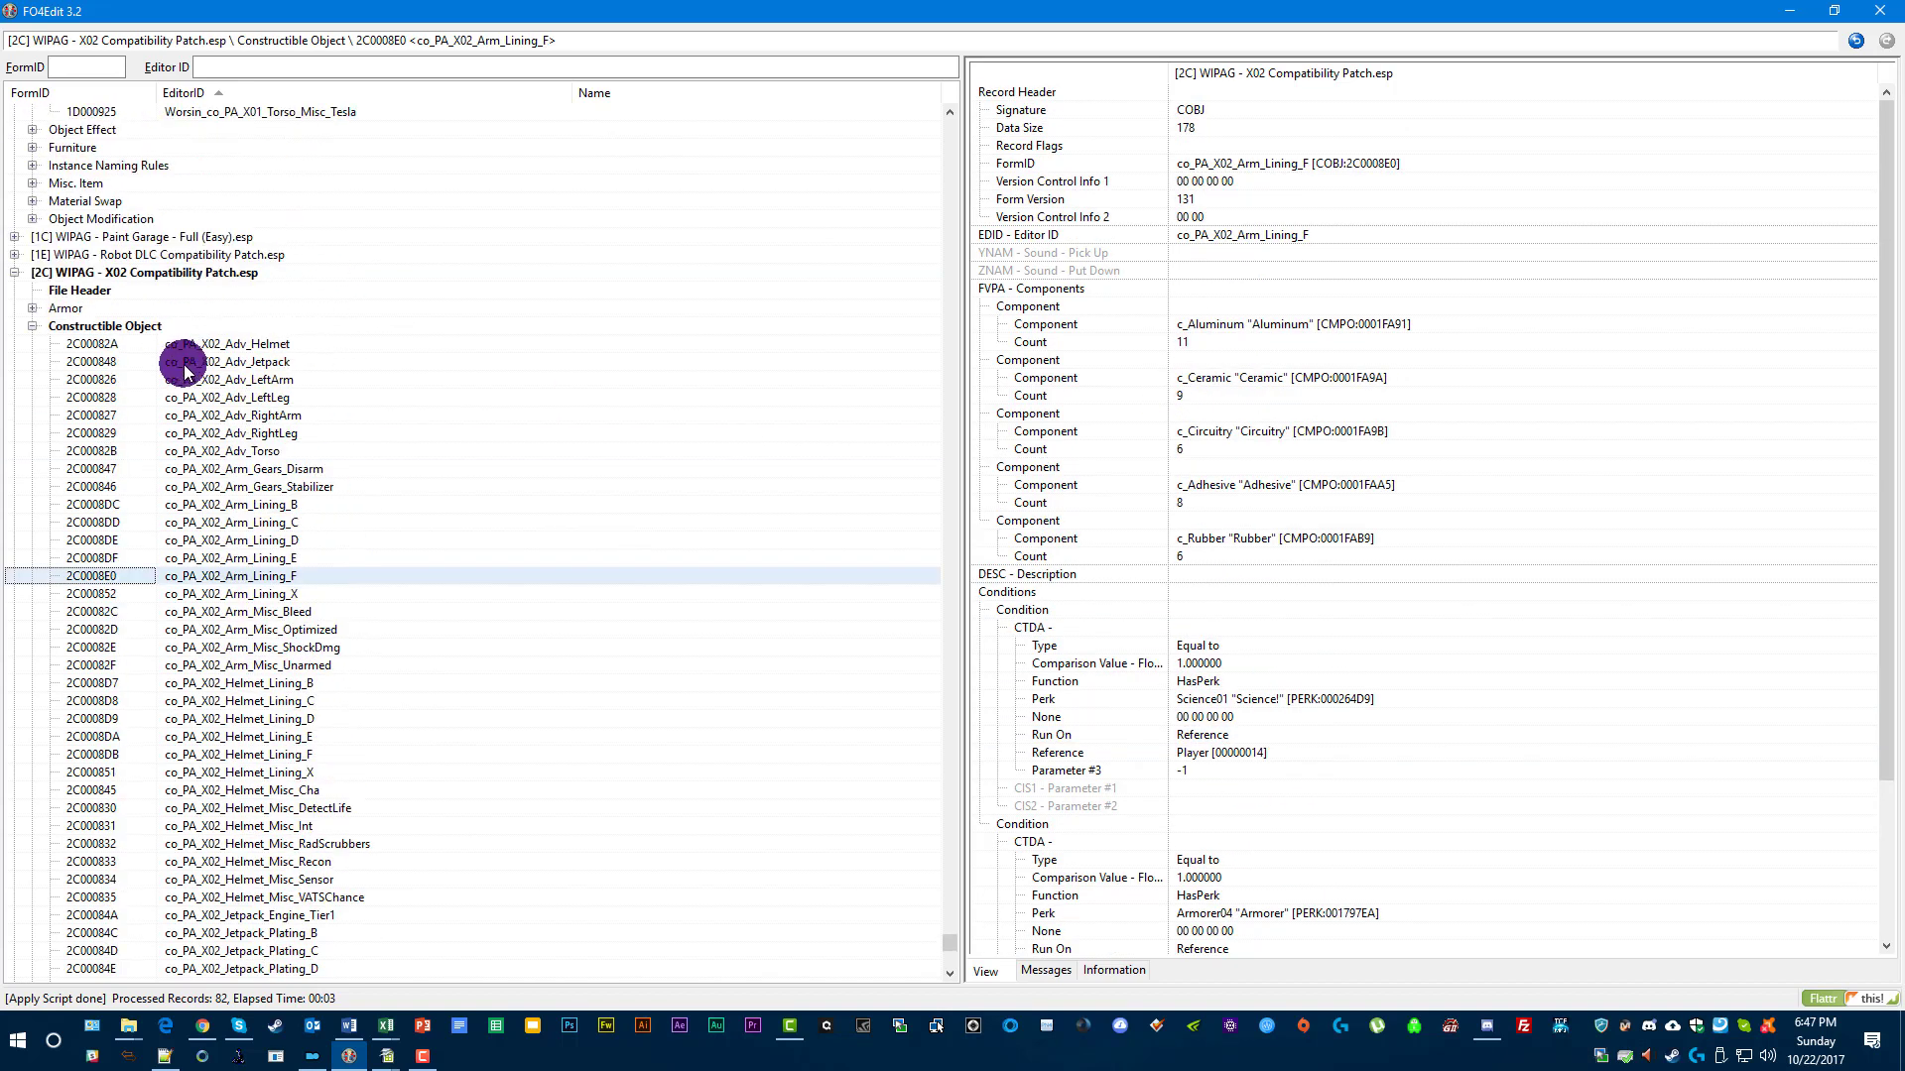
click(124, 325)
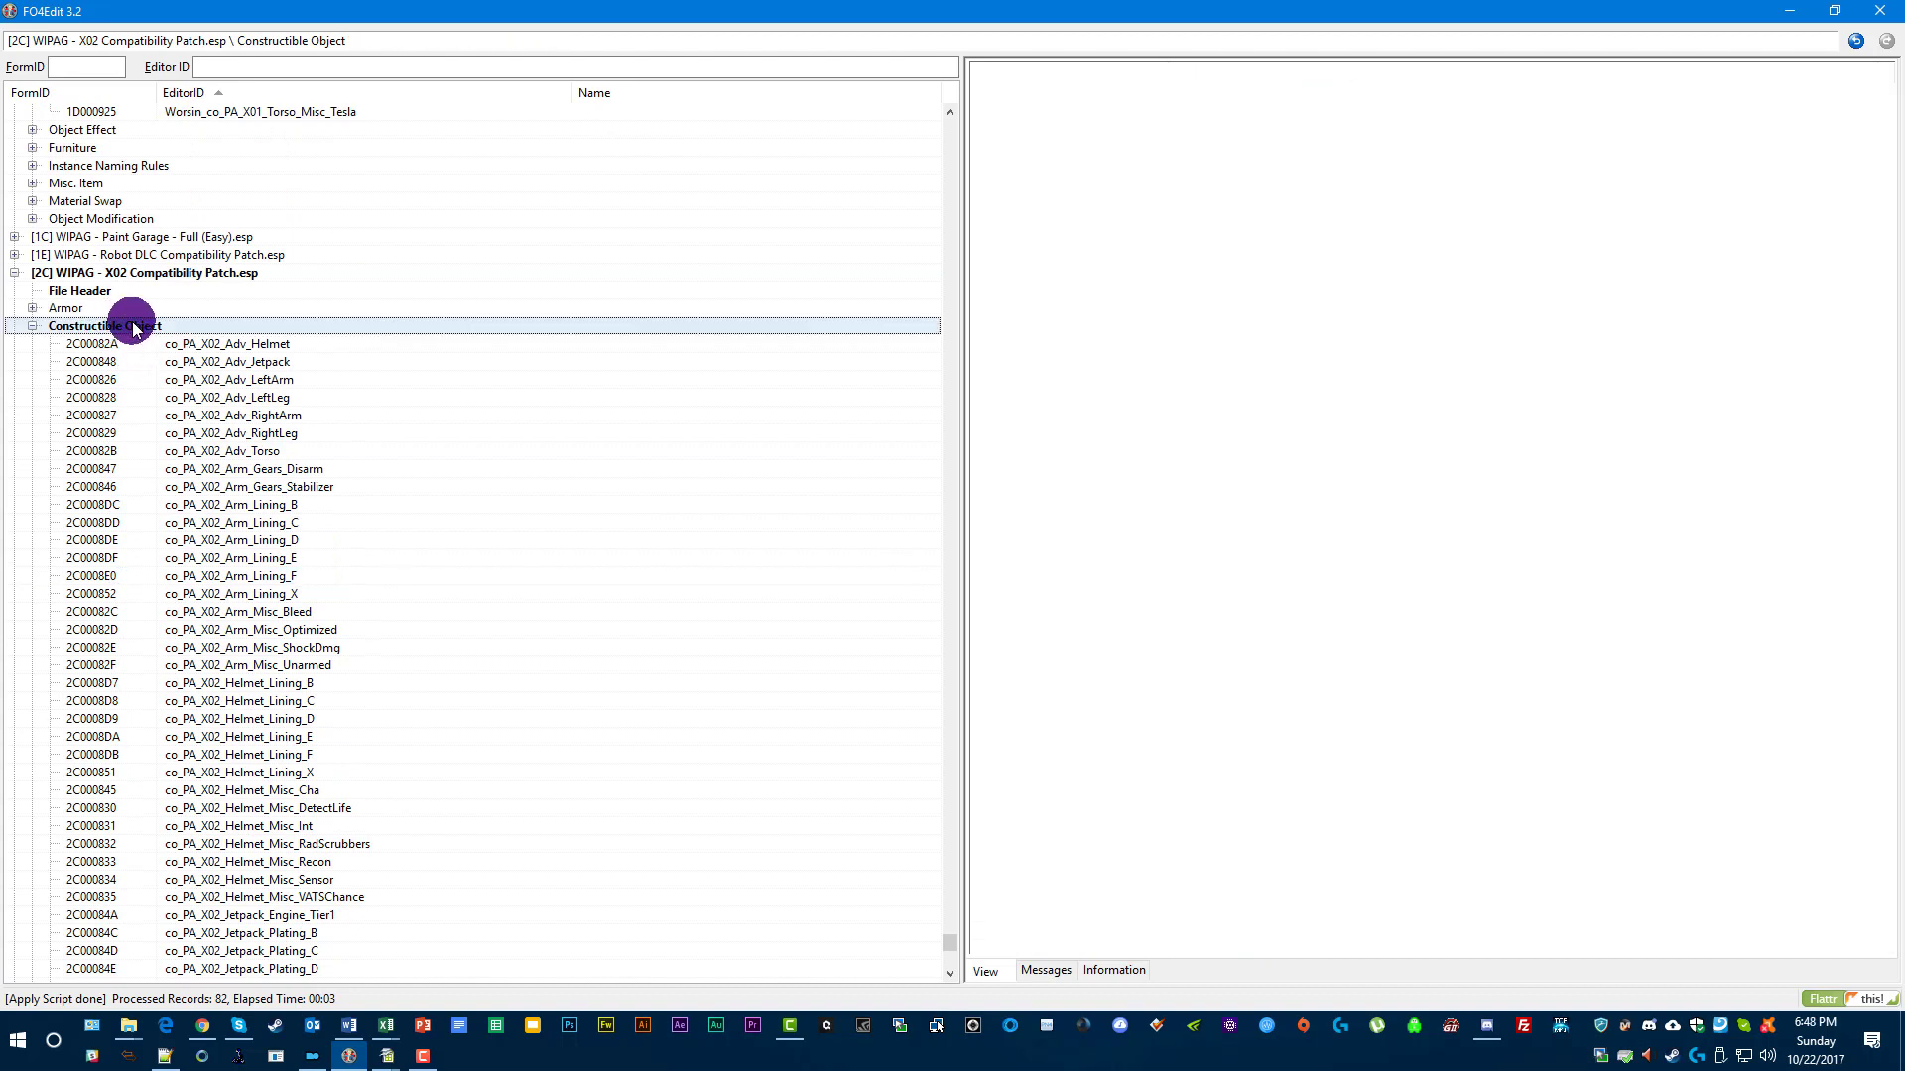
right_click(262, 334)
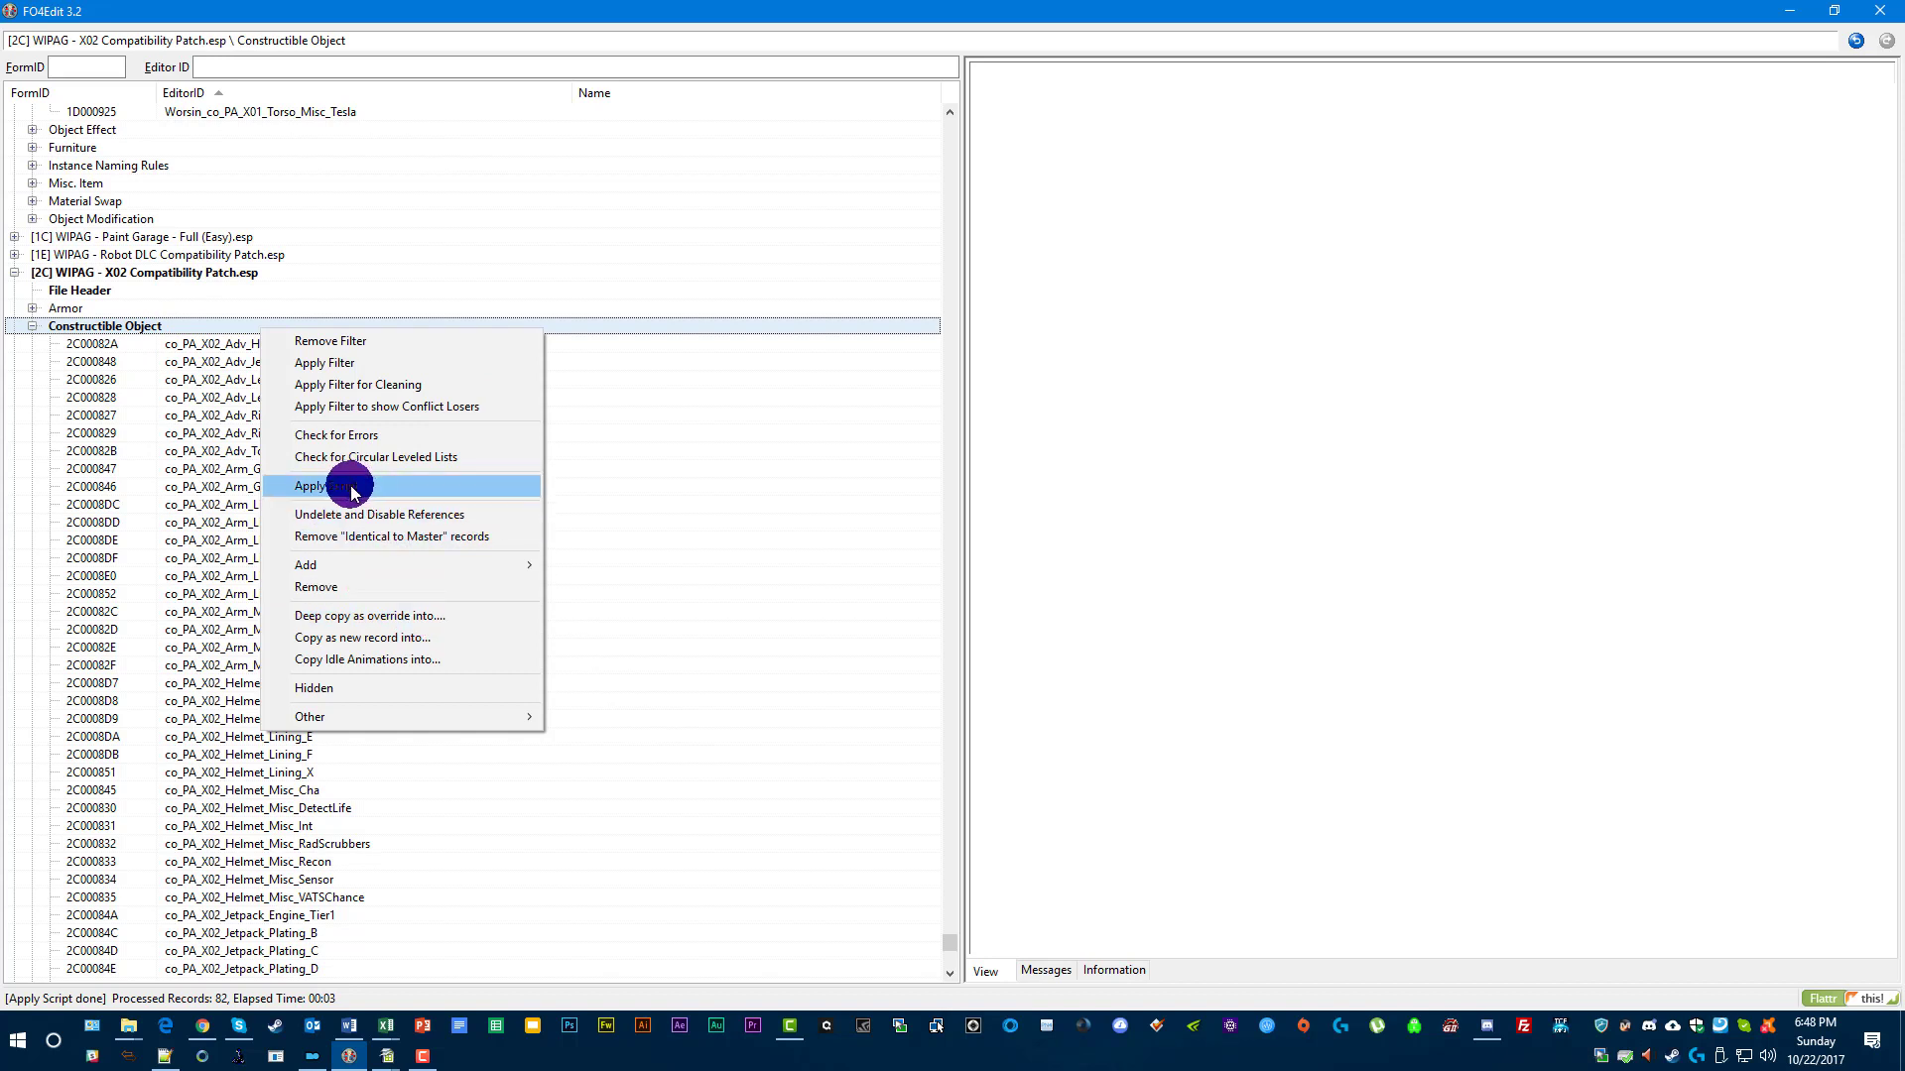
click(352, 488)
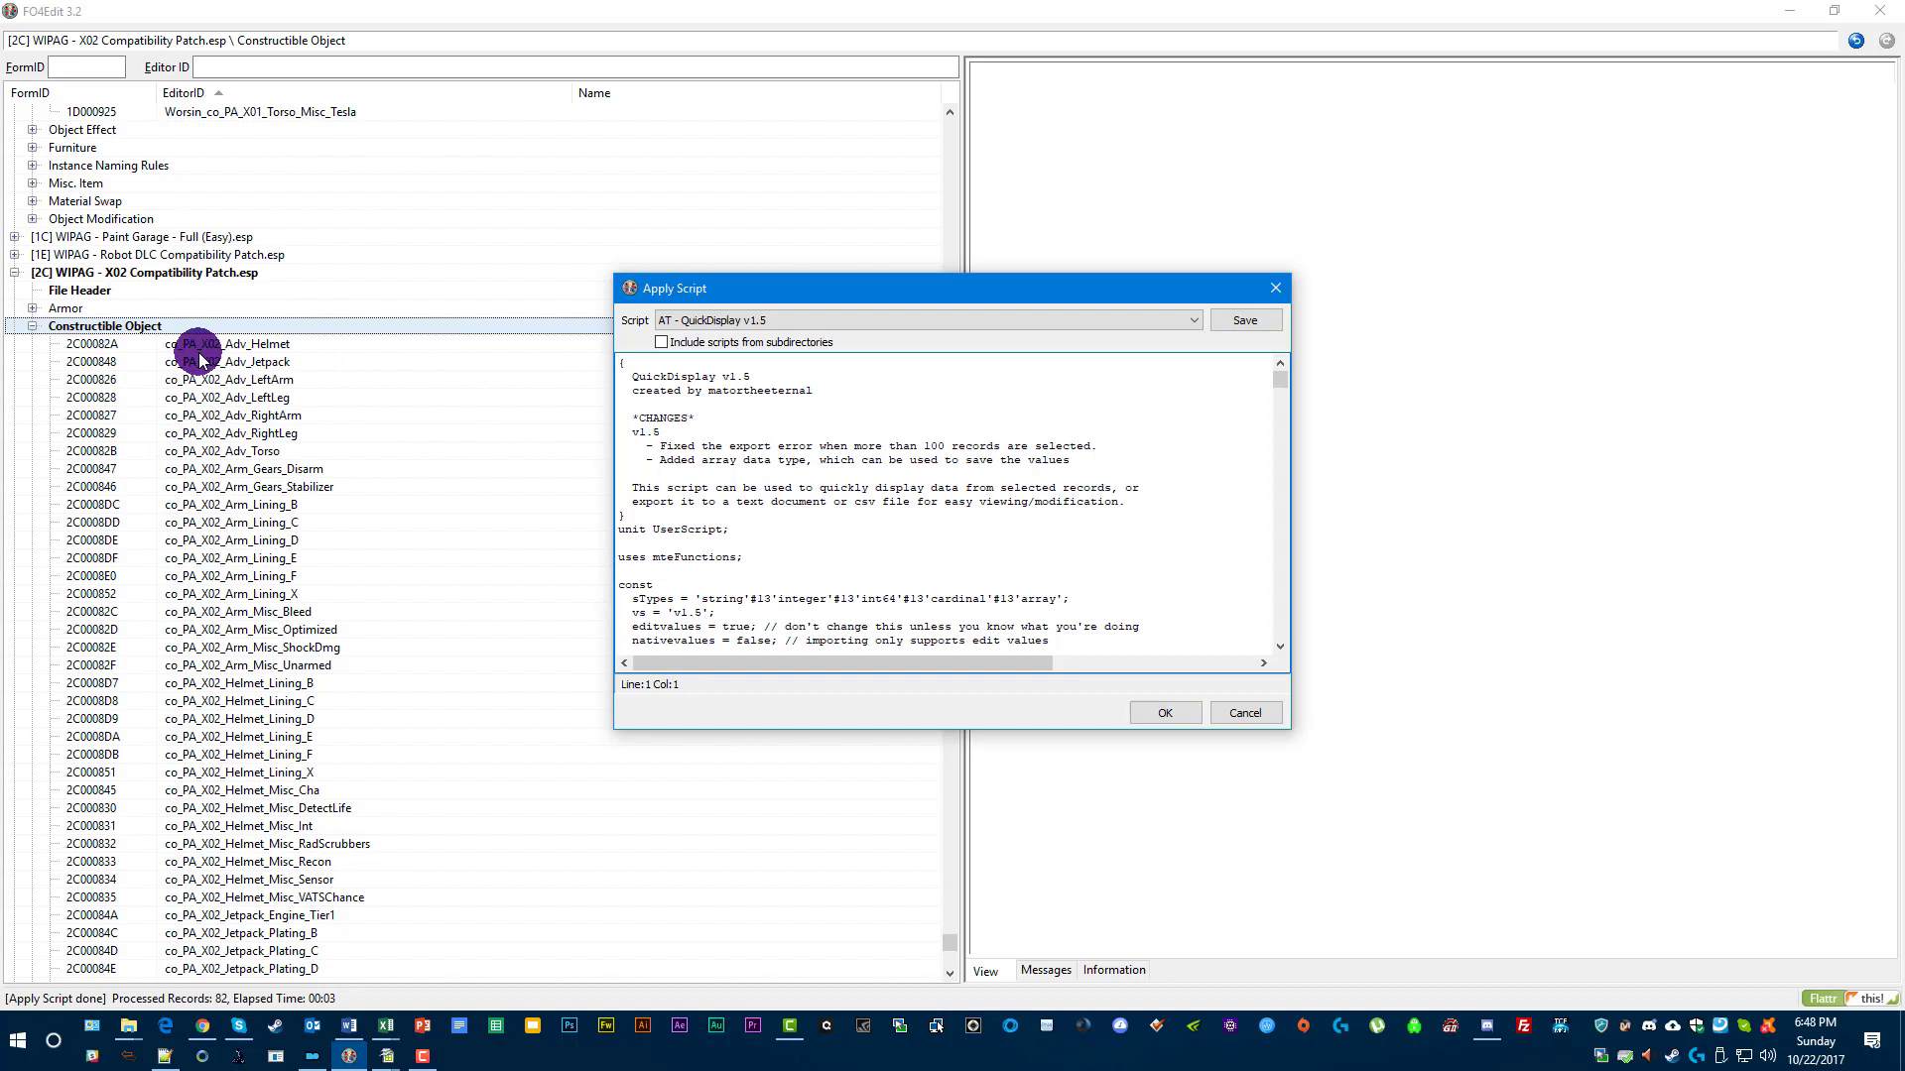
click(1163, 712)
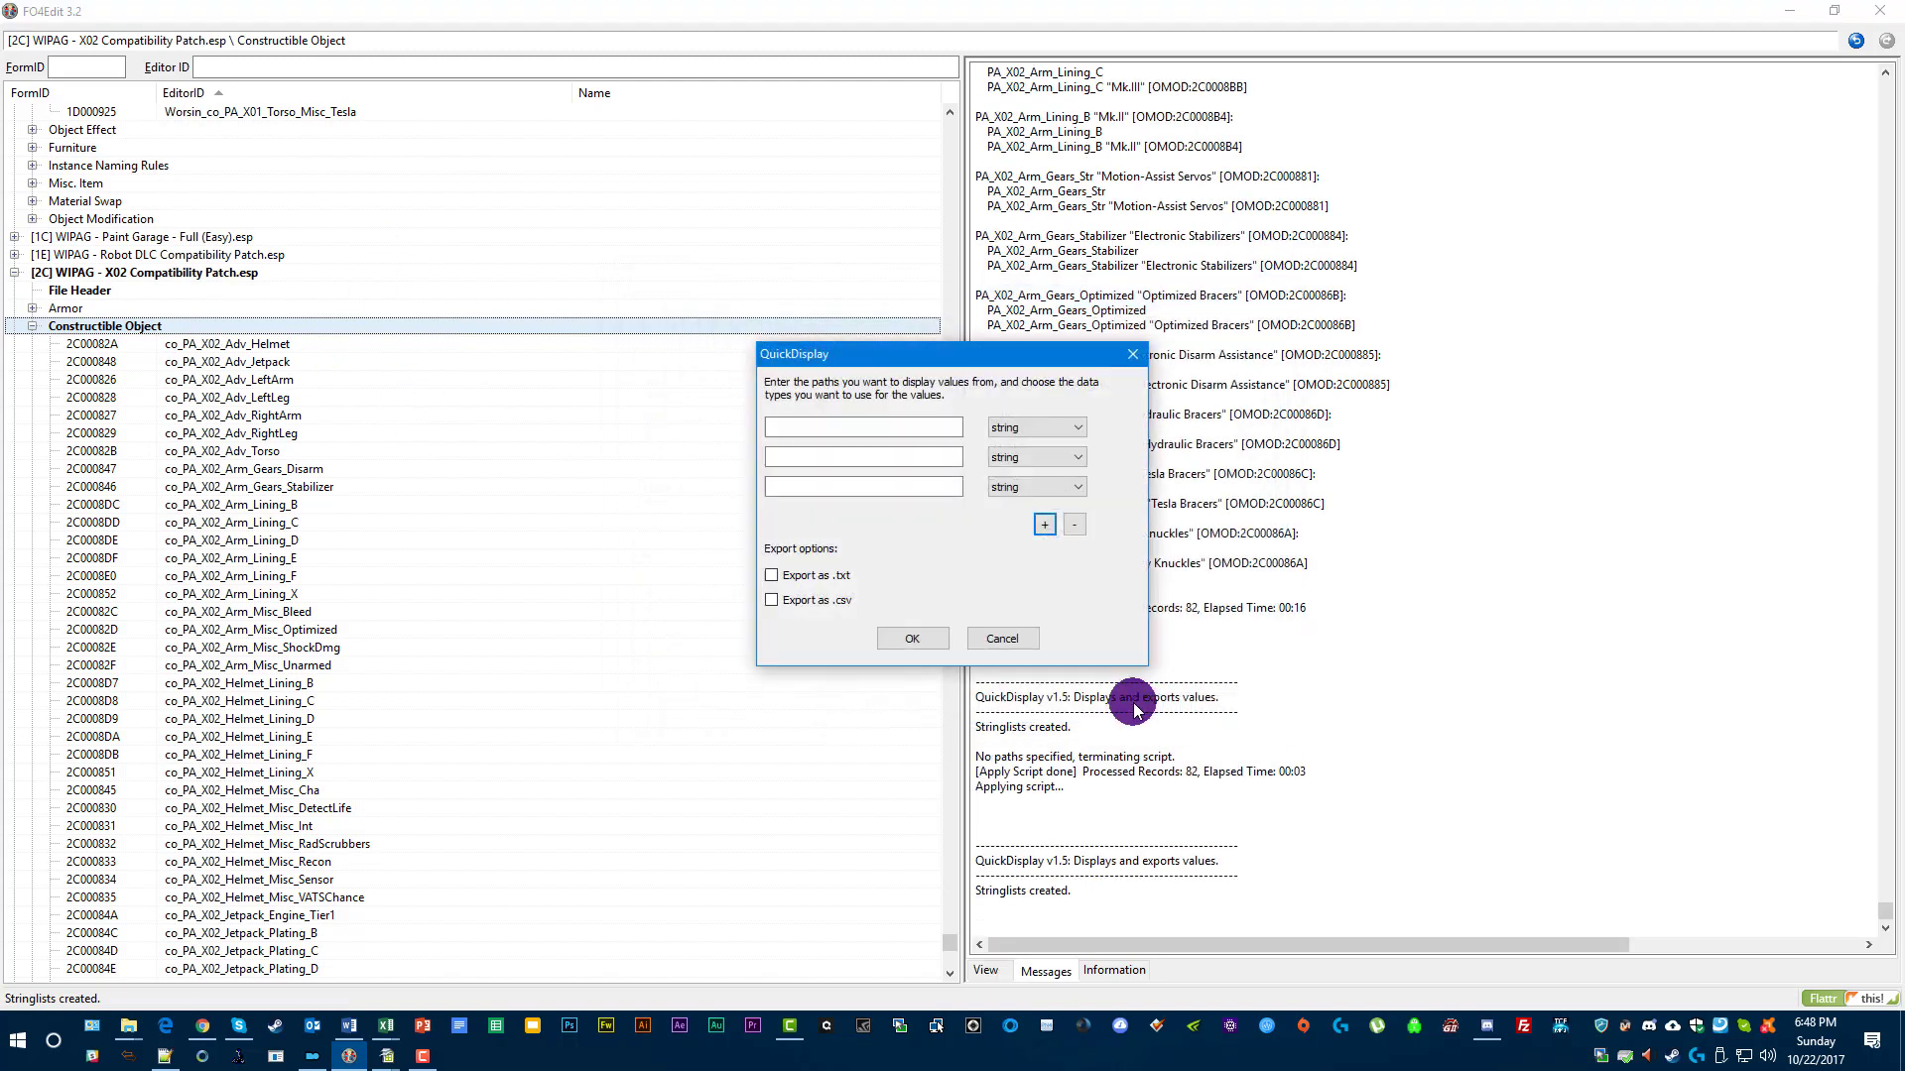
click(848, 455)
Place the Notepad++ notes beside the QuickDisplay dialog and enter the Constructable Object section's EDID as the first path.
click(166, 1057)
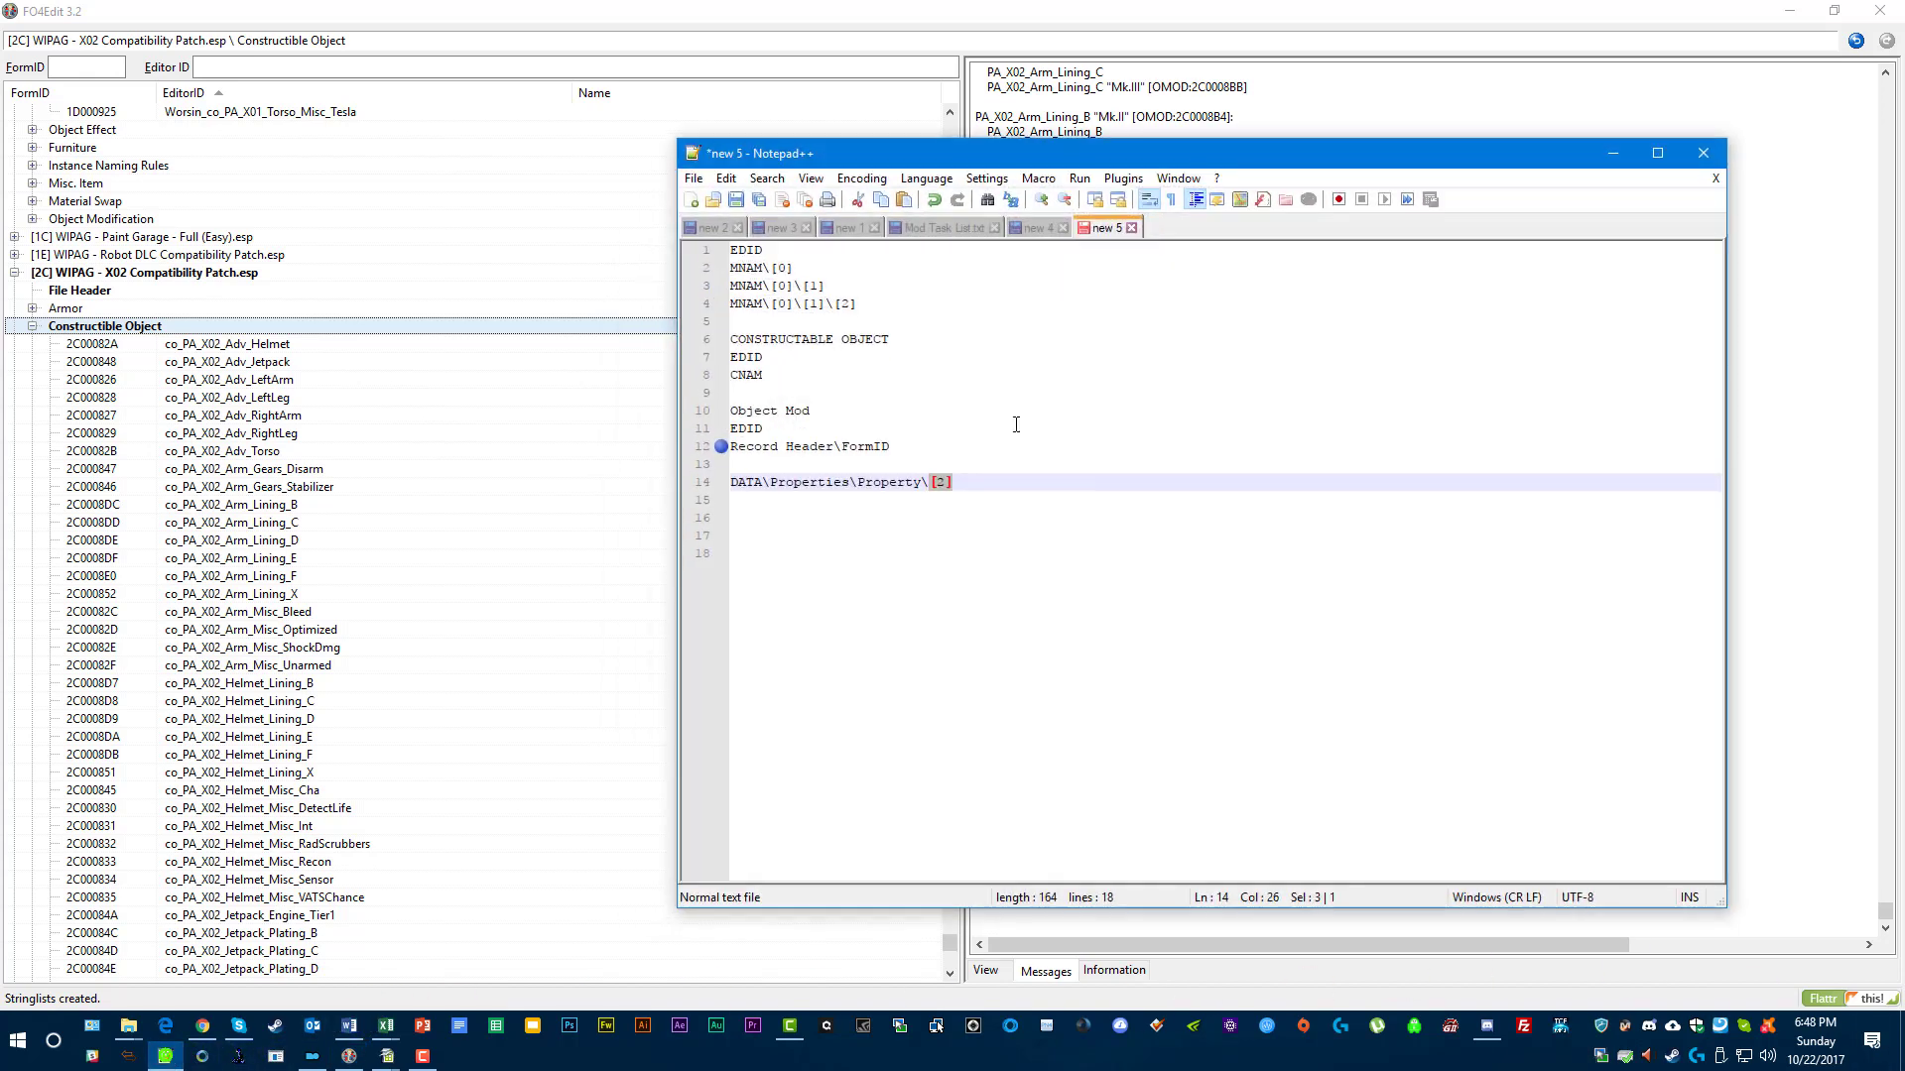
drag(1217, 157, 1830, 197)
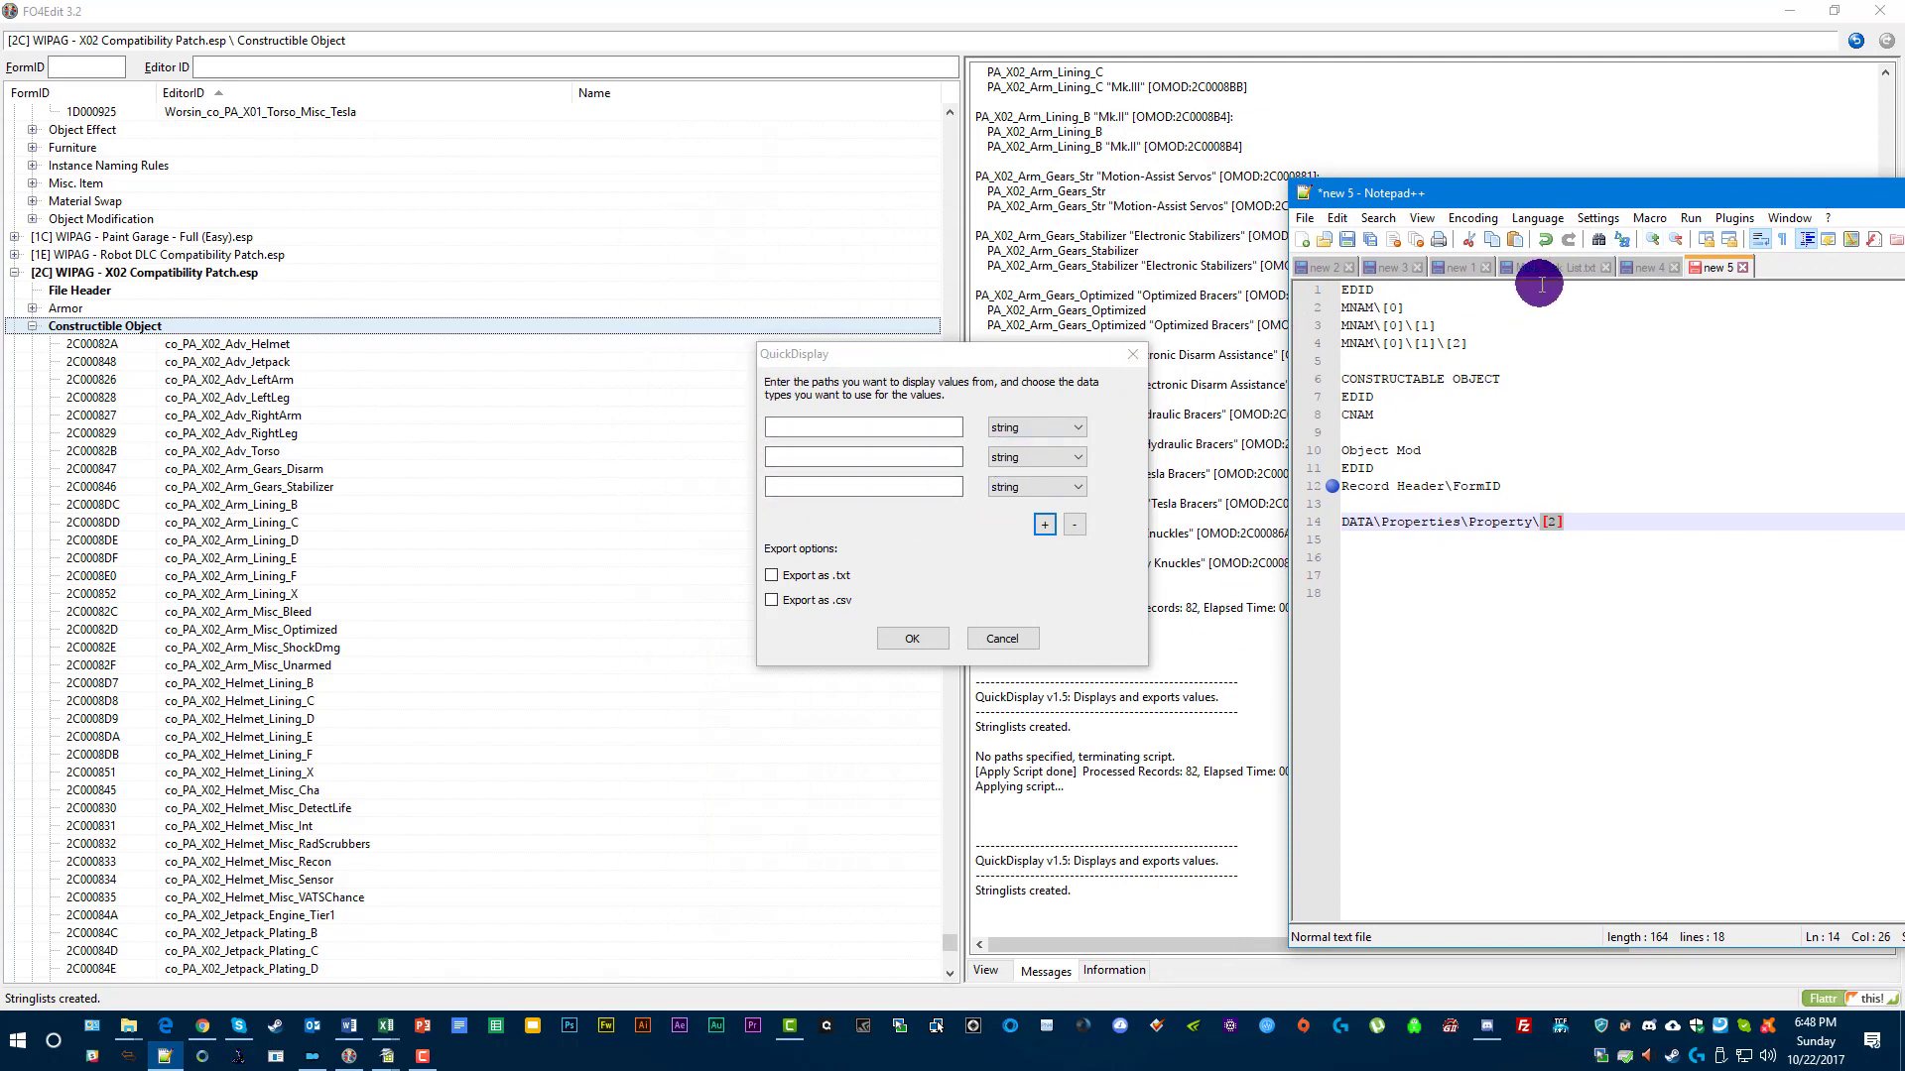
drag(1527, 183, 1450, 141)
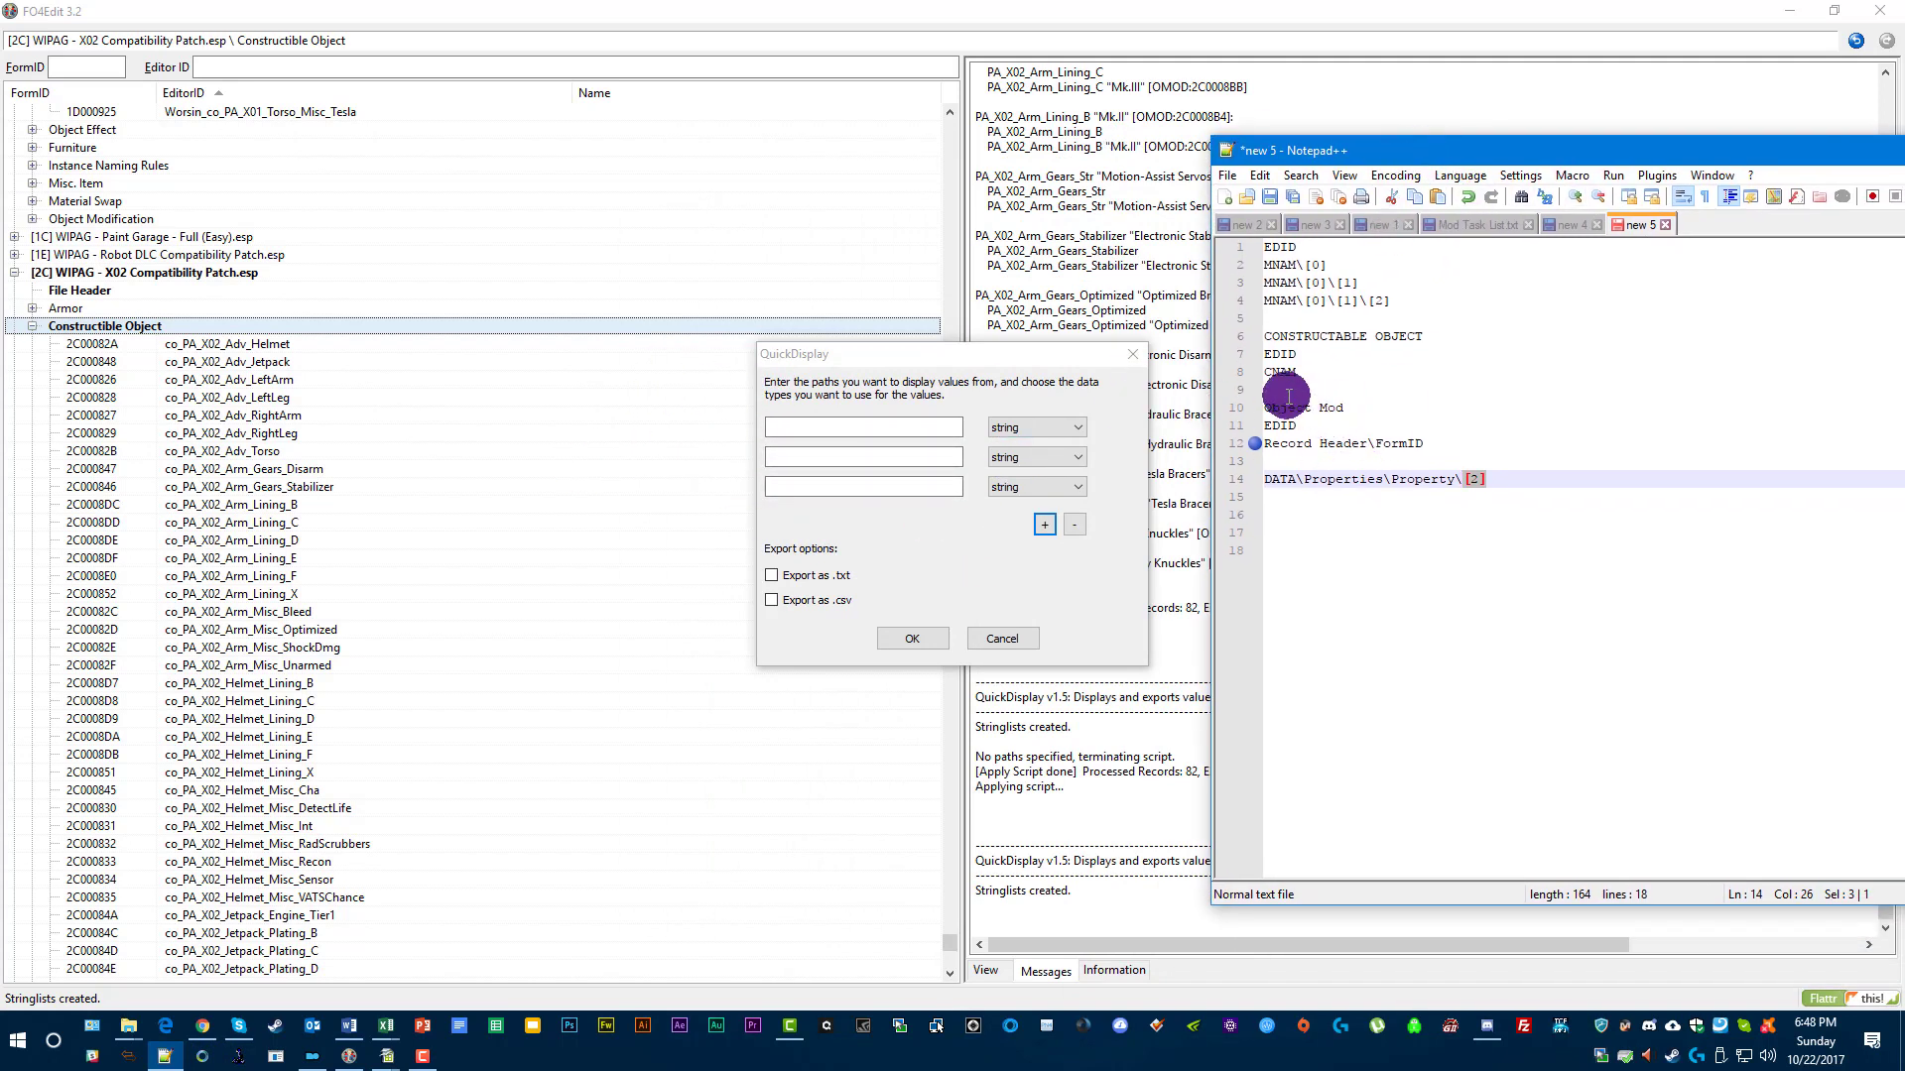
click(1286, 354)
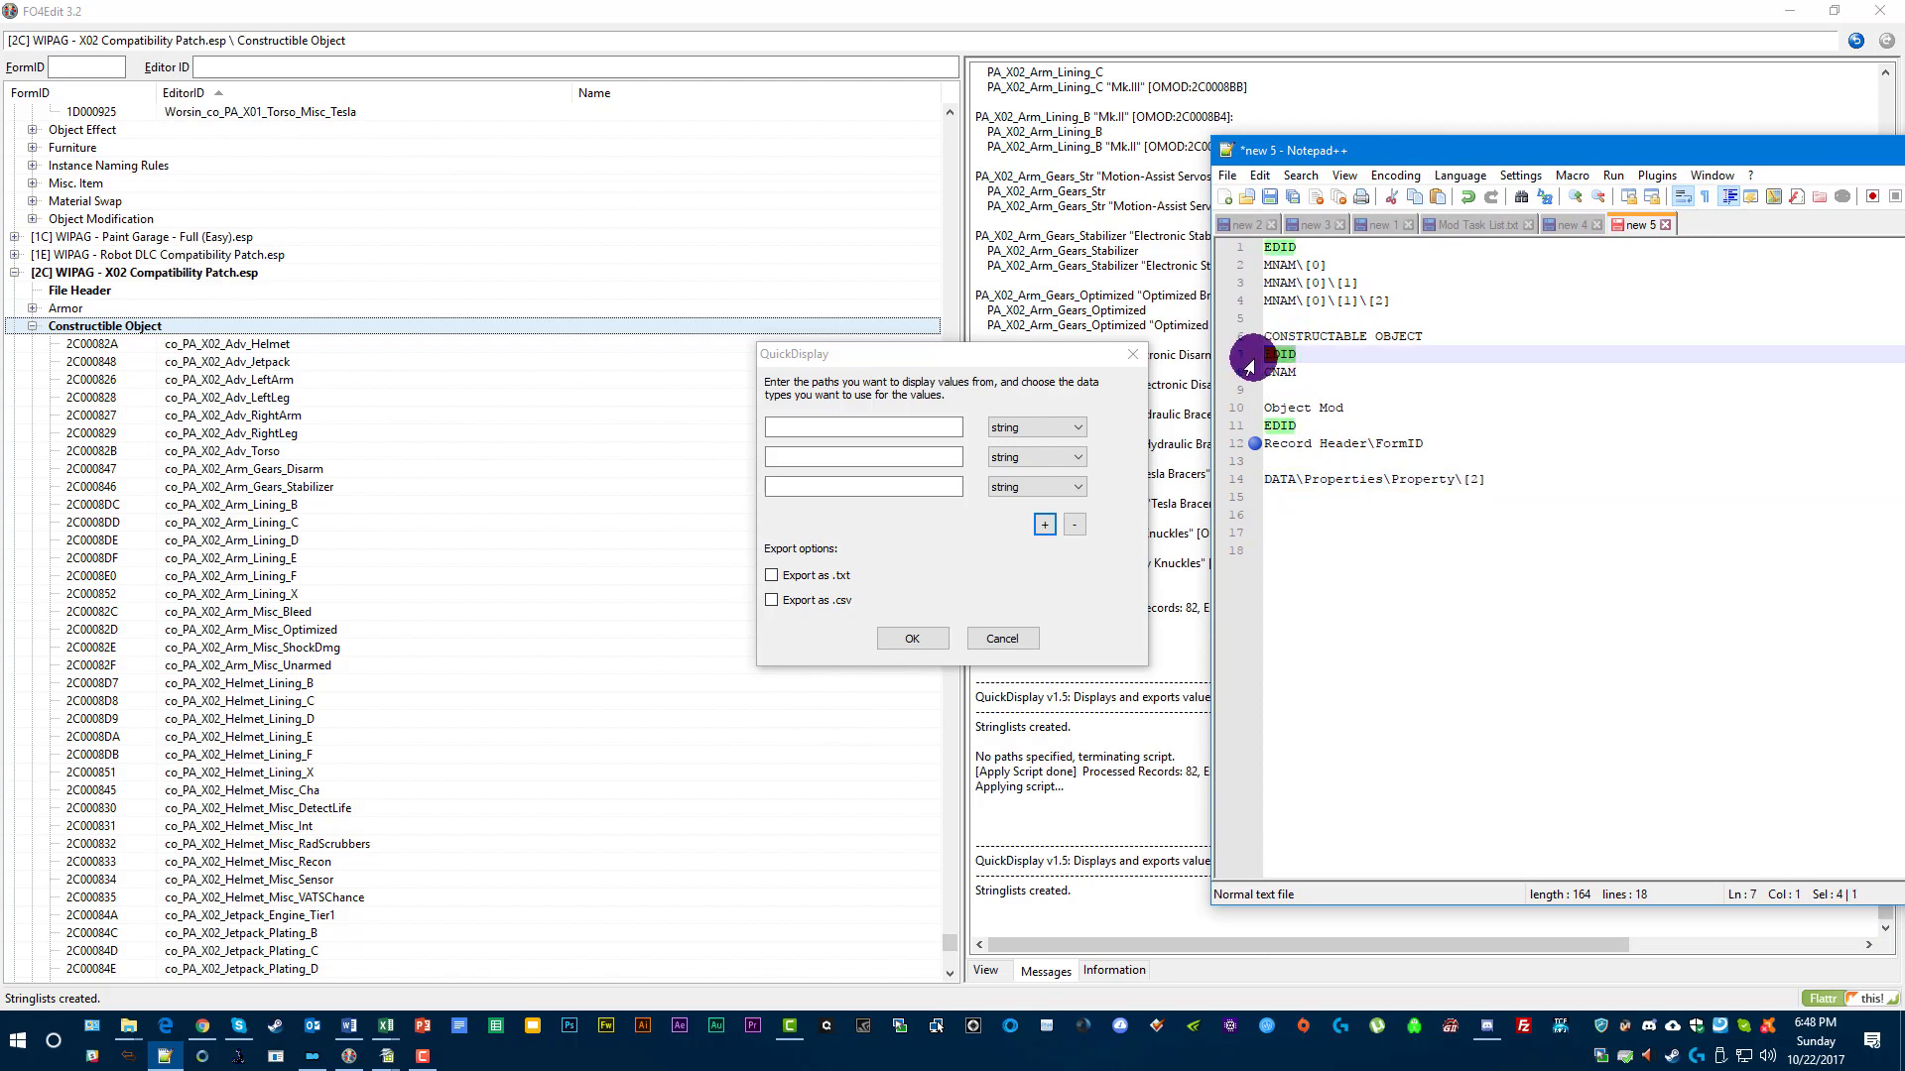
click(805, 427)
text(EDID)
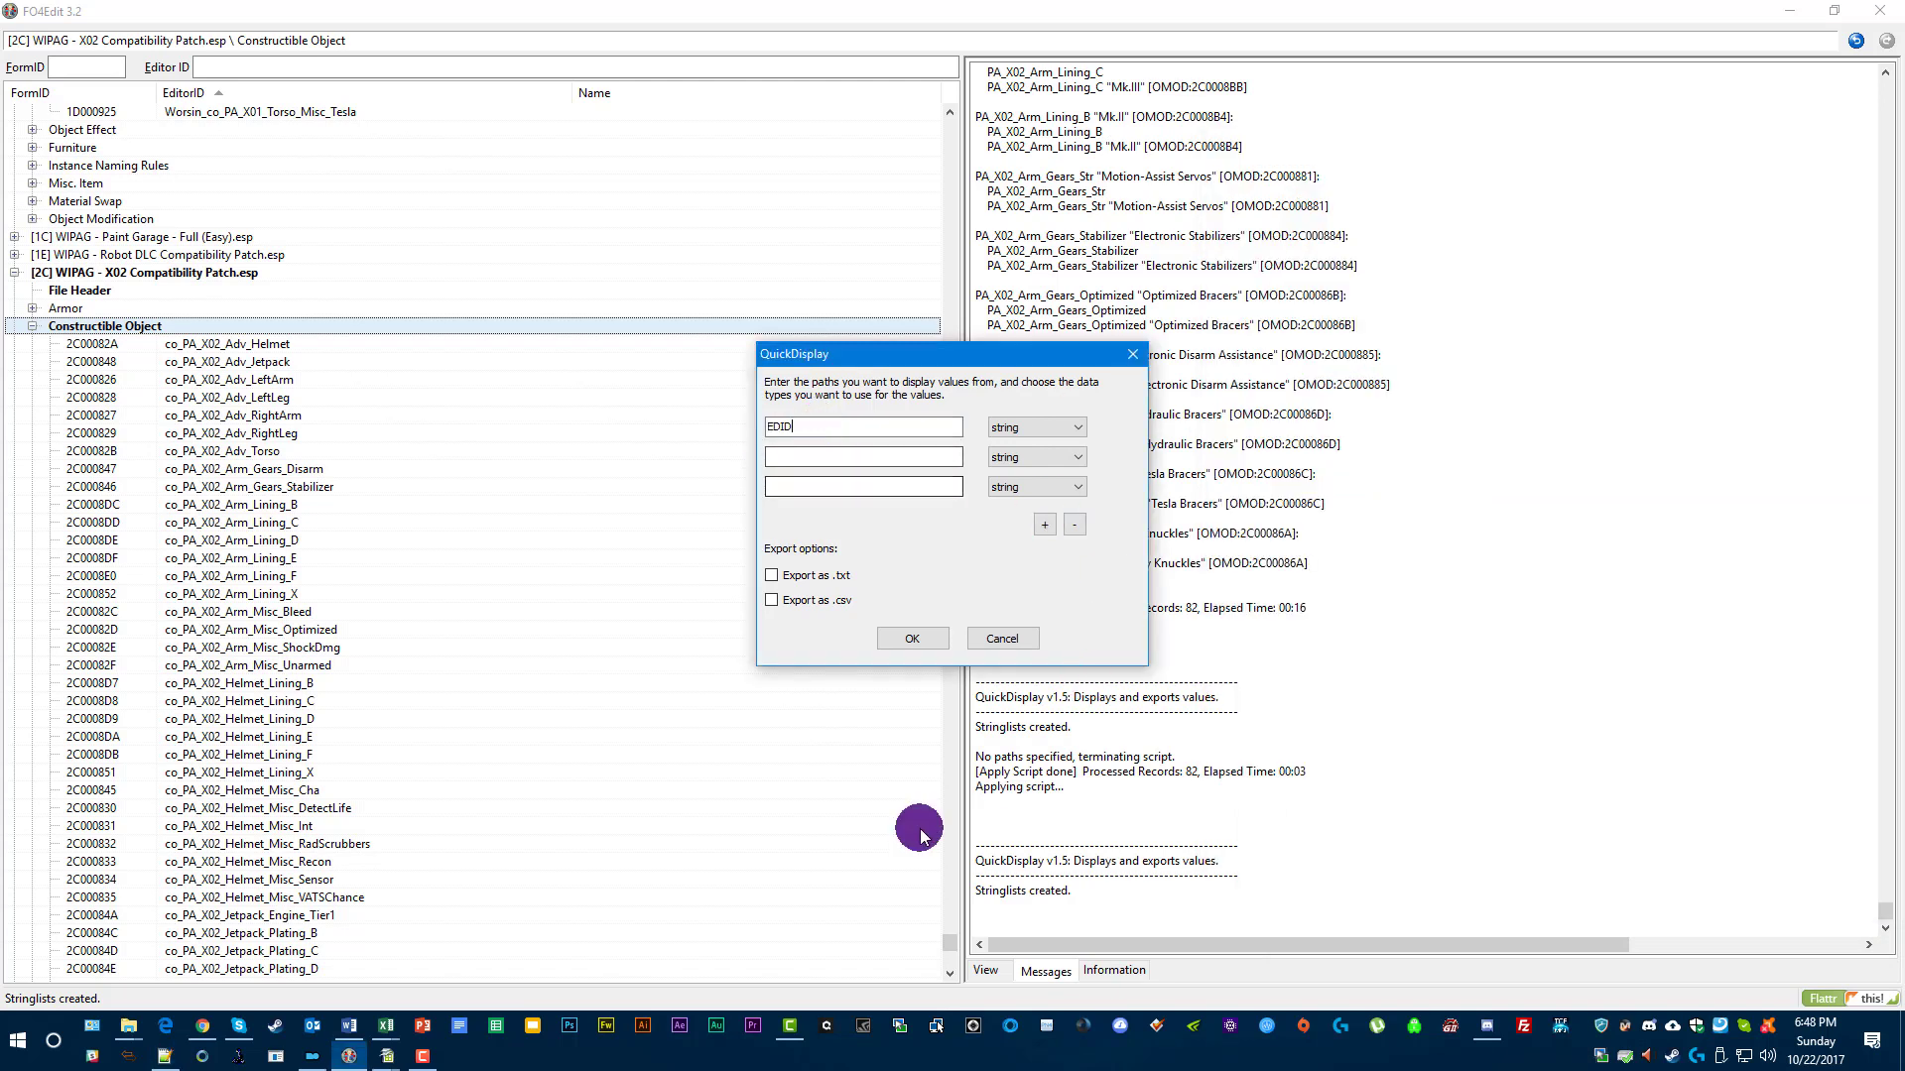
Check the notes, add CNAM as the second QuickDisplay path, enable CSV export and run the script on the Constructible Object records.
click(162, 1058)
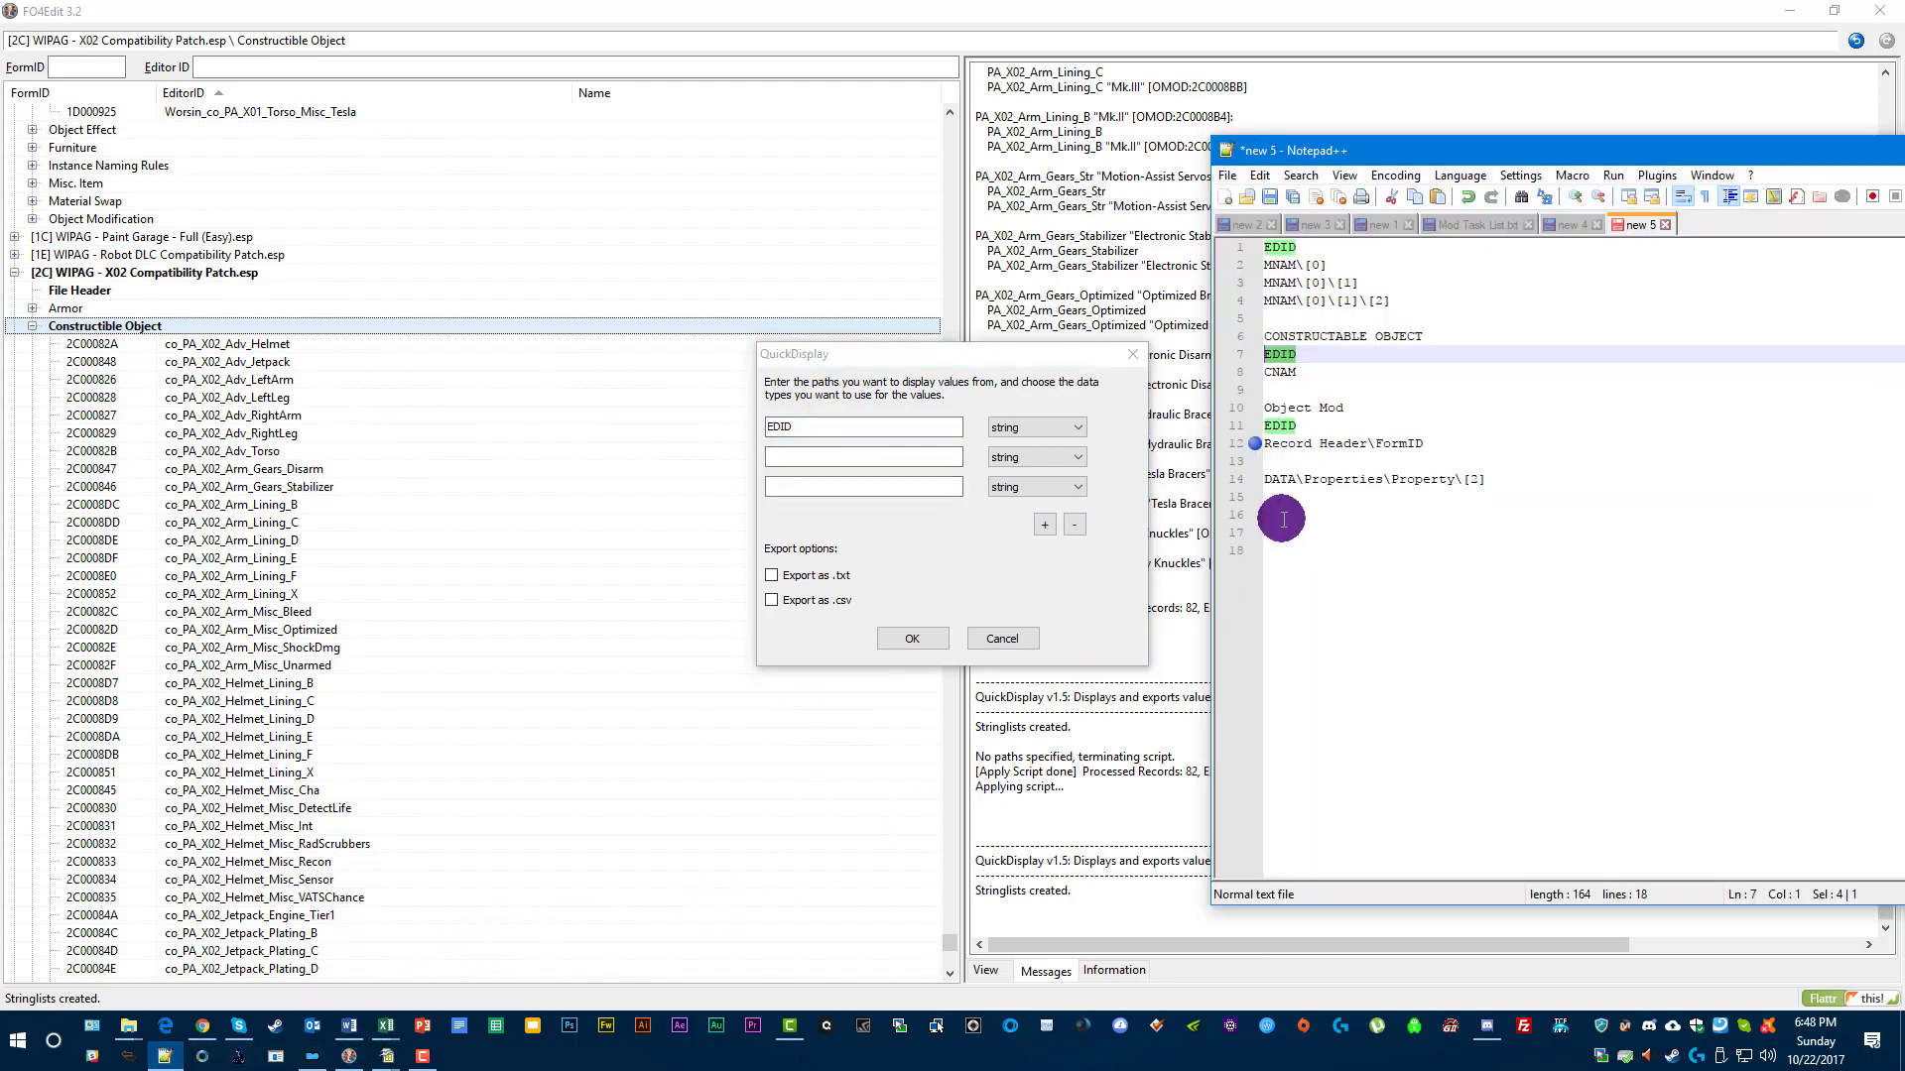
drag(1474, 149, 1900, 151)
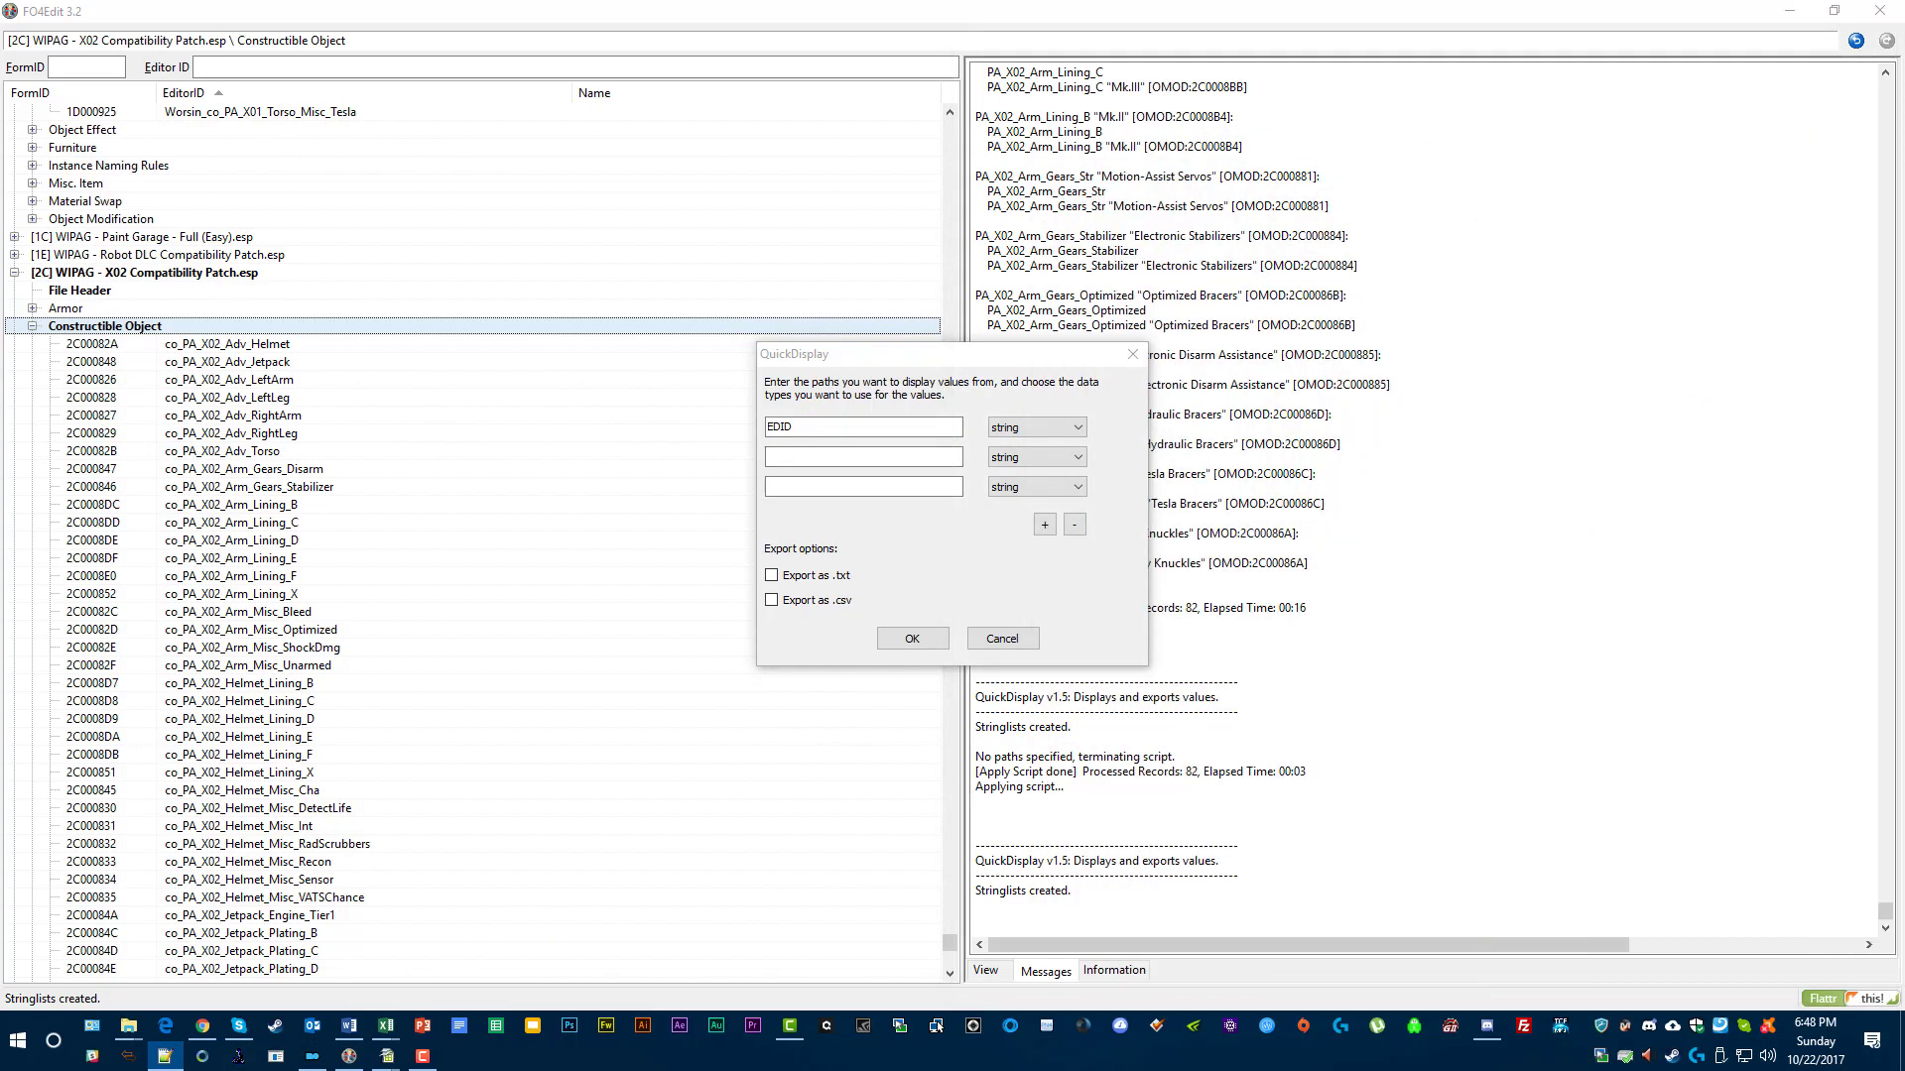
click(833, 457)
text(CNAM)
click(773, 602)
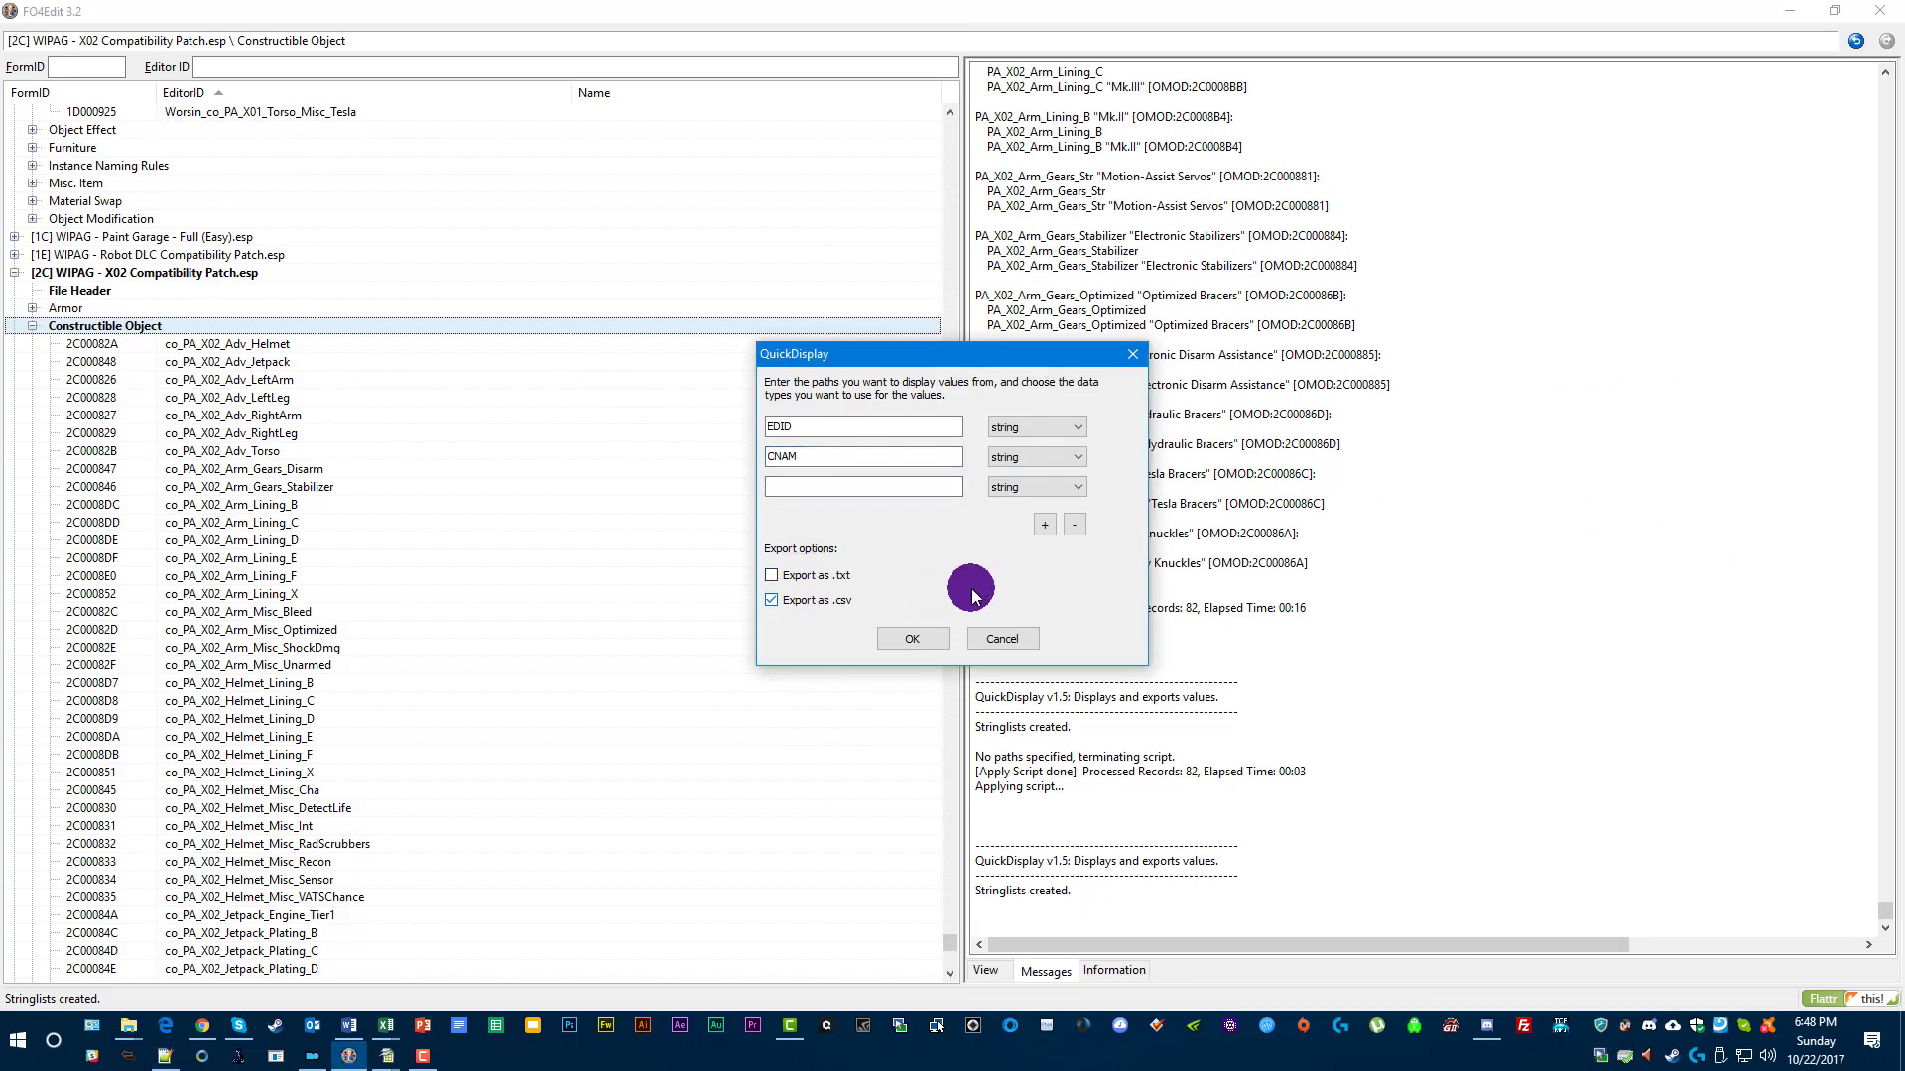
click(912, 639)
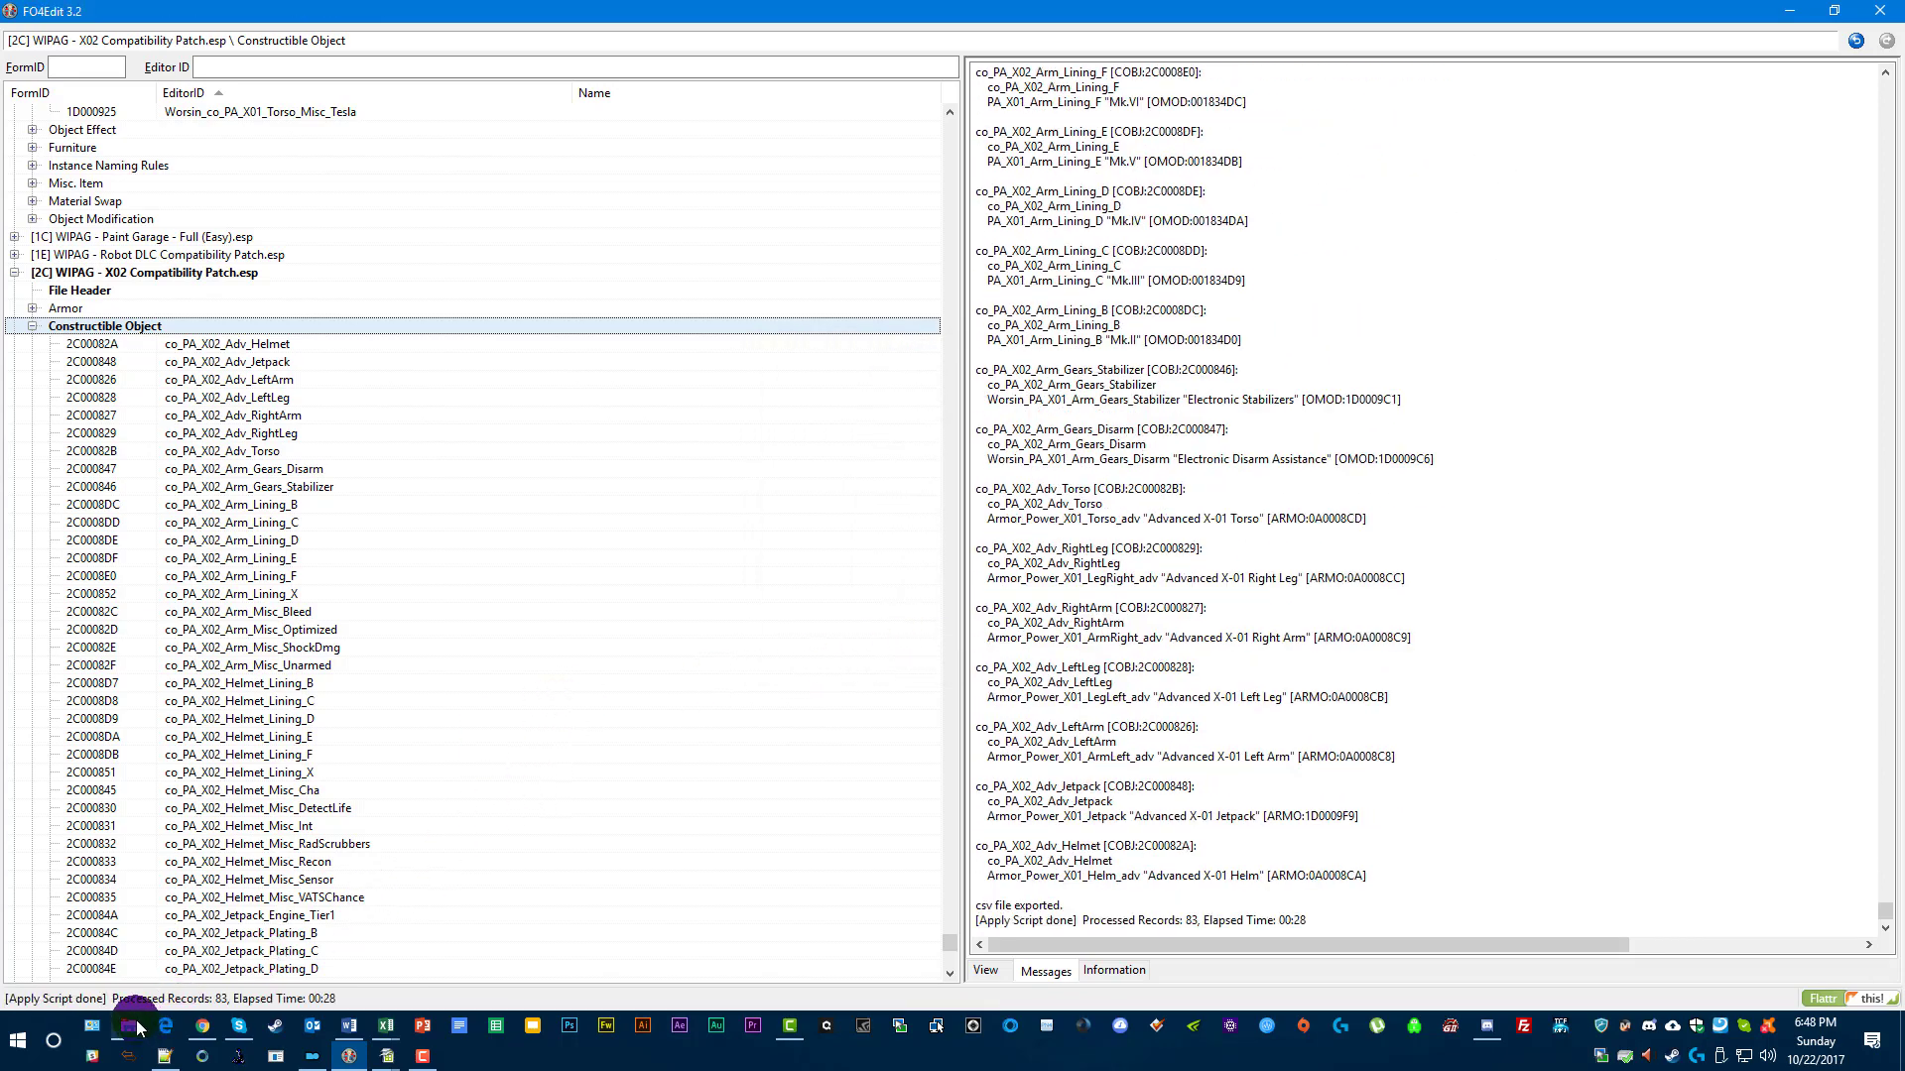
Switch to the Edit Scripts folder in File Explorer and delete the old Exported.txt file.
right_click(131, 1027)
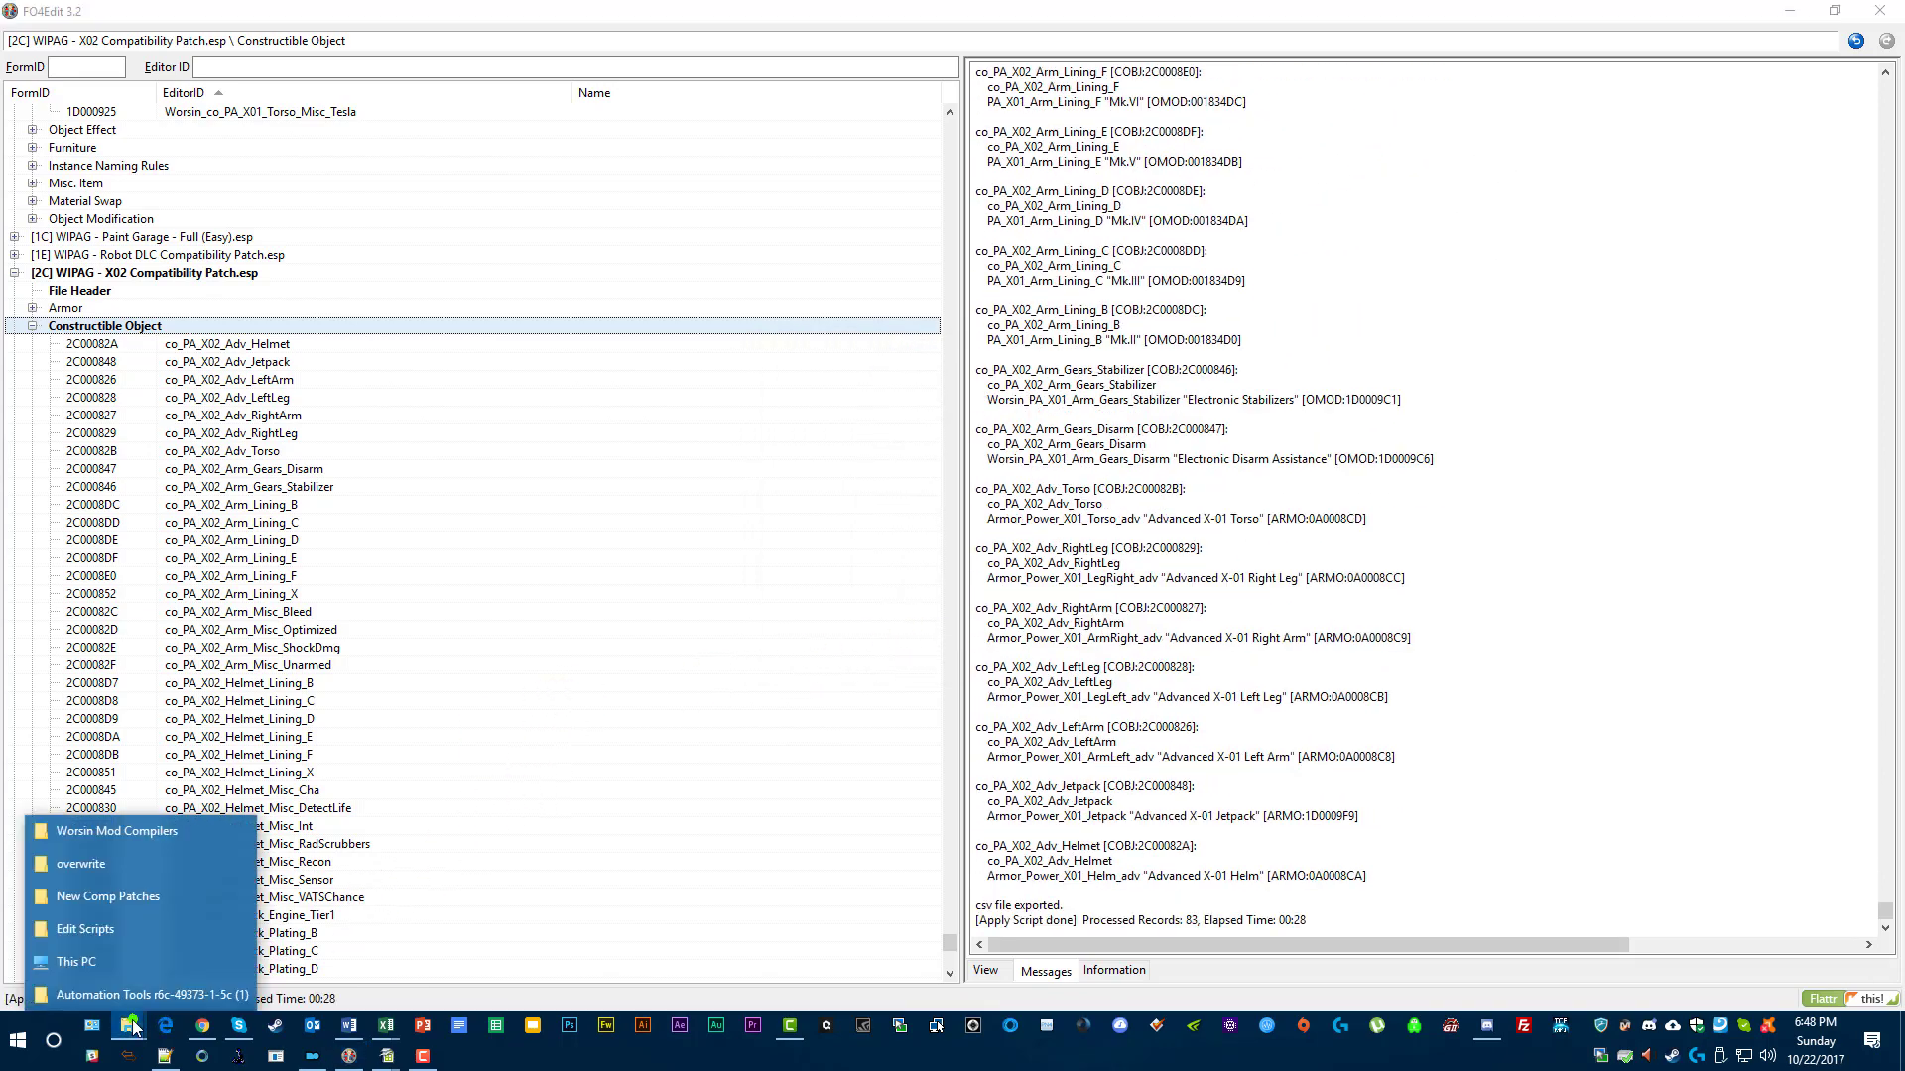
click(99, 930)
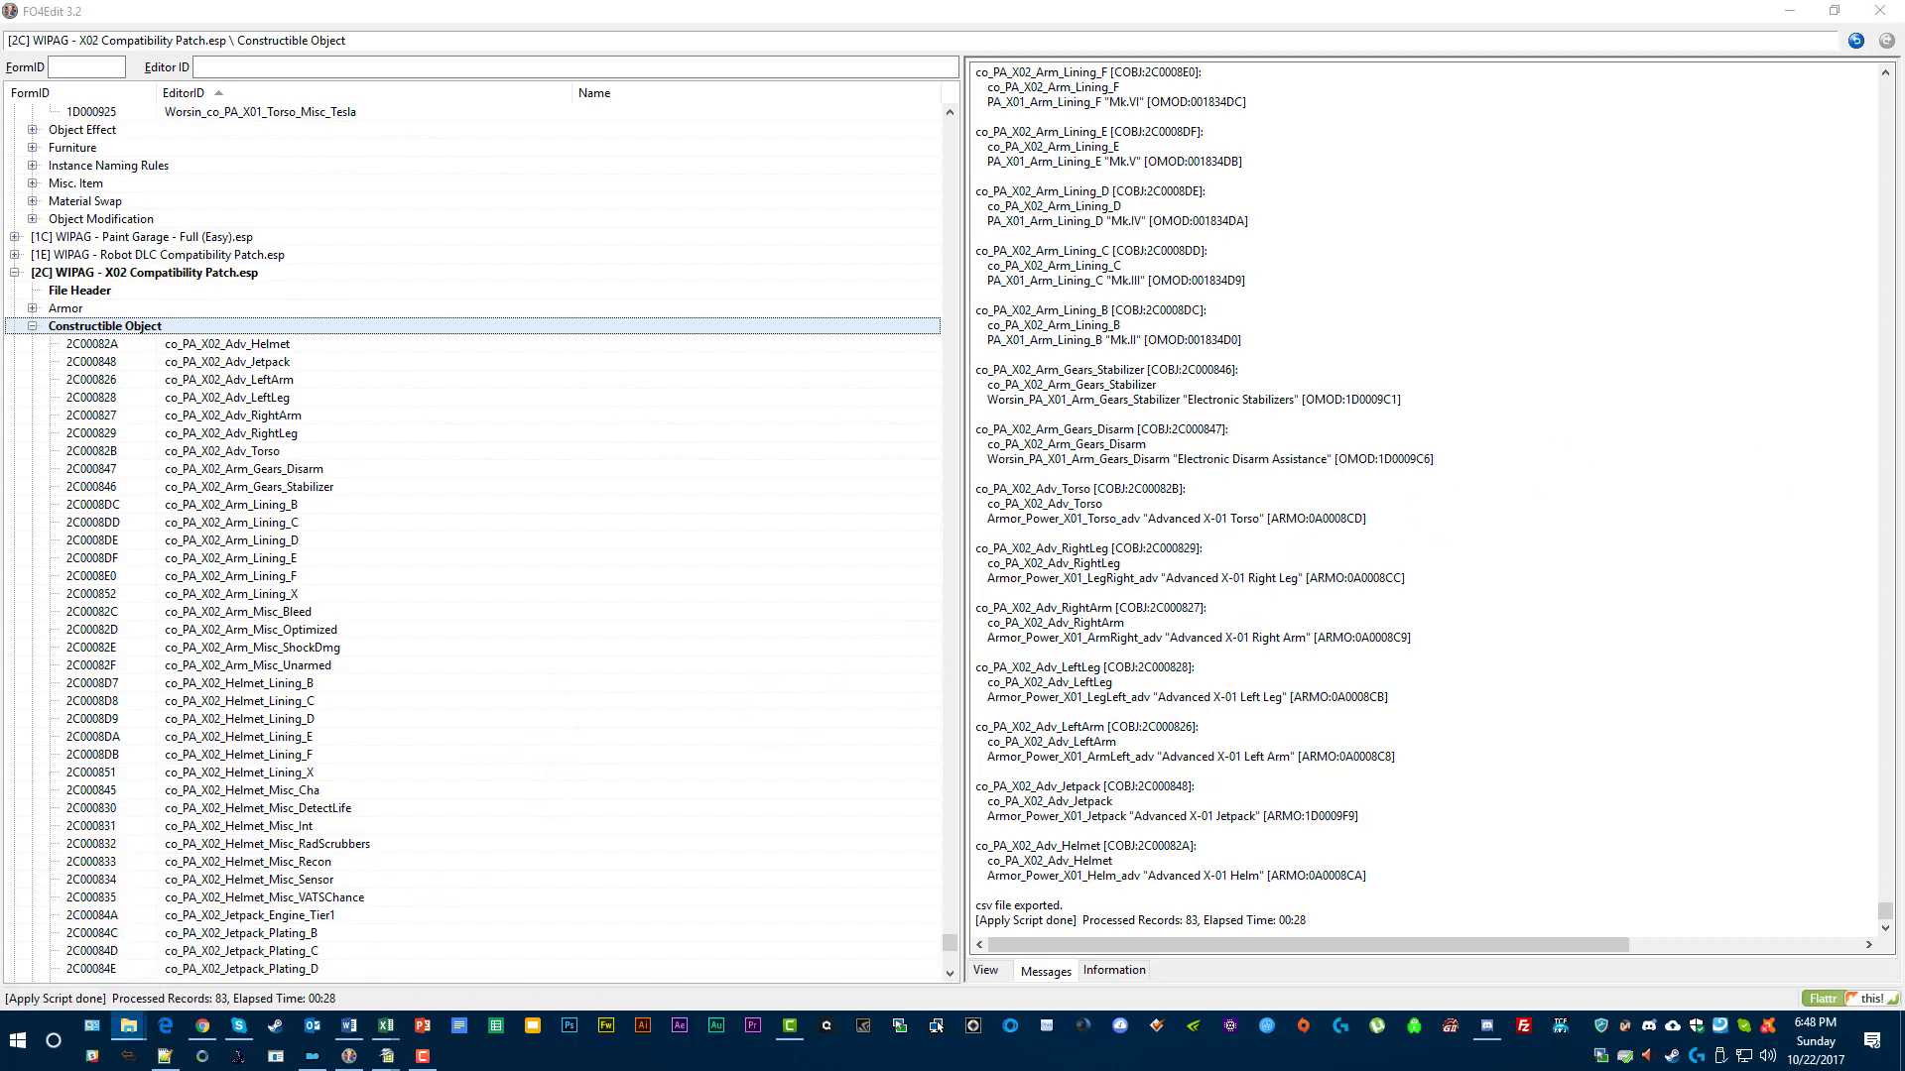
drag(1175, 214, 526, 156)
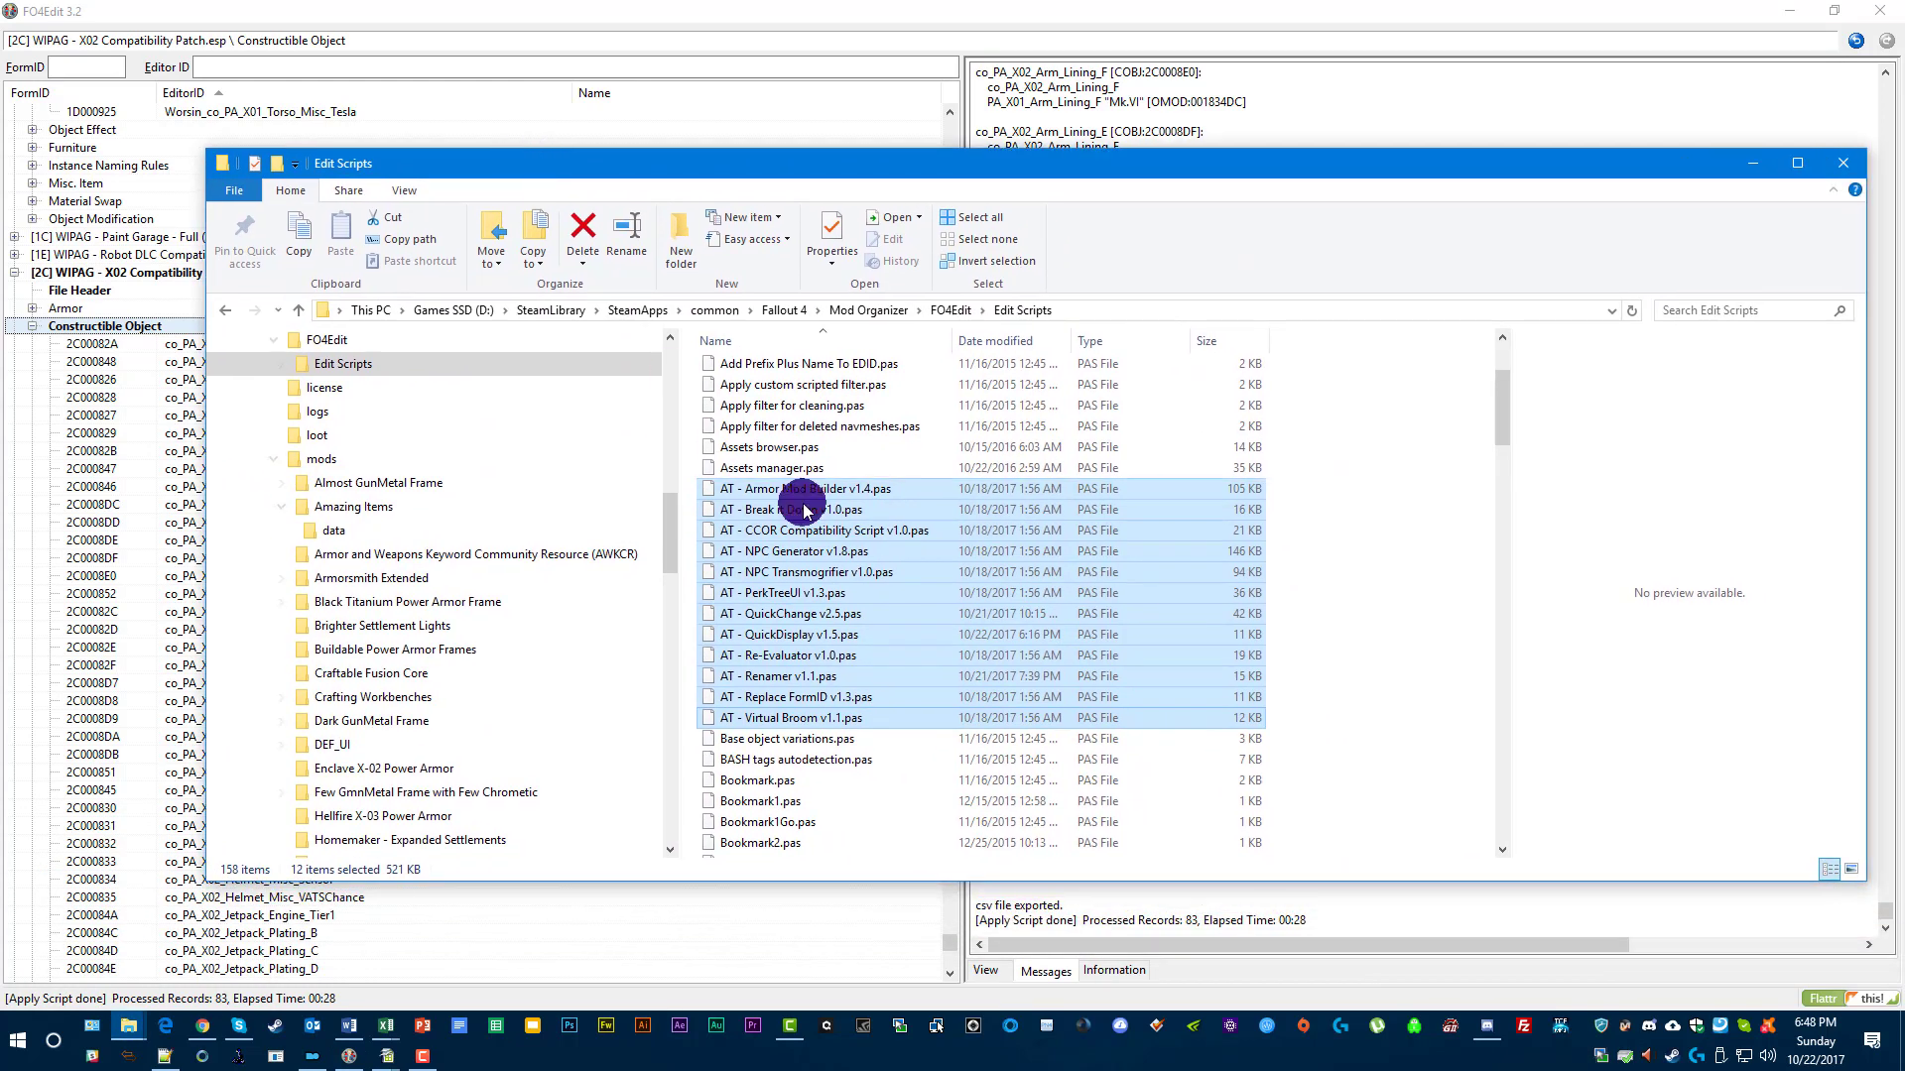
click(1384, 521)
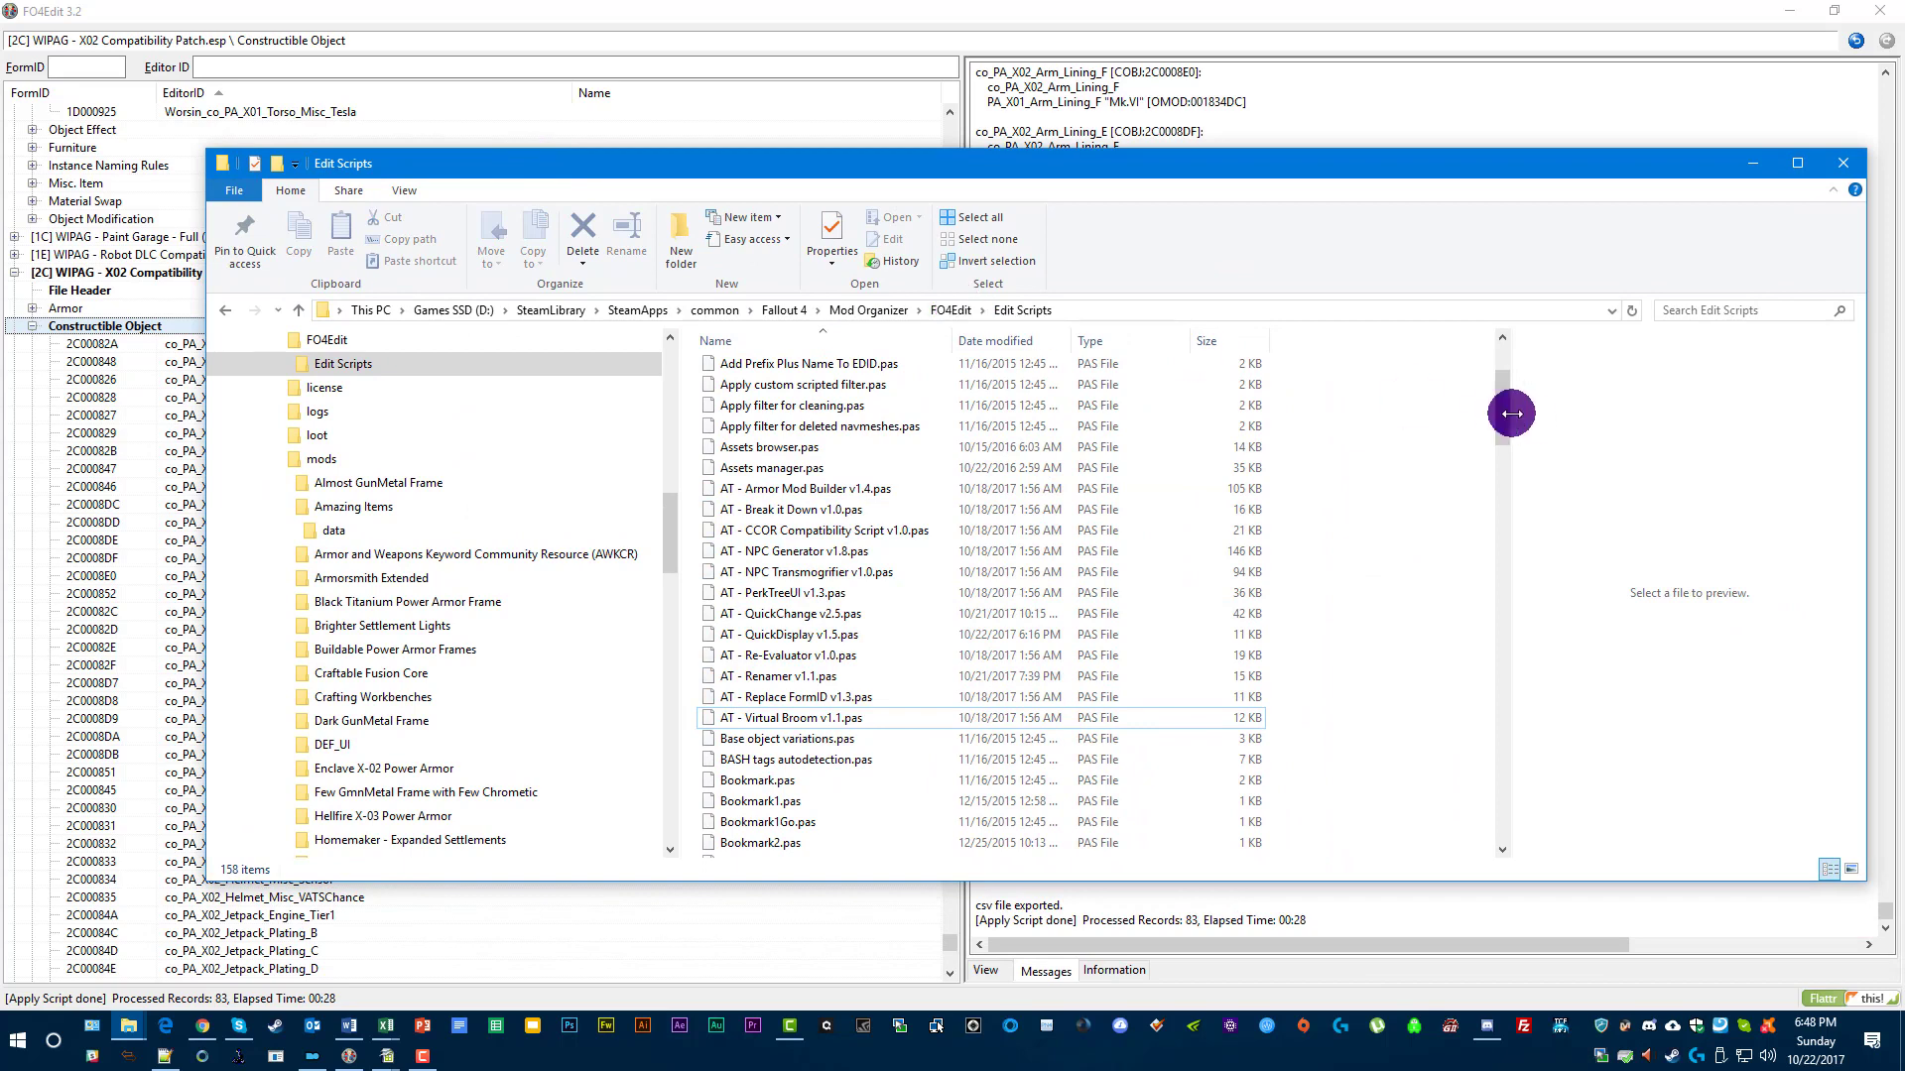
drag(1501, 415, 1493, 503)
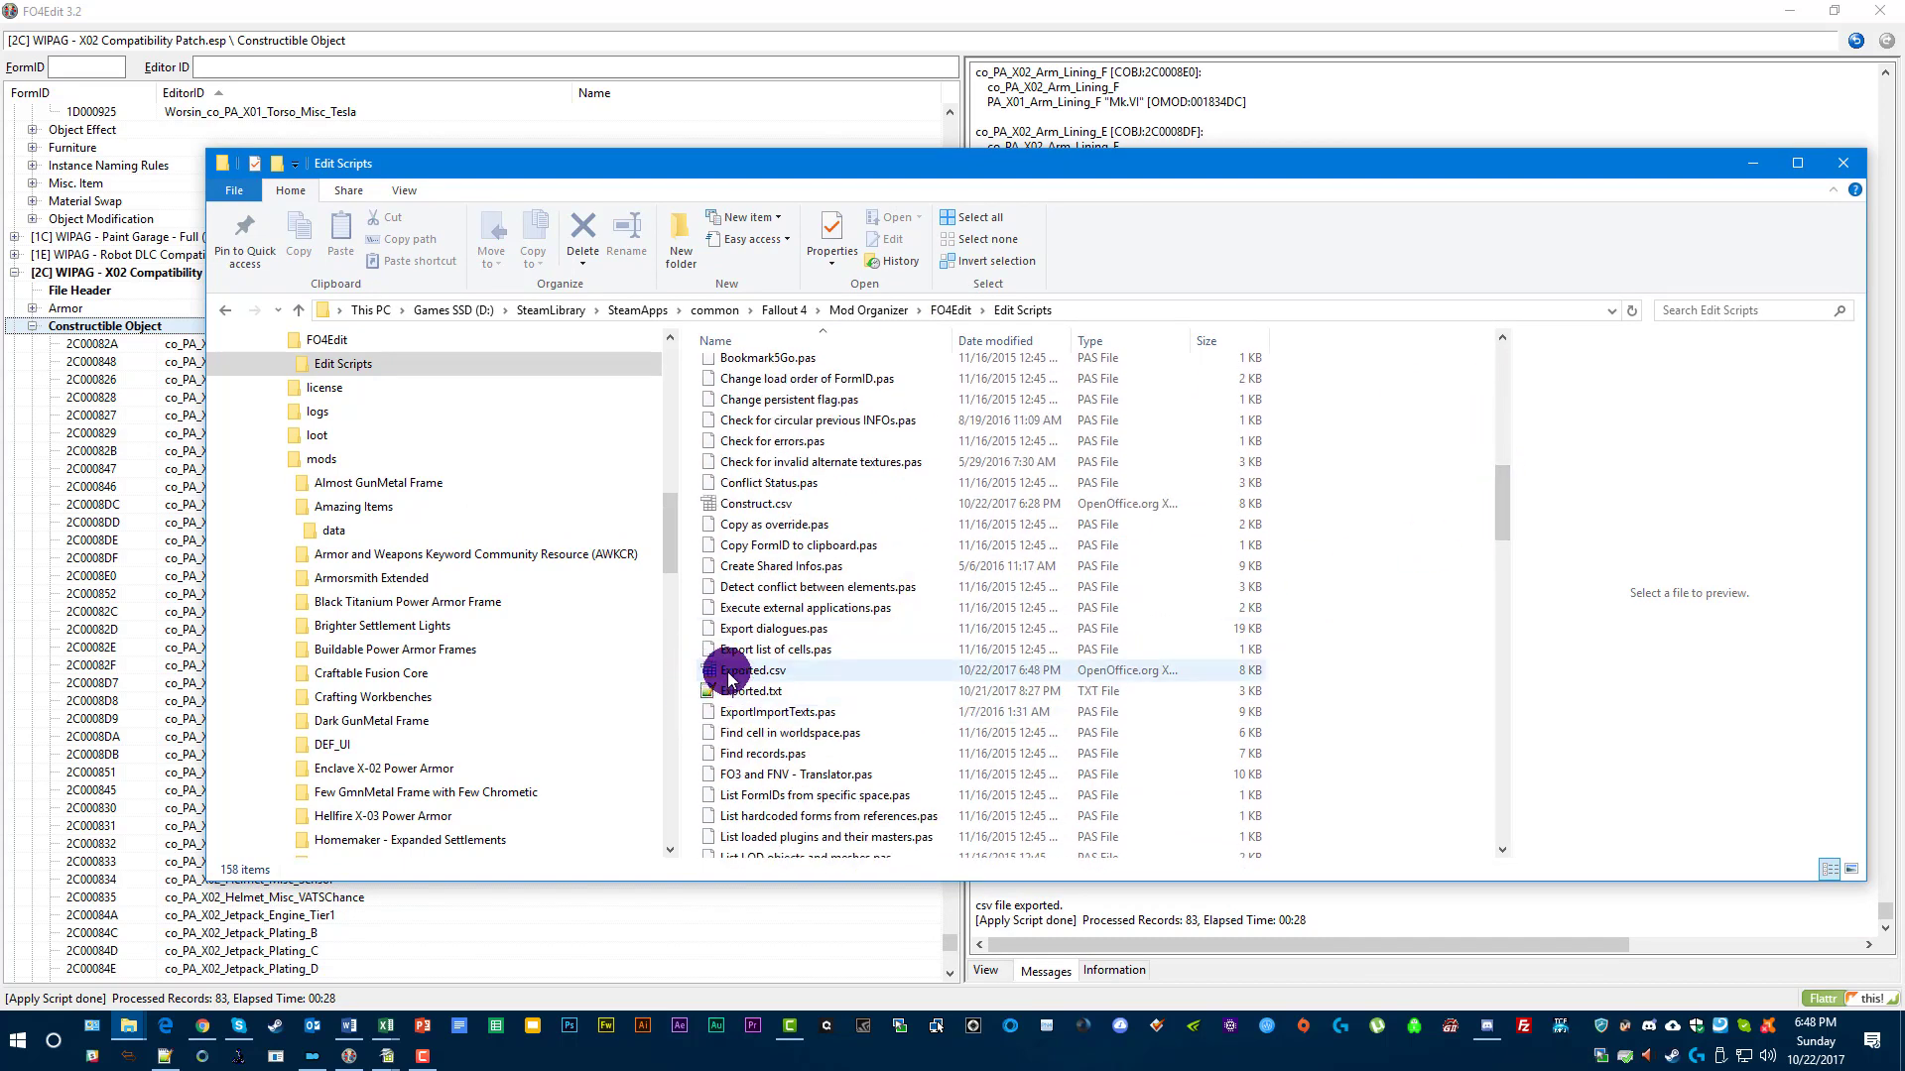
click(734, 690)
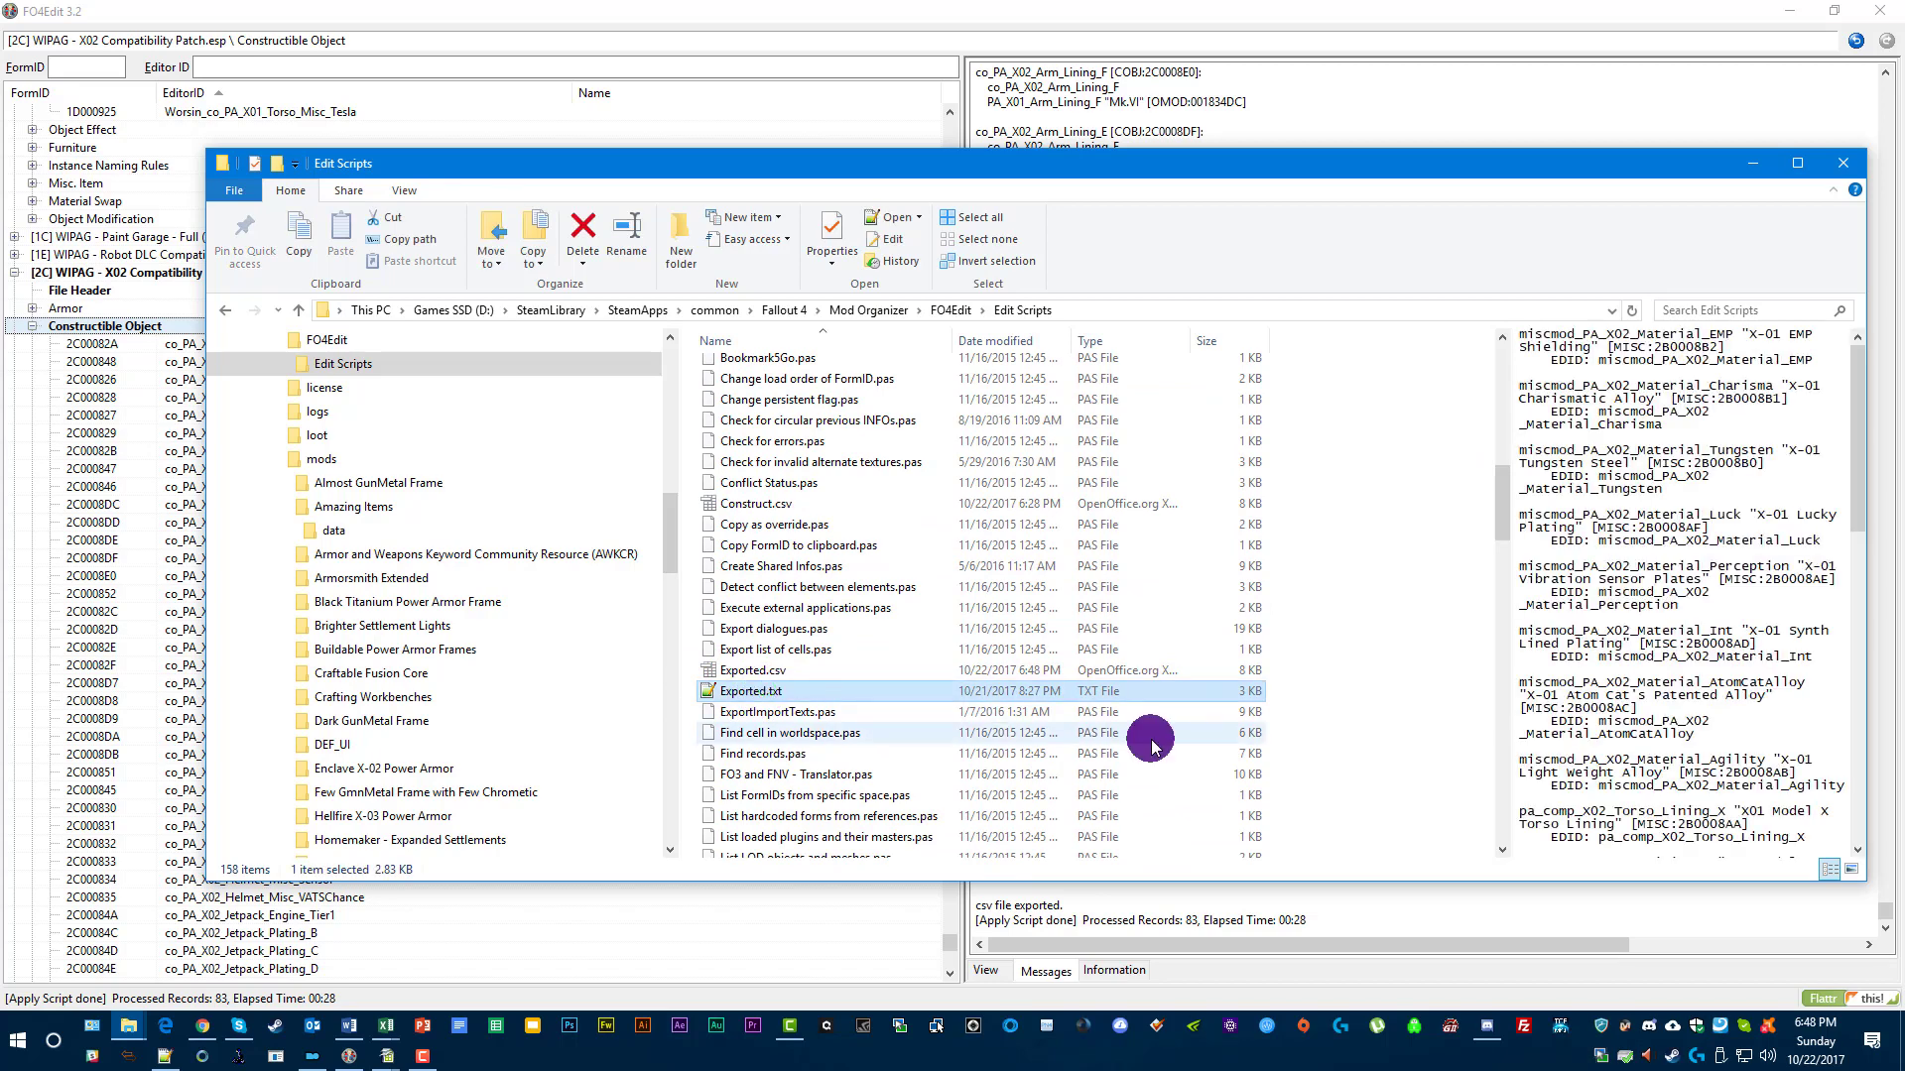
key(Delete)
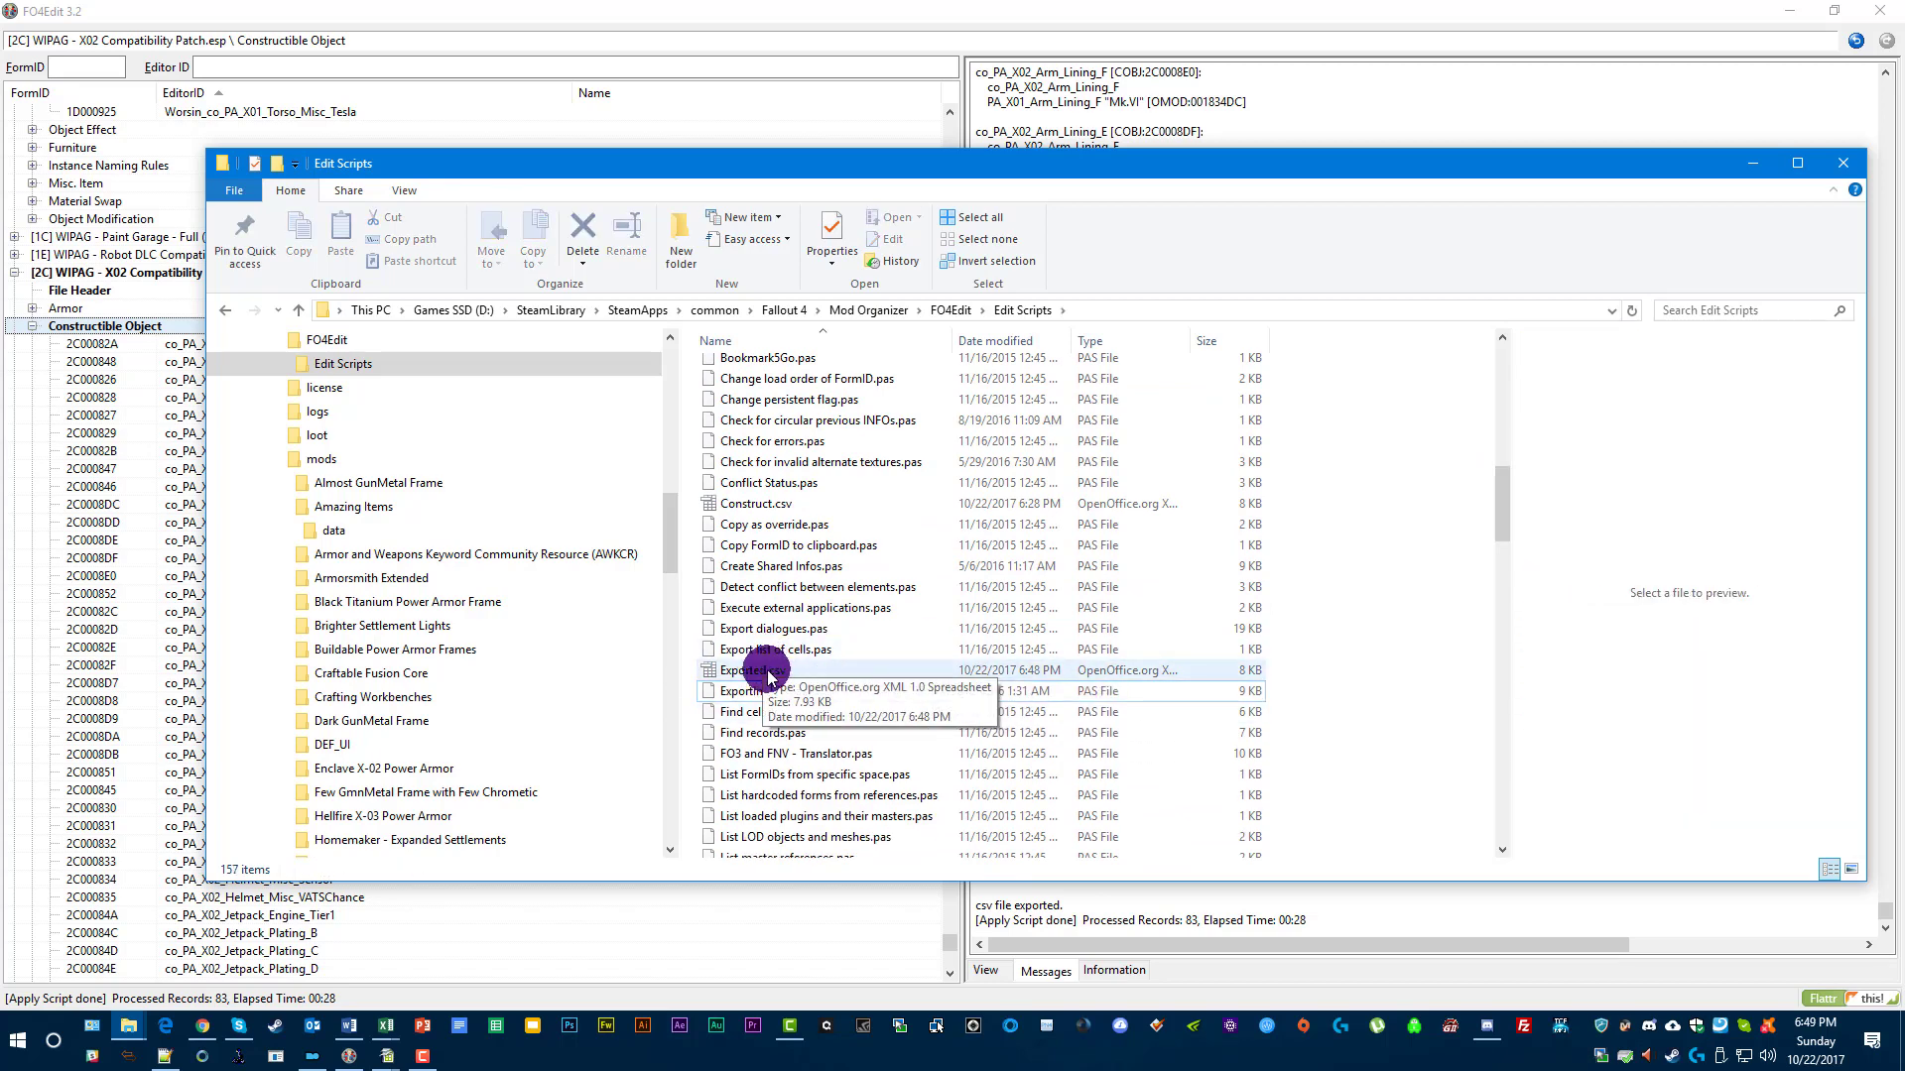
Cancel the import of Exported.csv and close the already open Construct.csv spreadsheet, discarding its changes.
double_click(739, 672)
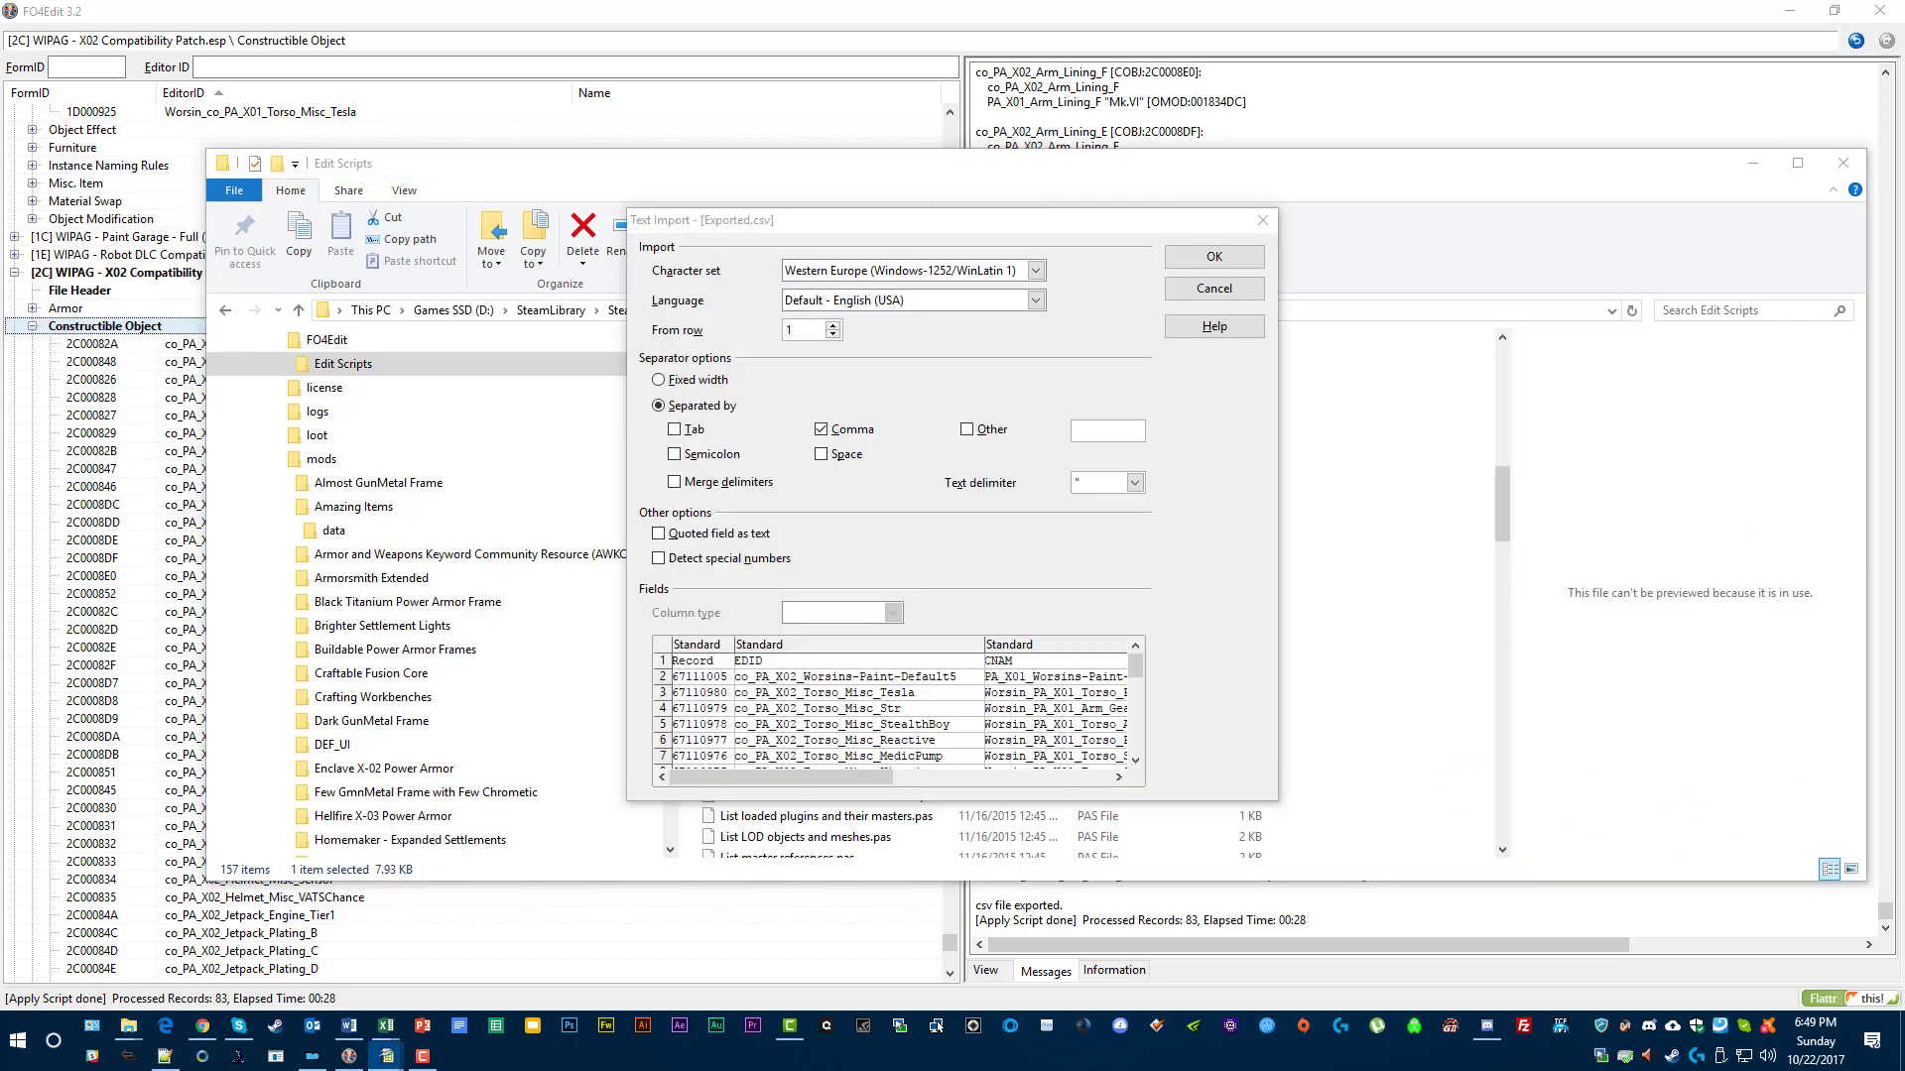
mouse_move(387, 1053)
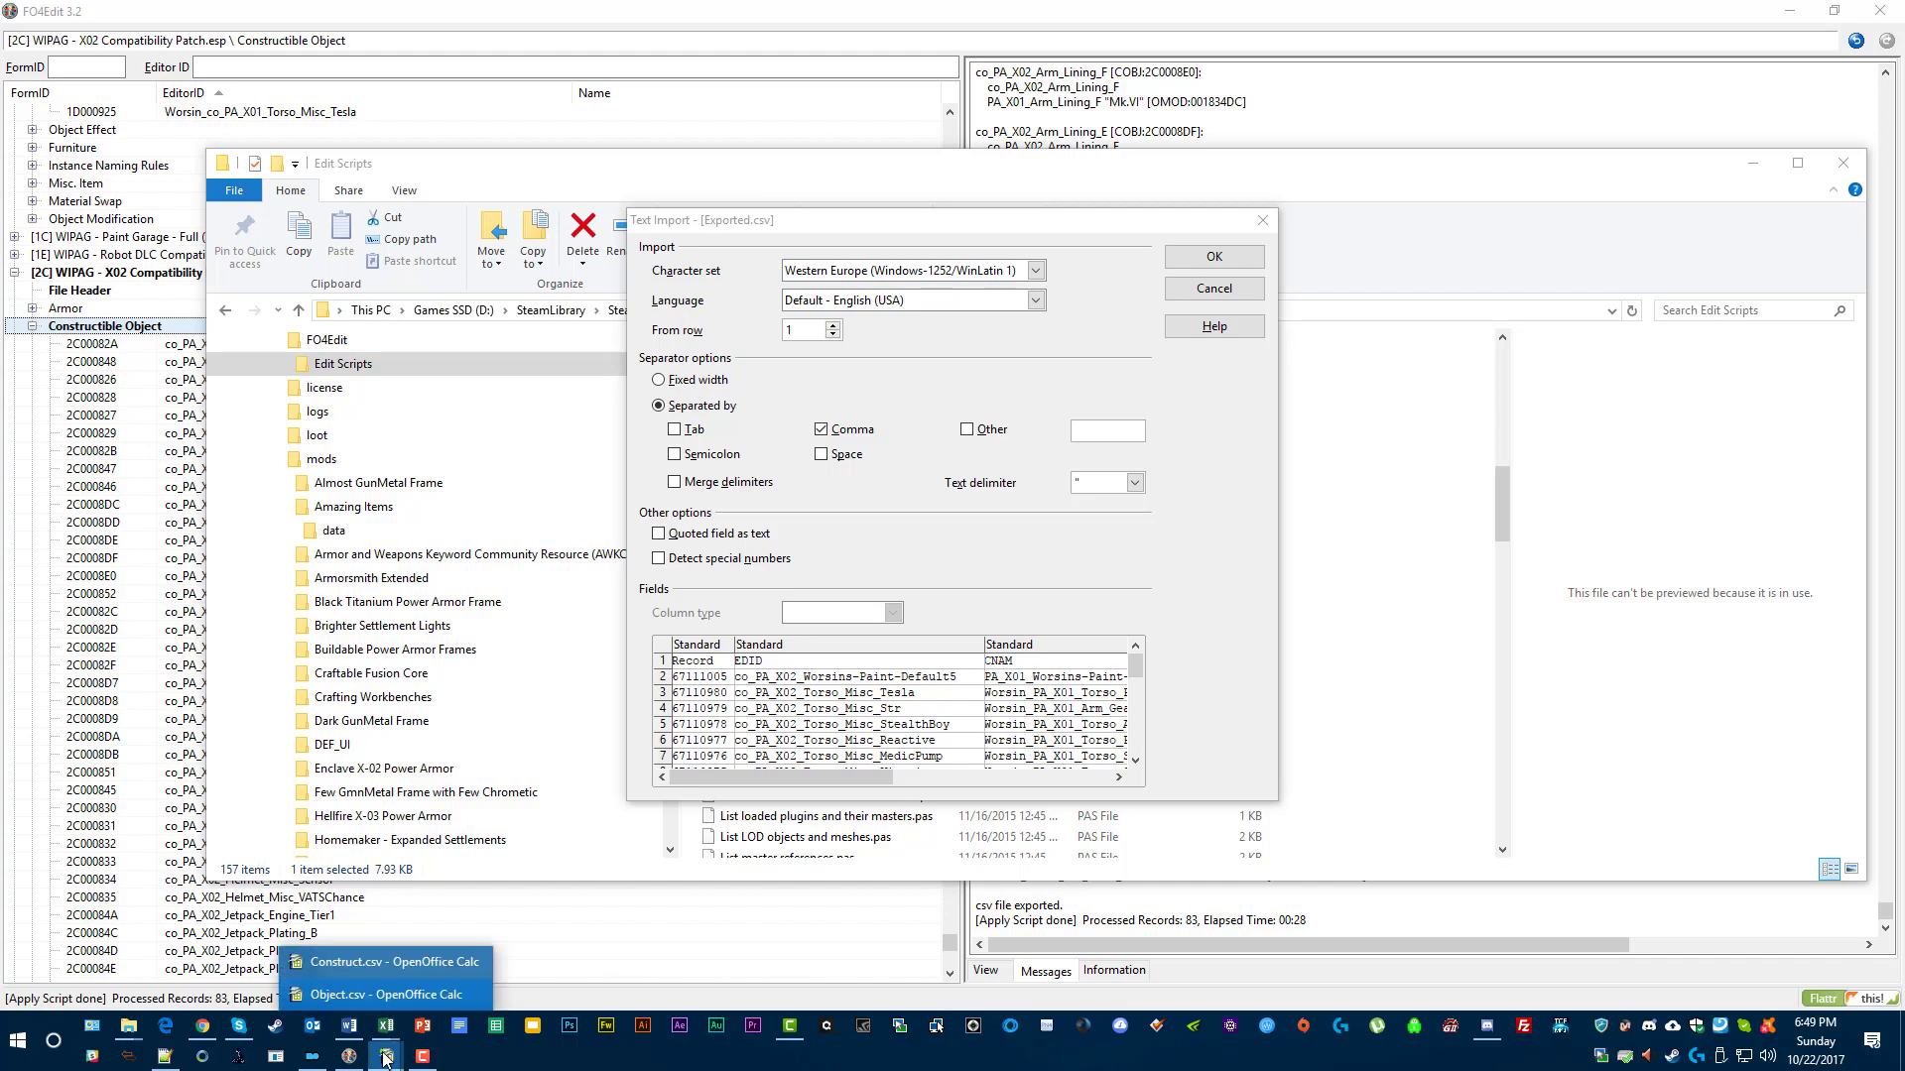
click(375, 964)
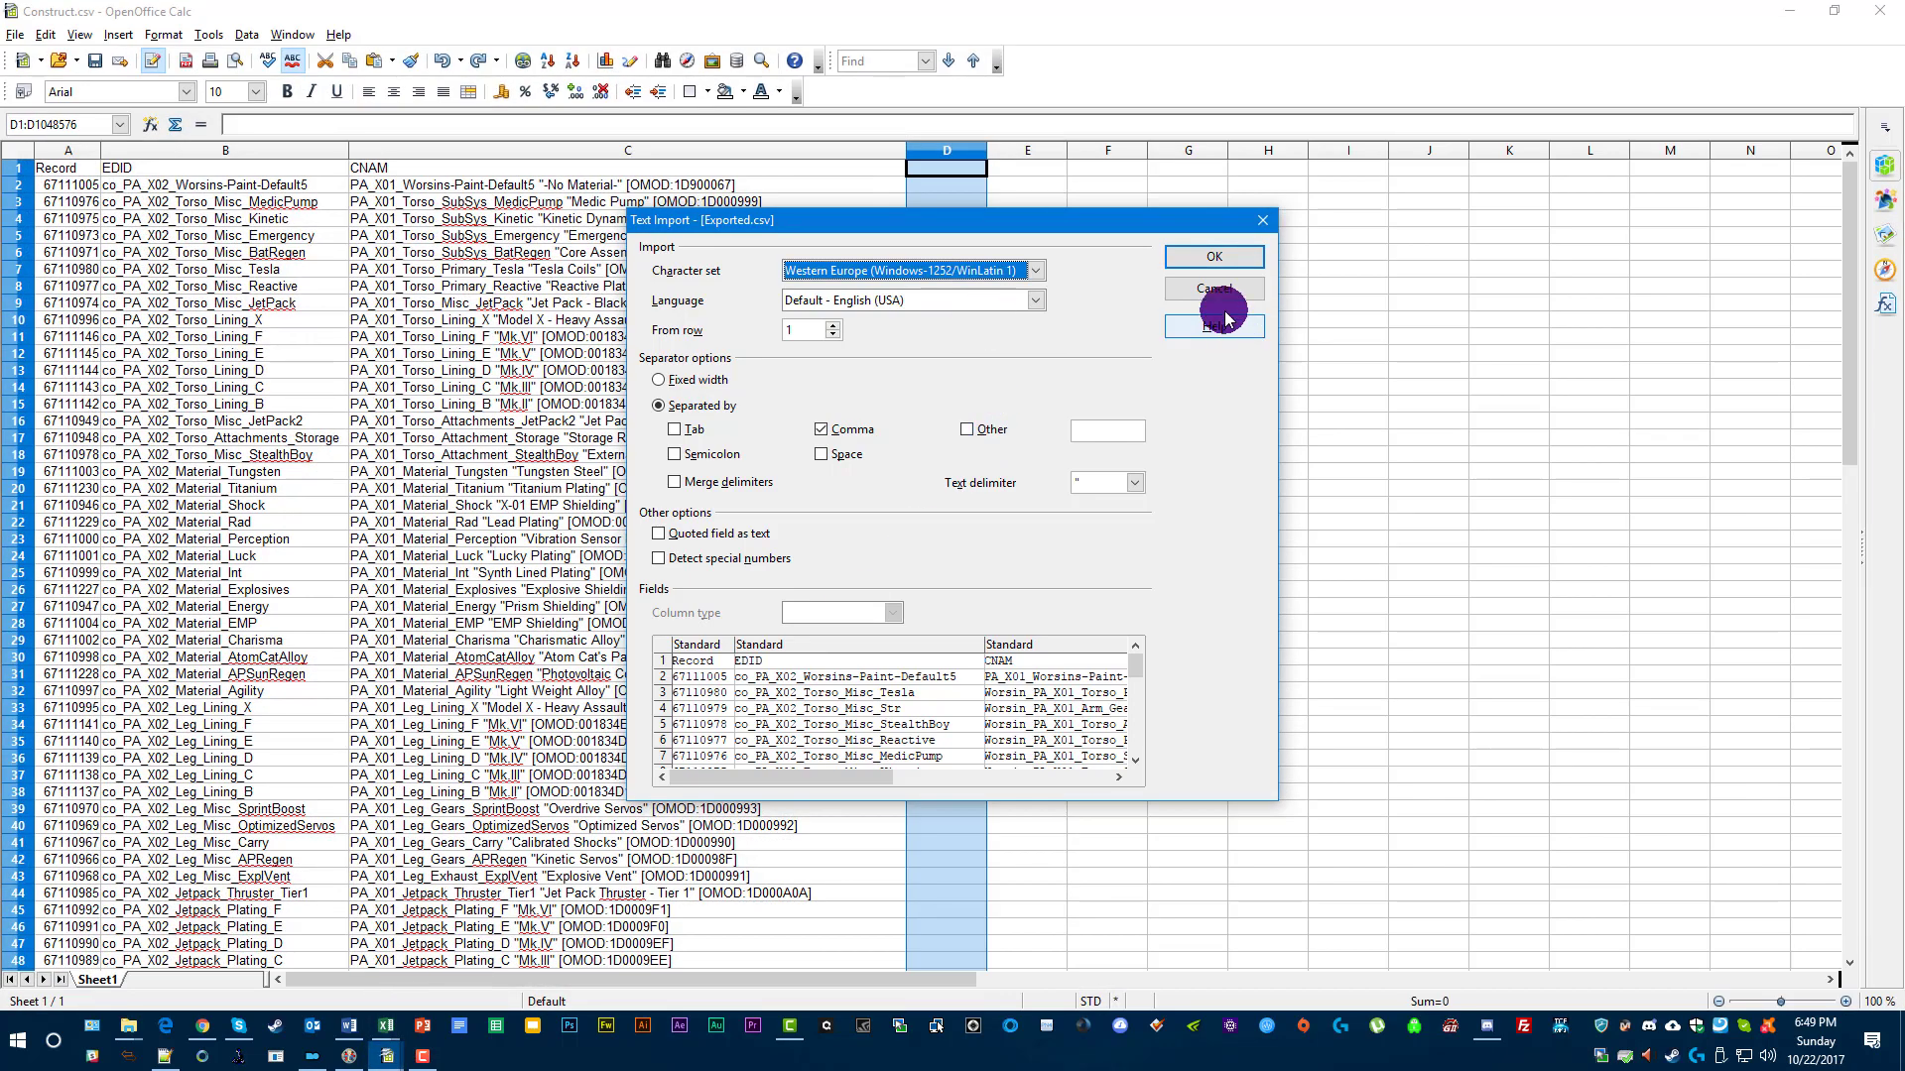
click(1227, 289)
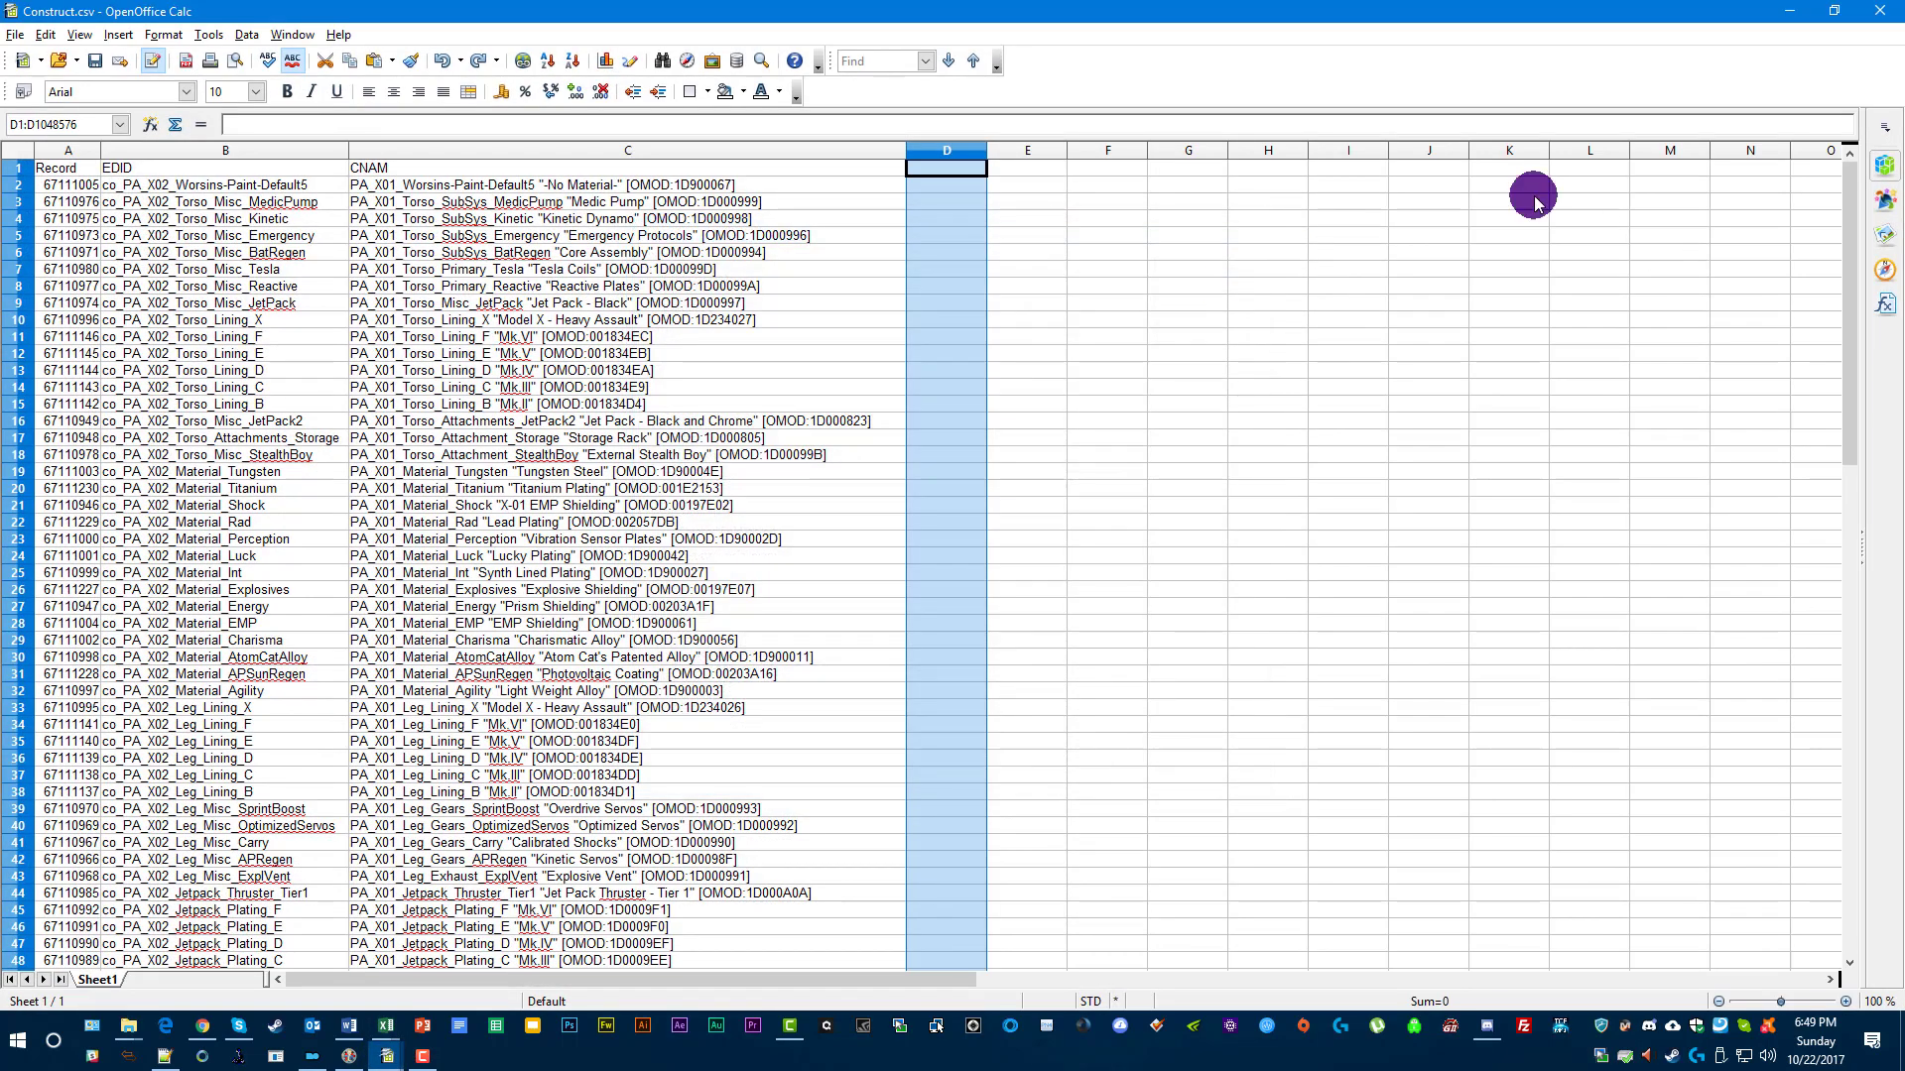
click(1878, 20)
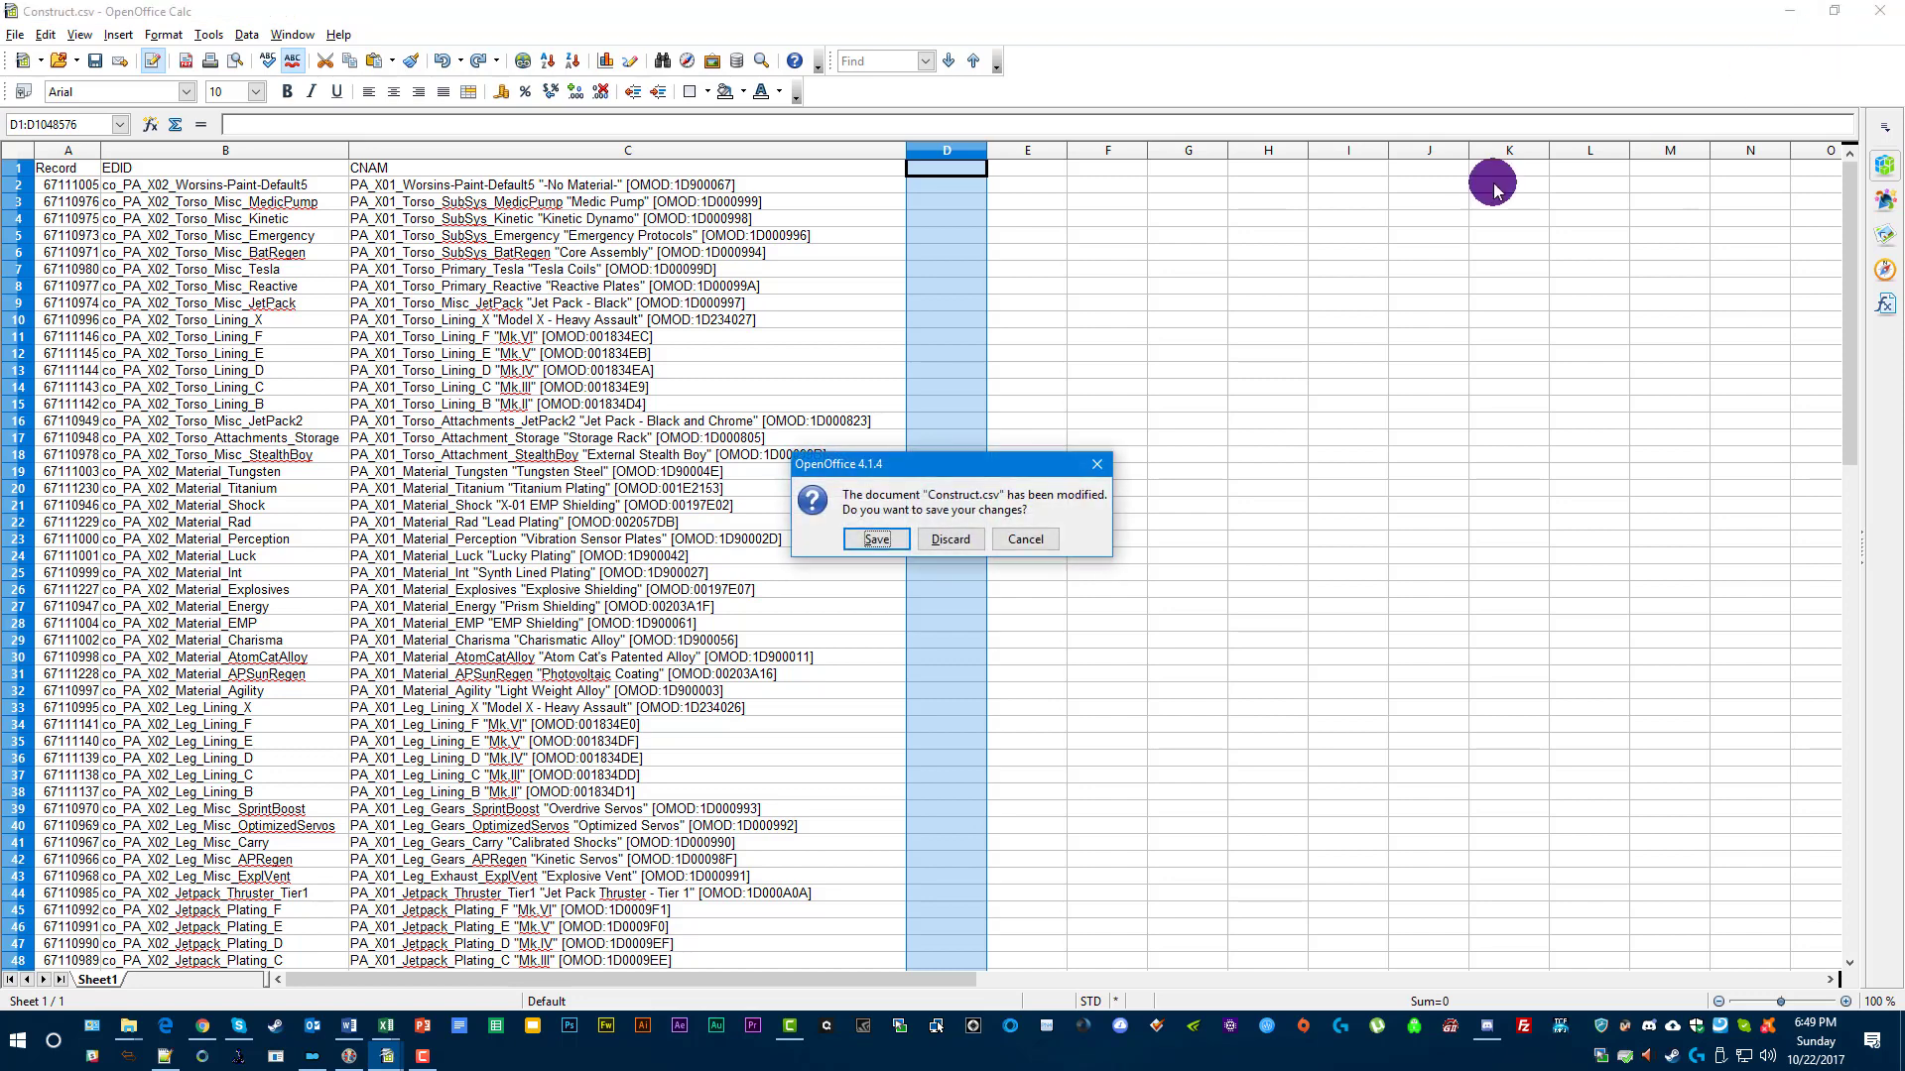
click(947, 540)
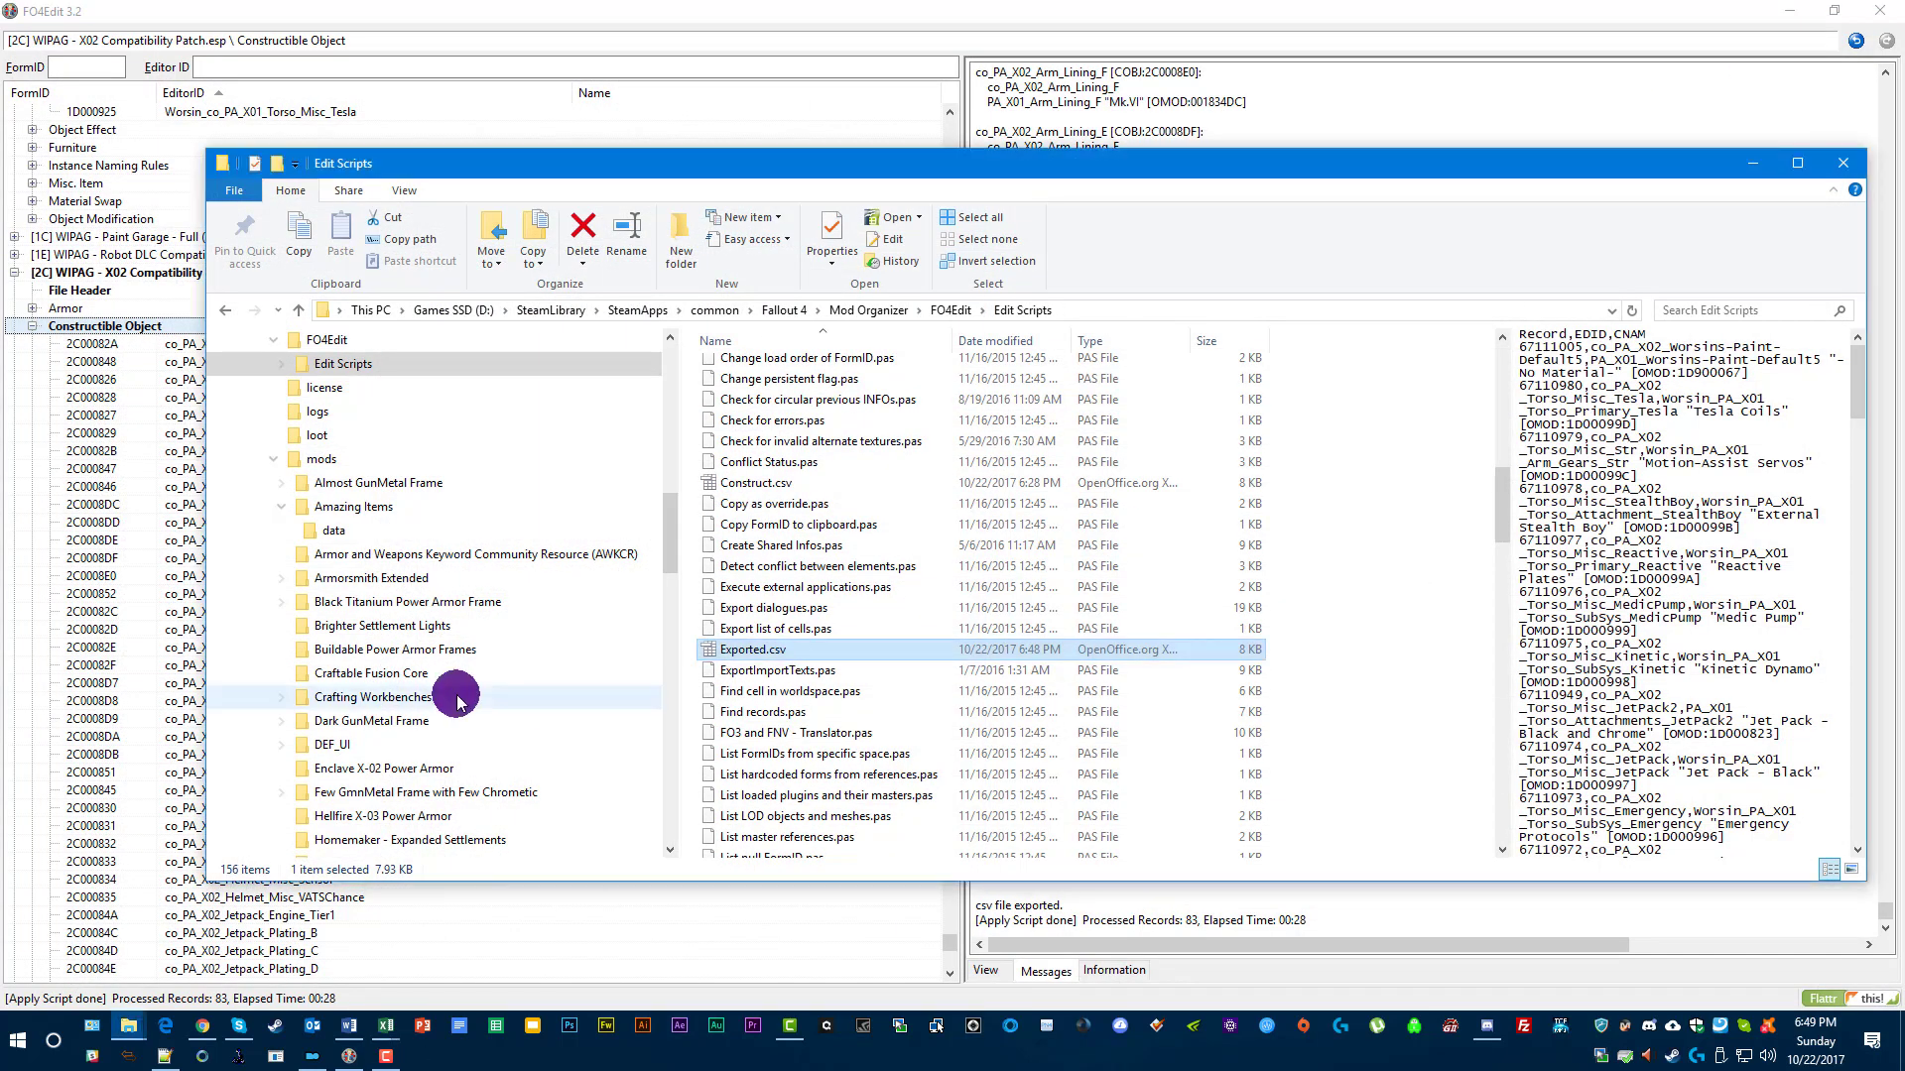
Open Exported.csv in OpenOffice Calc as comma-separated text and maximize the spreadsheet window.
double_click(809, 632)
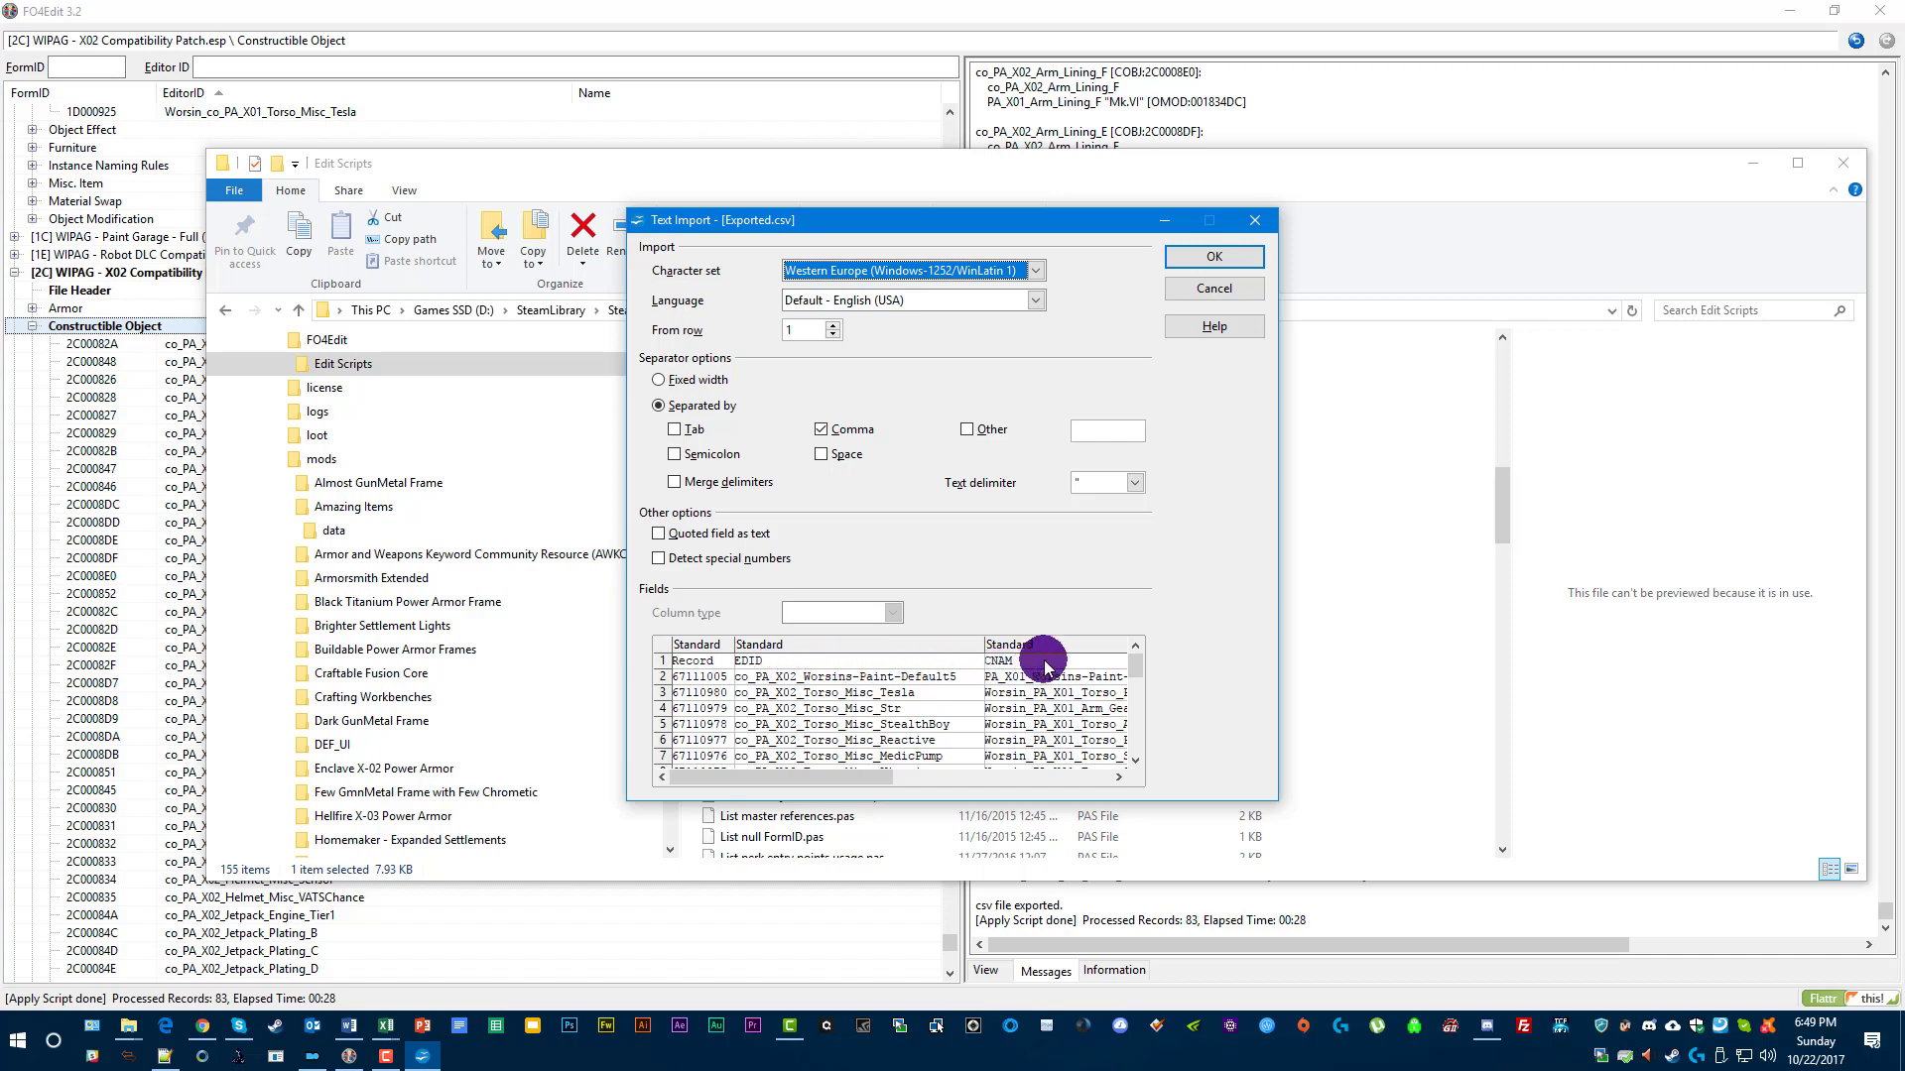
click(1210, 258)
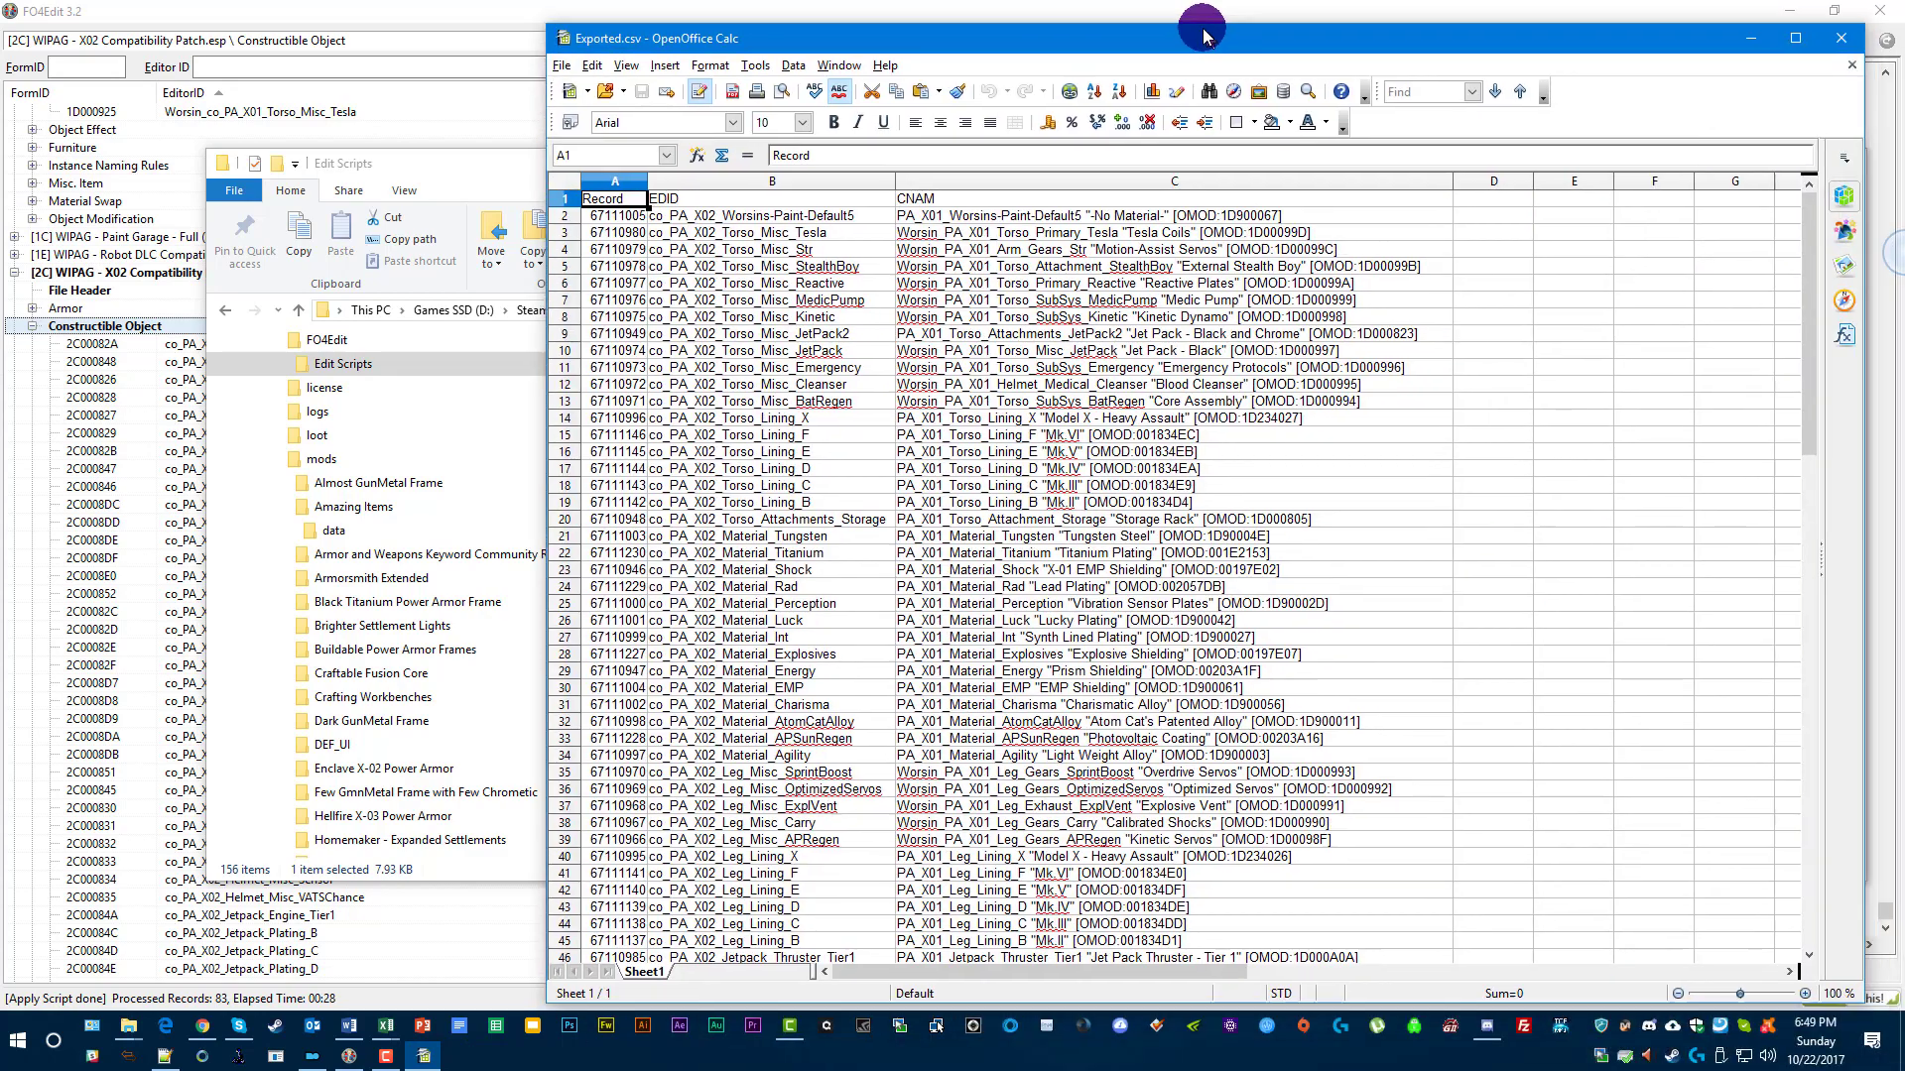
double_click(1204, 36)
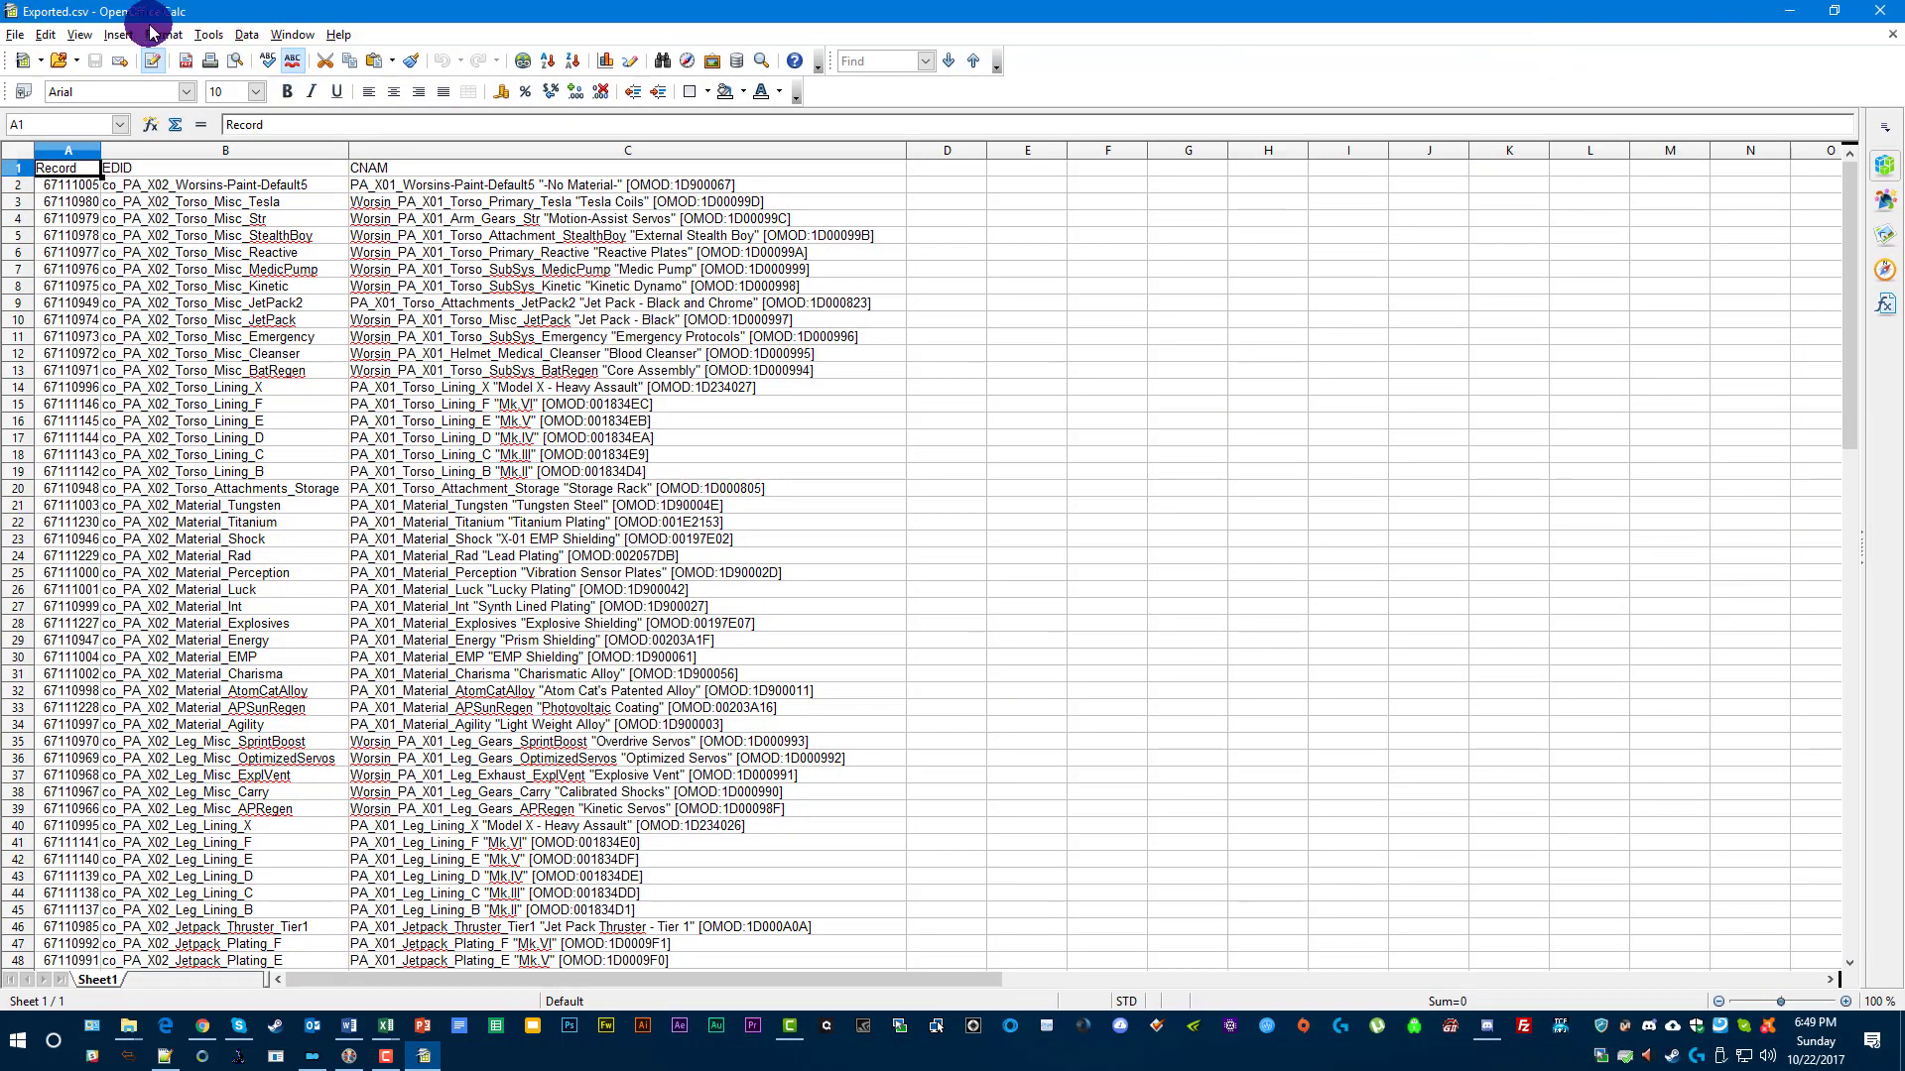
Save the exported spreadsheet as Construct.csv in Edit Scripts, replacing the existing file, and minimize Calc.
click(15, 34)
click(65, 216)
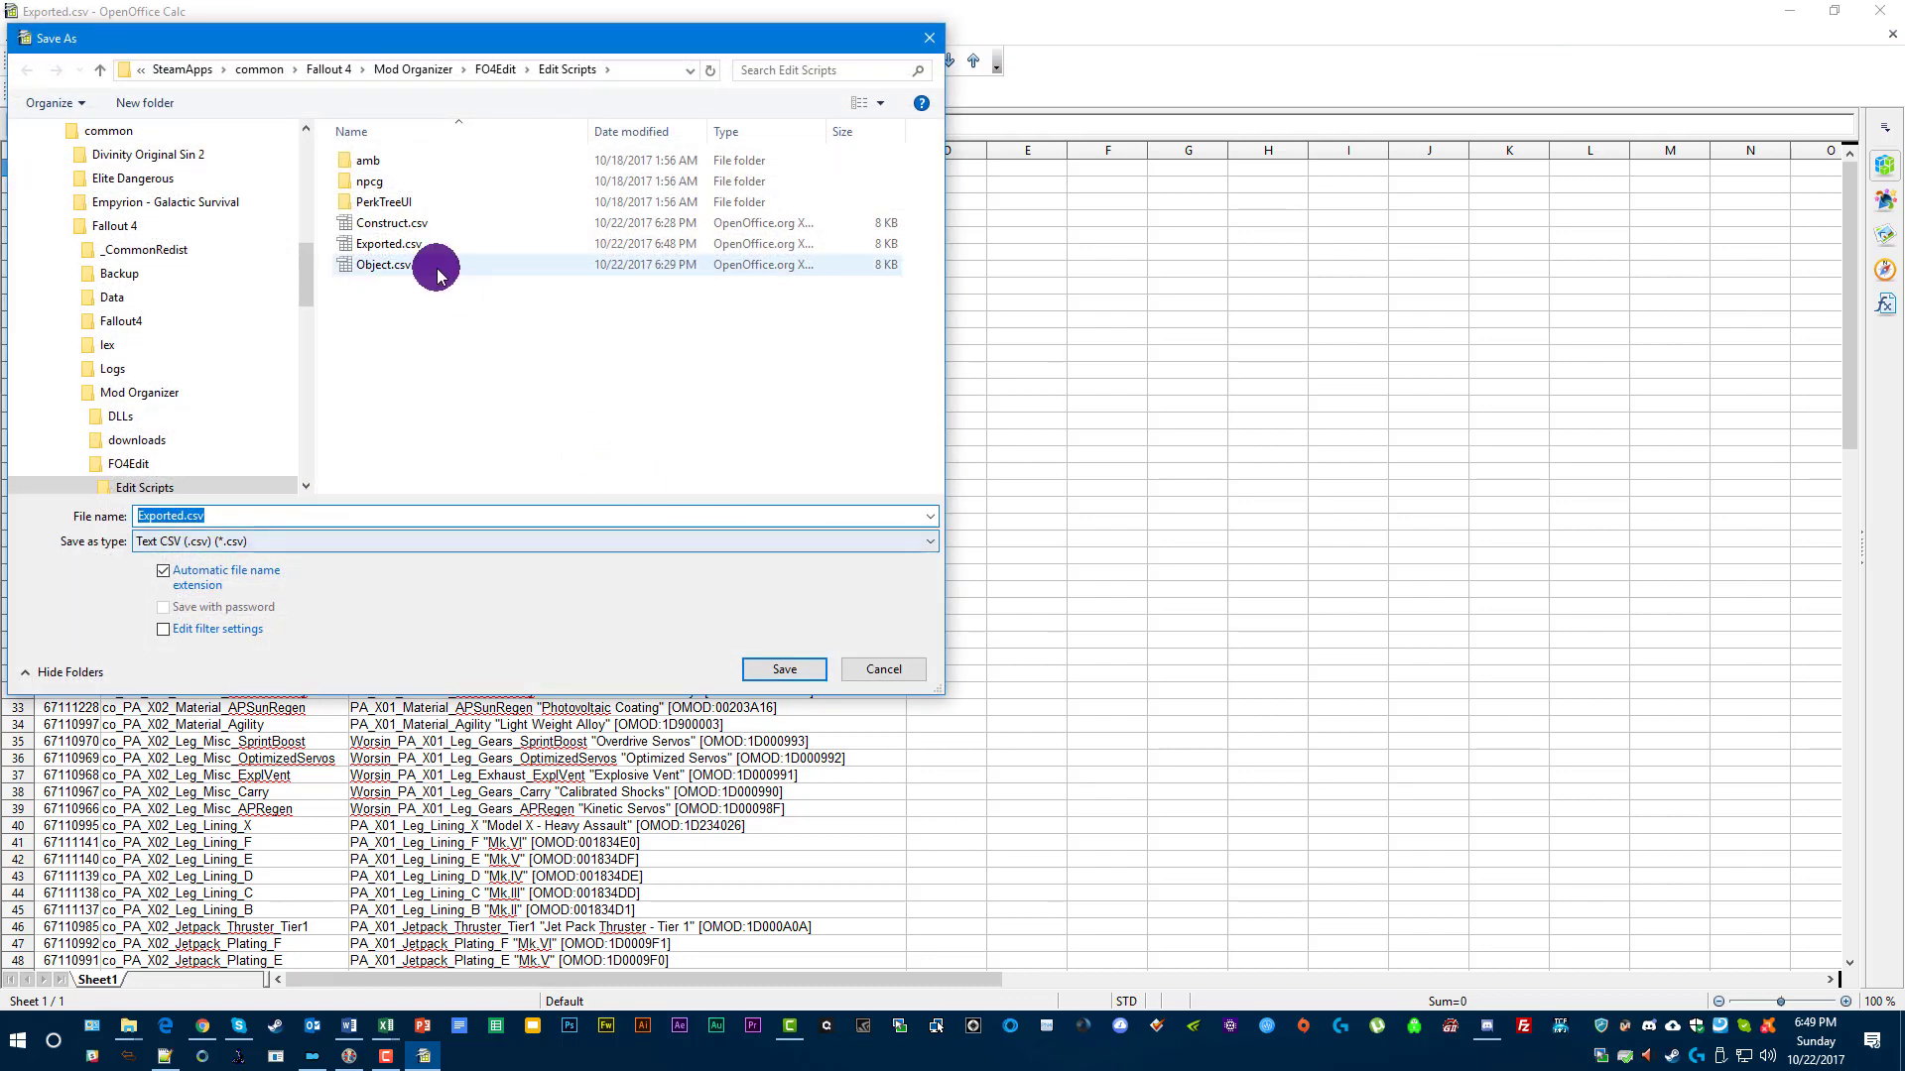
click(393, 221)
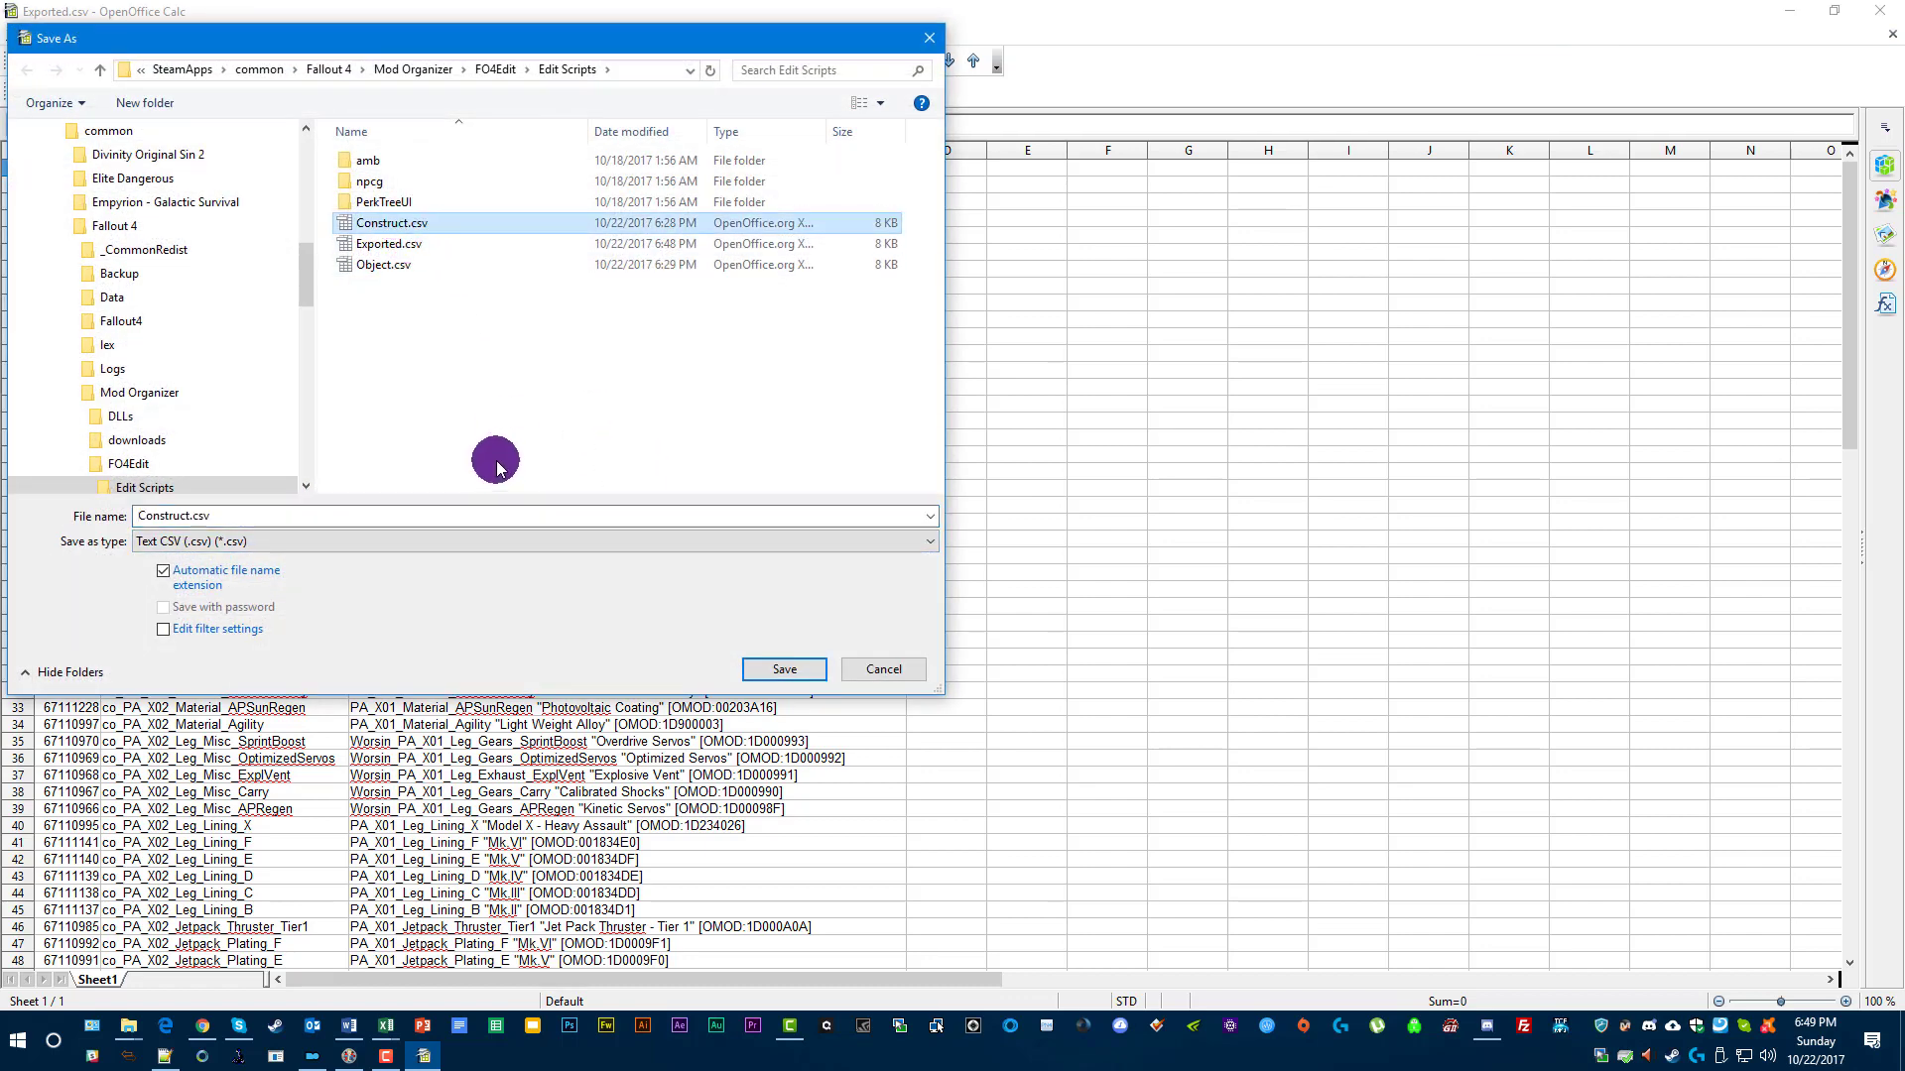
click(764, 670)
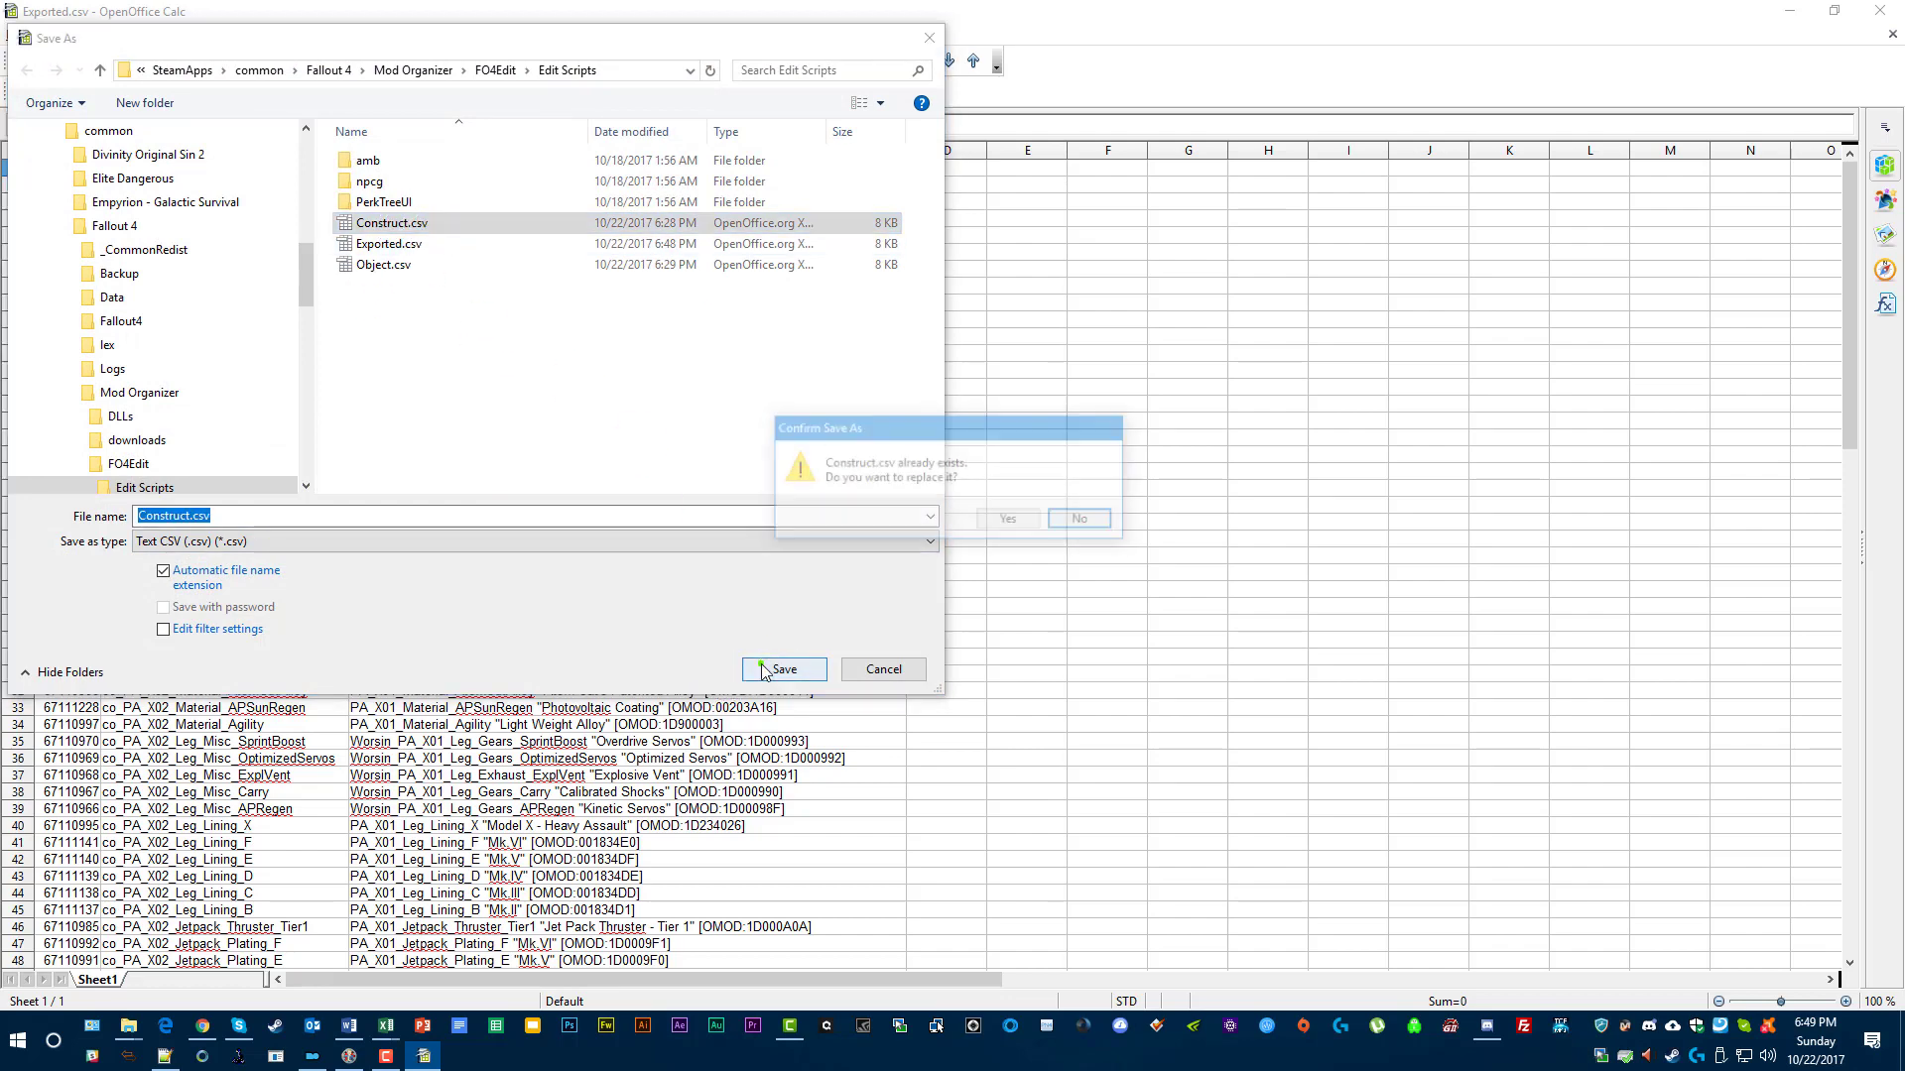
click(1020, 521)
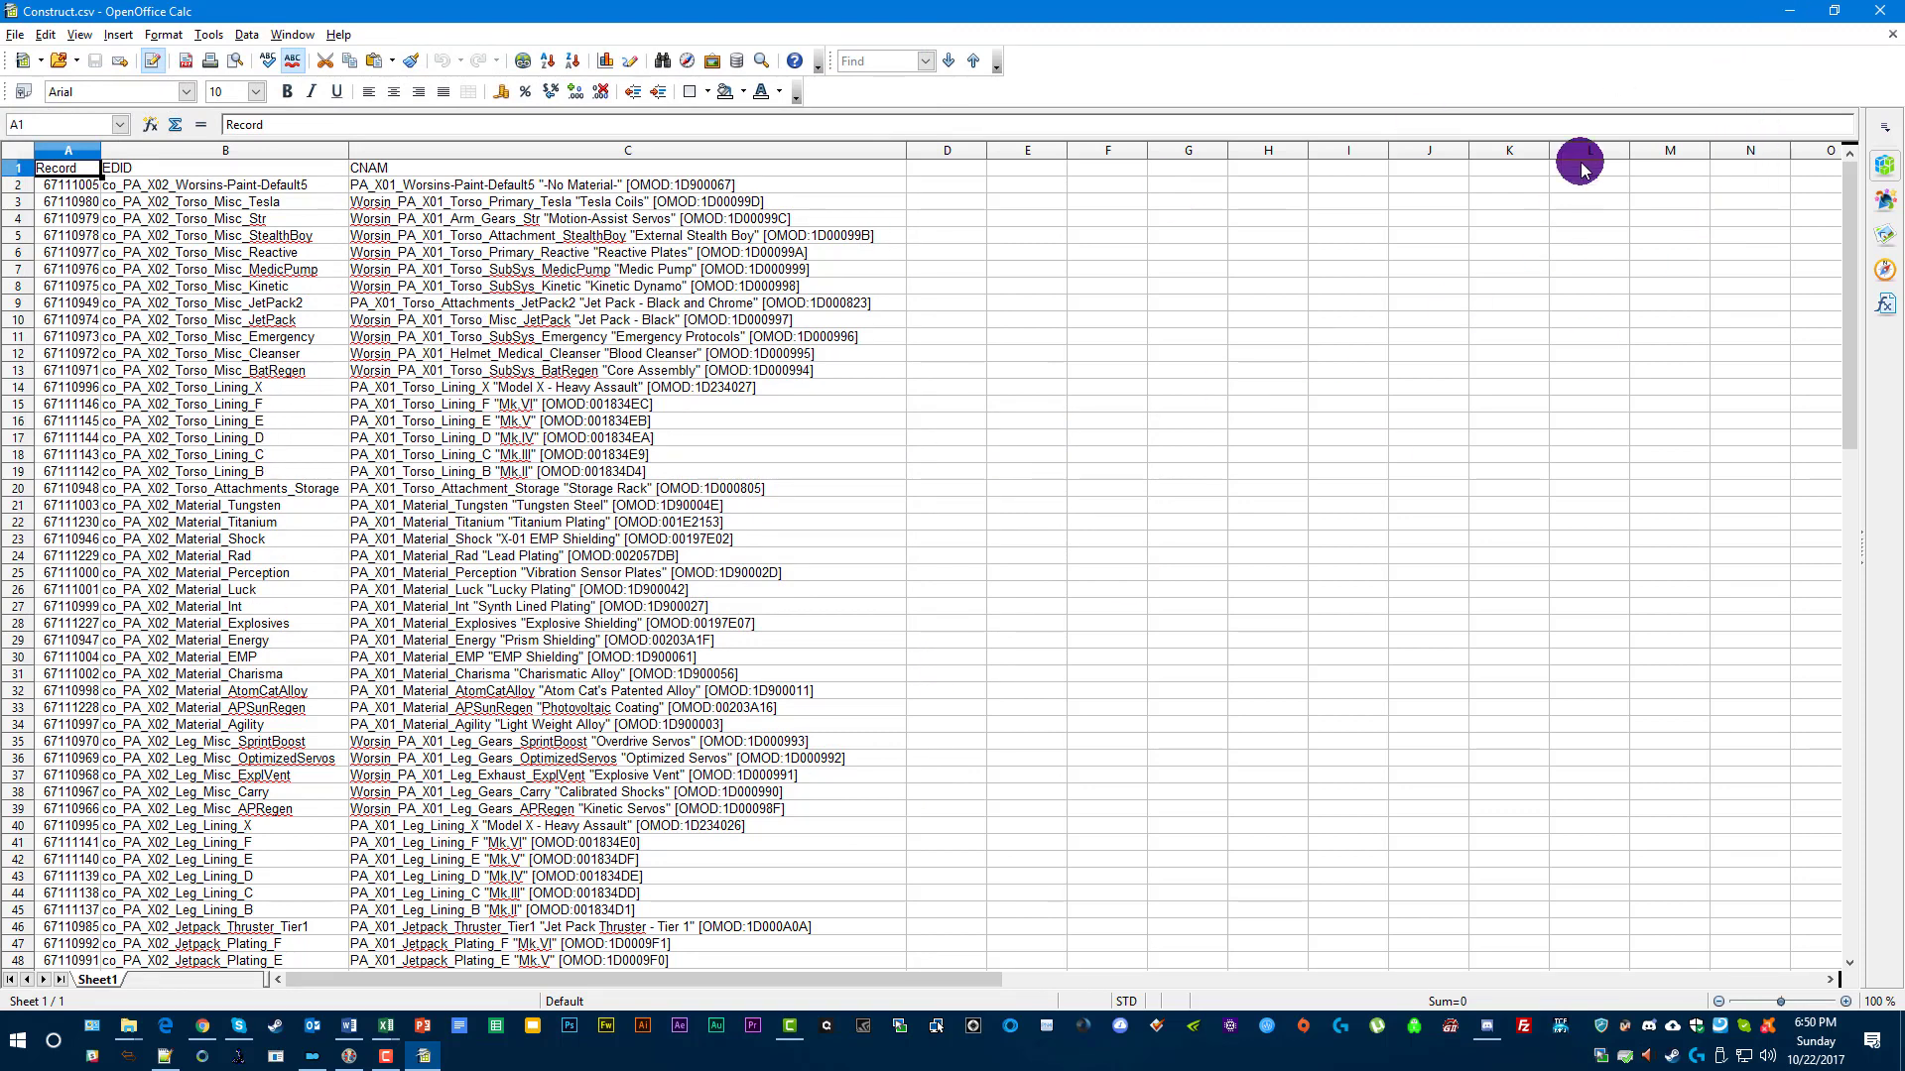
click(1785, 18)
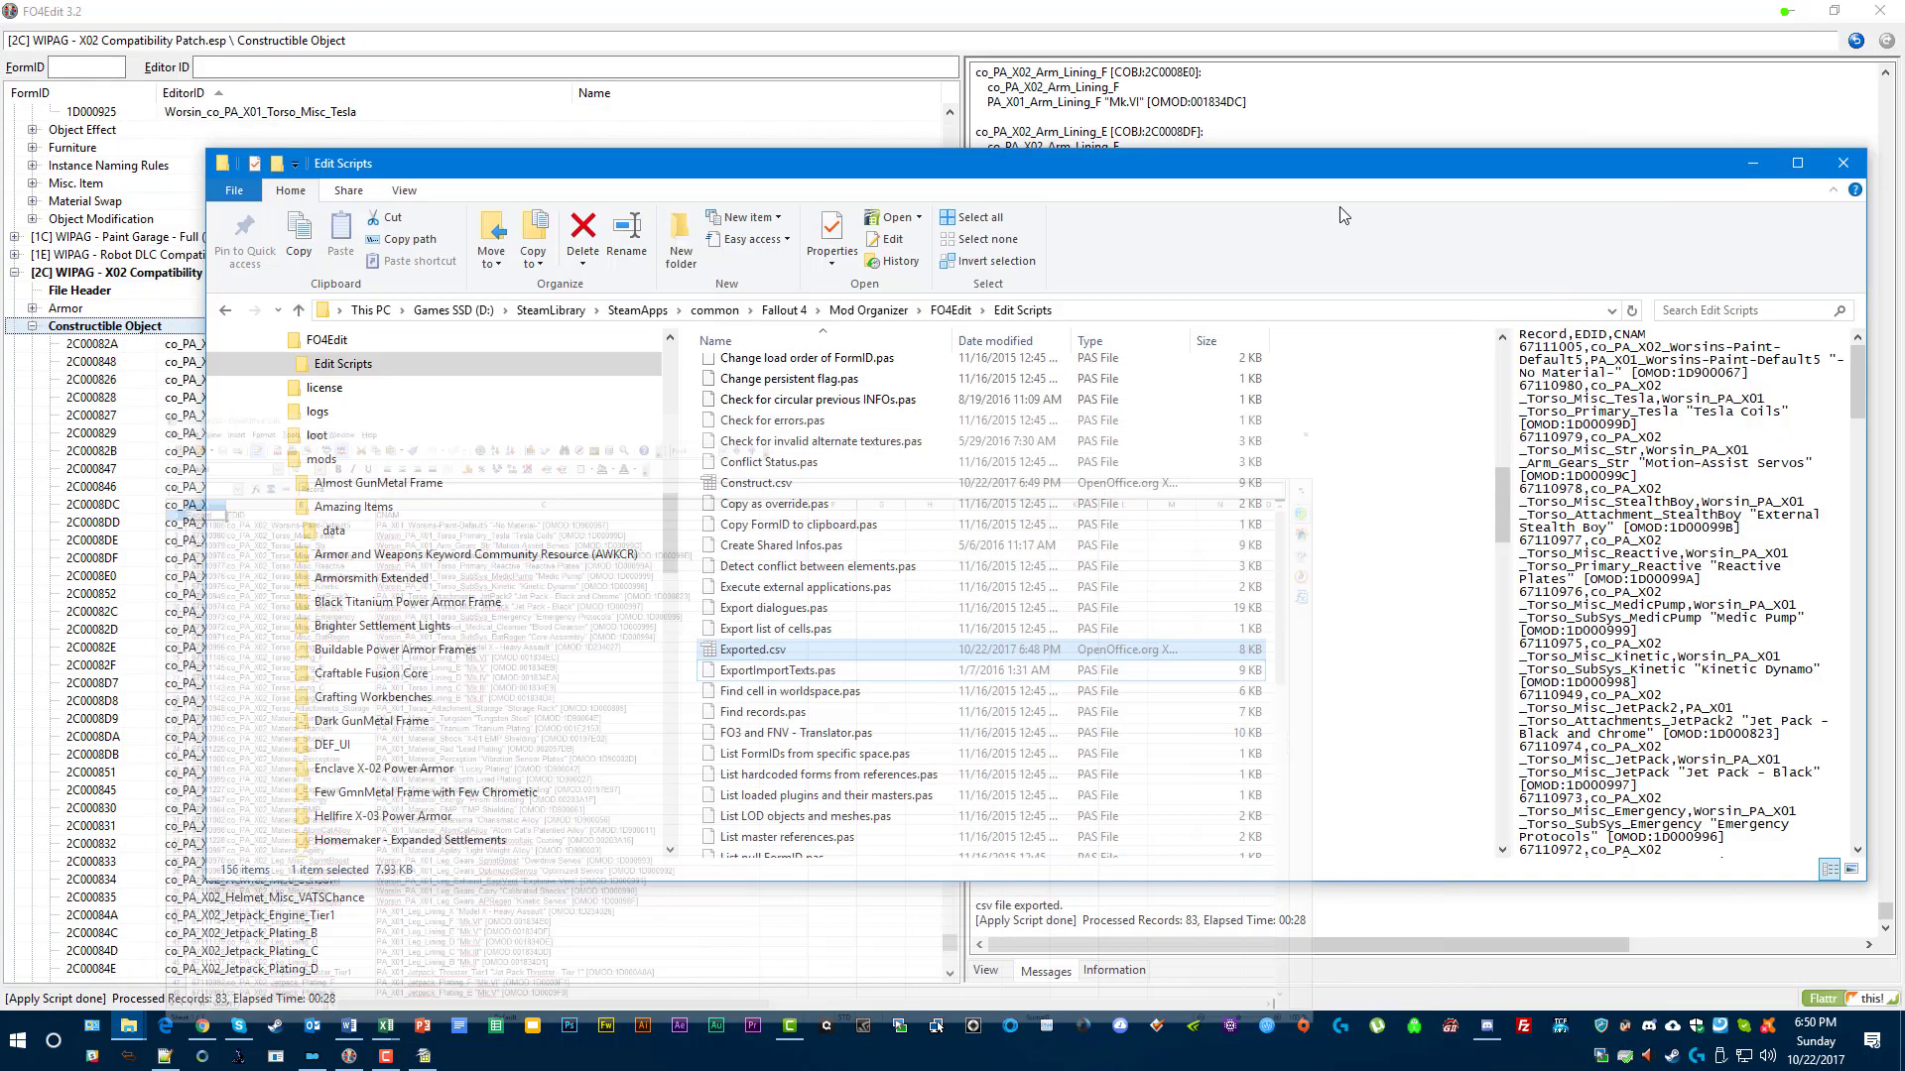
Return to FO4Edit, collapse Constructible Object, and apply AT - QuickDisplay v1.5 to the X02 patch's Object Modification group.
click(647, 18)
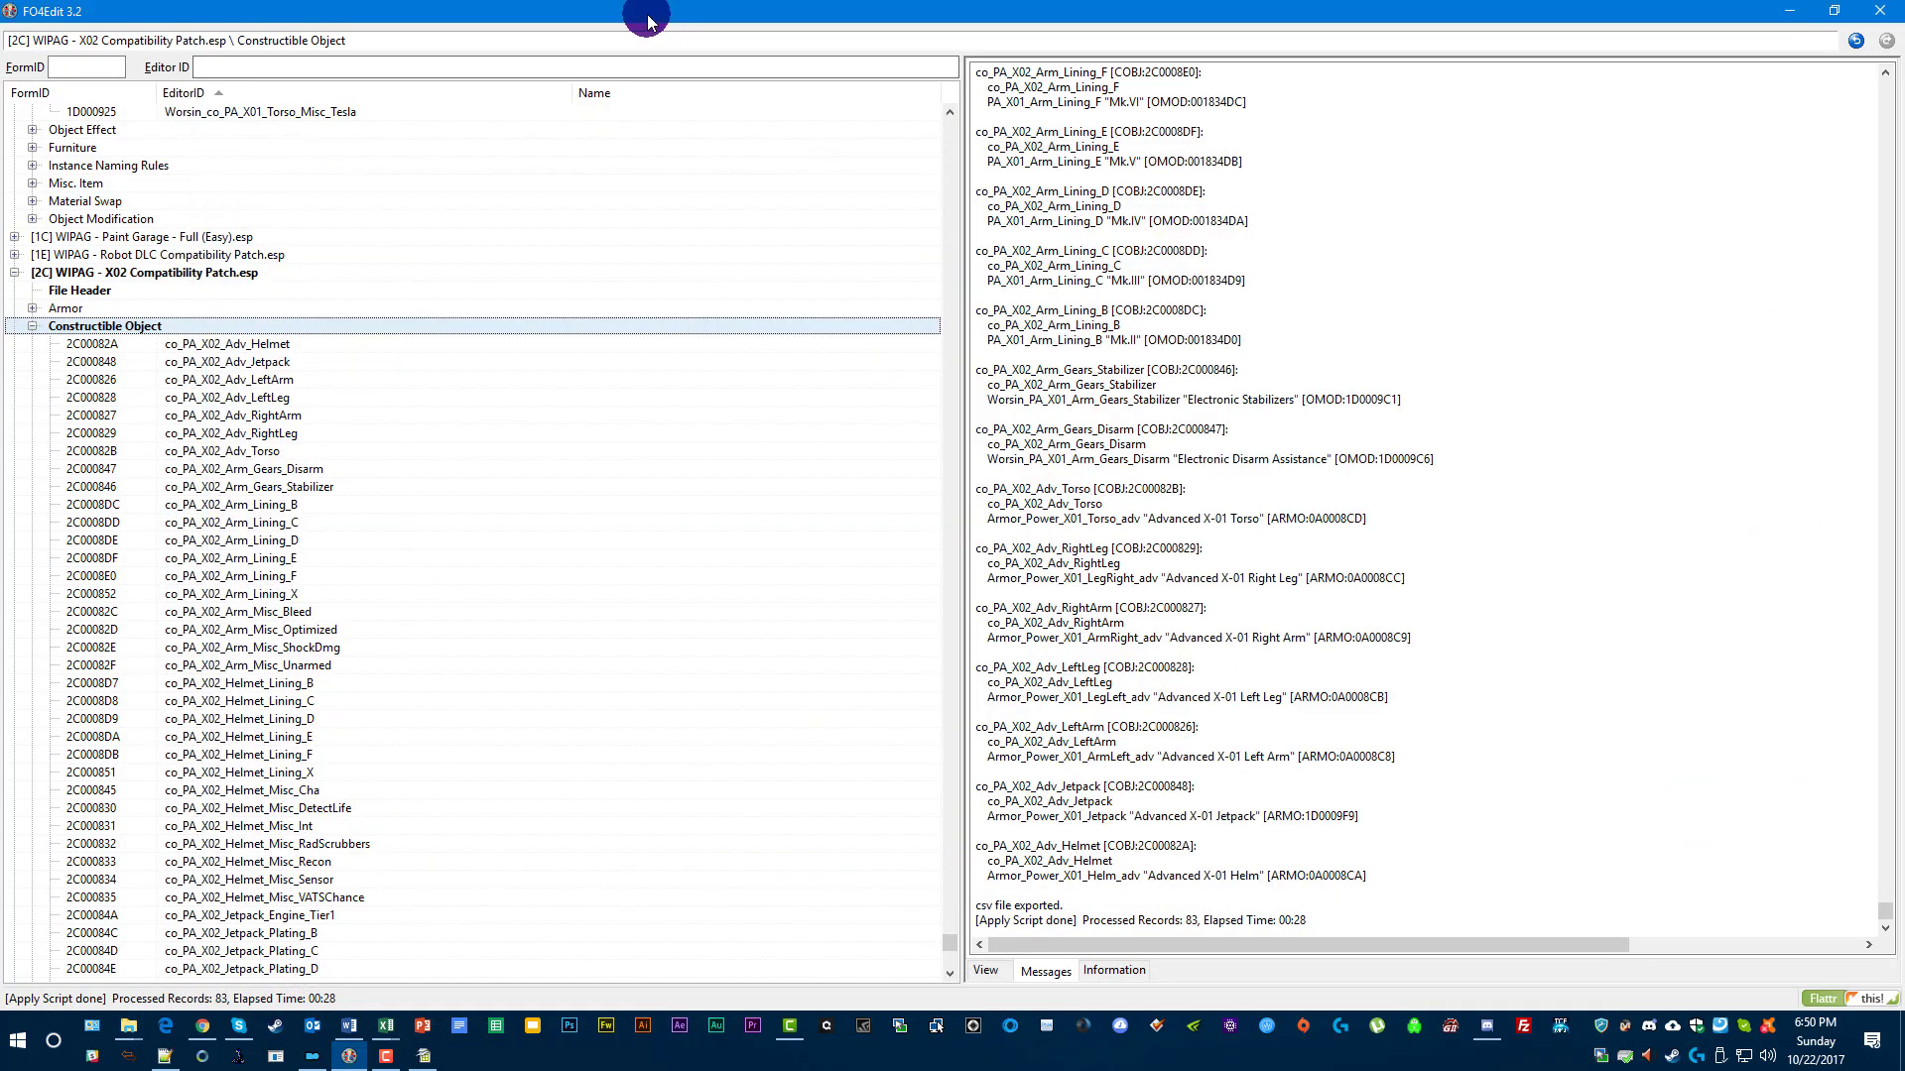
click(32, 326)
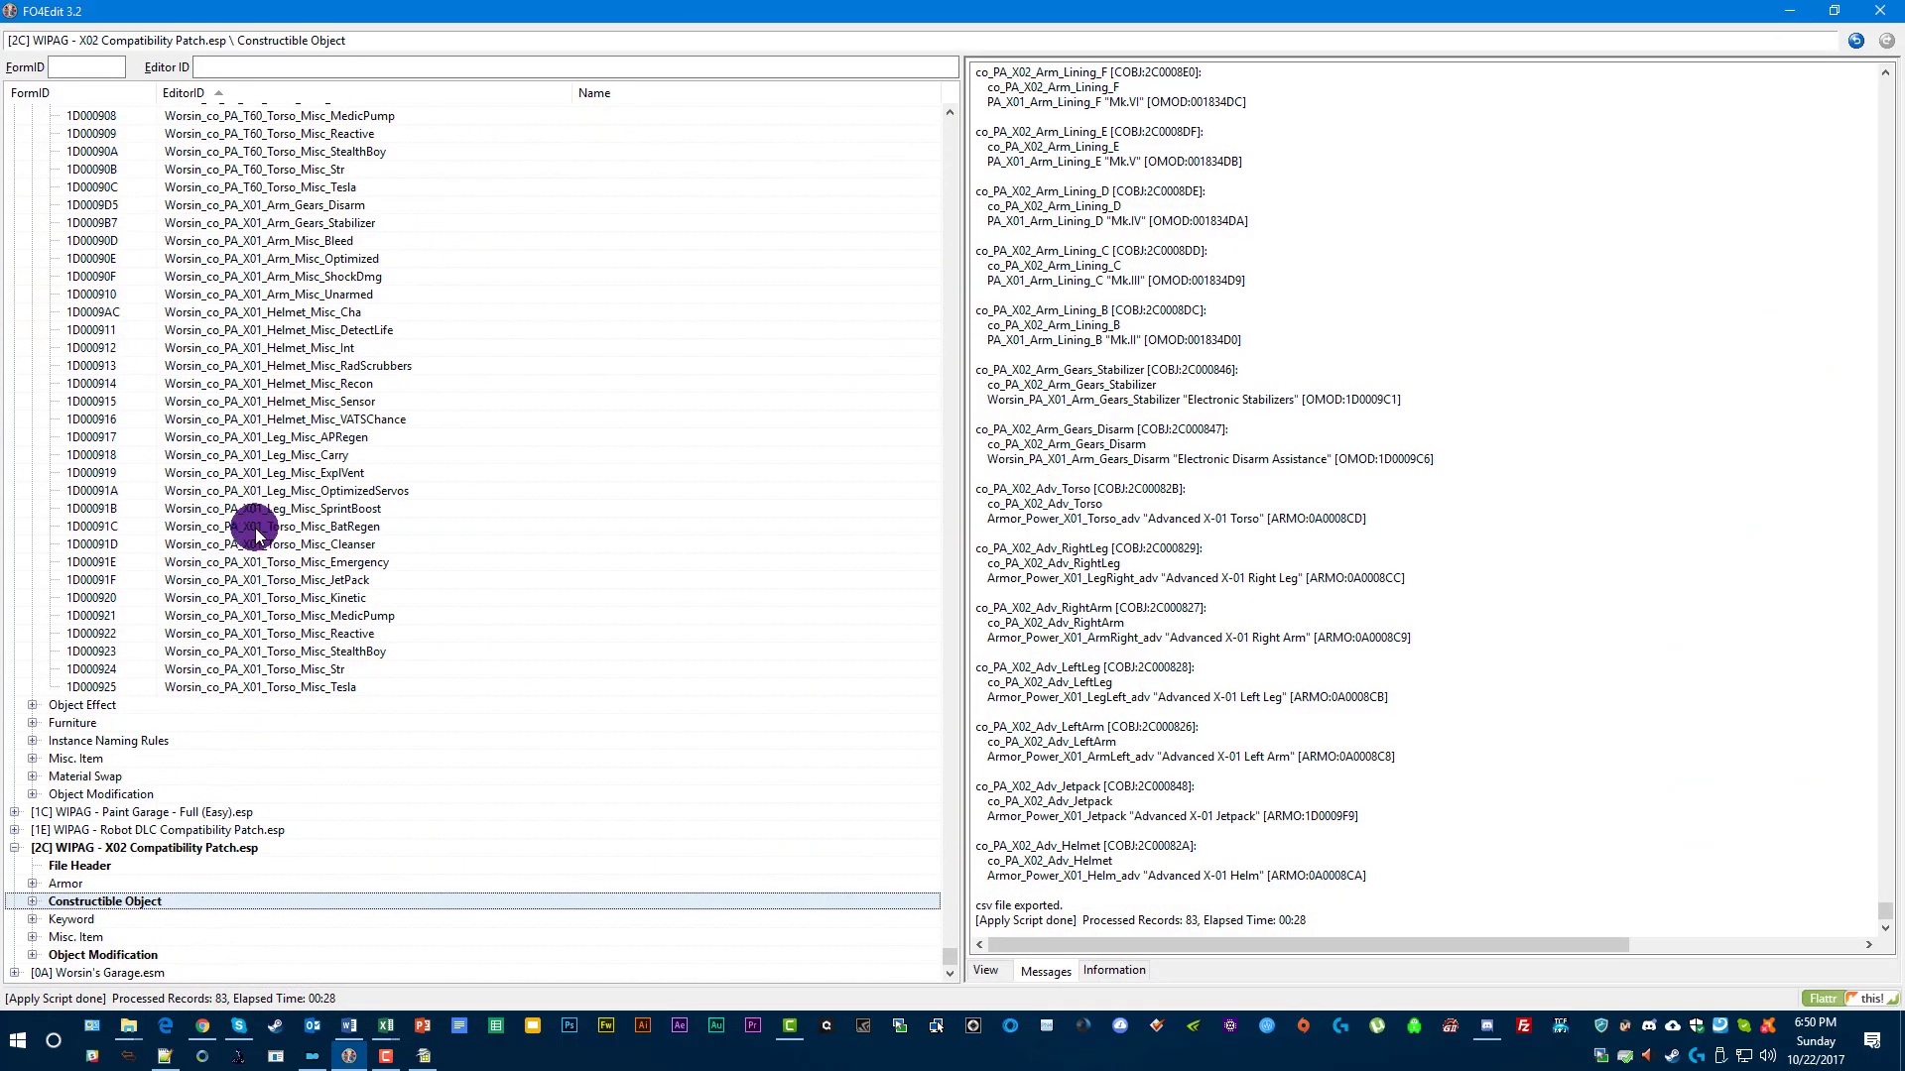
click(134, 955)
right_click(236, 952)
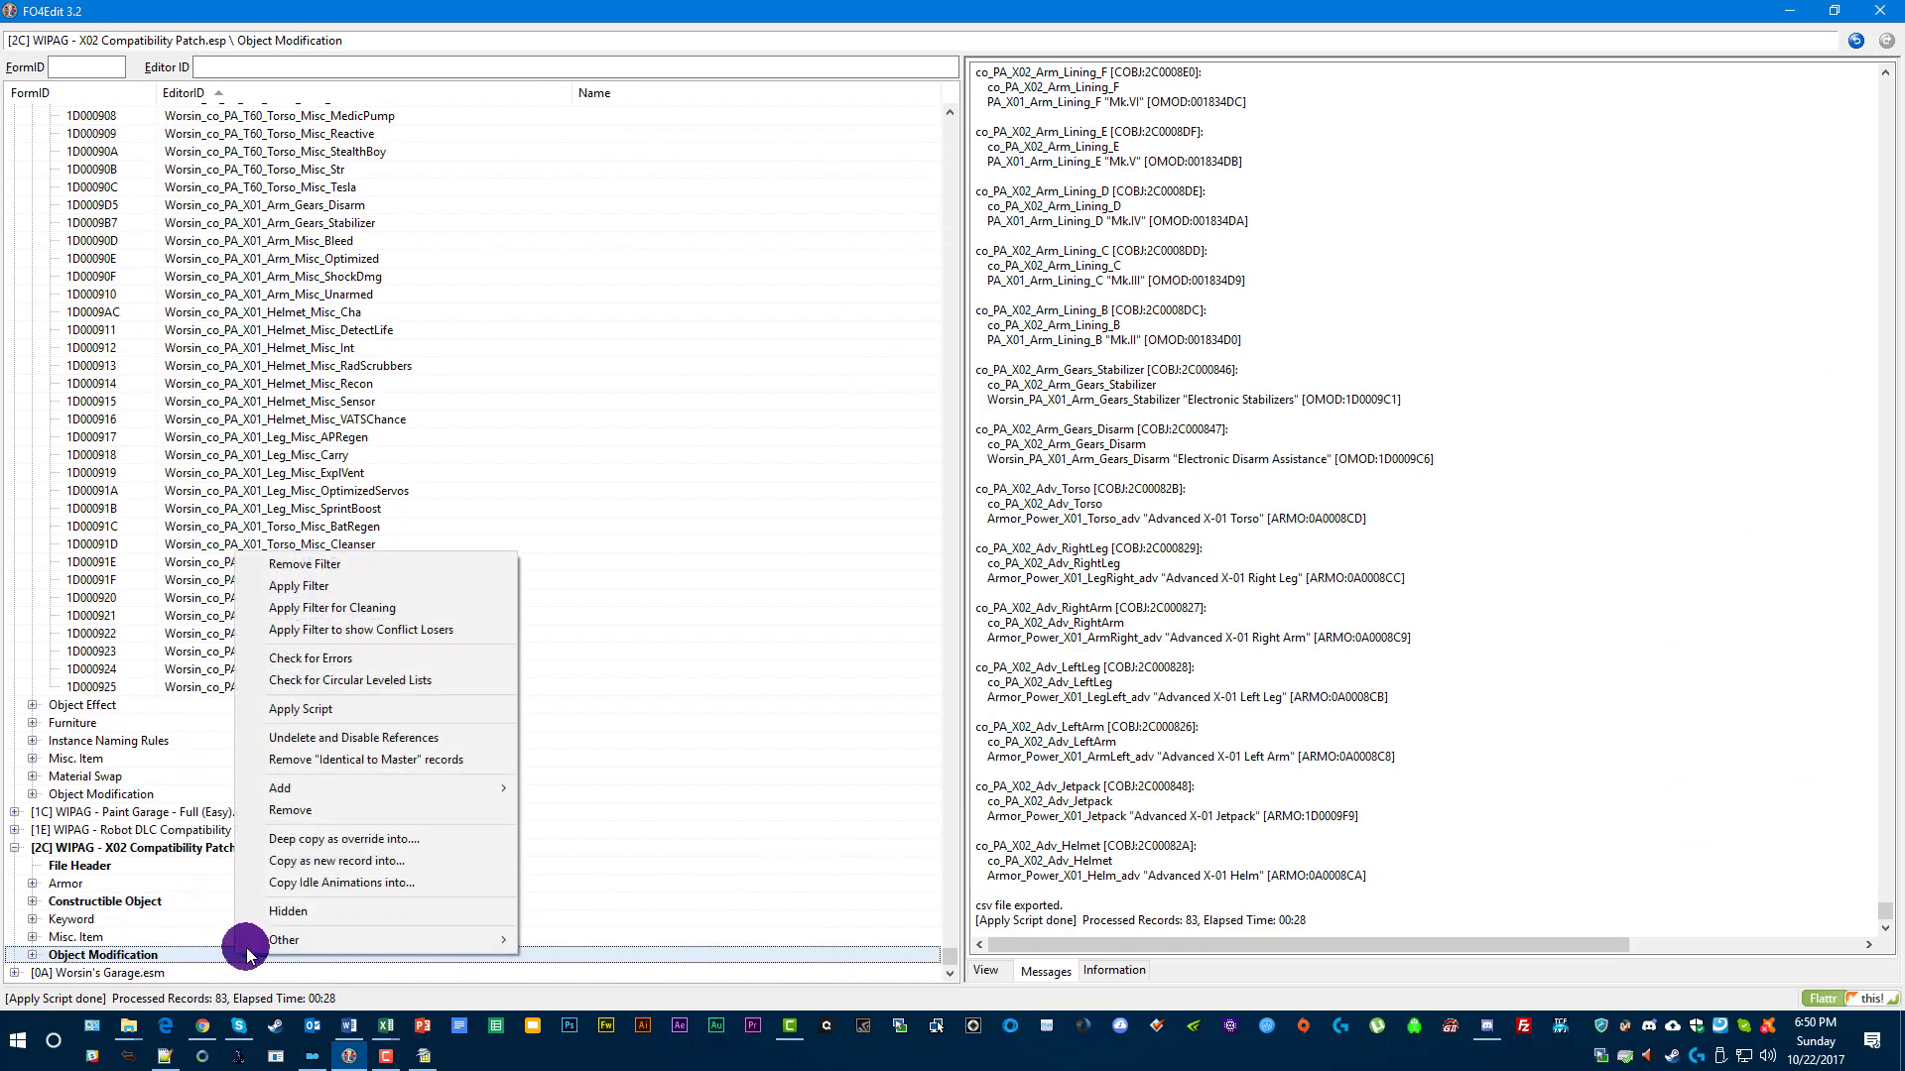
click(331, 711)
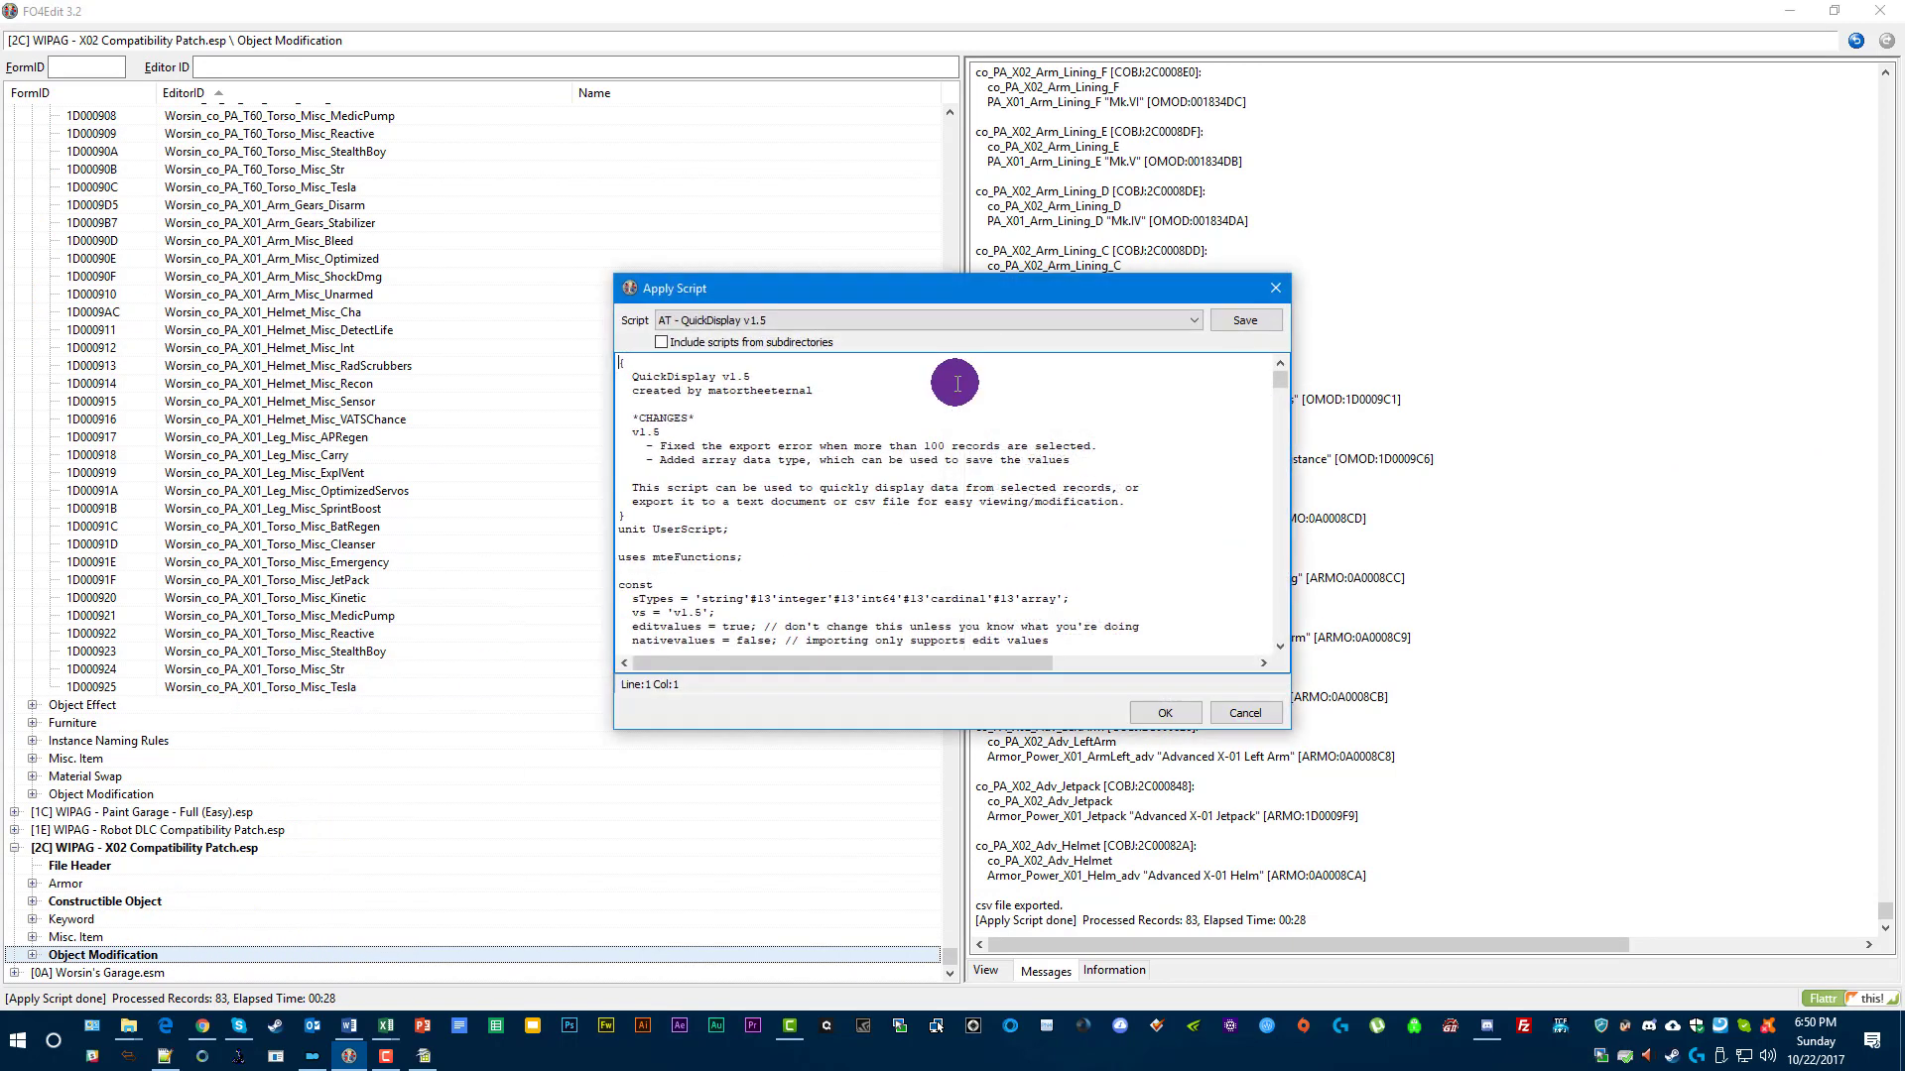
click(1148, 709)
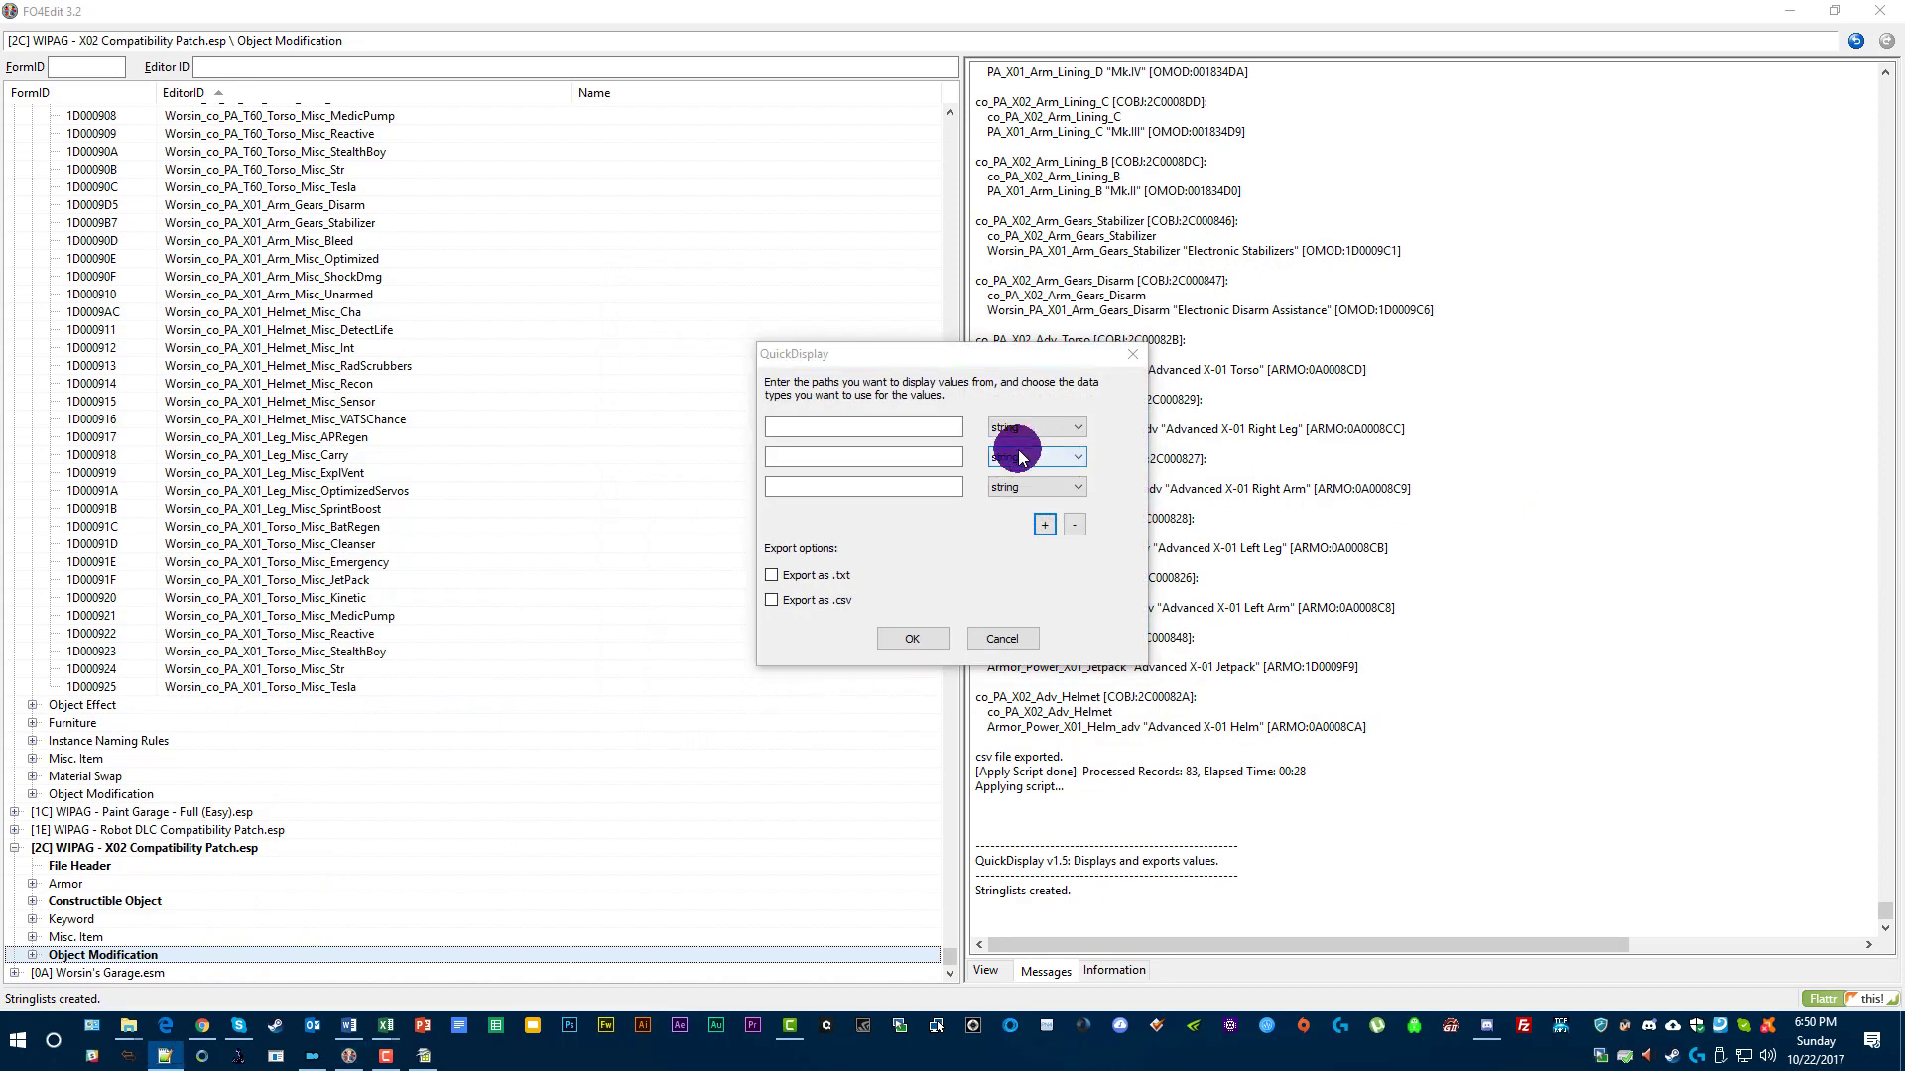
Enter the paths EDID and Record Header\FormID, enable CSV export, and run QuickDisplay on the Object Modification records.
click(833, 426)
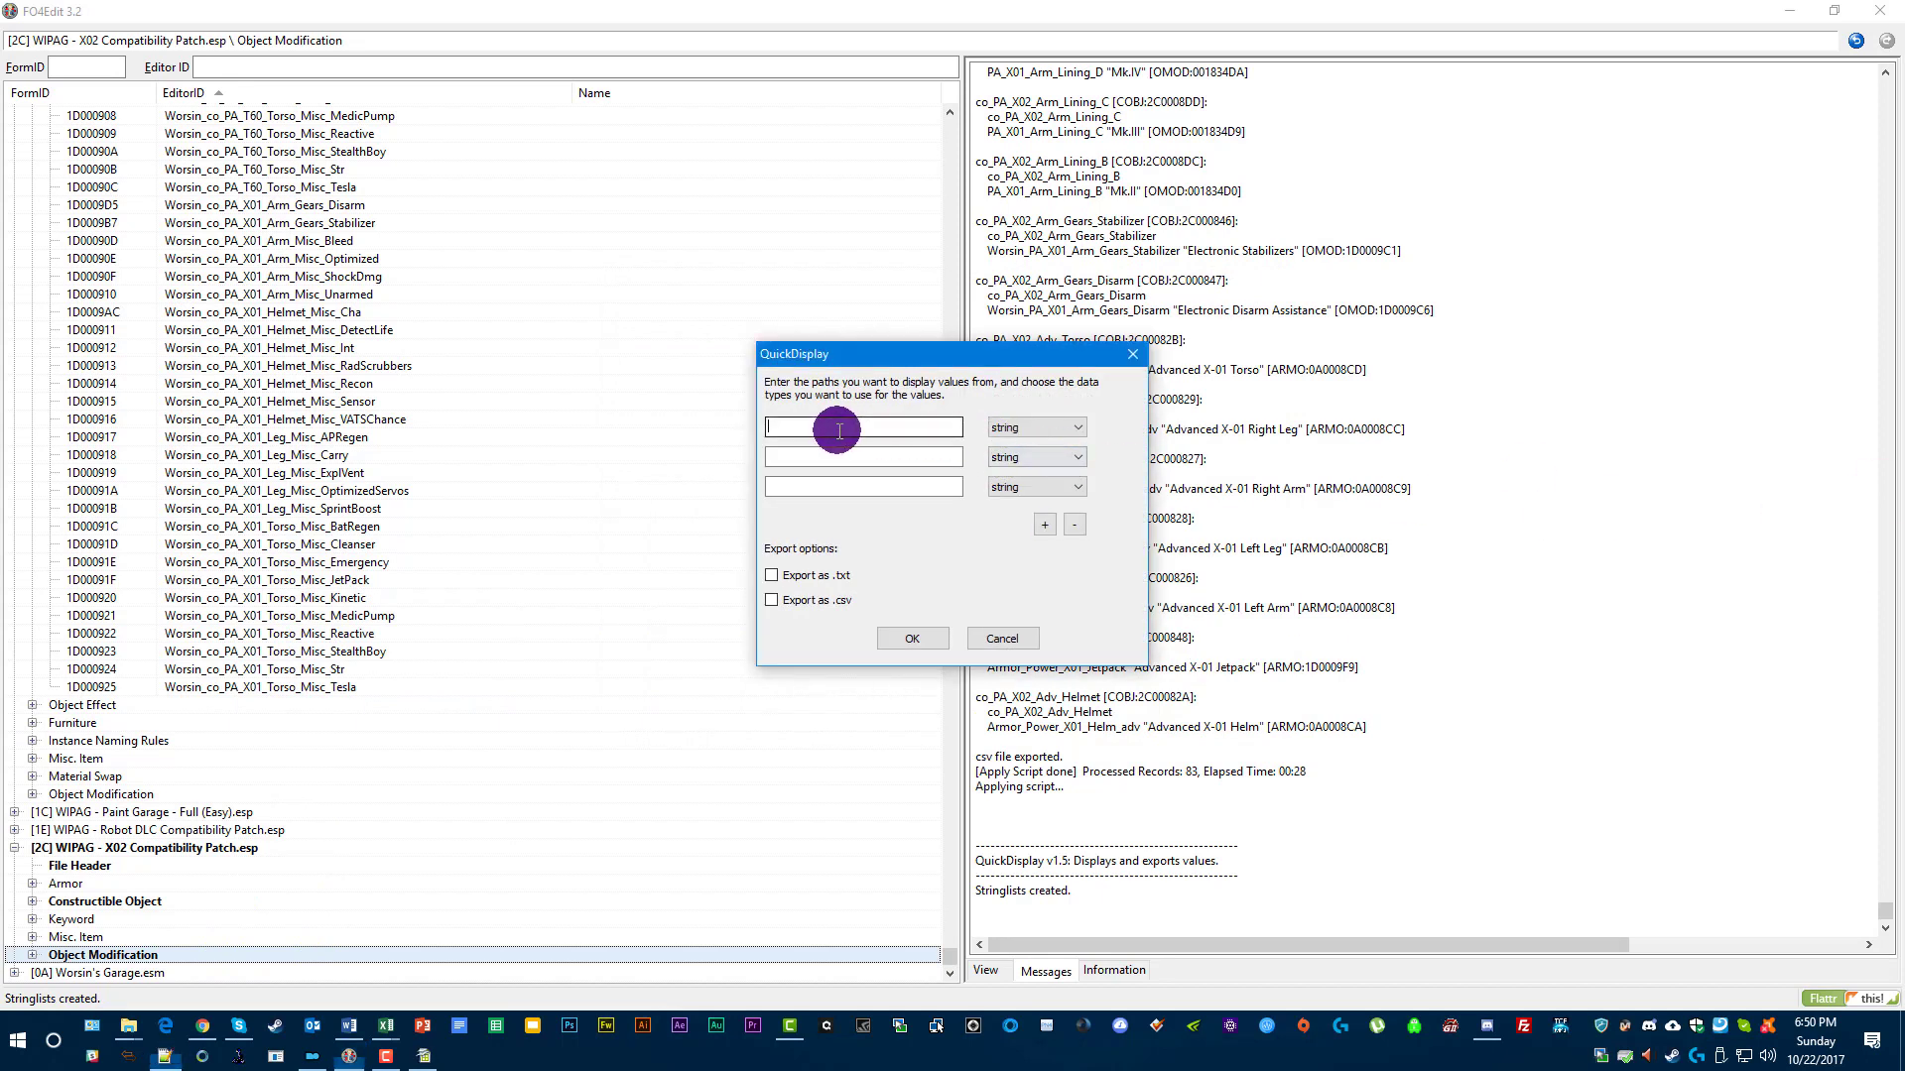
text(EDID)
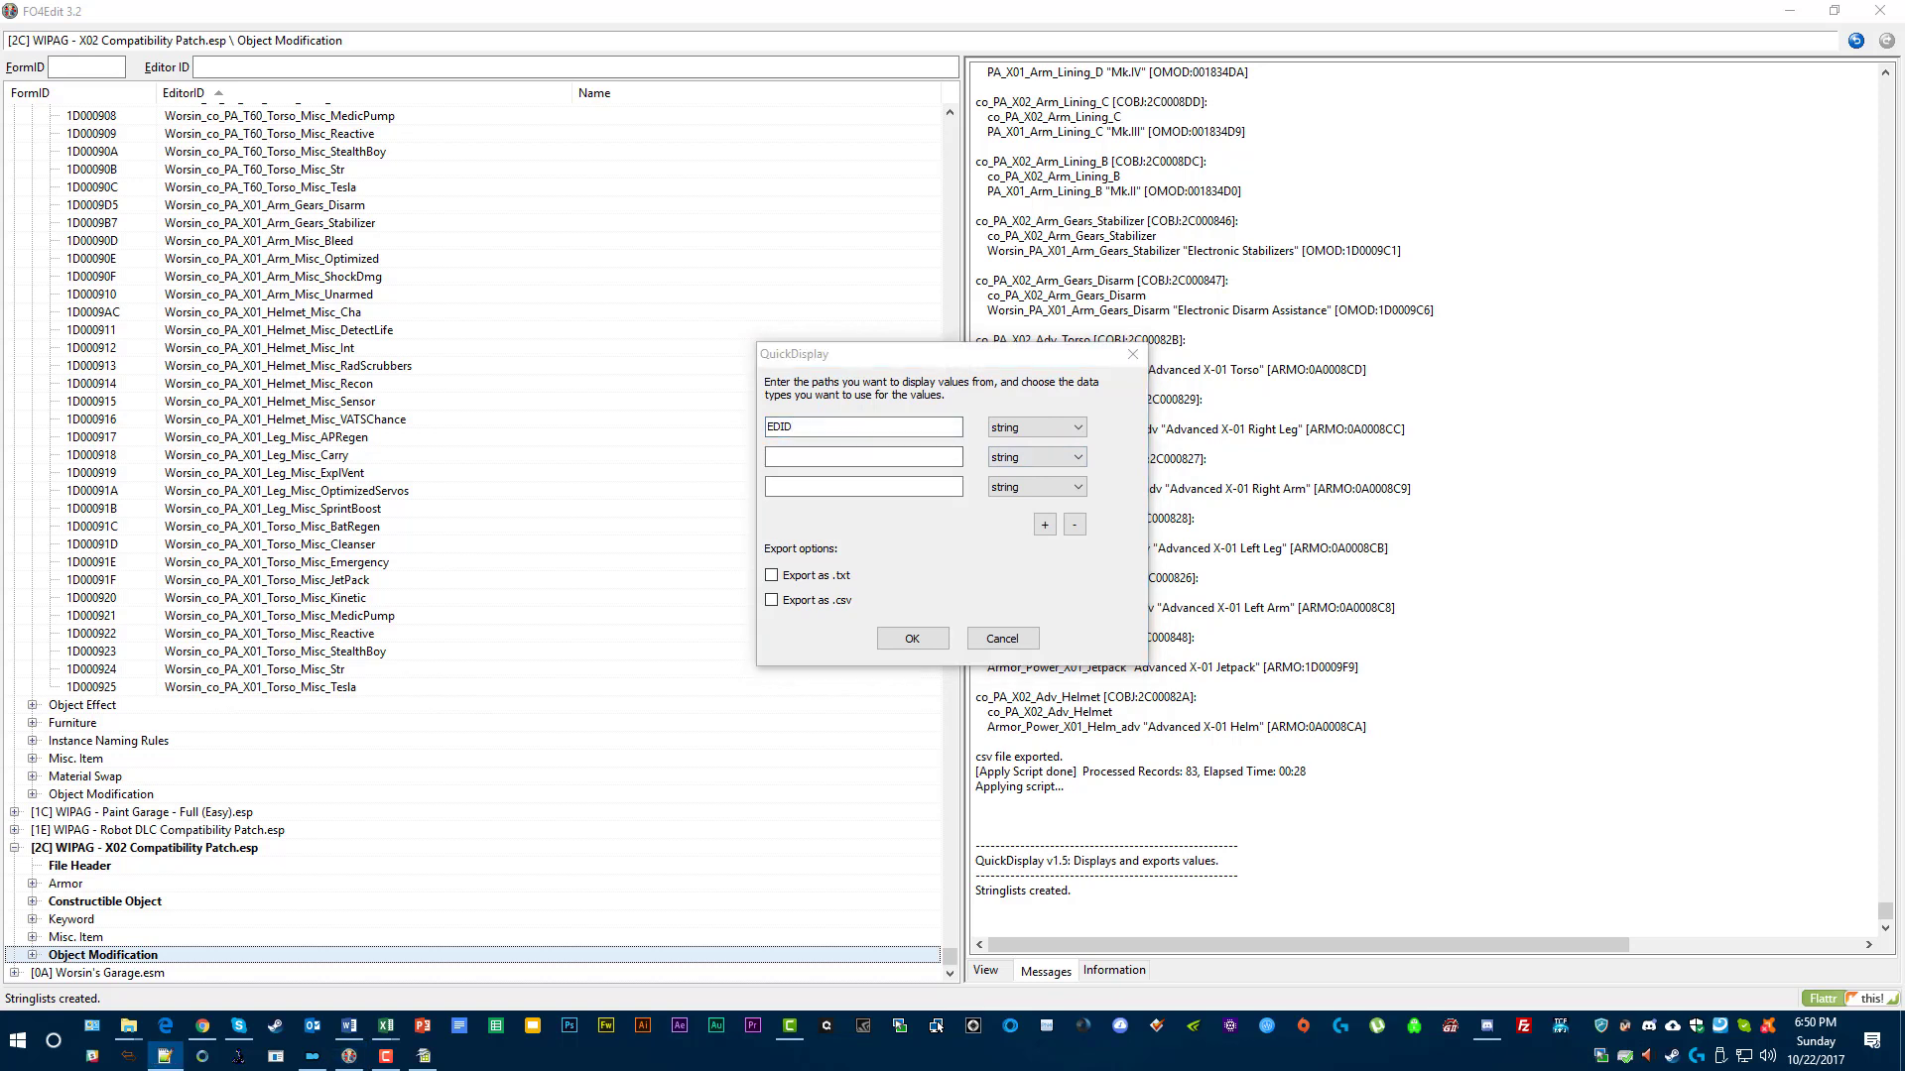
click(784, 457)
text(Record Header\FormID)
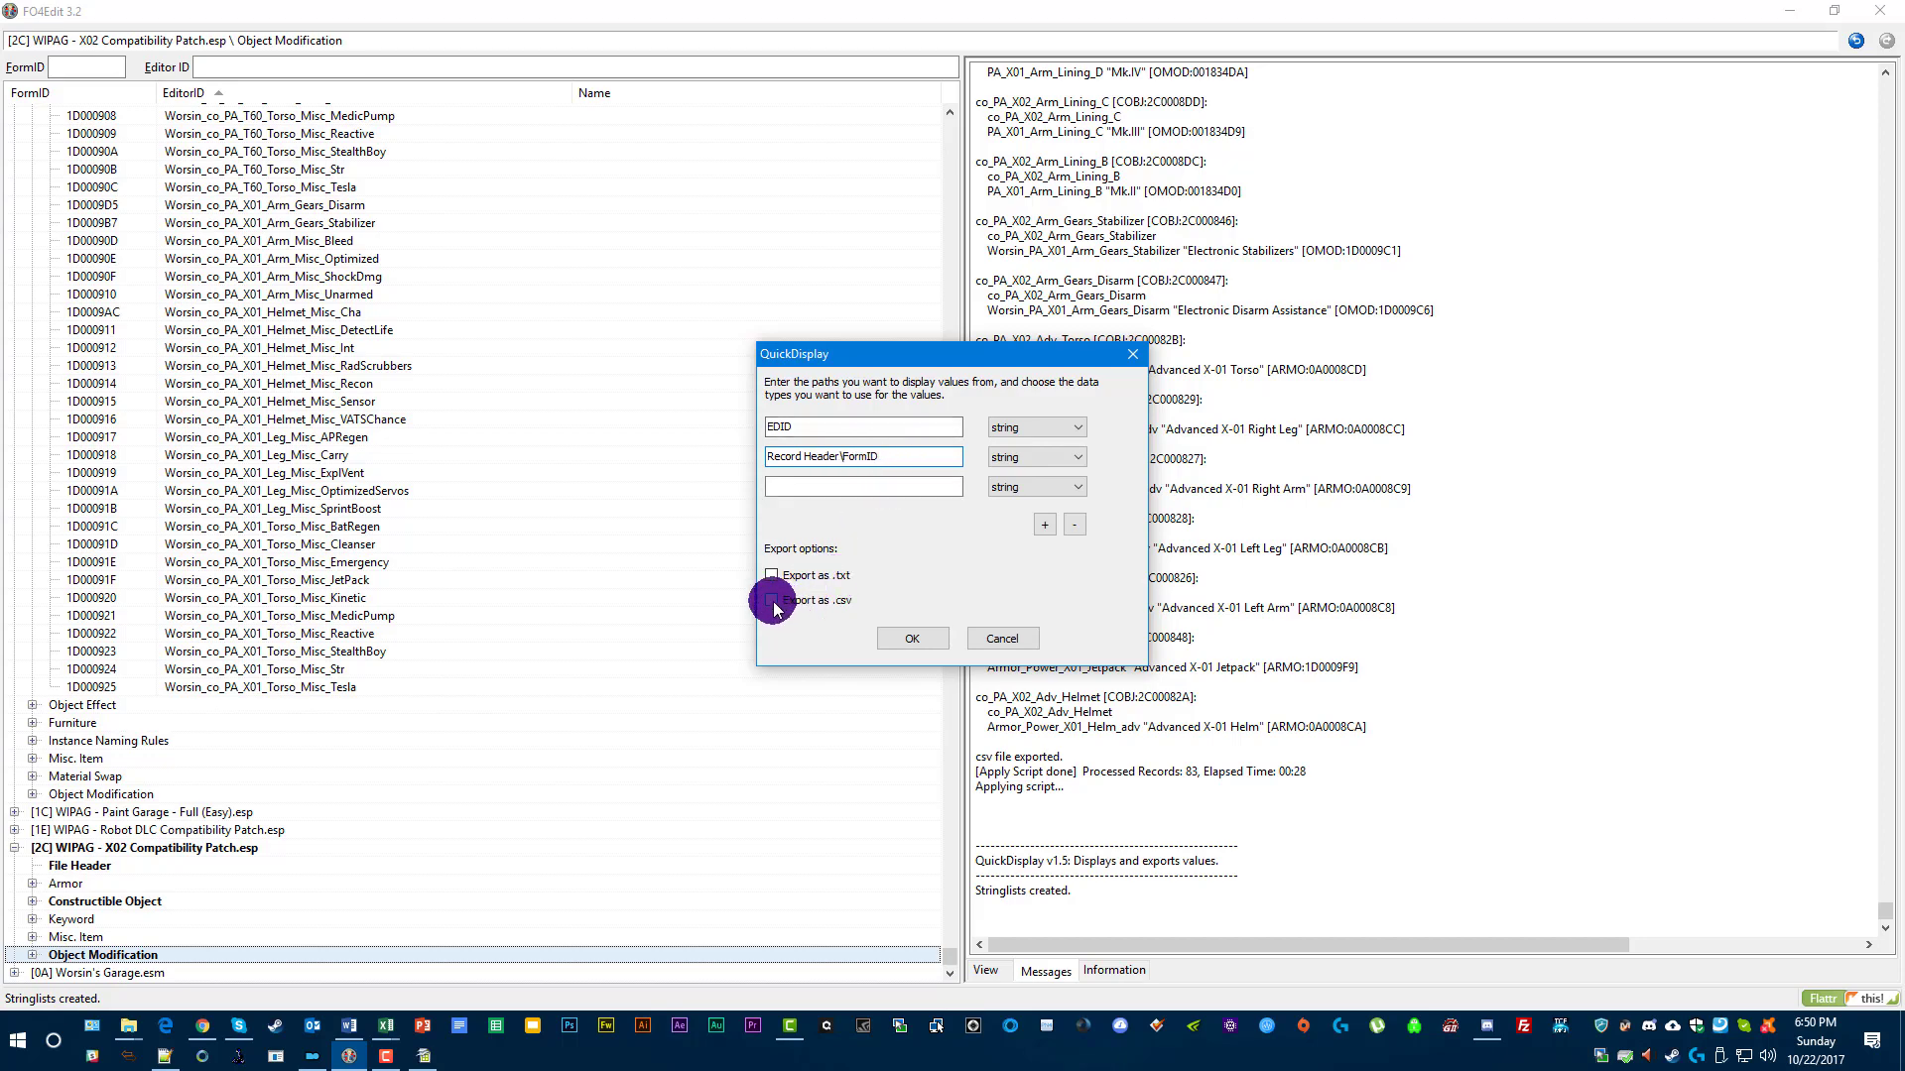
click(923, 643)
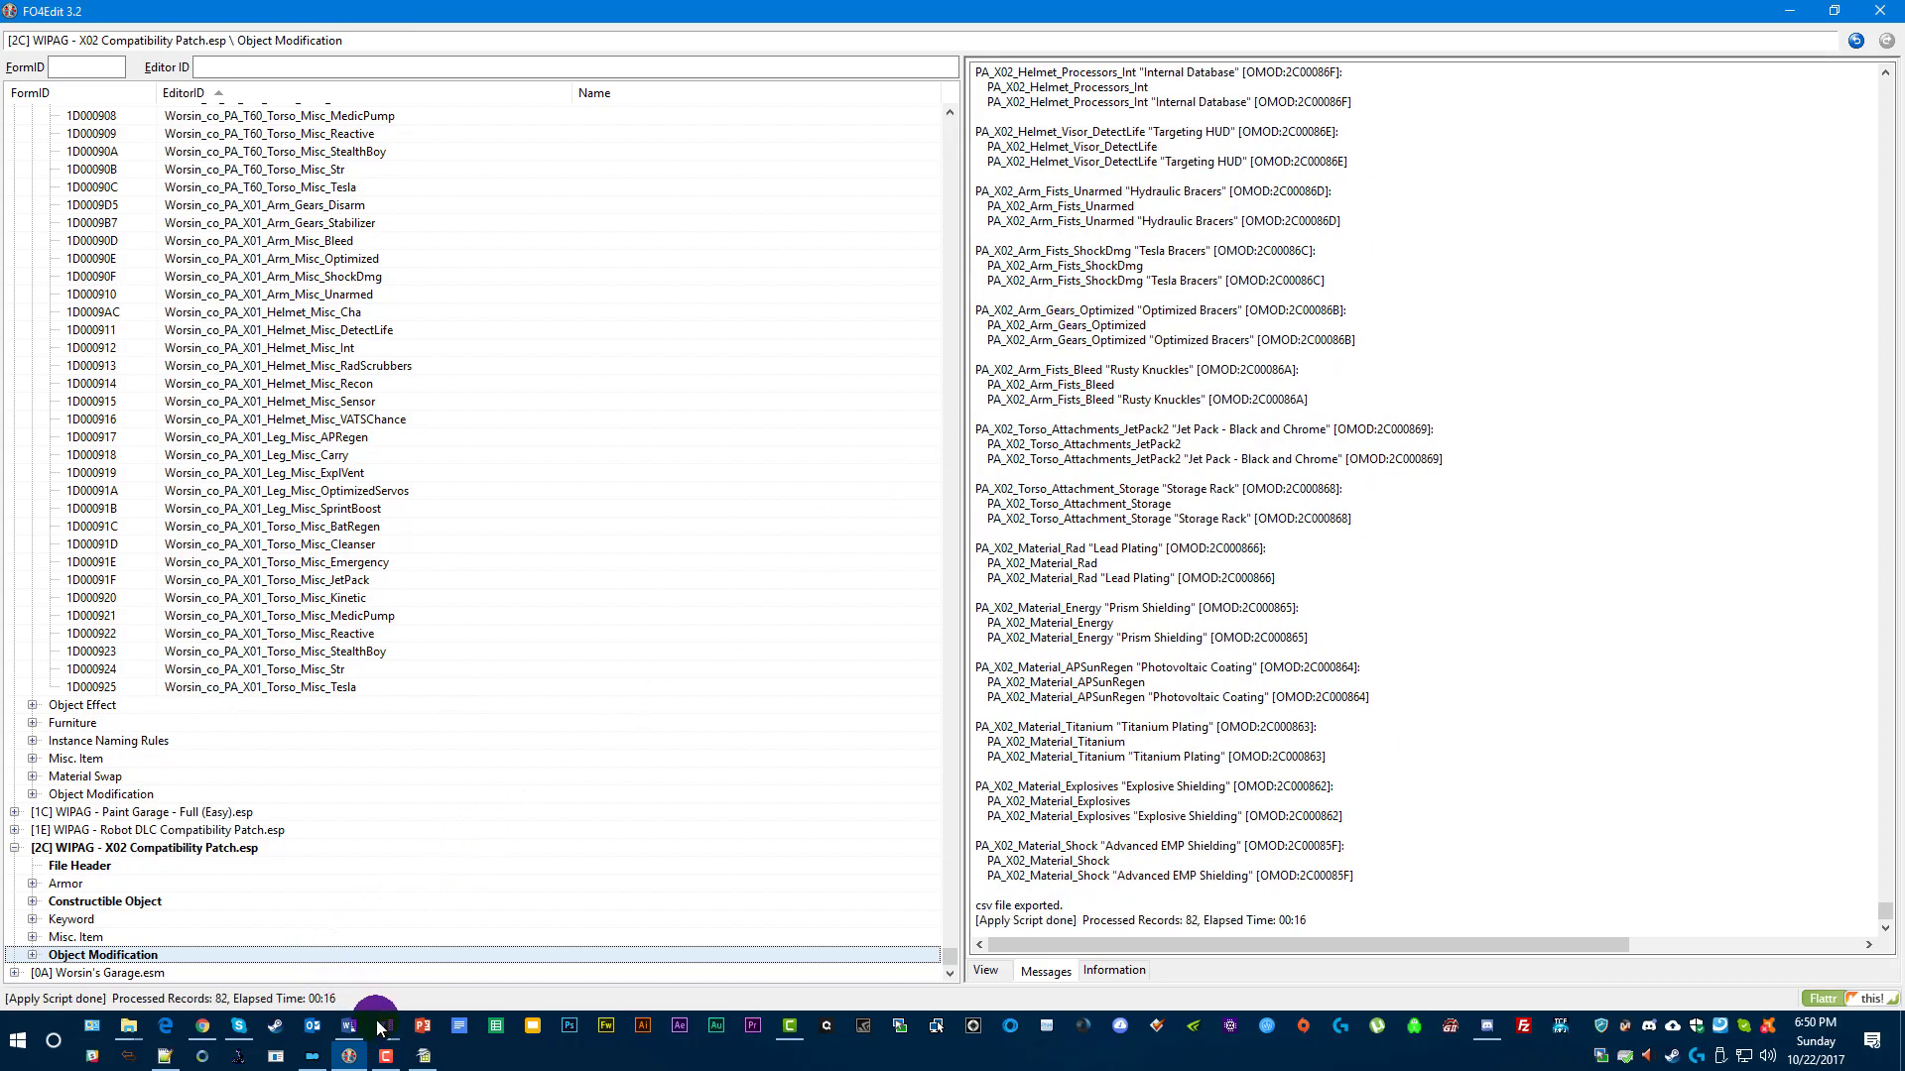
Open Exported.csv from Edit Scripts in OpenOffice Calc as comma-separated text and arrange it side by side with Construct.csv.
right_click(128, 1025)
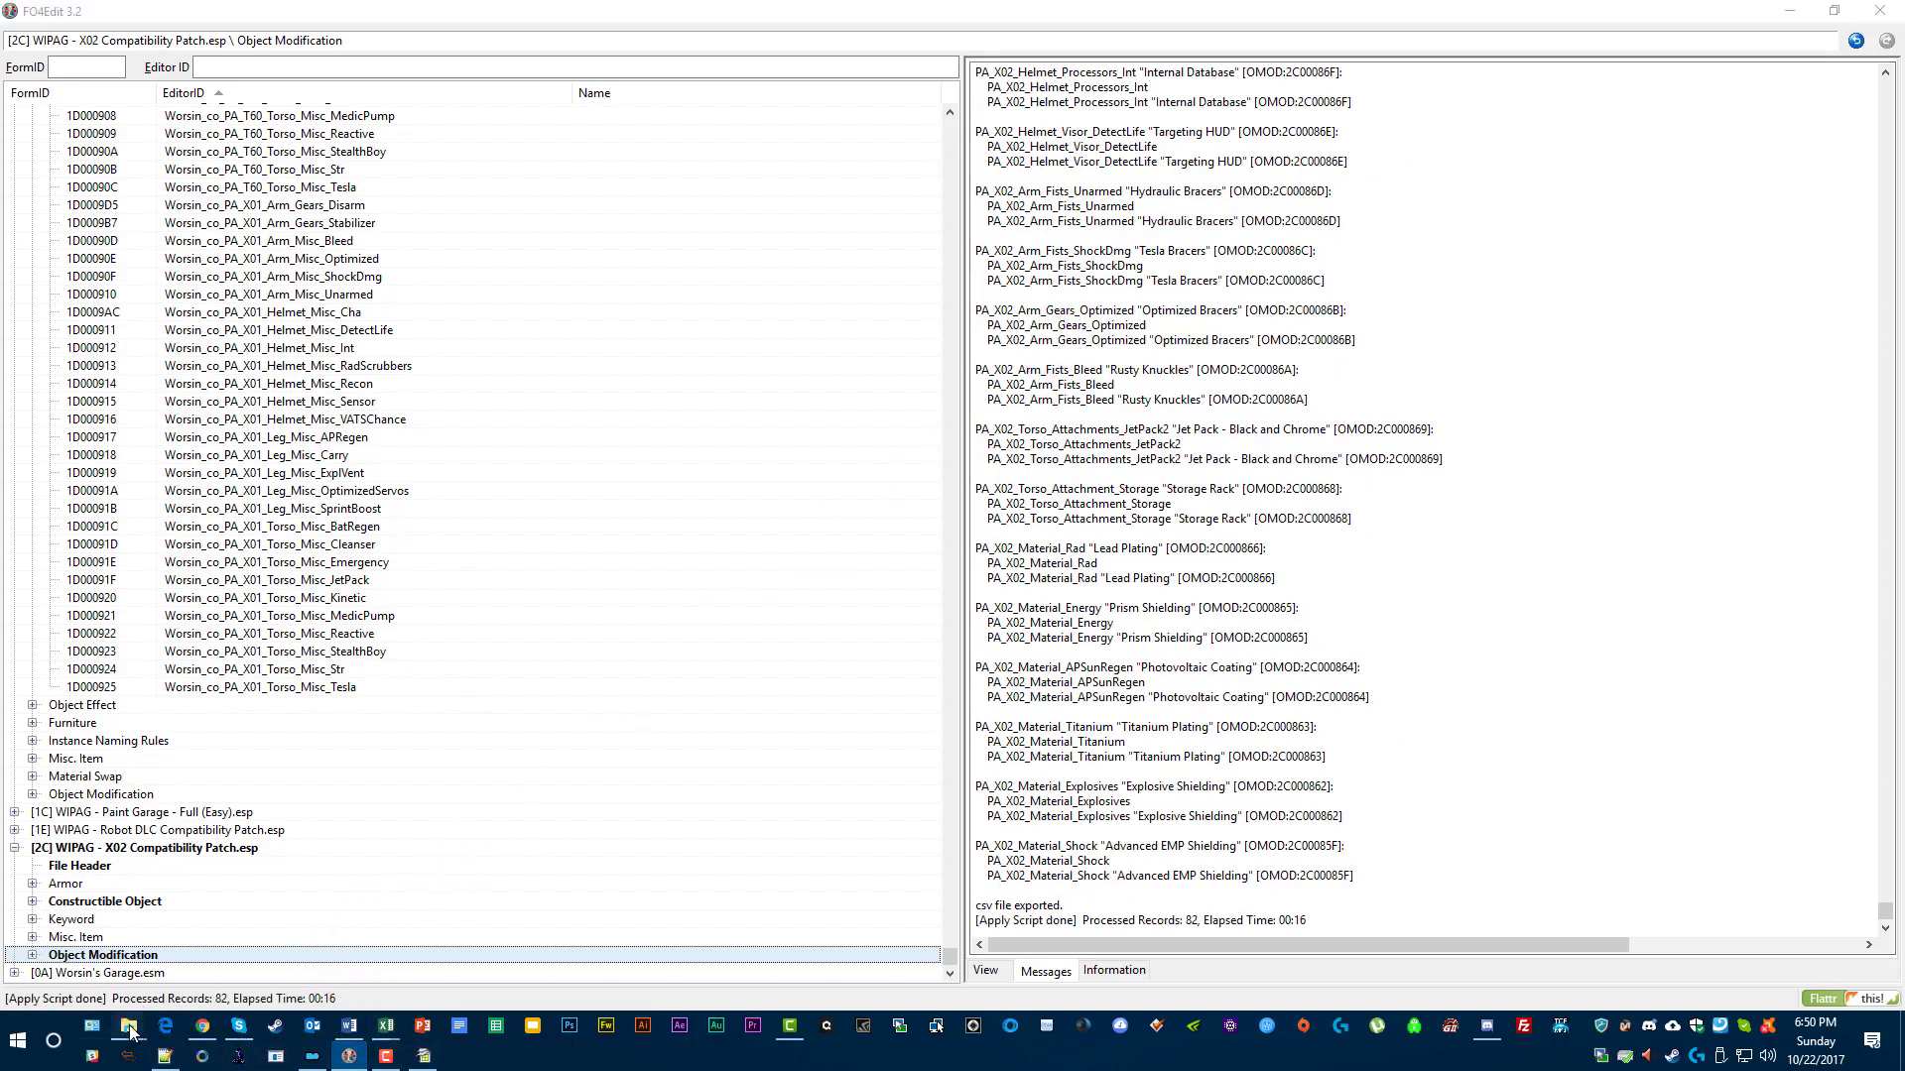
click(128, 925)
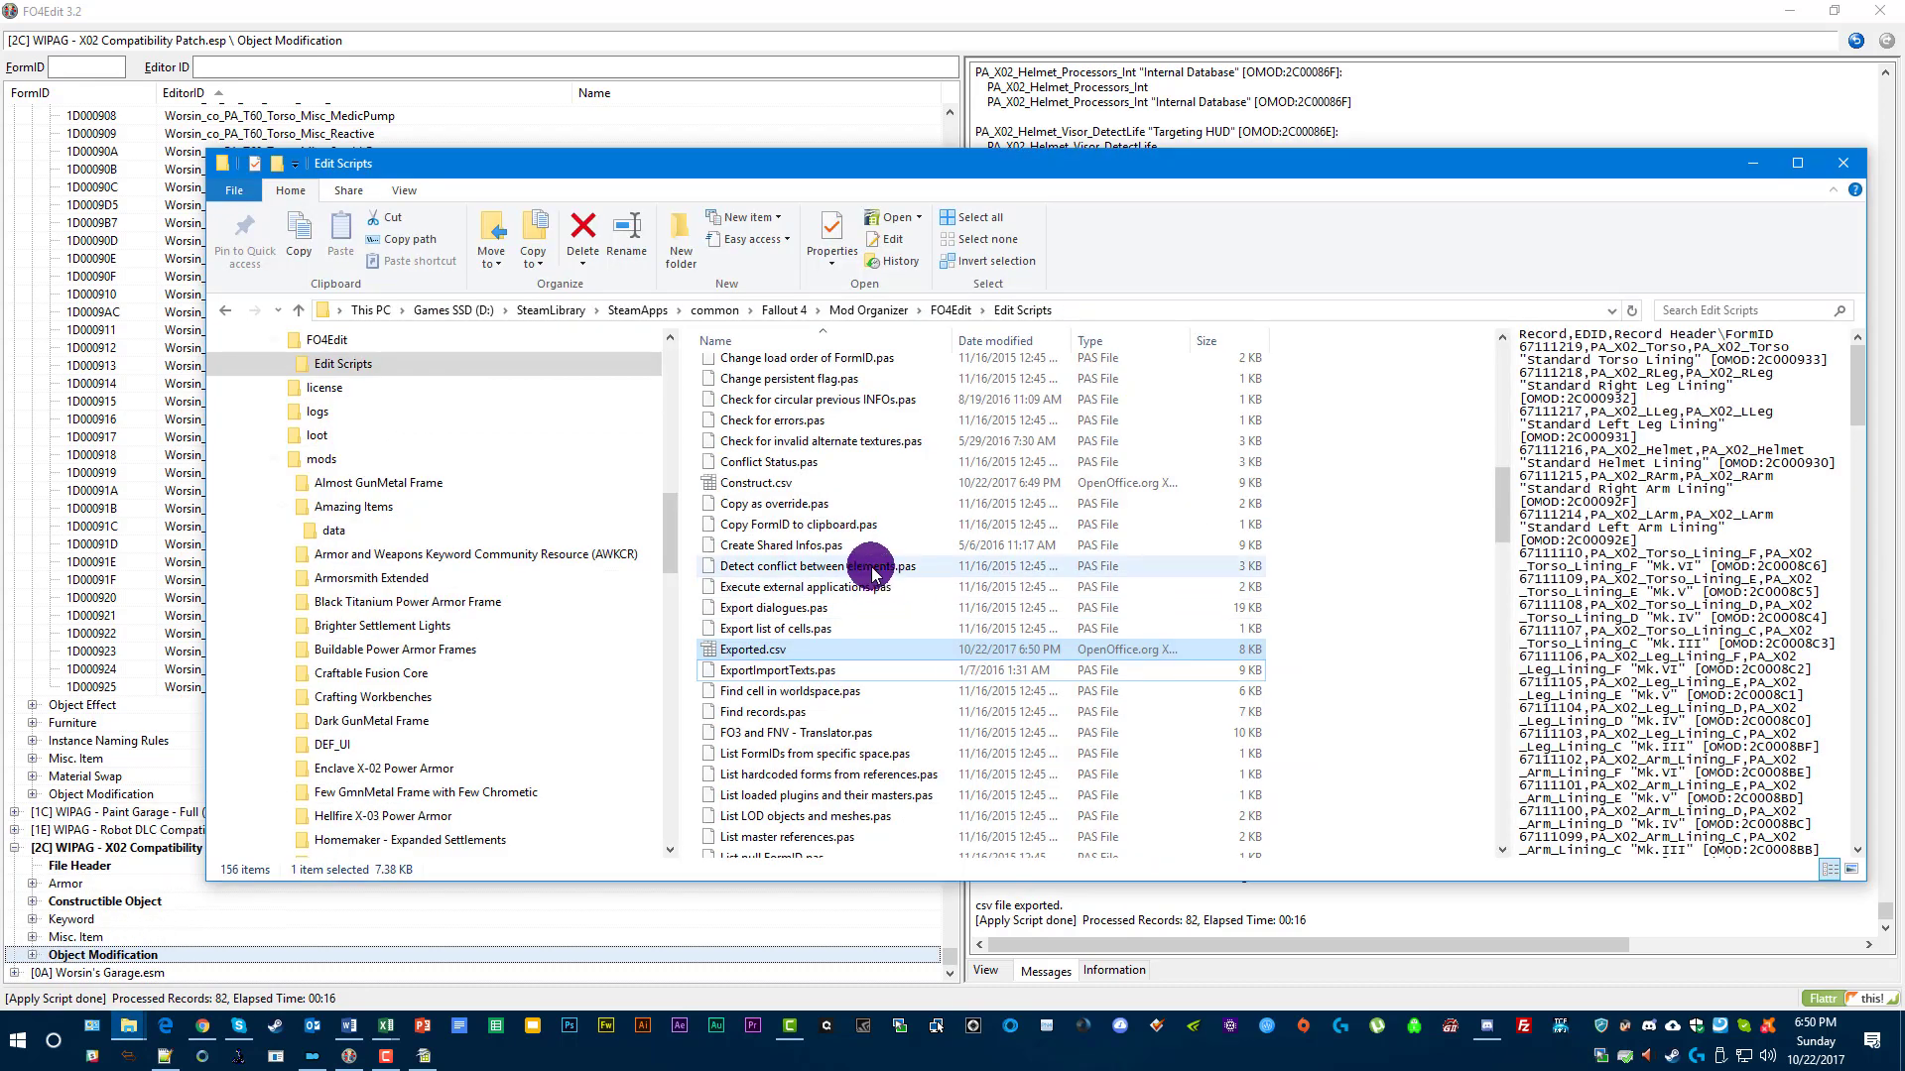
click(819, 653)
double_click(819, 653)
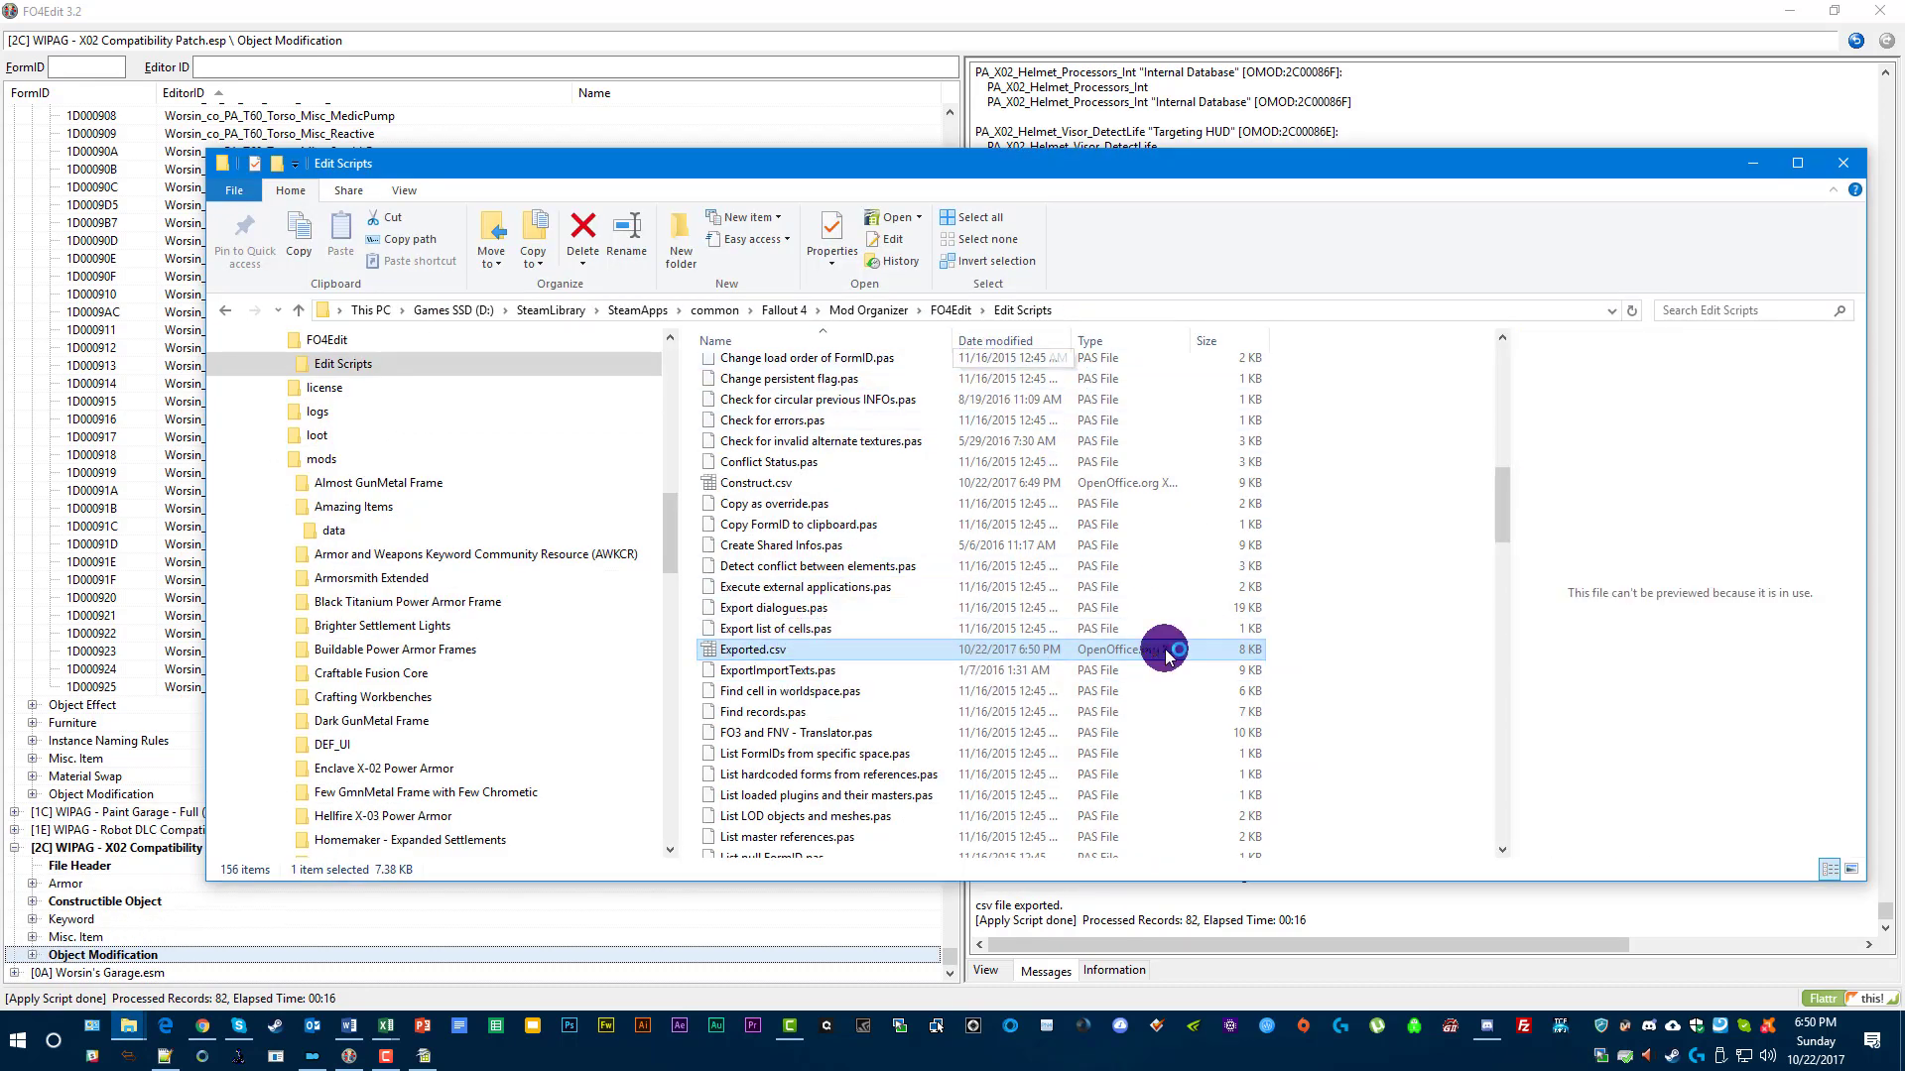
click(427, 1059)
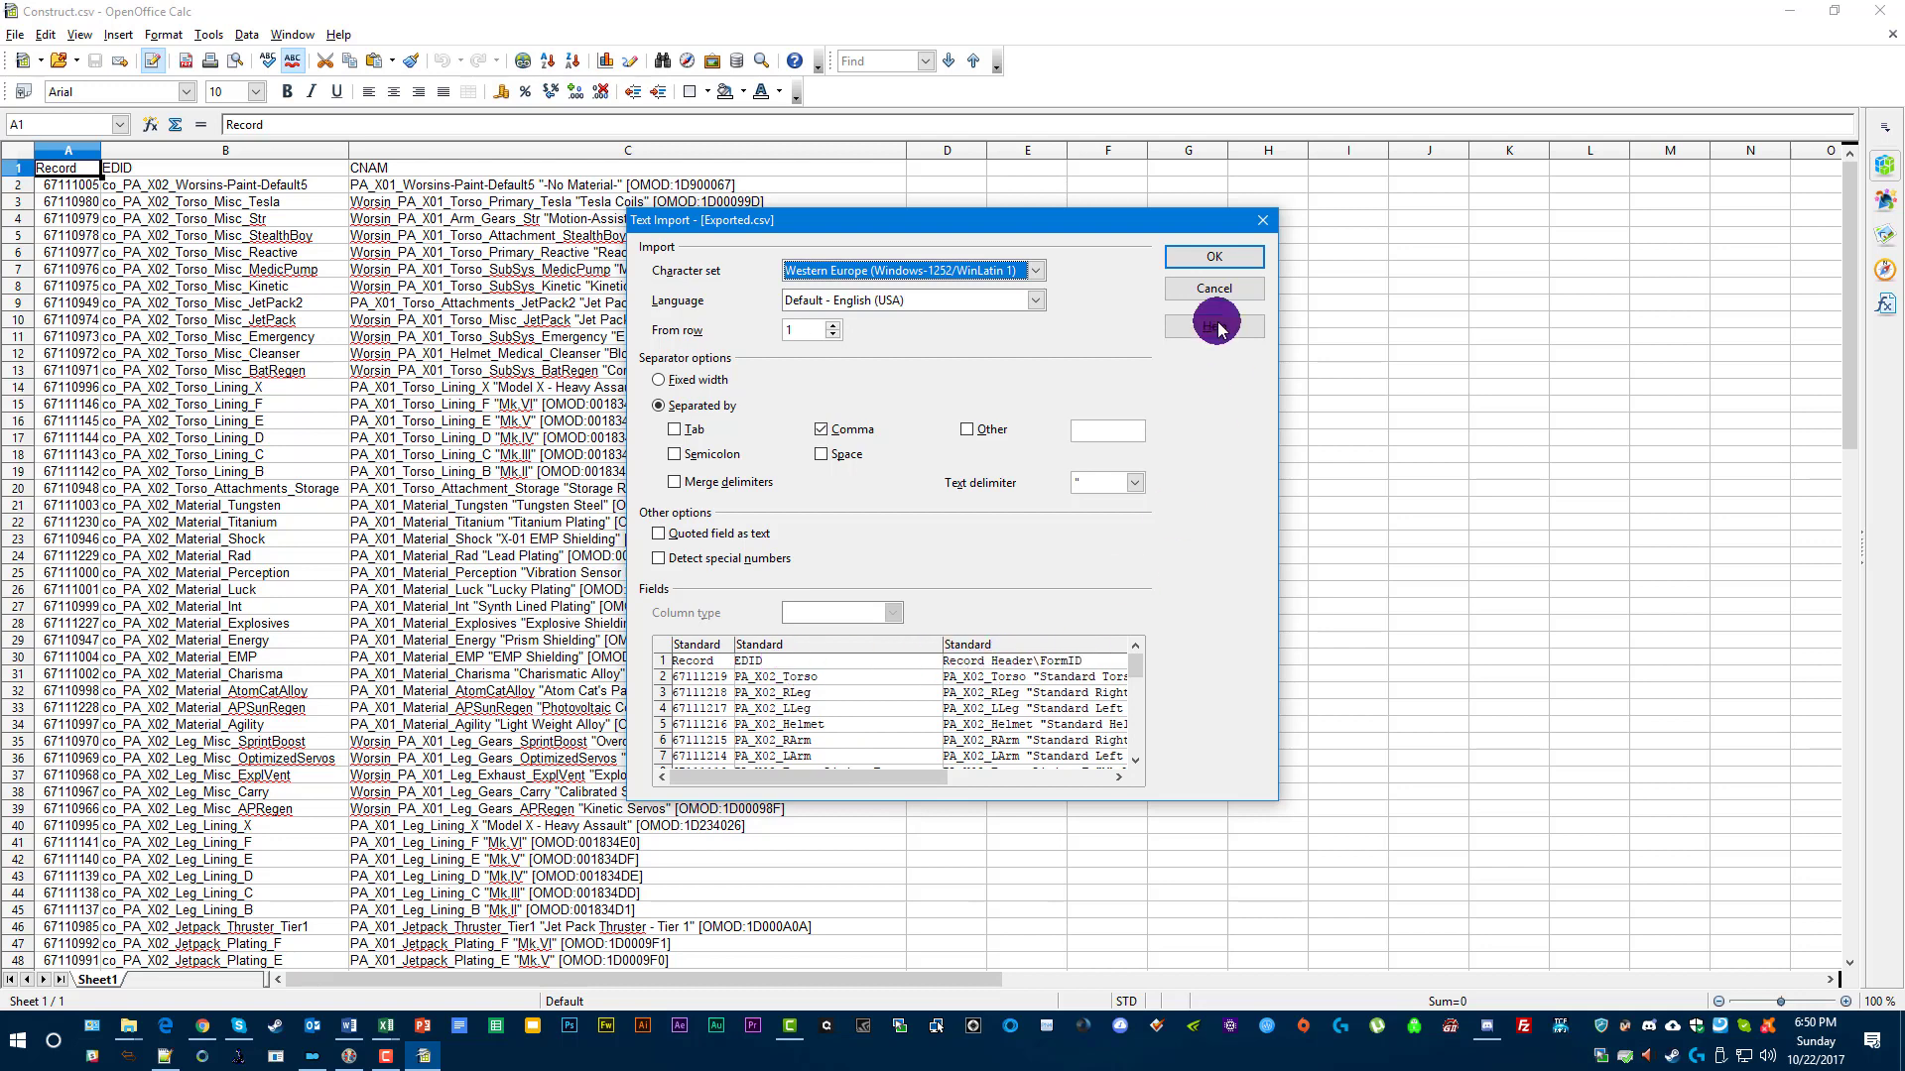
click(1206, 260)
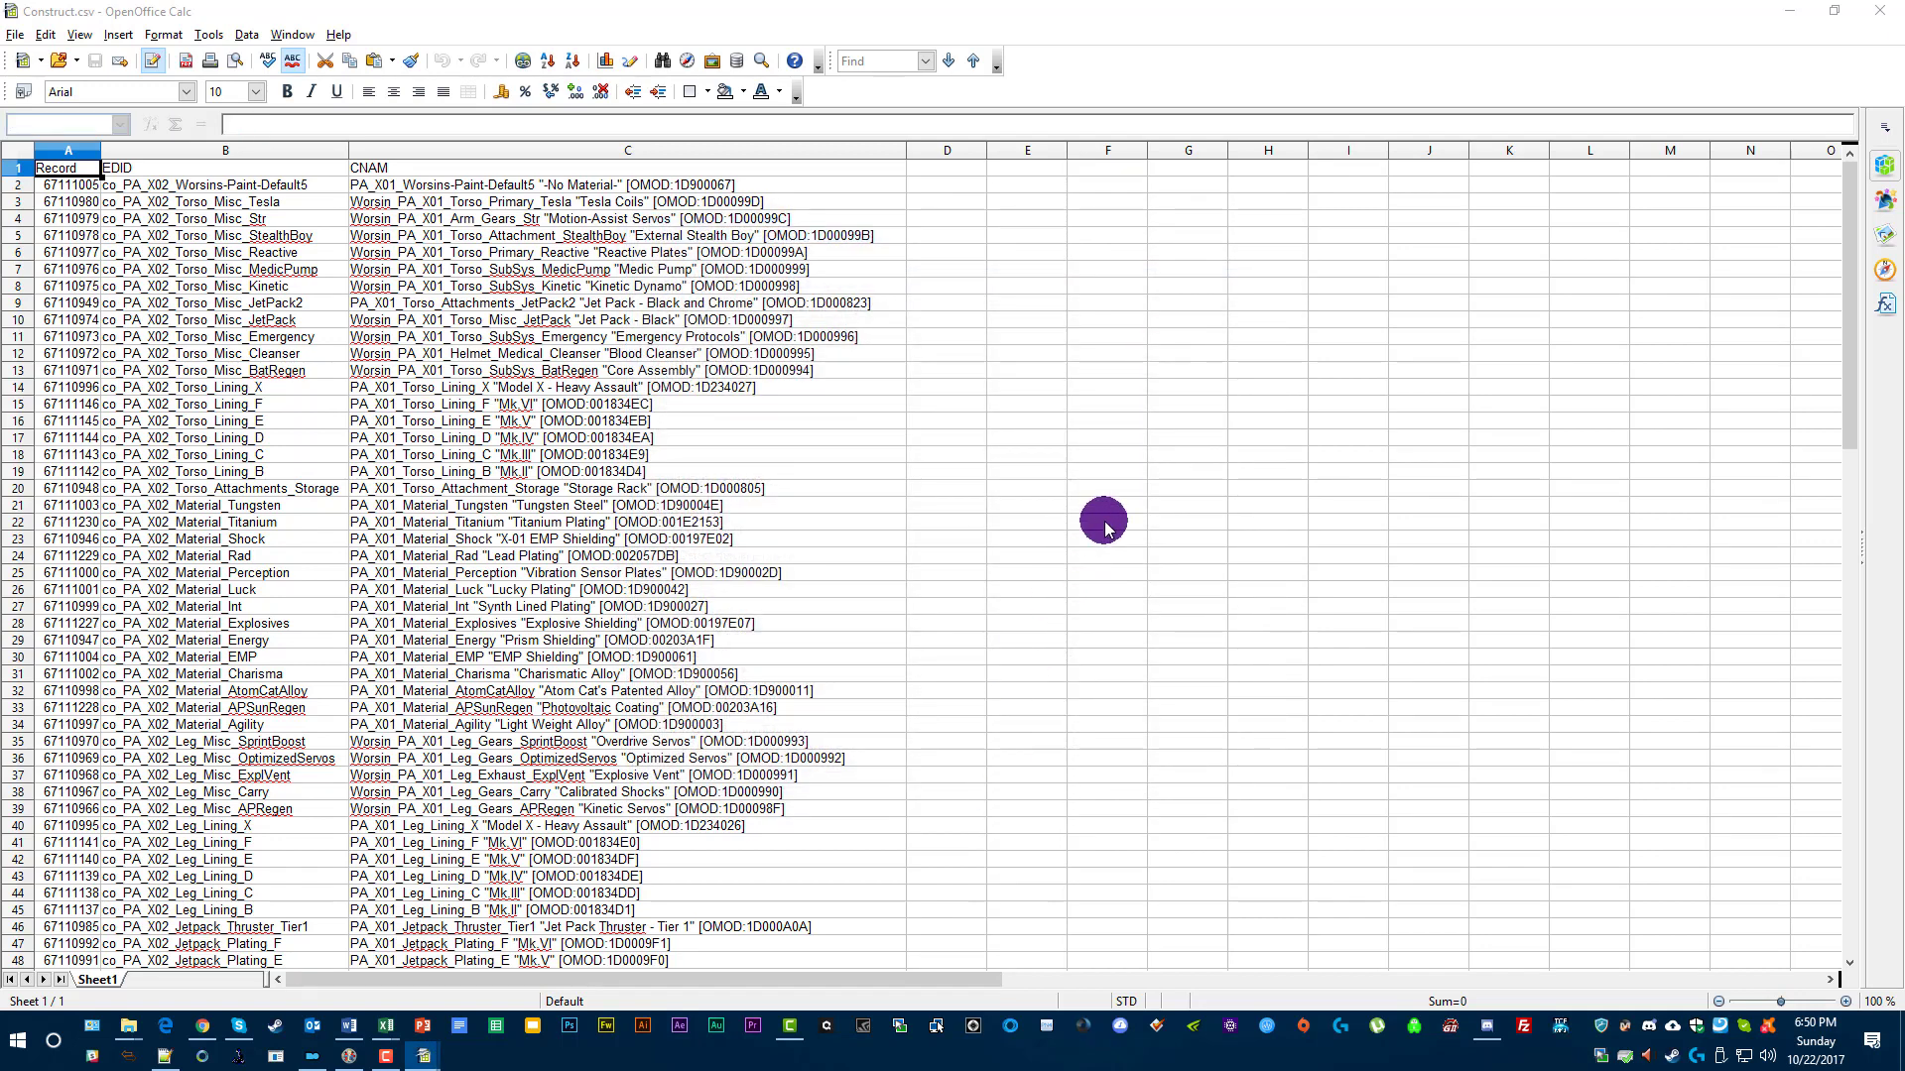
drag(1360, 29, 1, 159)
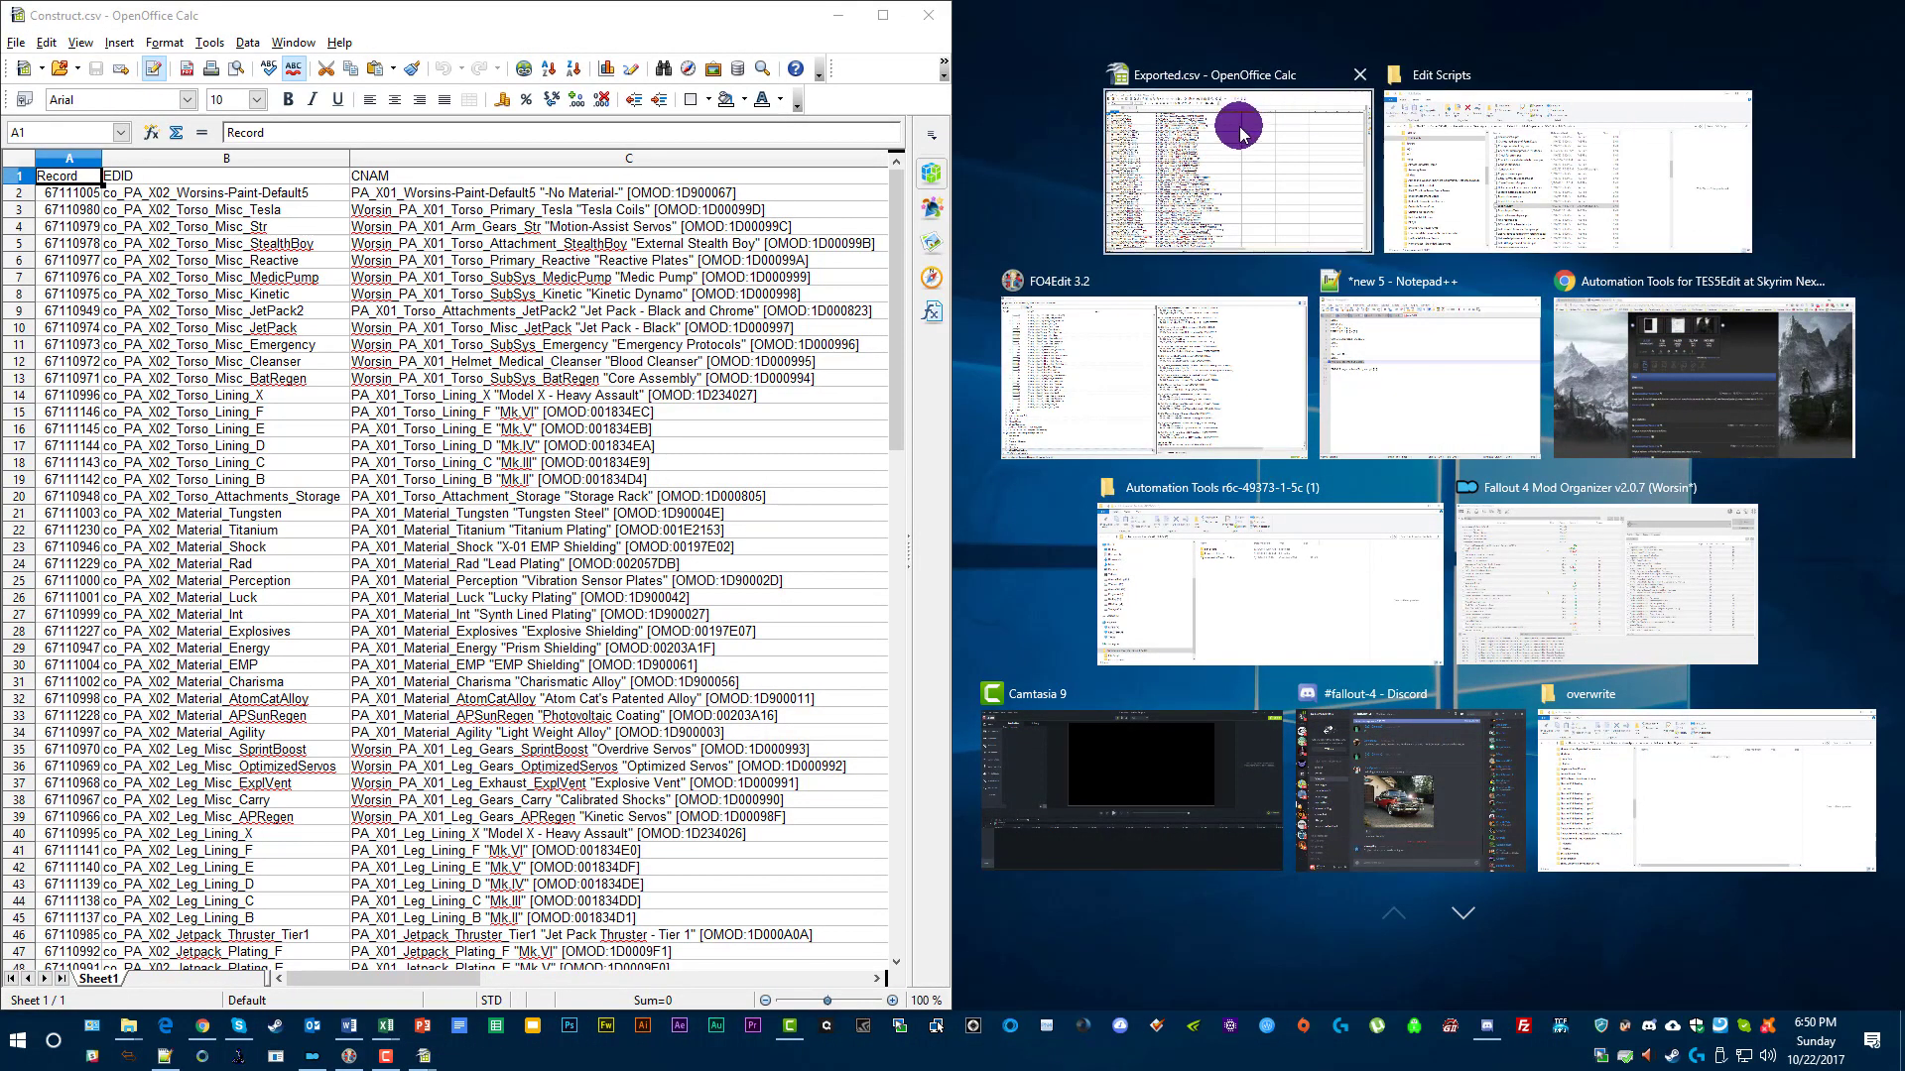
click(1240, 135)
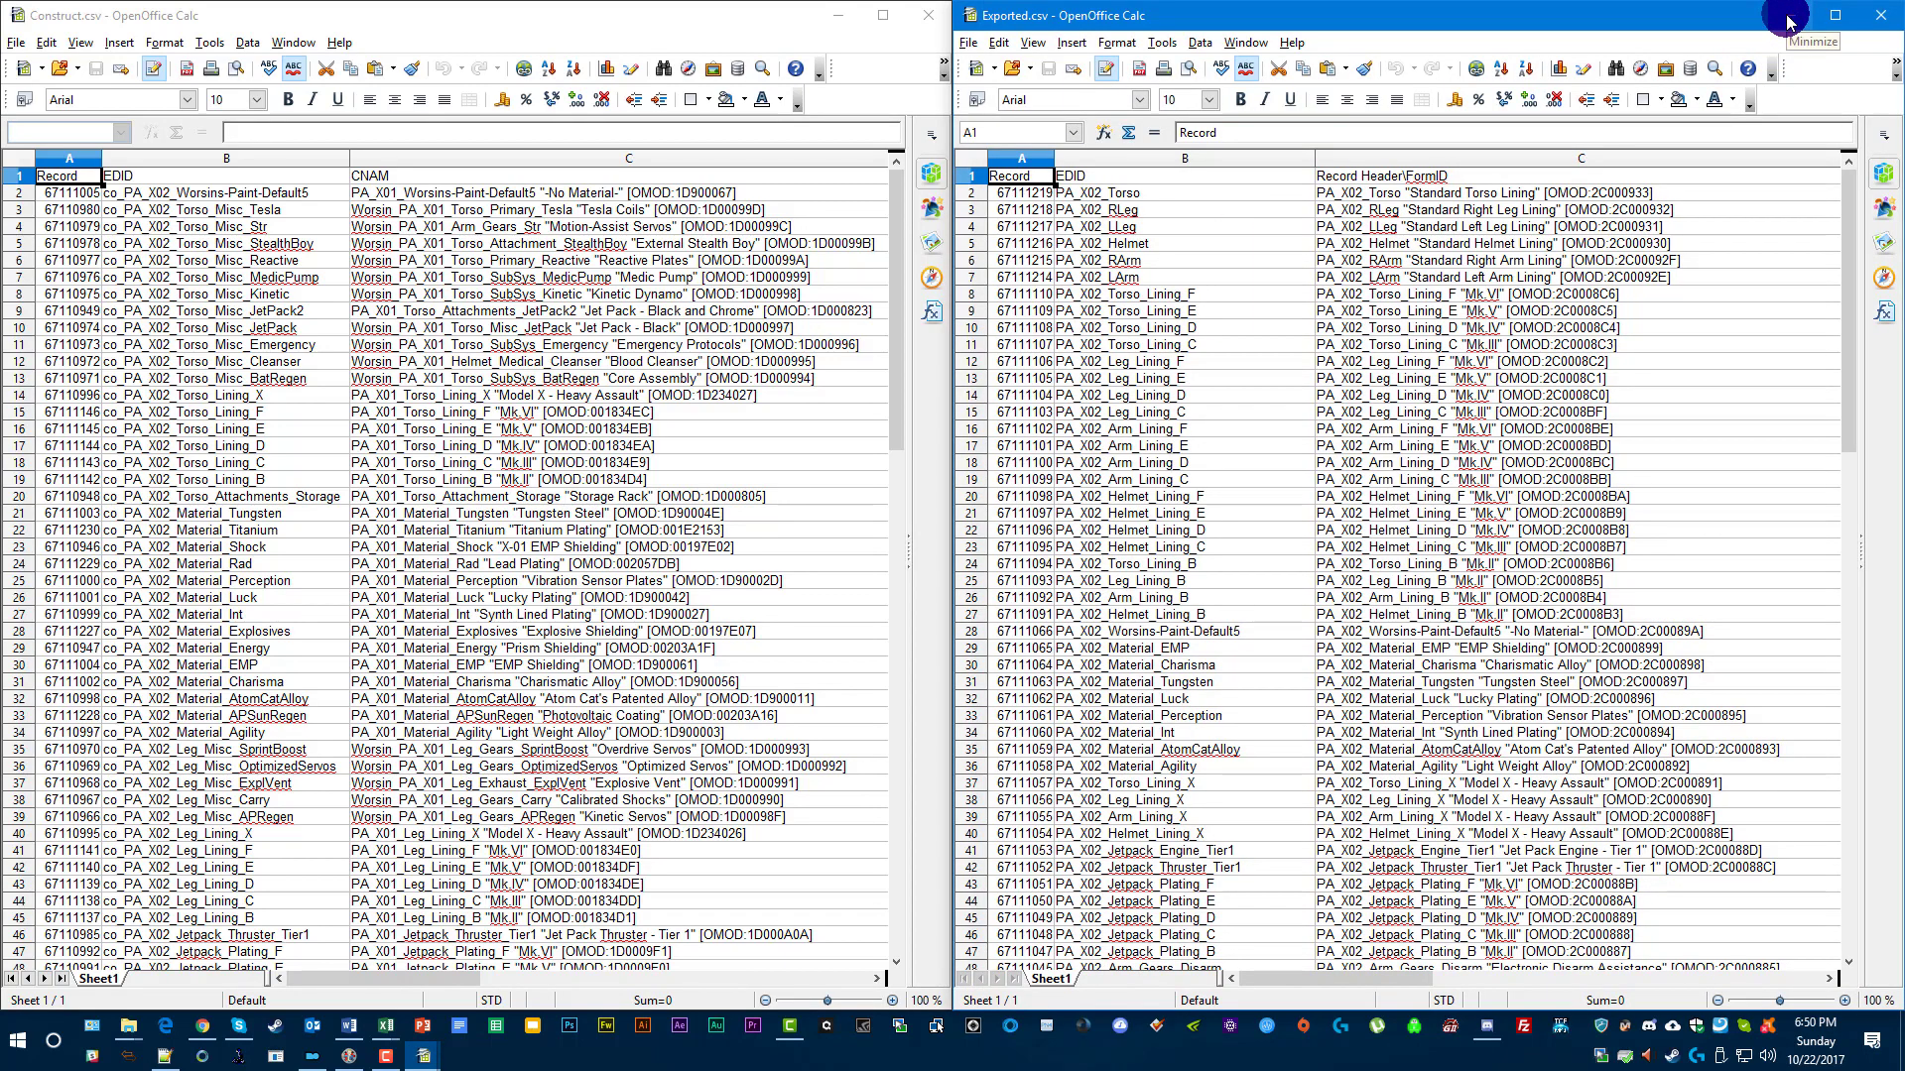
Save the Exported.csv spreadsheet as Object.csv in Edit Scripts, replacing the existing file.
click(967, 43)
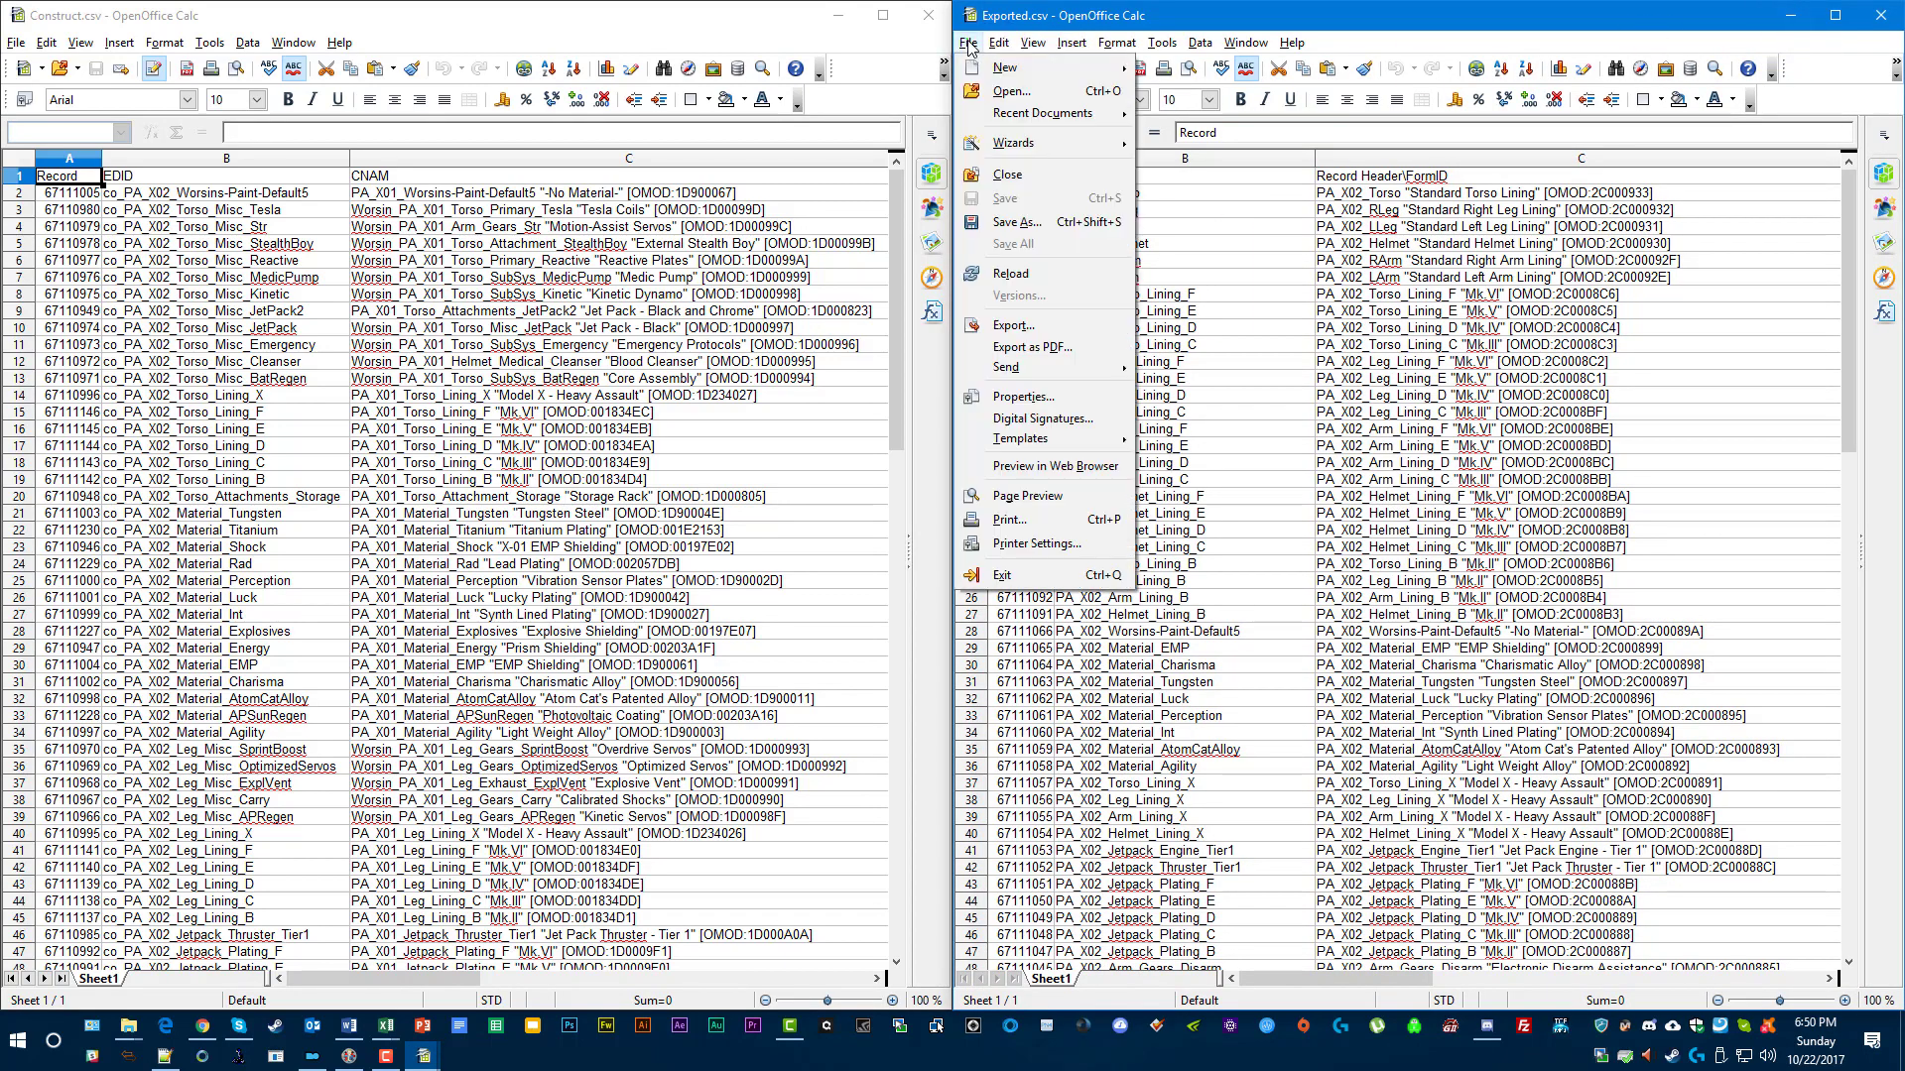
click(1018, 231)
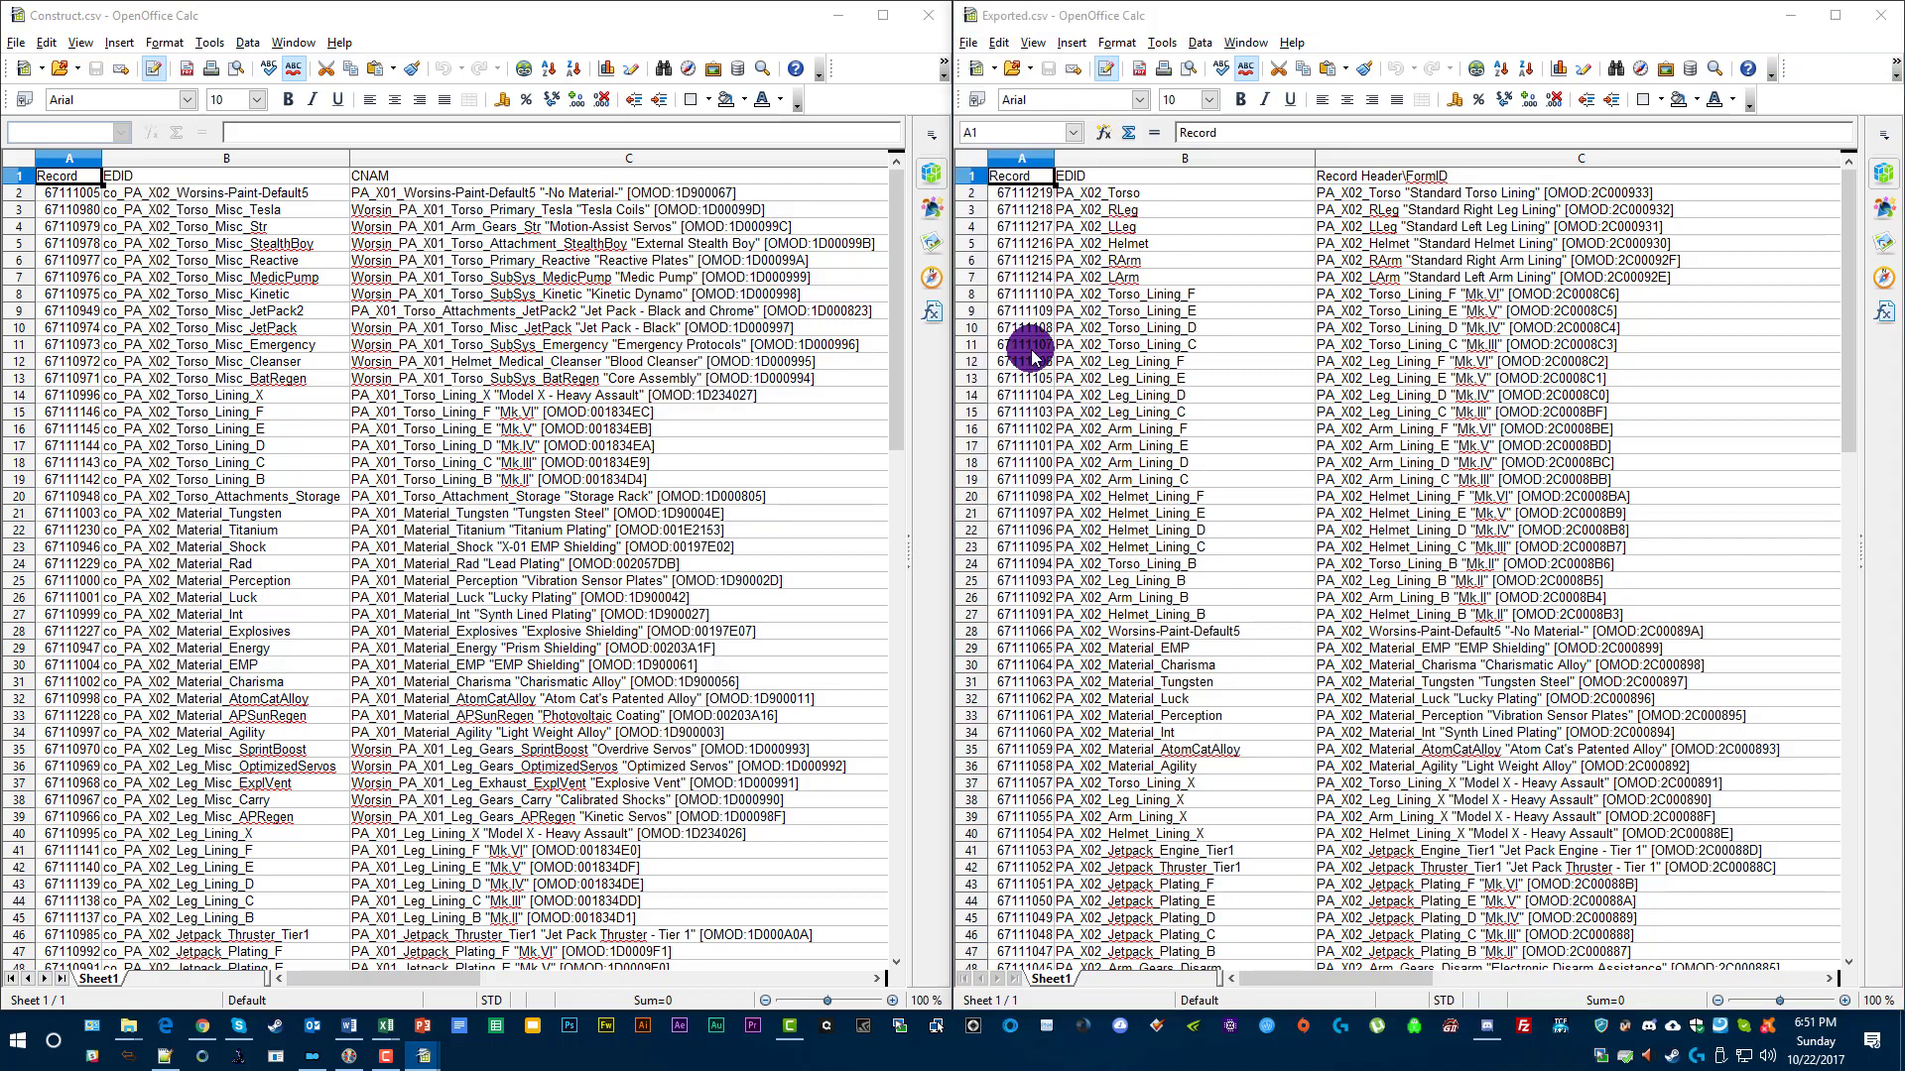
key(ctrl+shift+s)
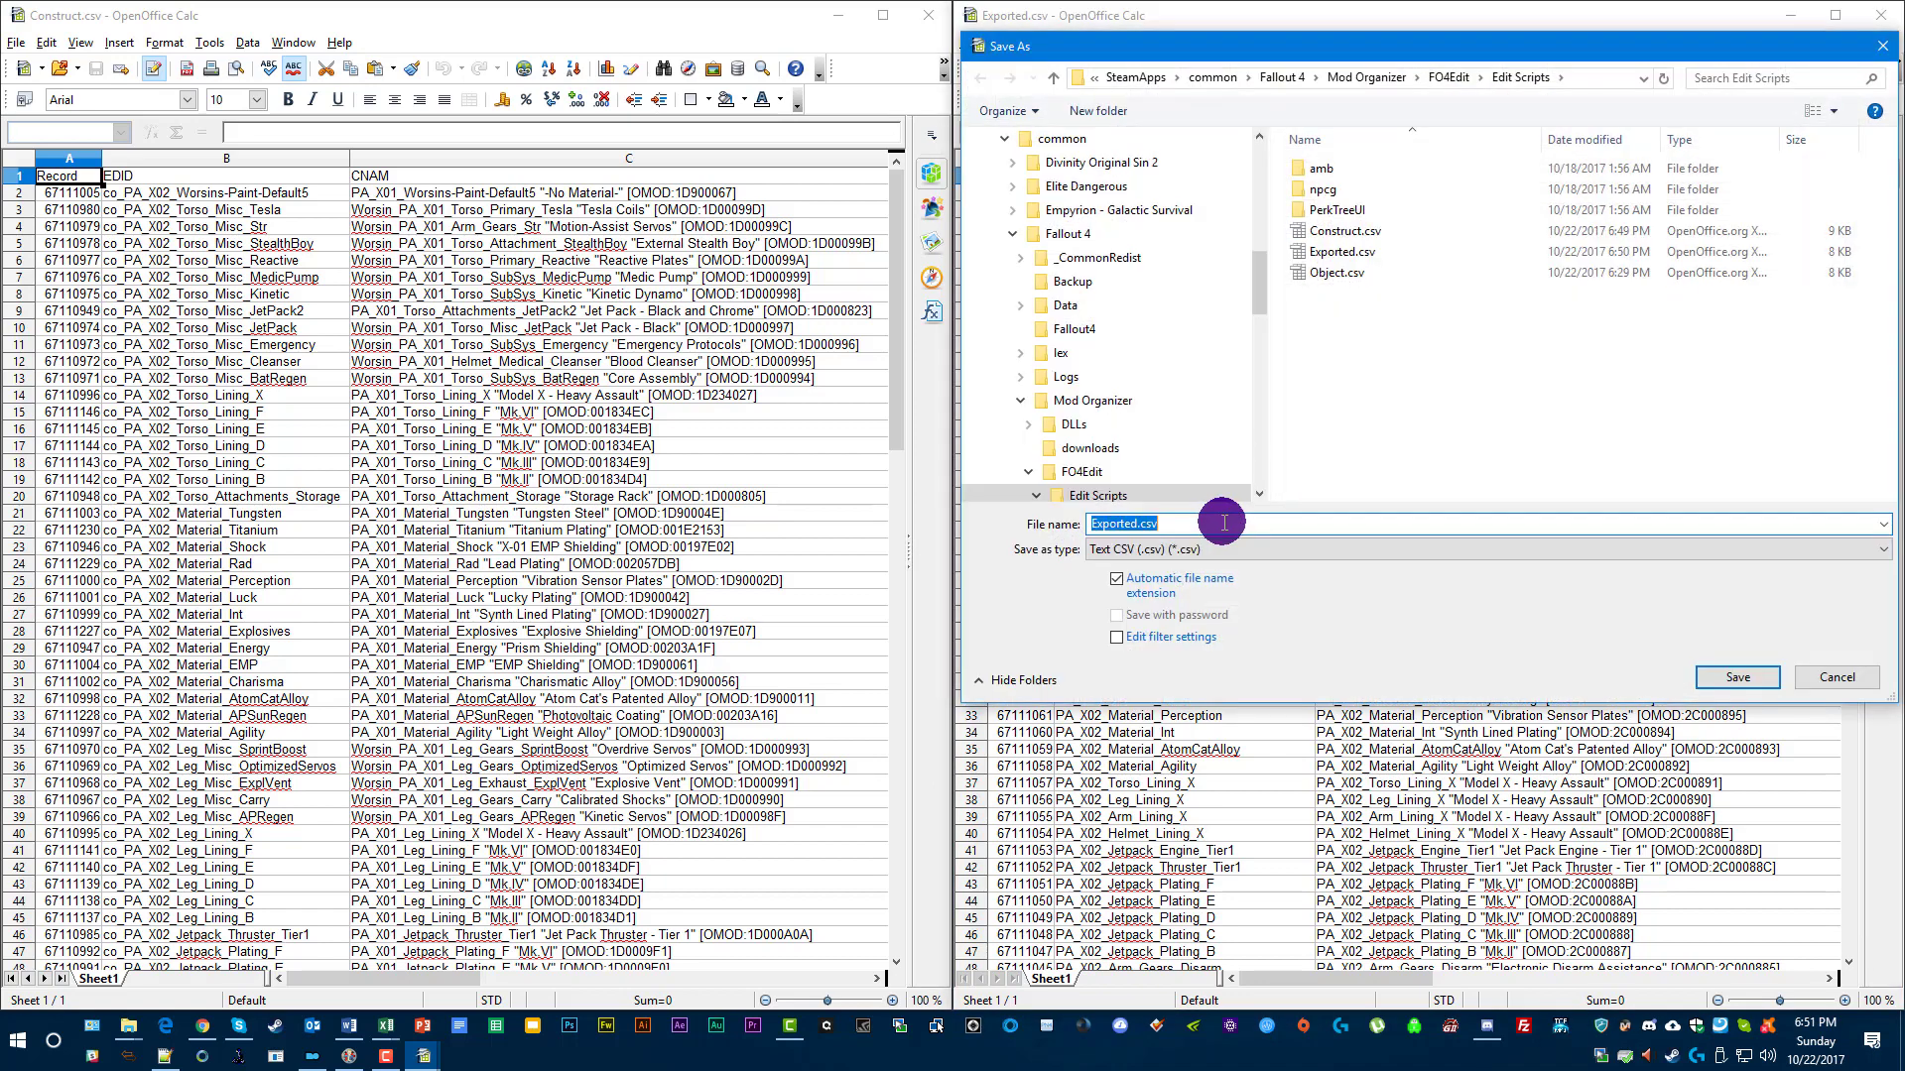
click(1342, 273)
click(1736, 677)
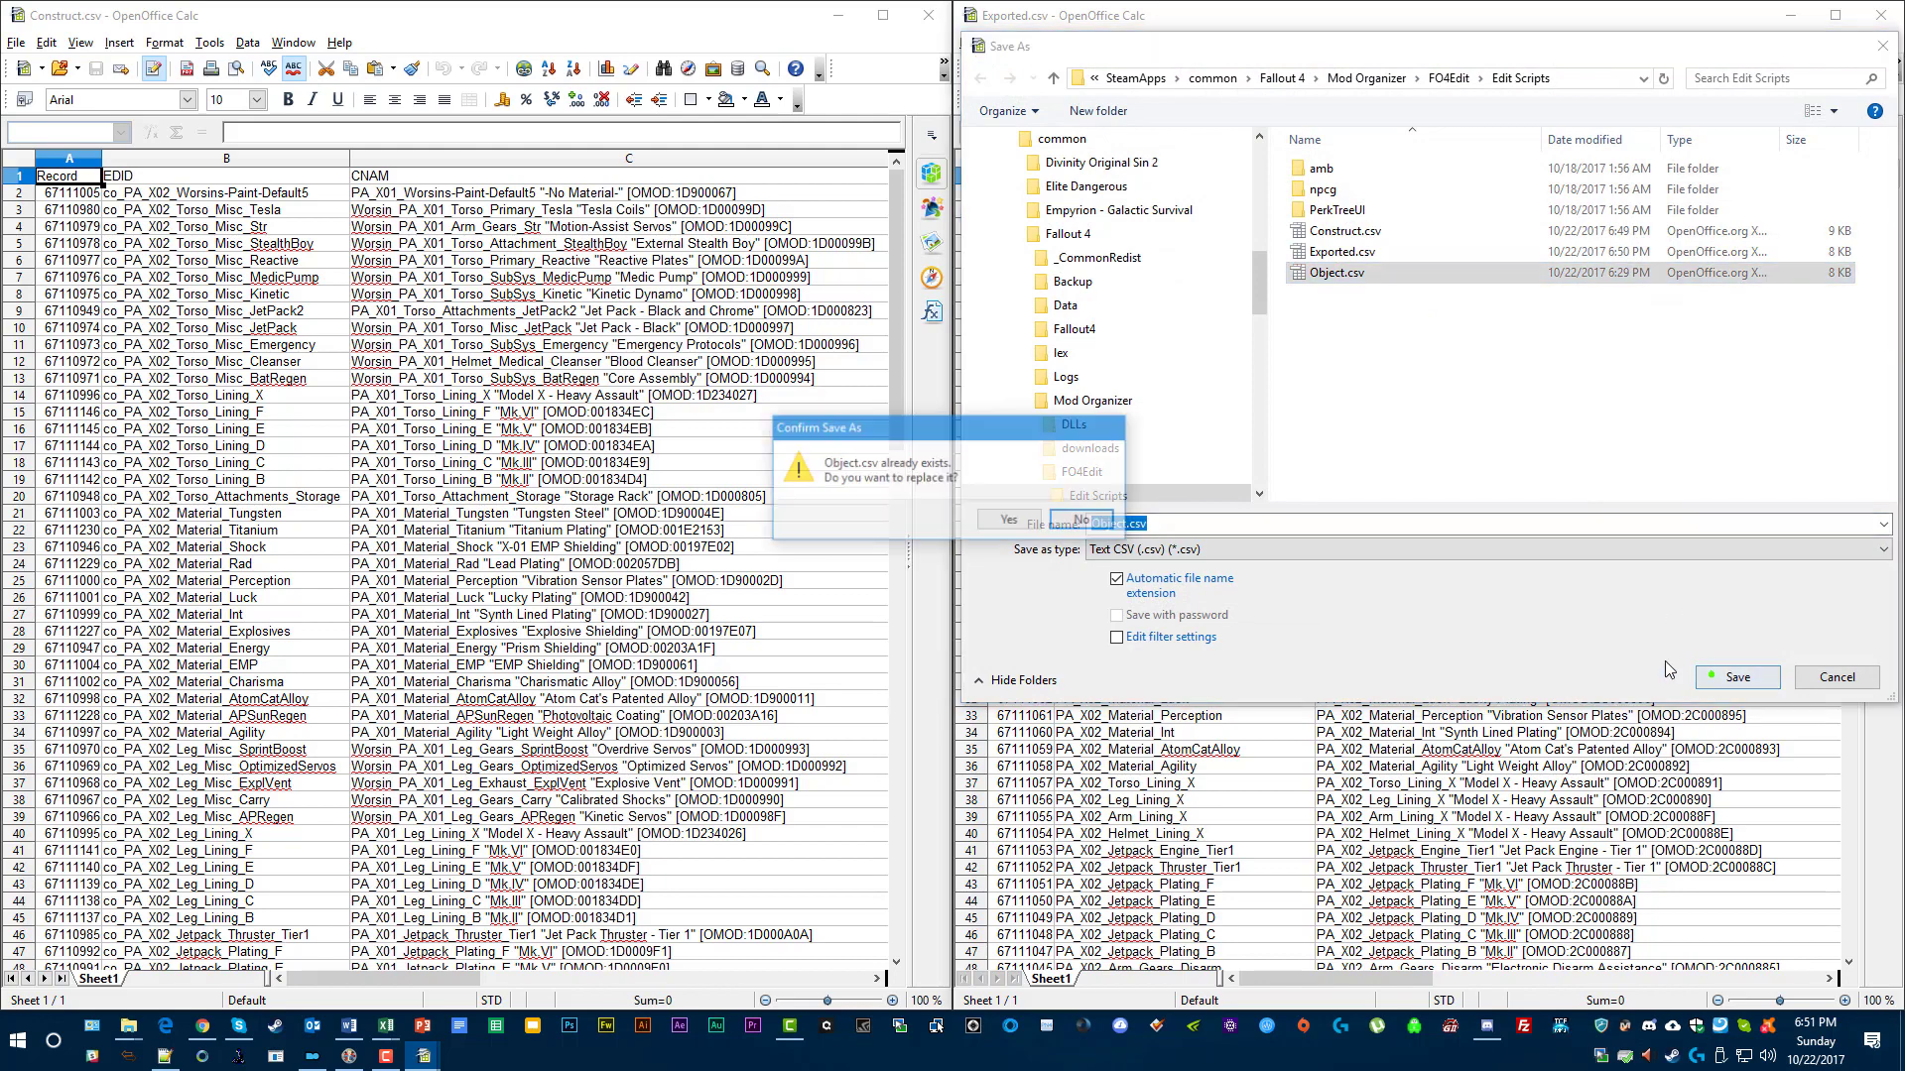
click(1011, 525)
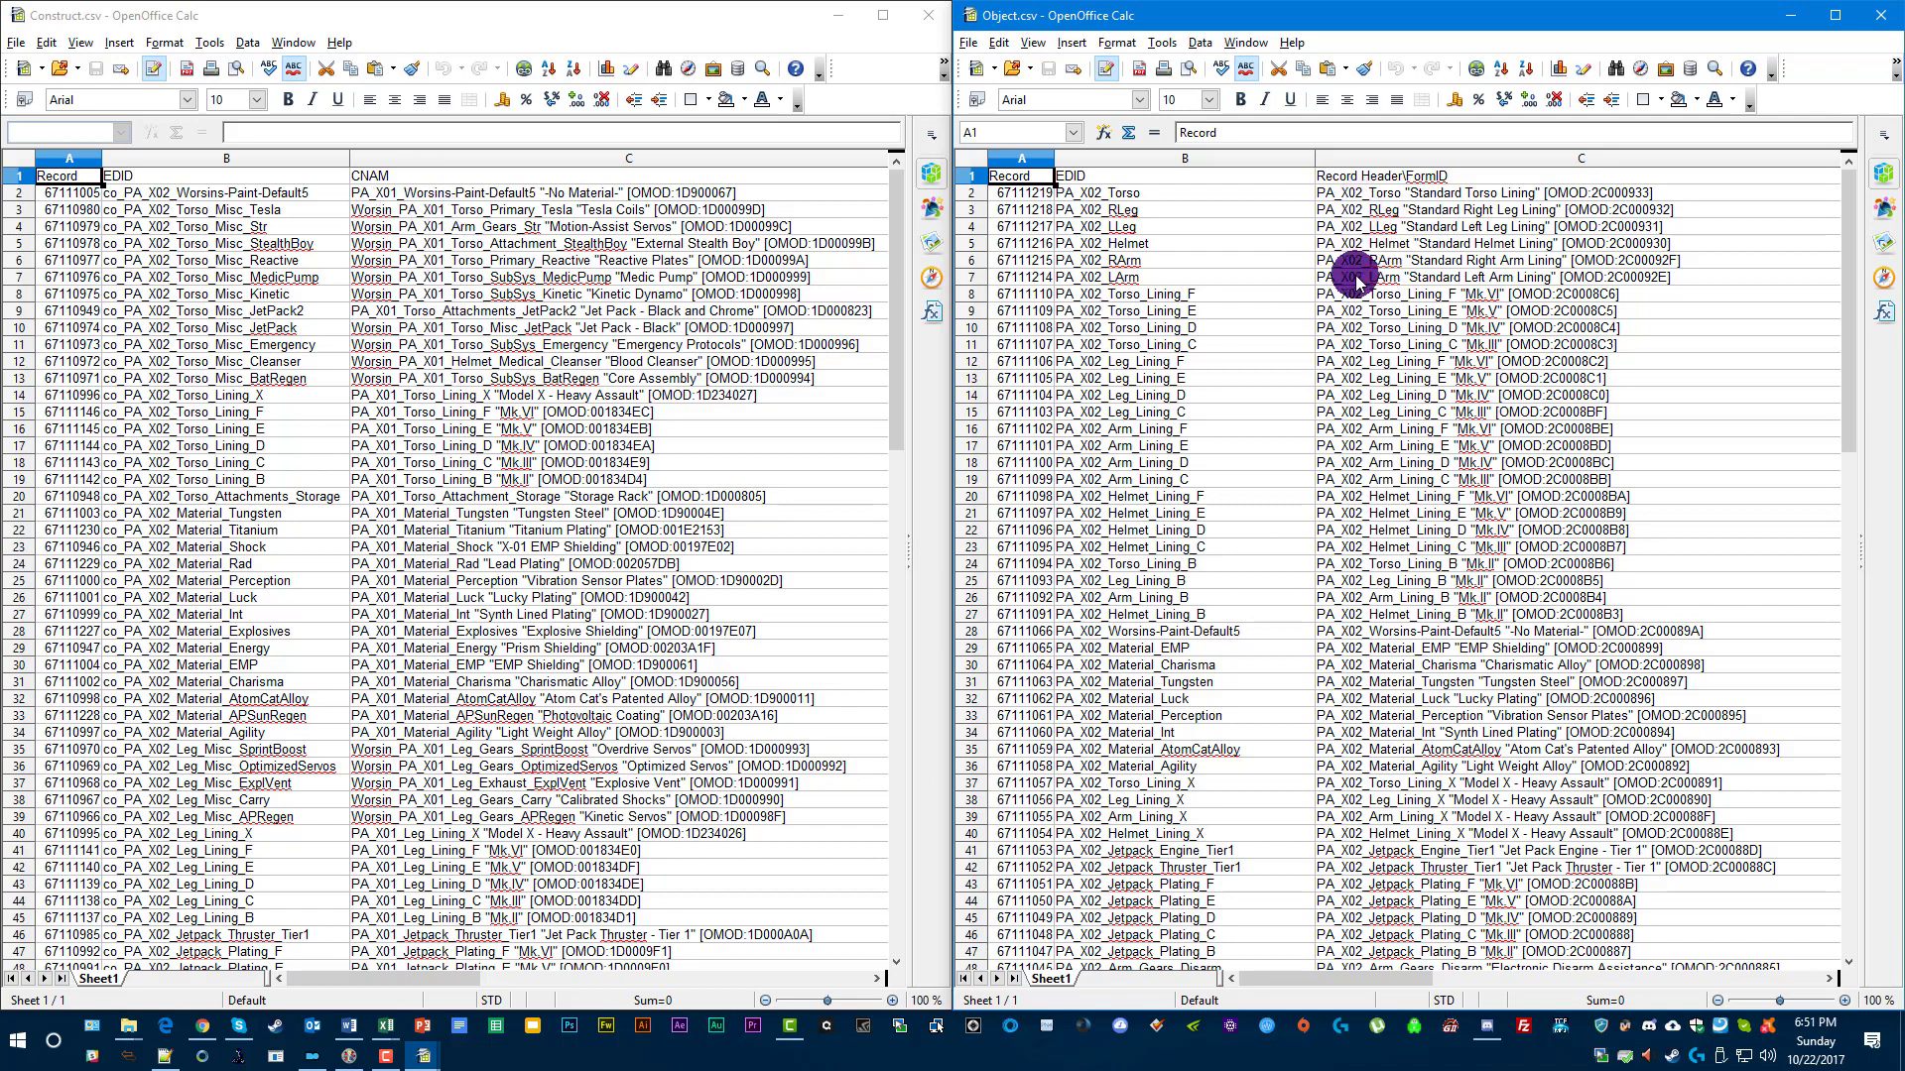
Sort Construct.csv in descending order by the CNAM column, extending the sort range to the neighbouring columns.
click(464, 158)
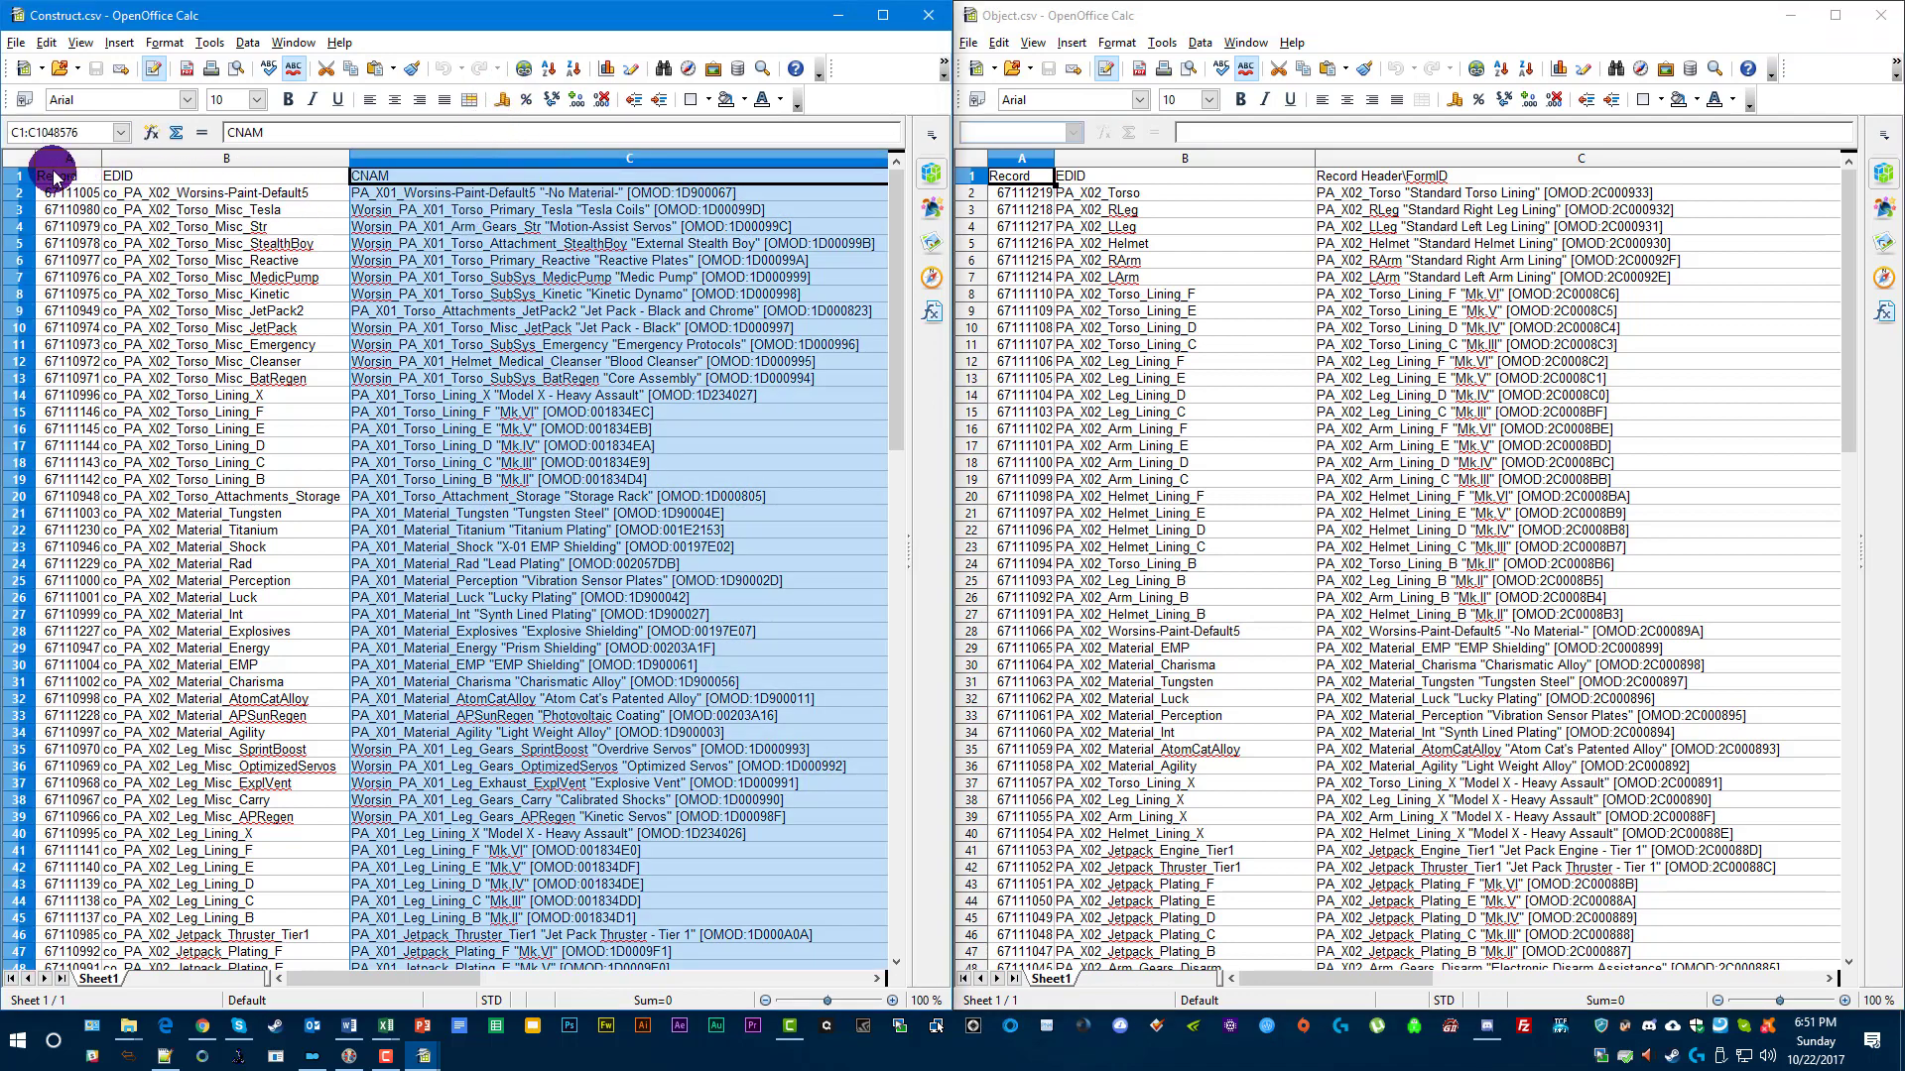
click(514, 167)
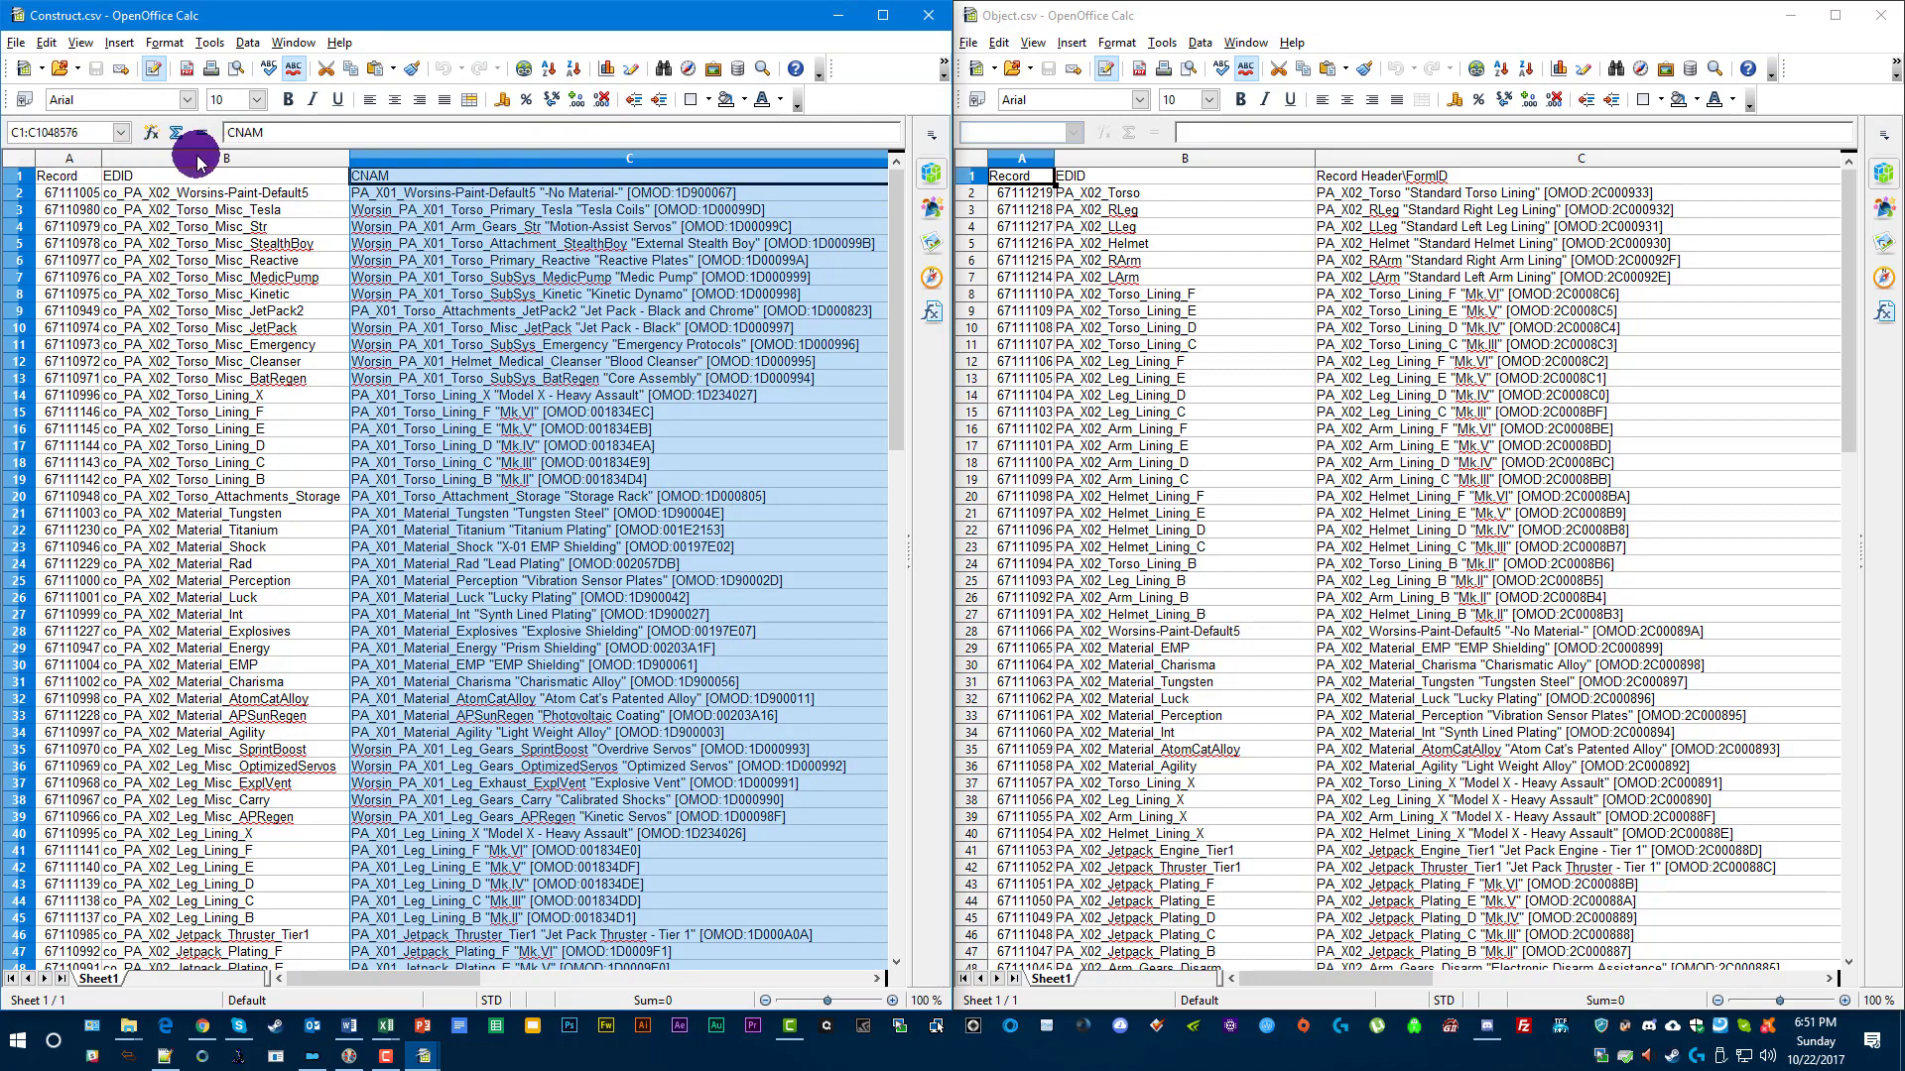
click(569, 69)
click(353, 525)
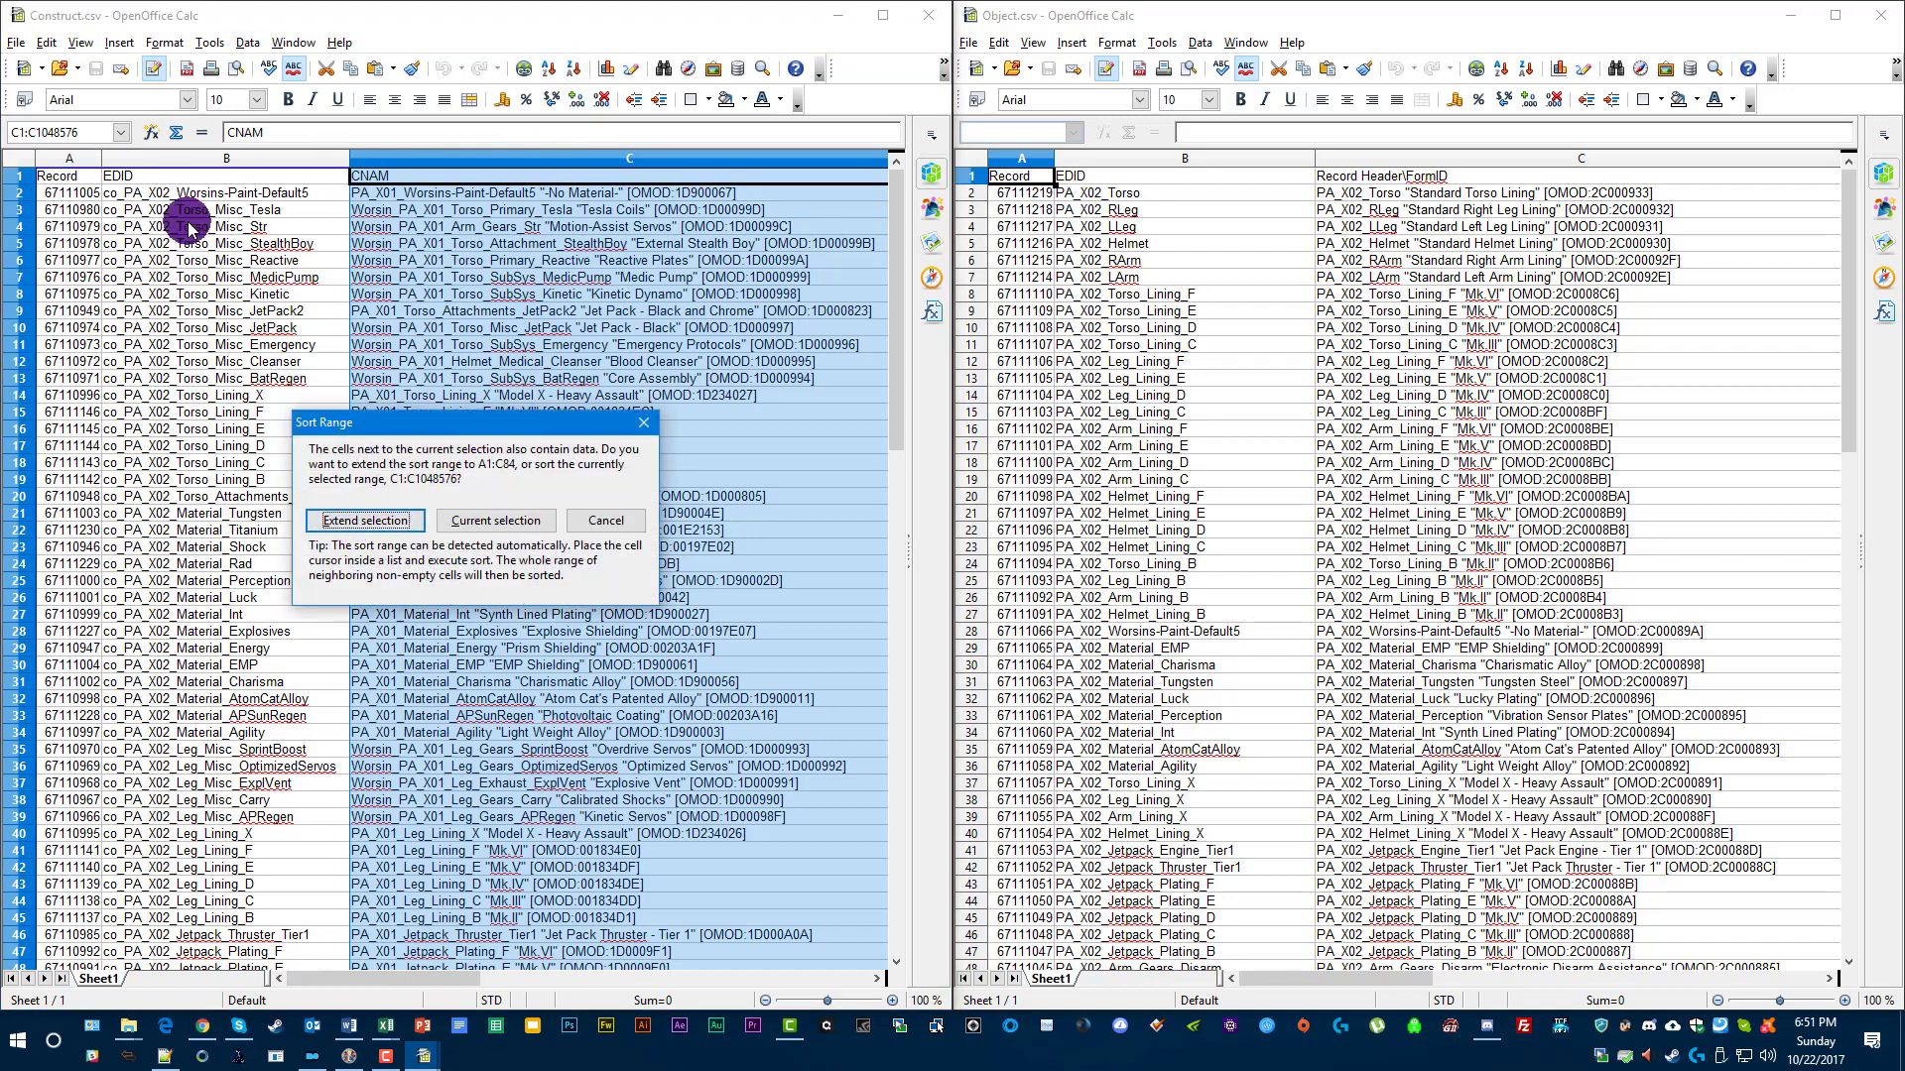
click(326, 498)
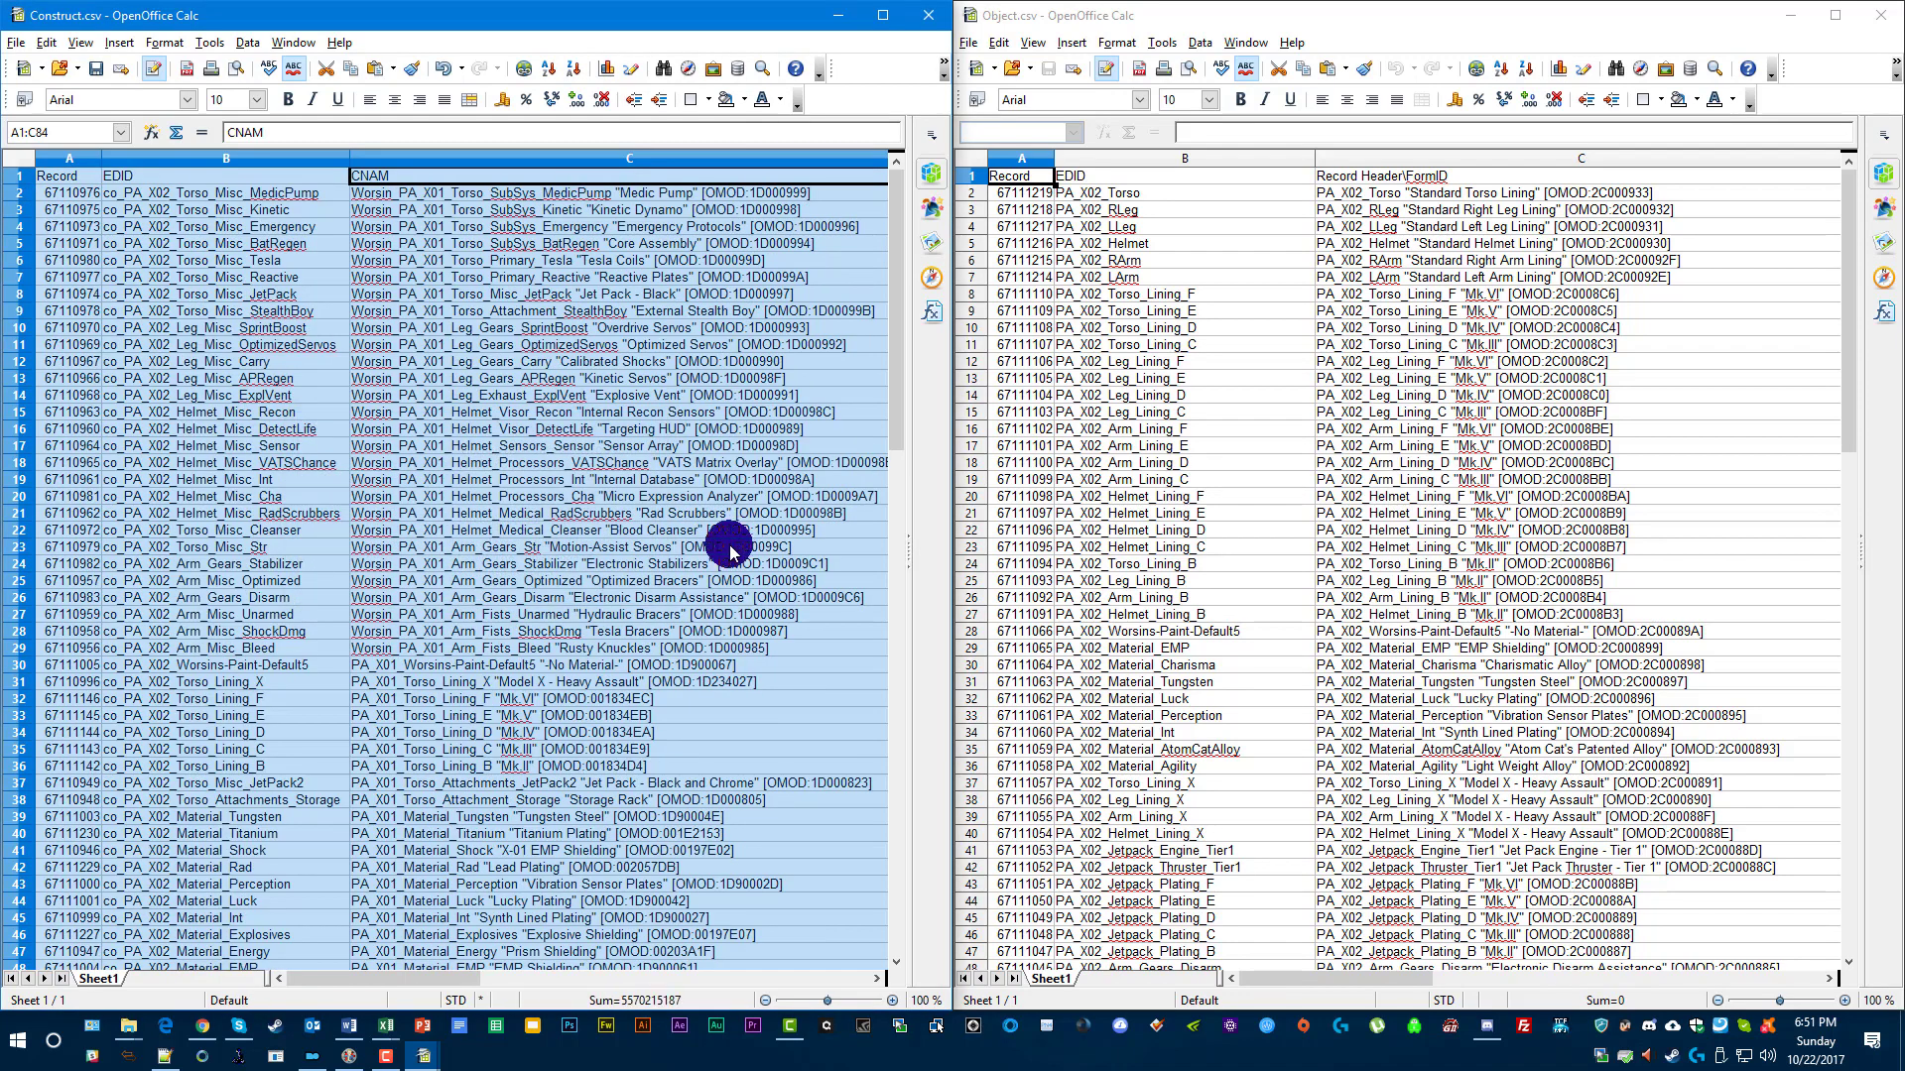
Remove the prefix "Worsin_" from all CNAM entries in C2:C29 of Construct.csv with Find & Replace.
click(399, 194)
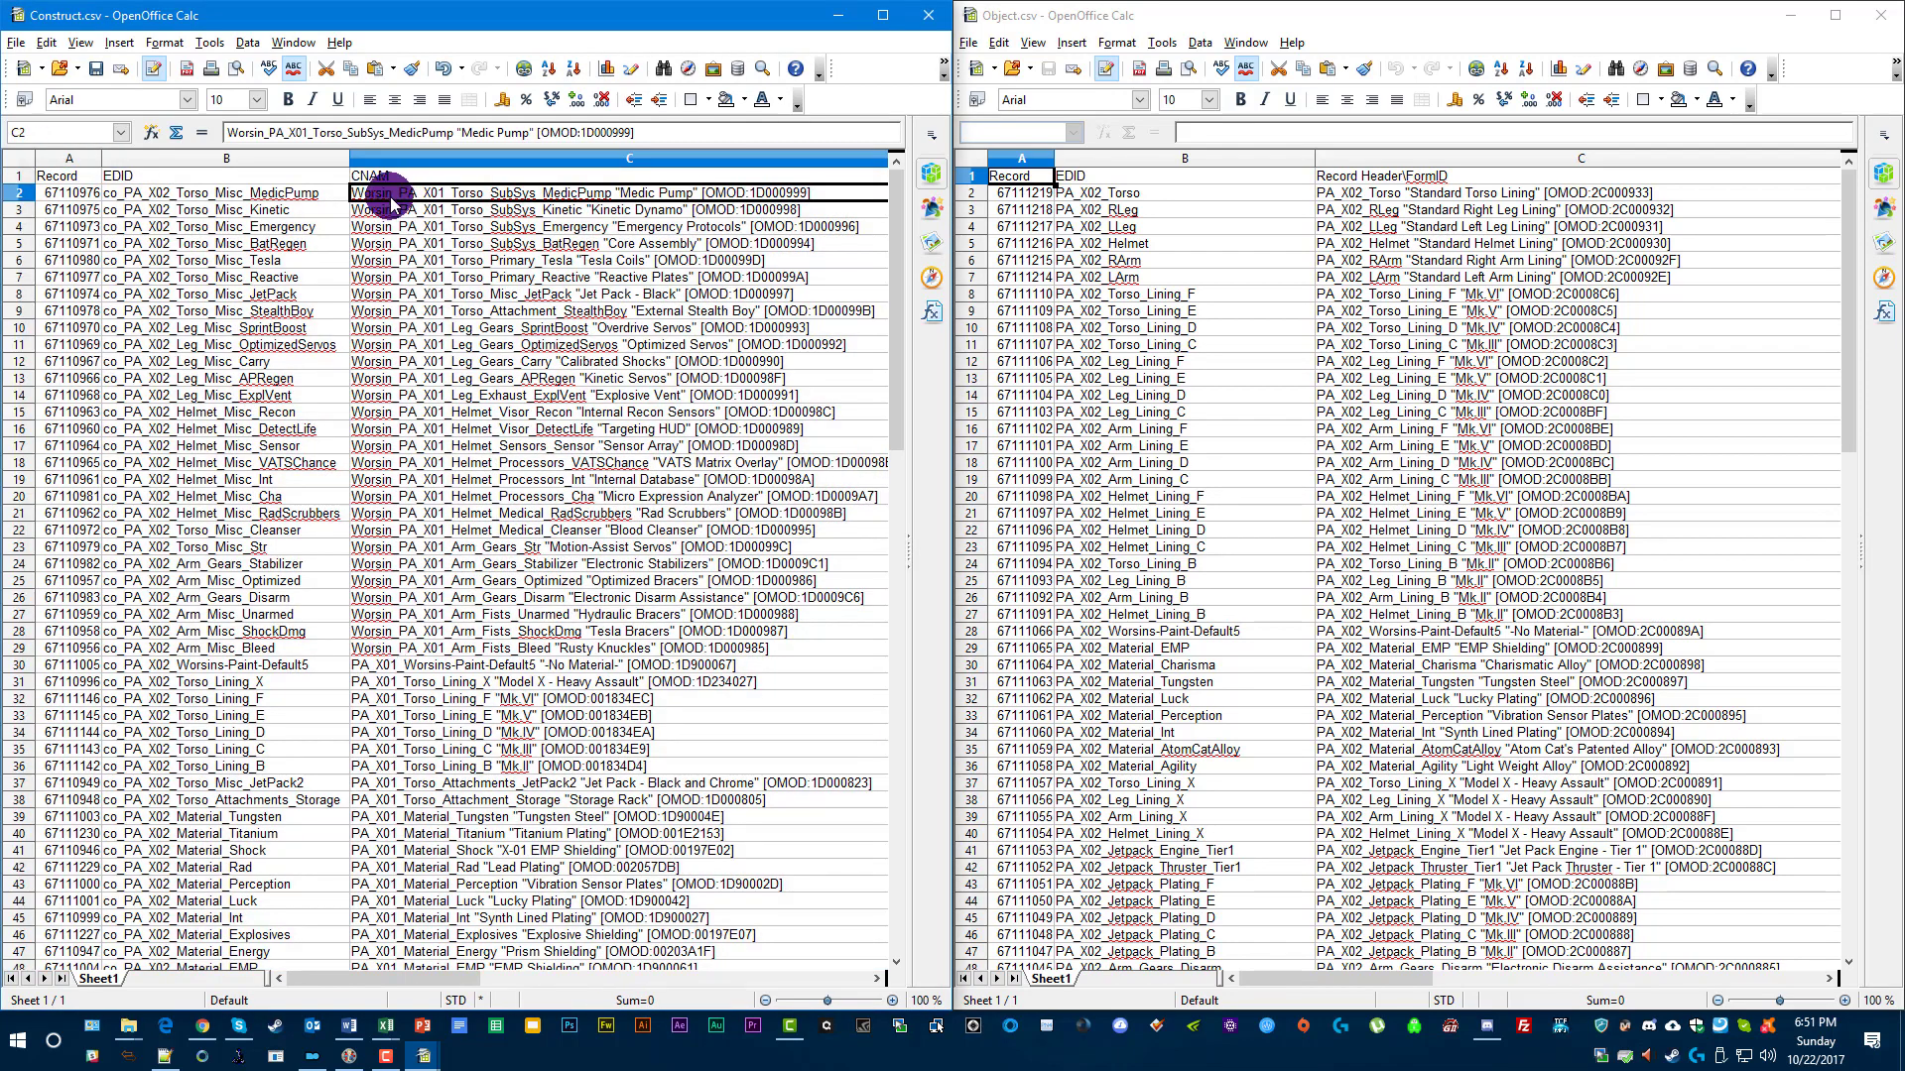
click(437, 650)
shift+click(444, 194)
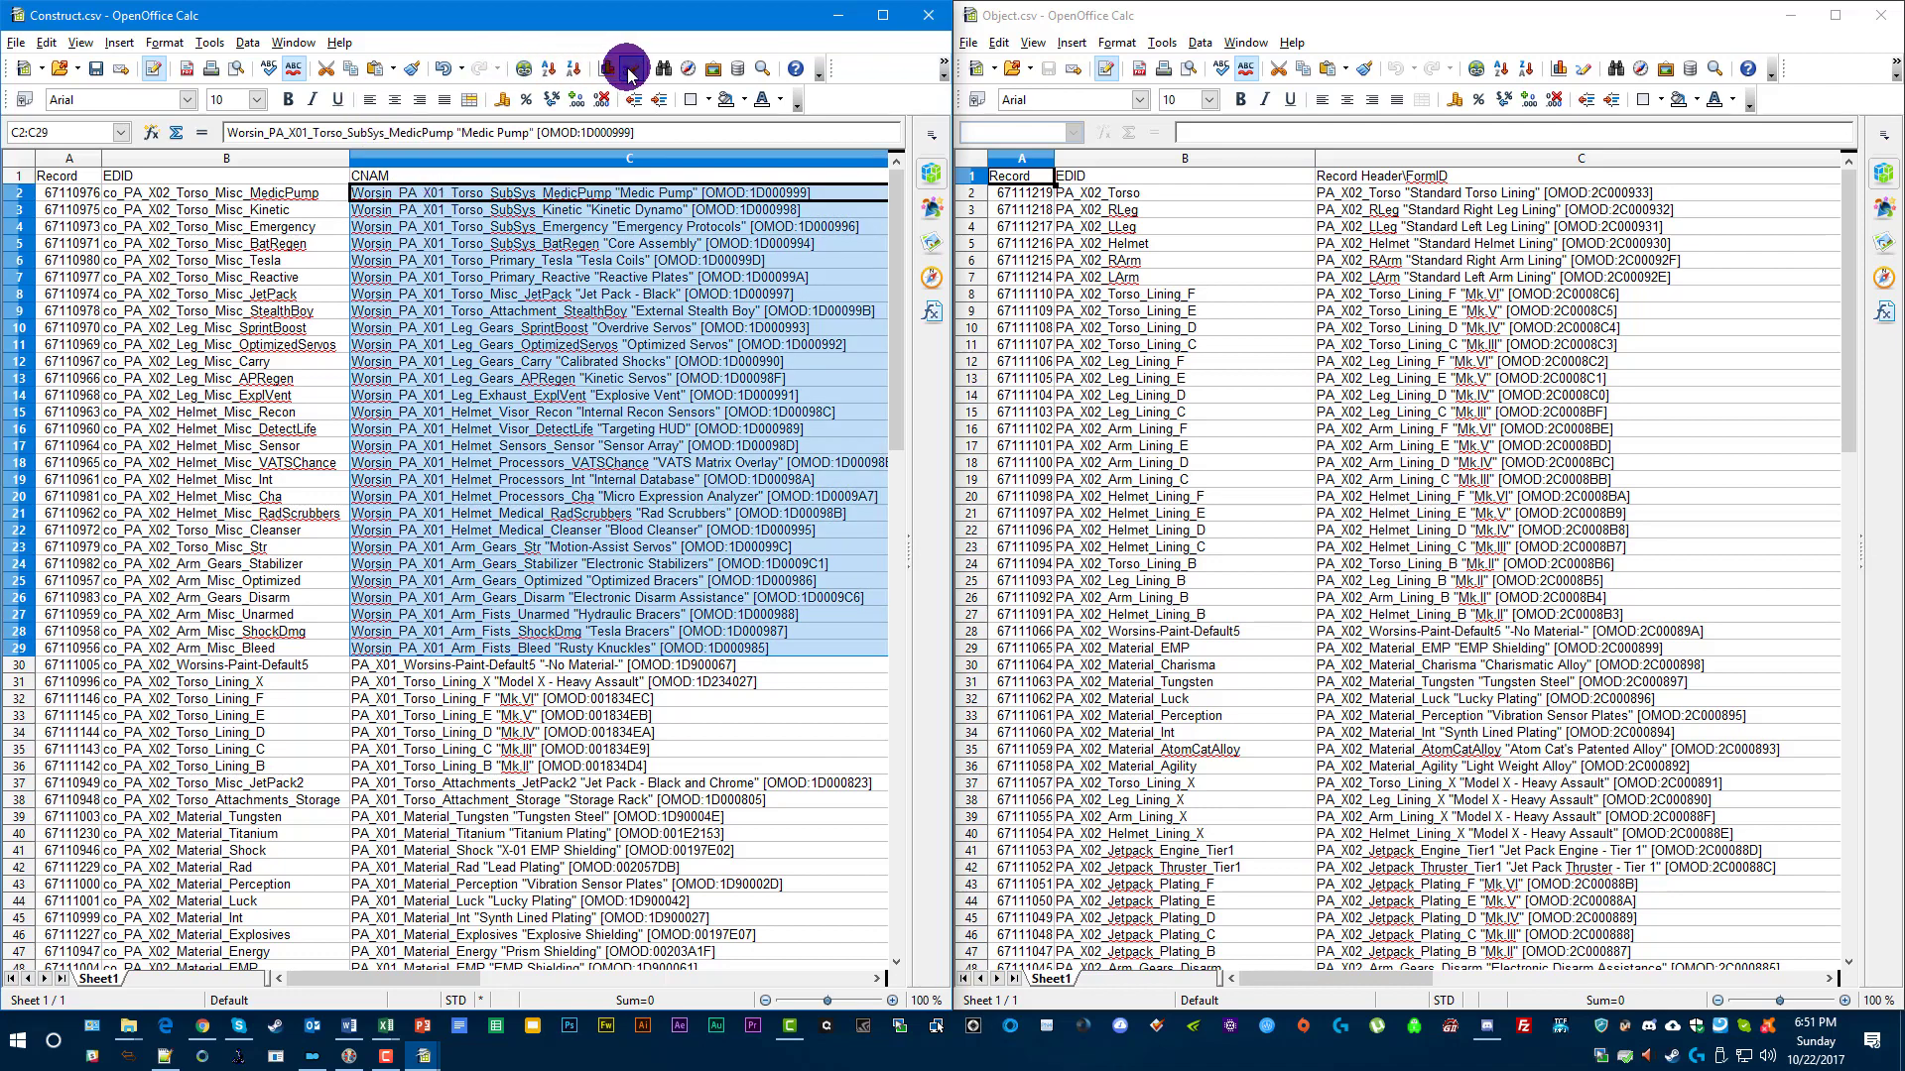
click(663, 69)
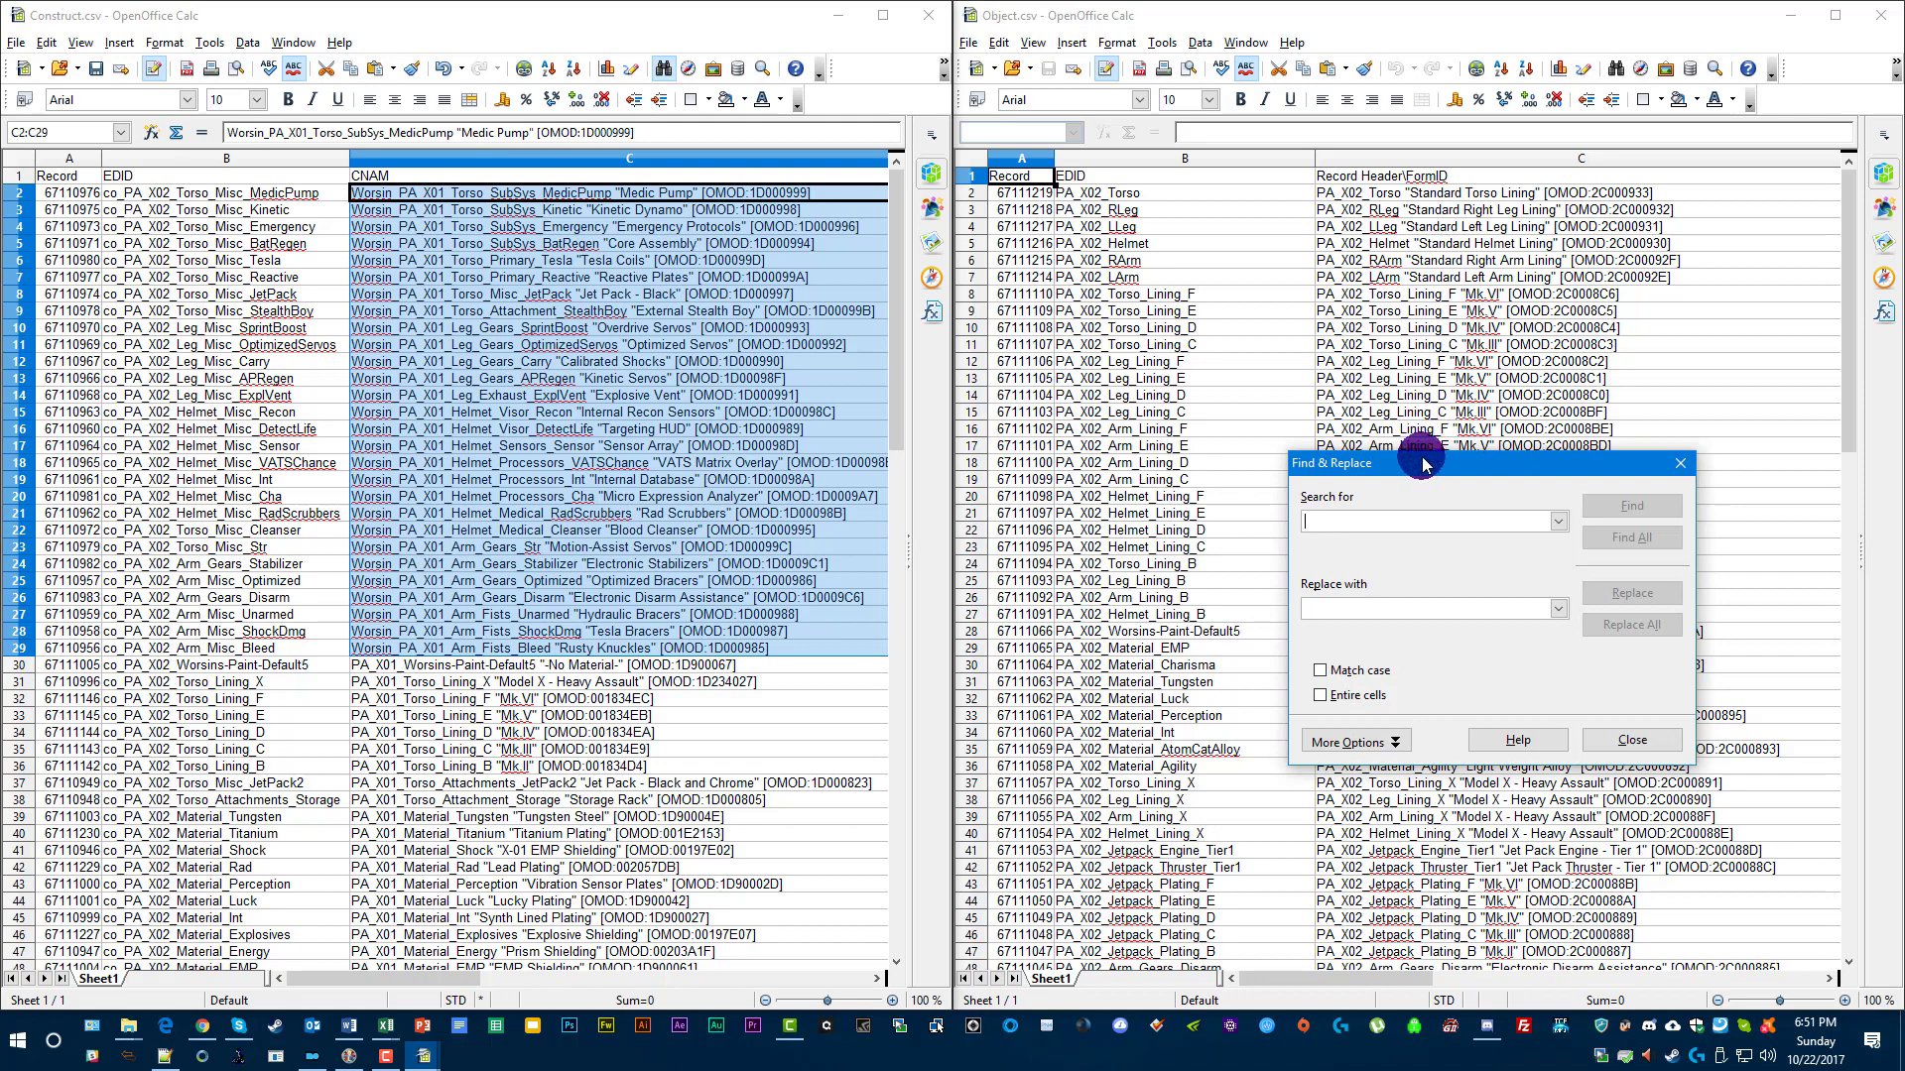
text(Worsin_)
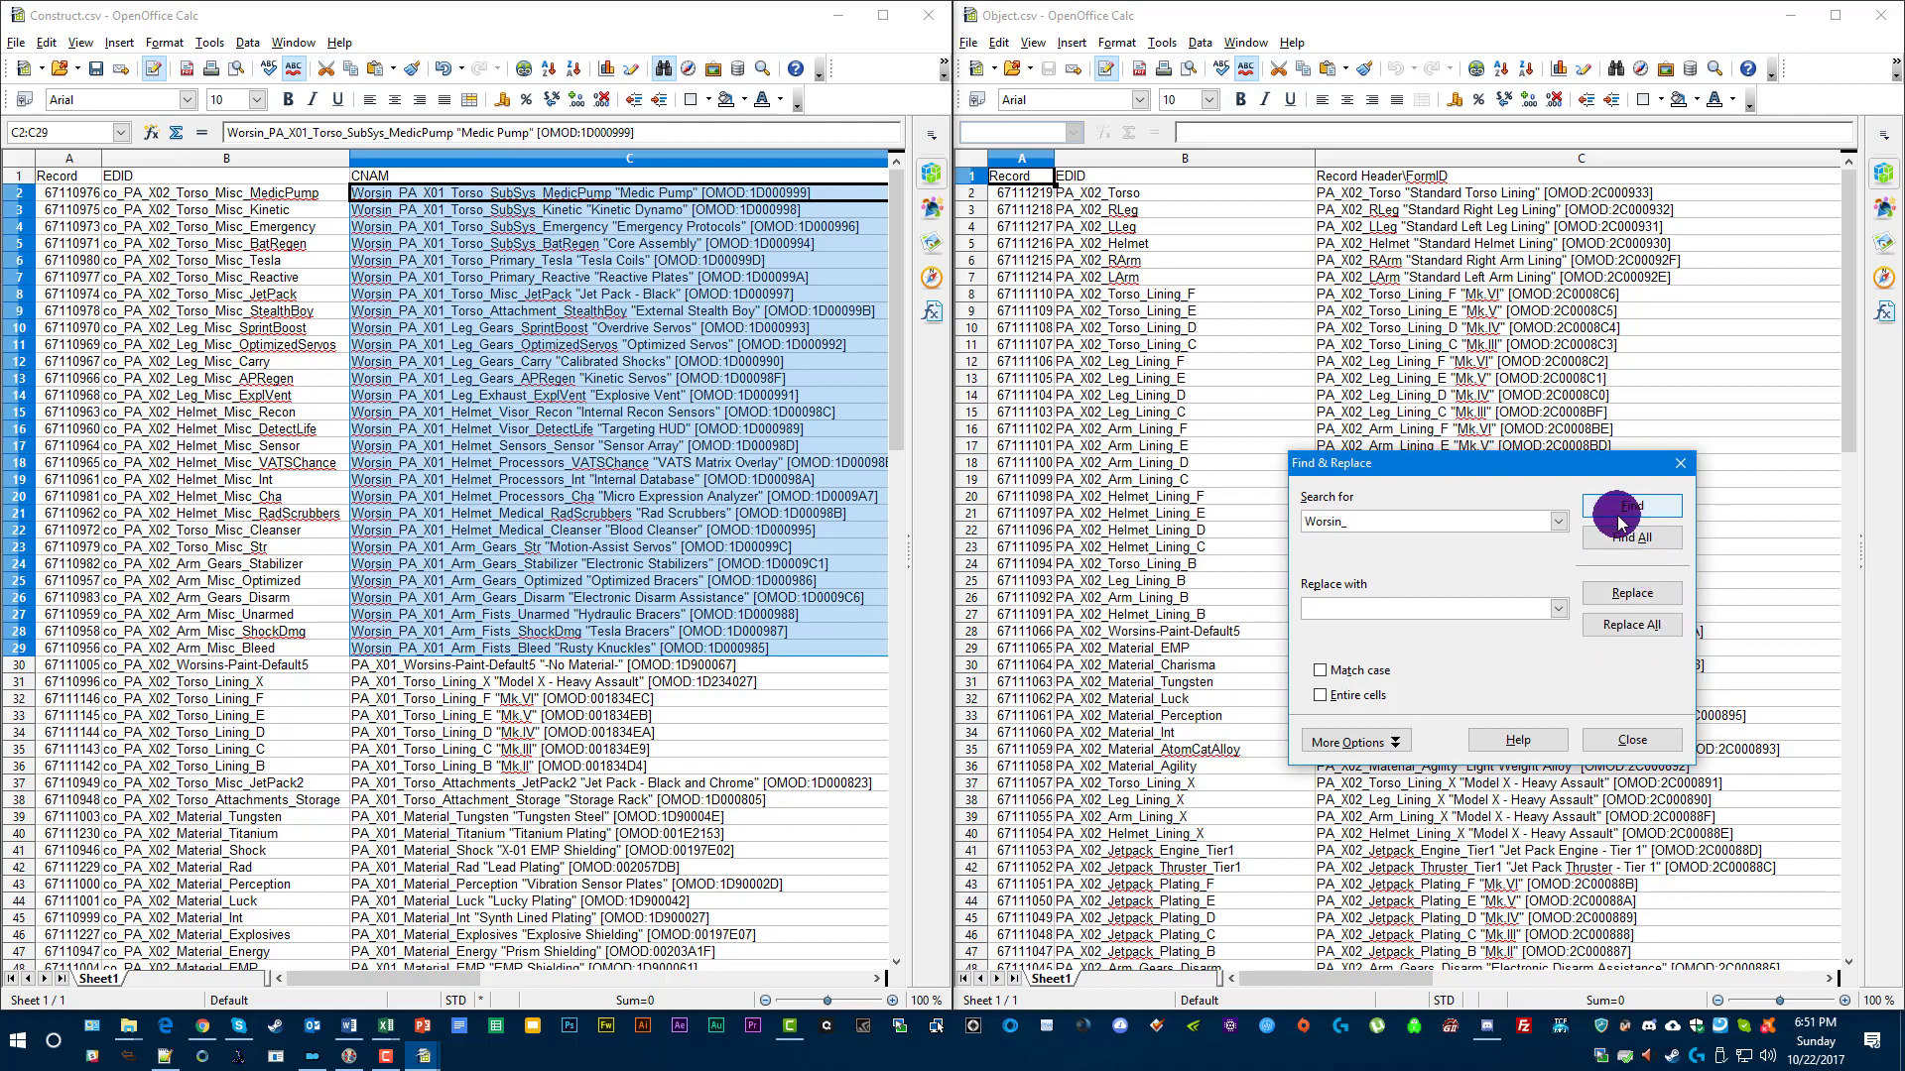
click(1628, 625)
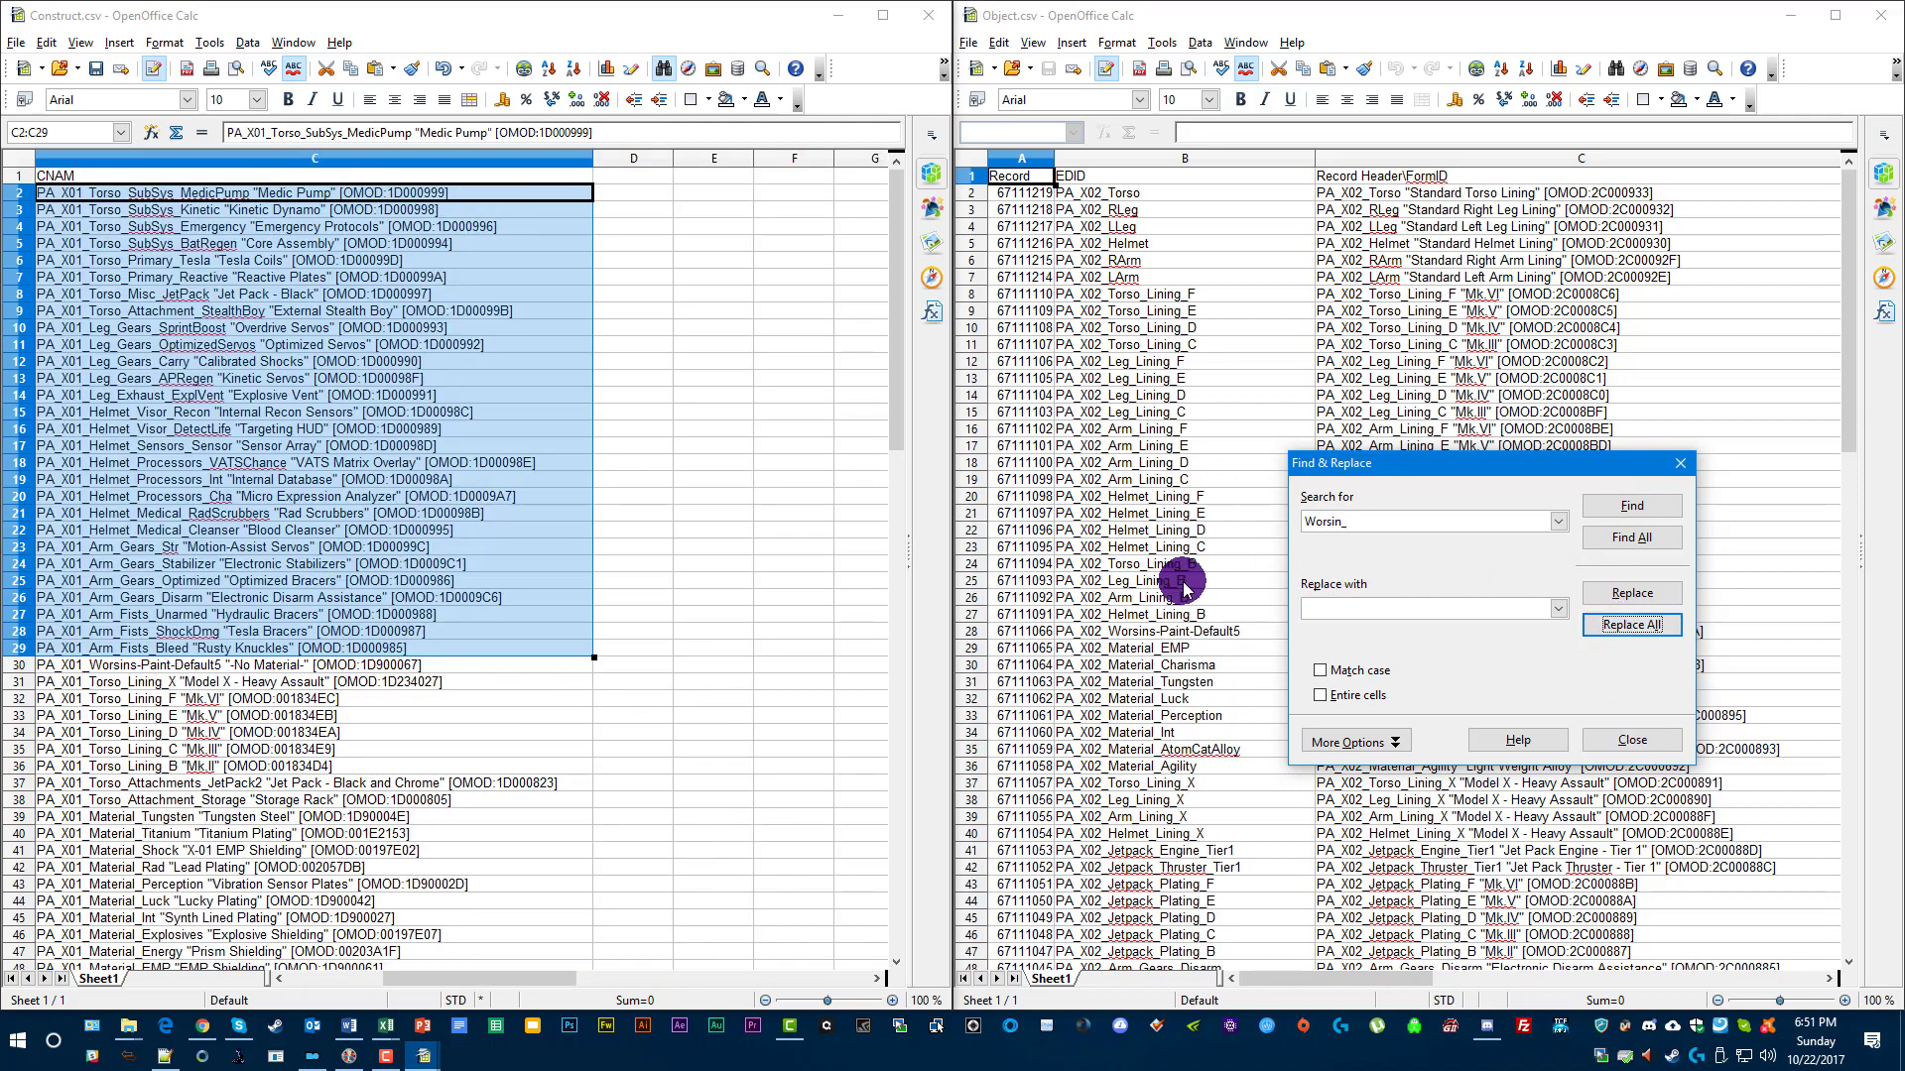
click(1680, 463)
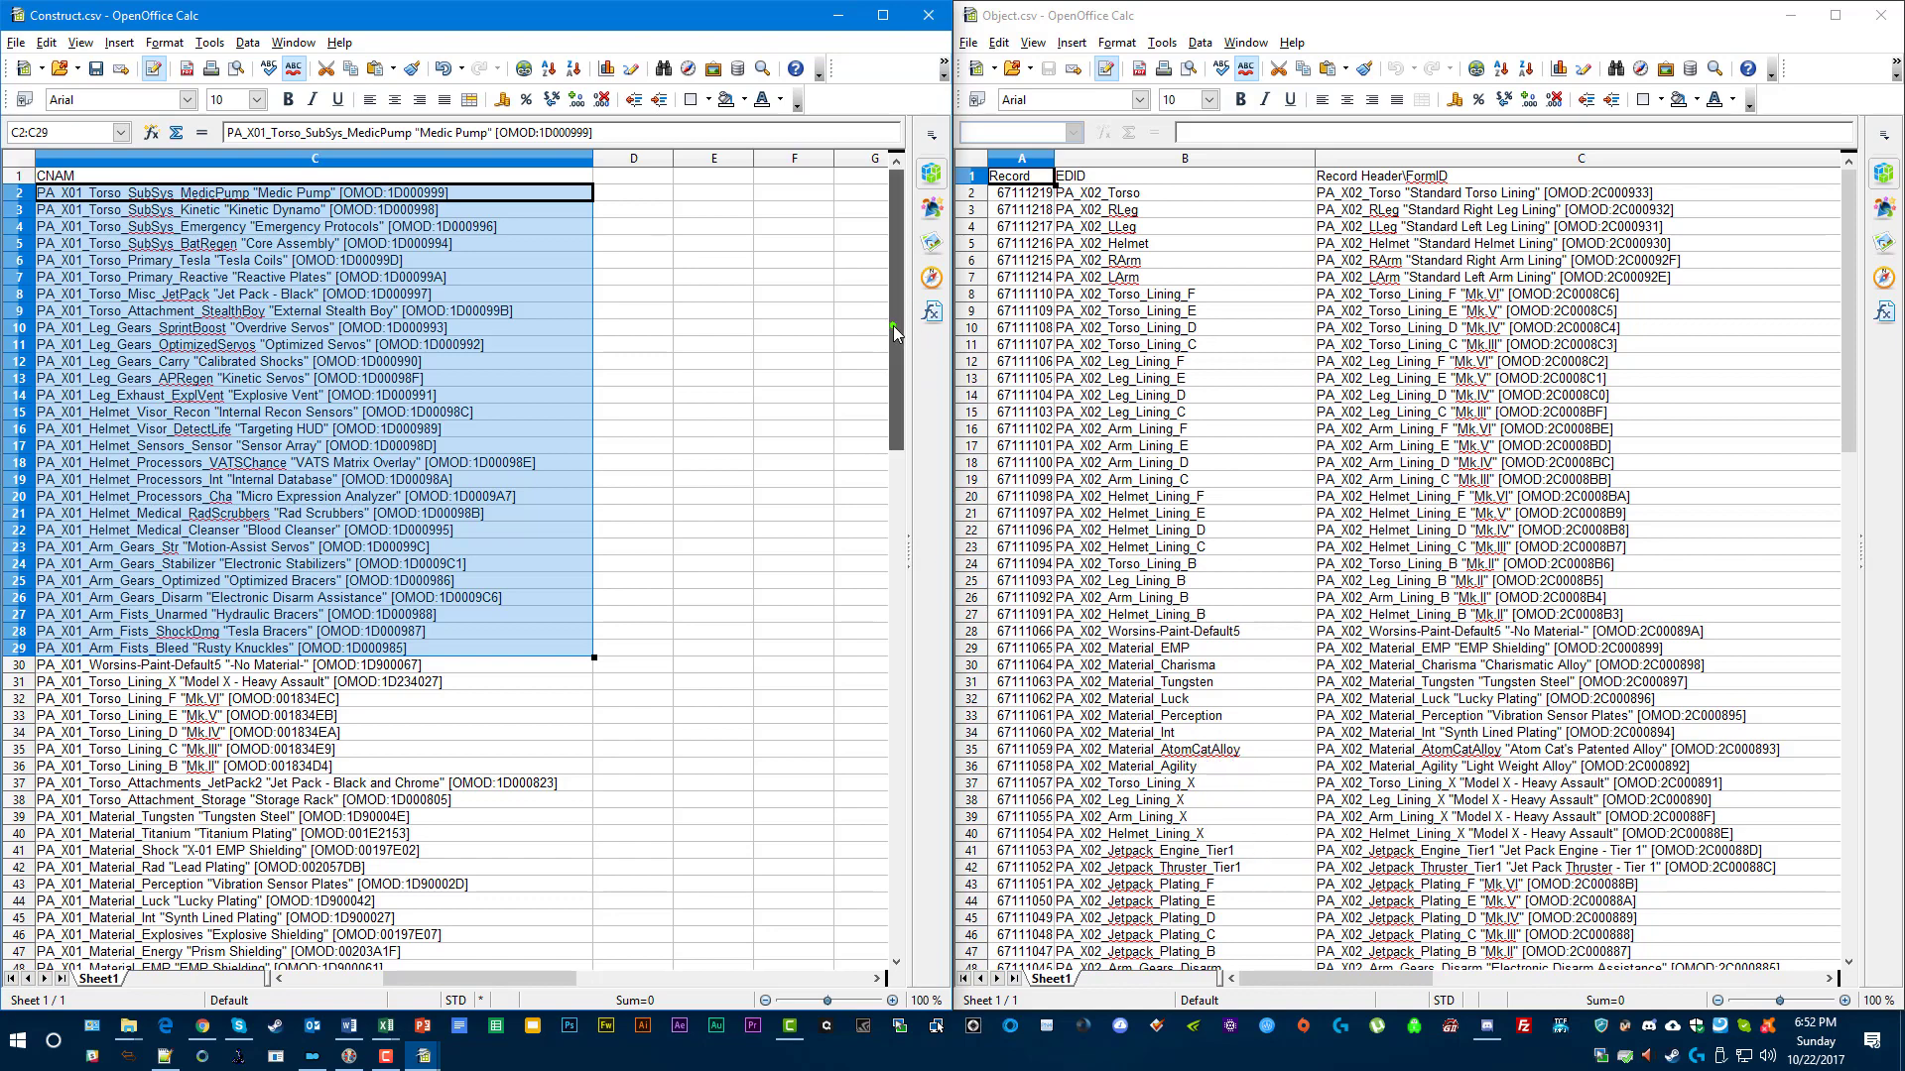
Select rows 78 to 84 of Construct.csv, which hold the Armor_Power_X01 entries.
drag(896, 327, 919, 659)
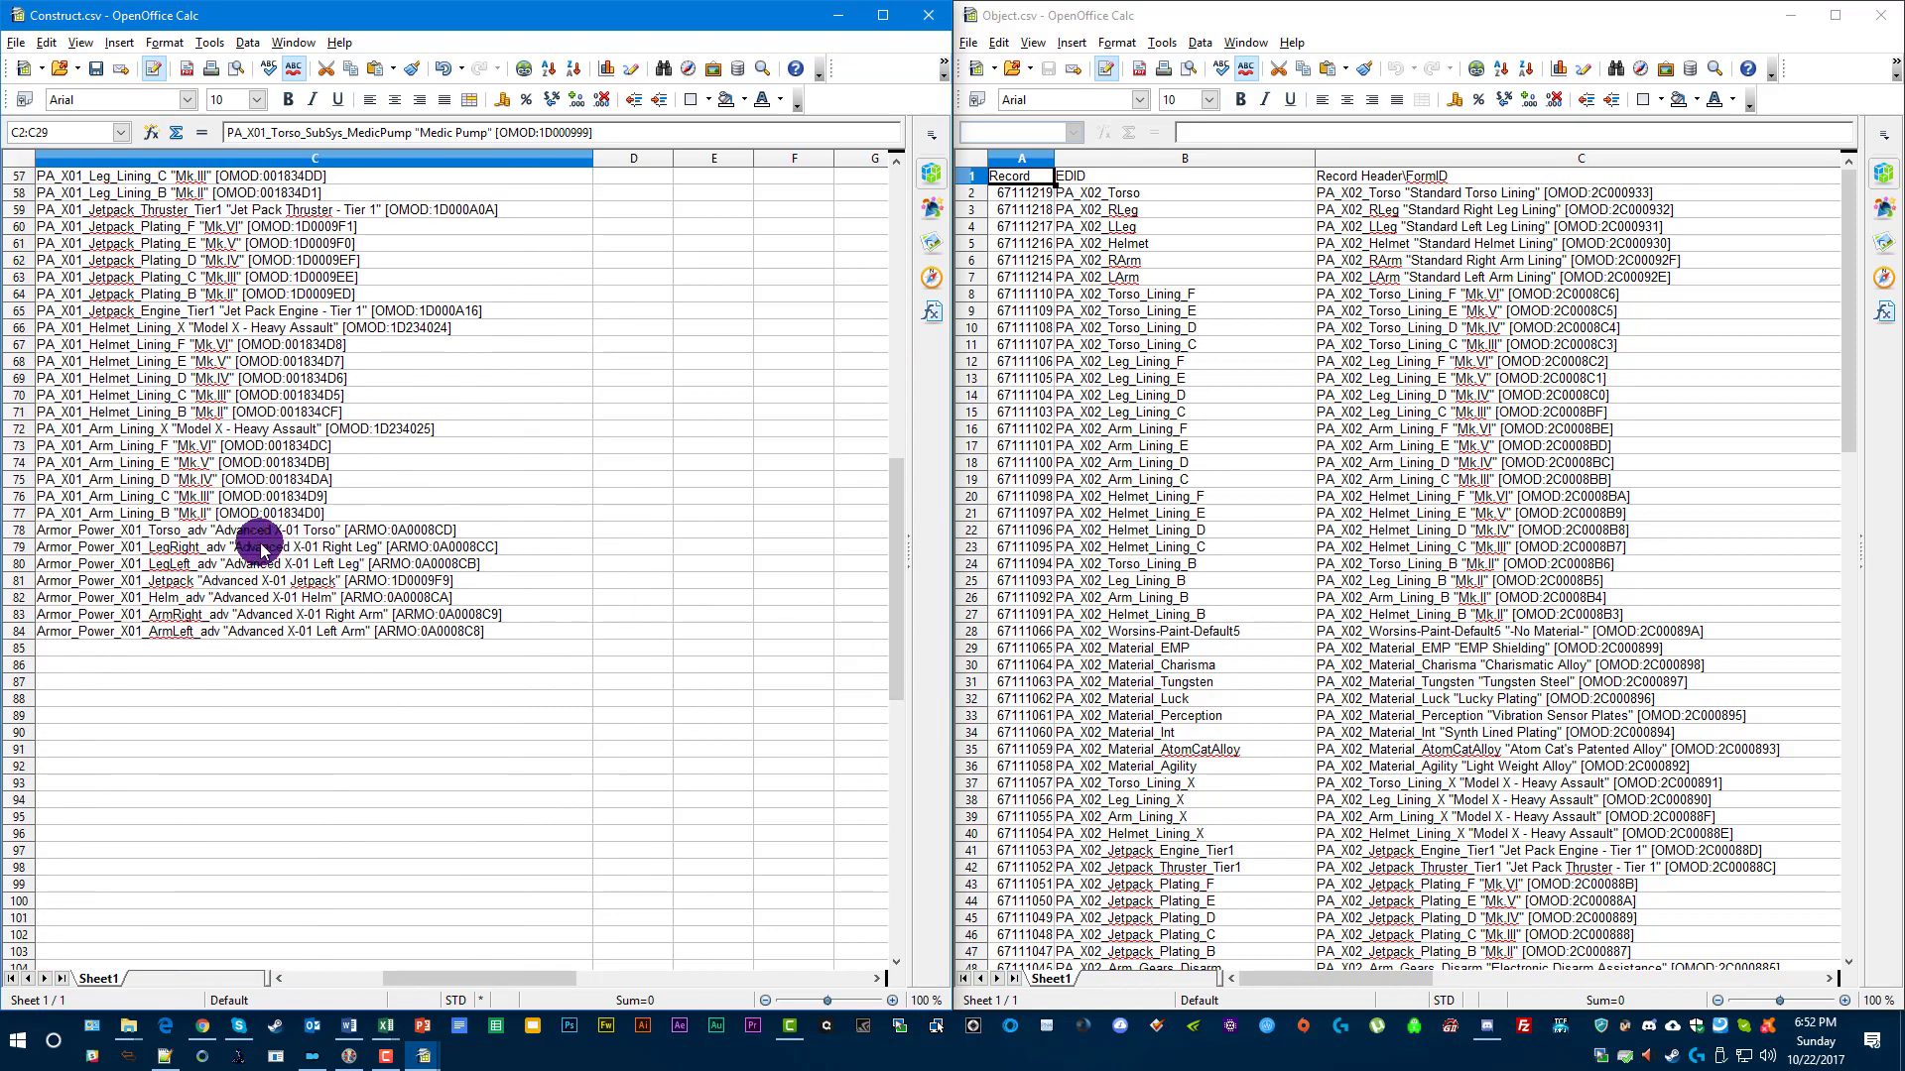
click(221, 532)
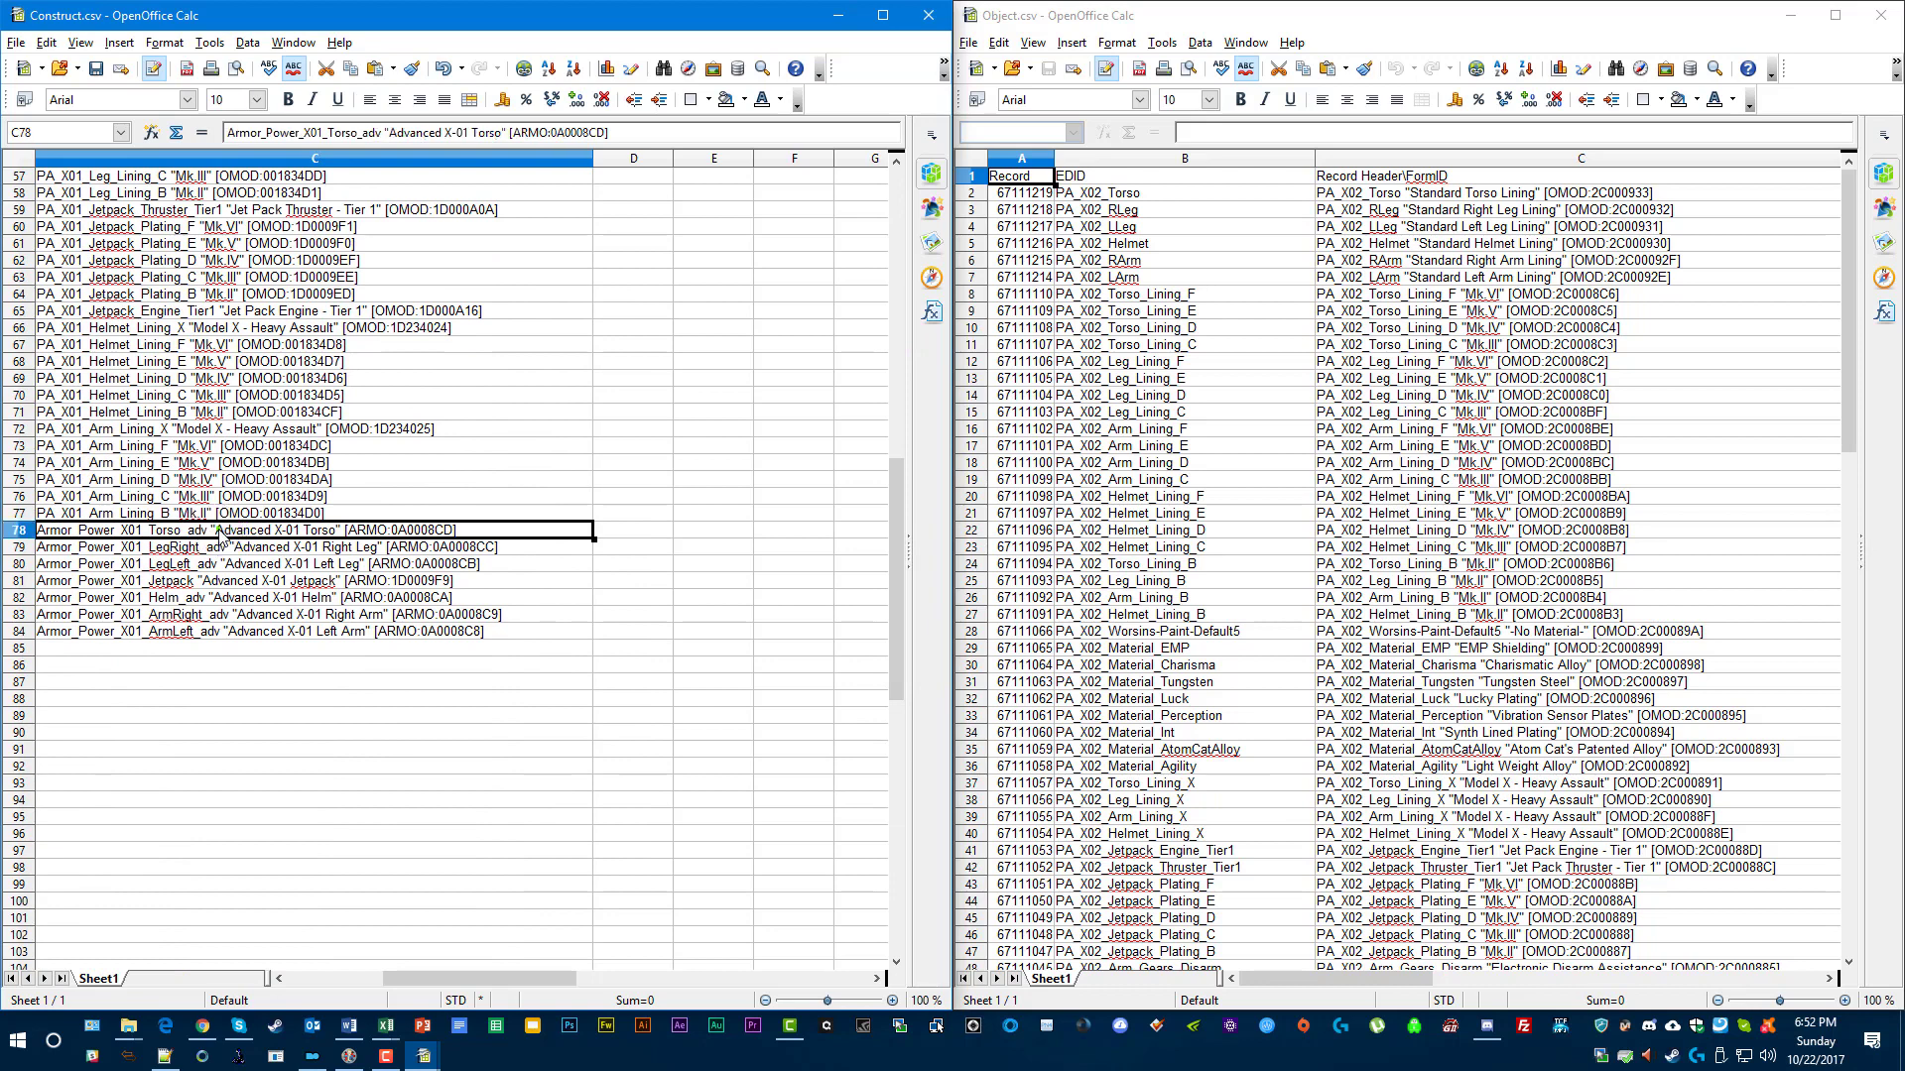
click(20, 530)
shift+click(20, 632)
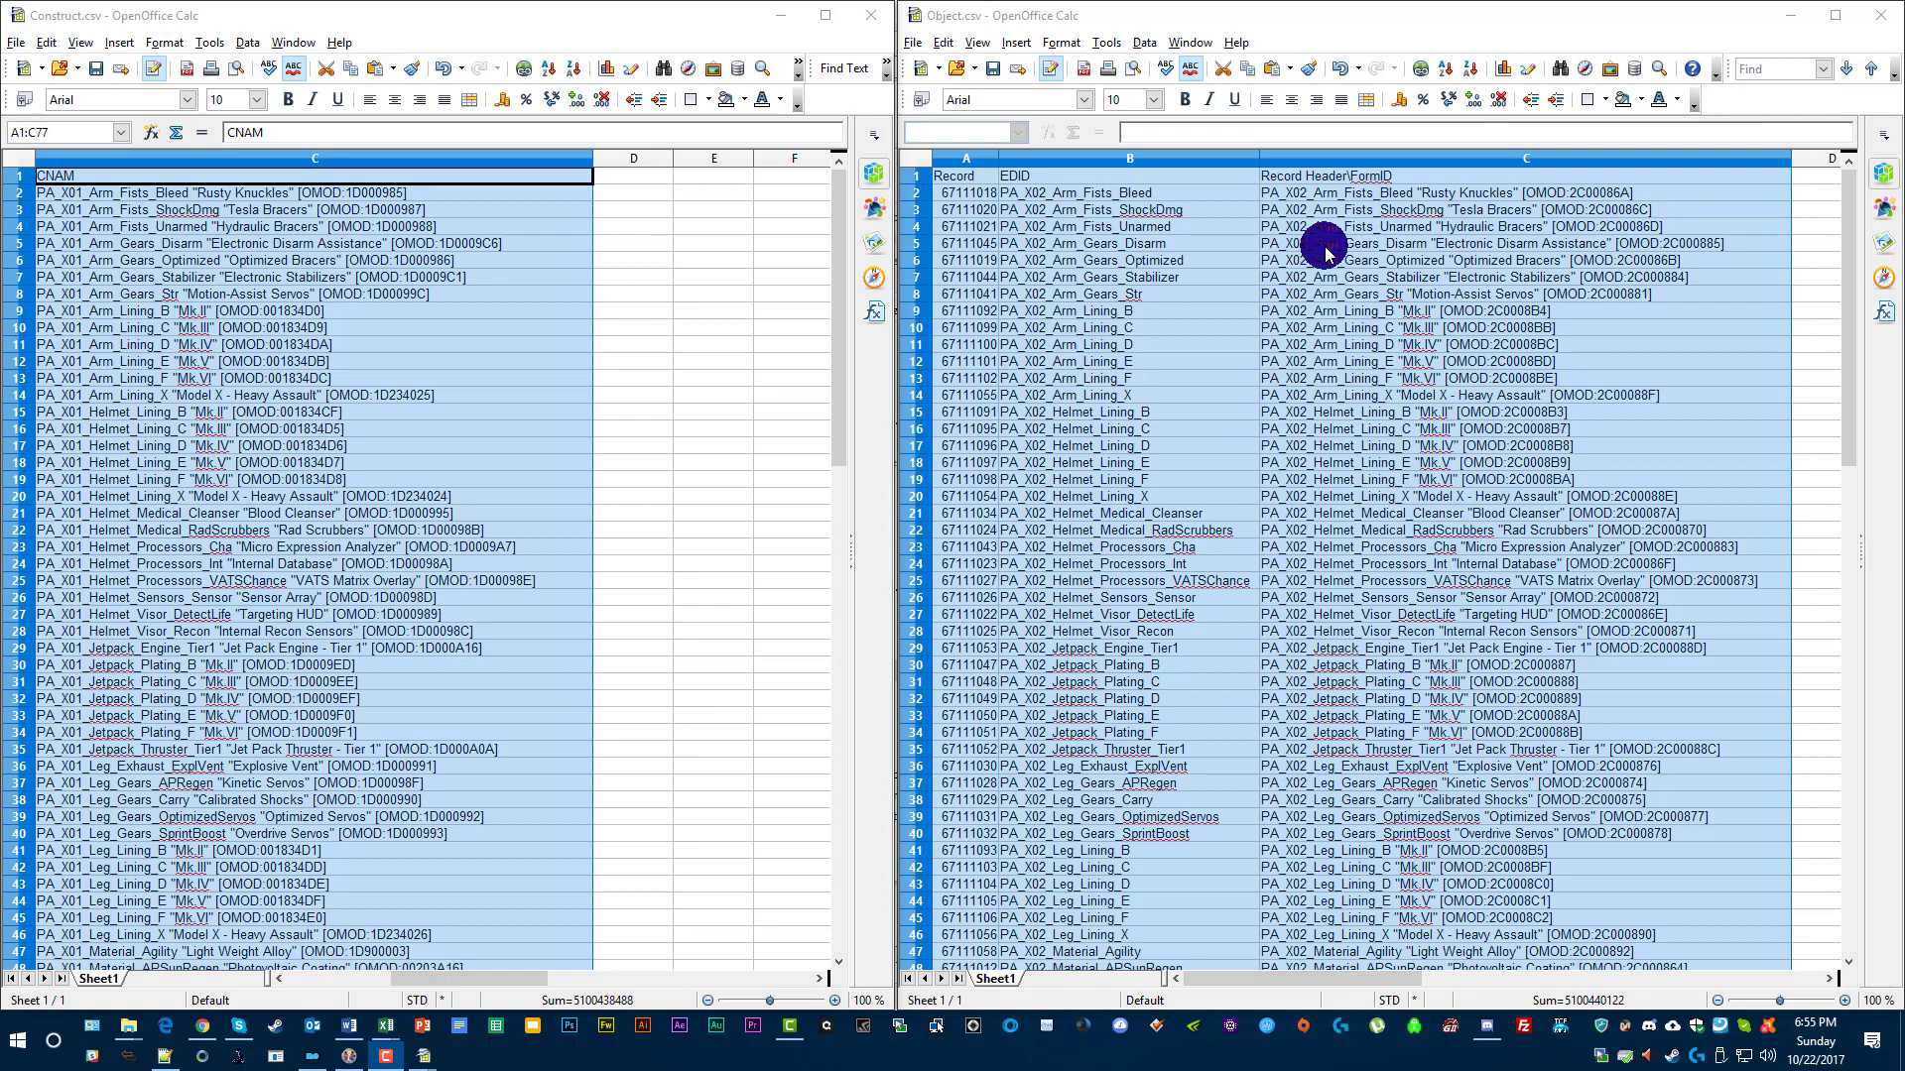
Copy the Record Header\FormID column from Object.csv into column E of Construct.csv.
click(1426, 162)
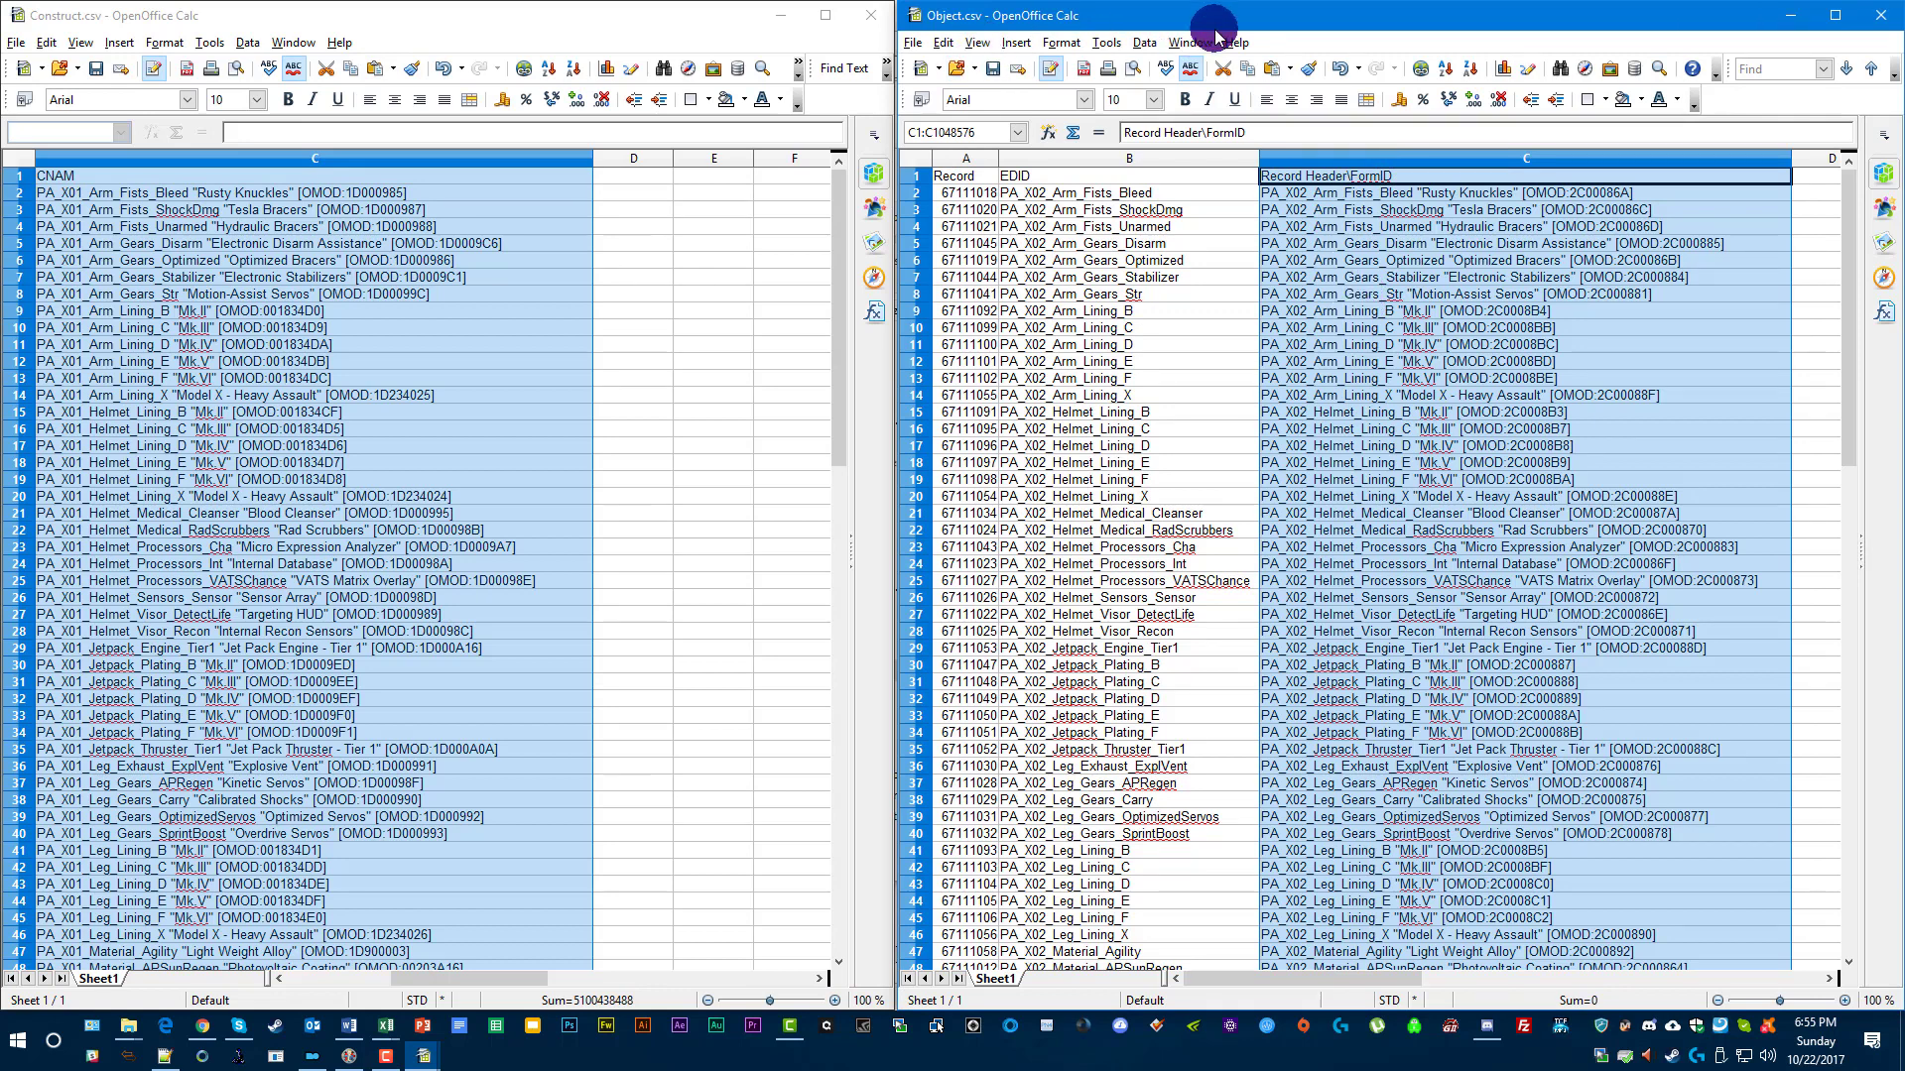
click(711, 161)
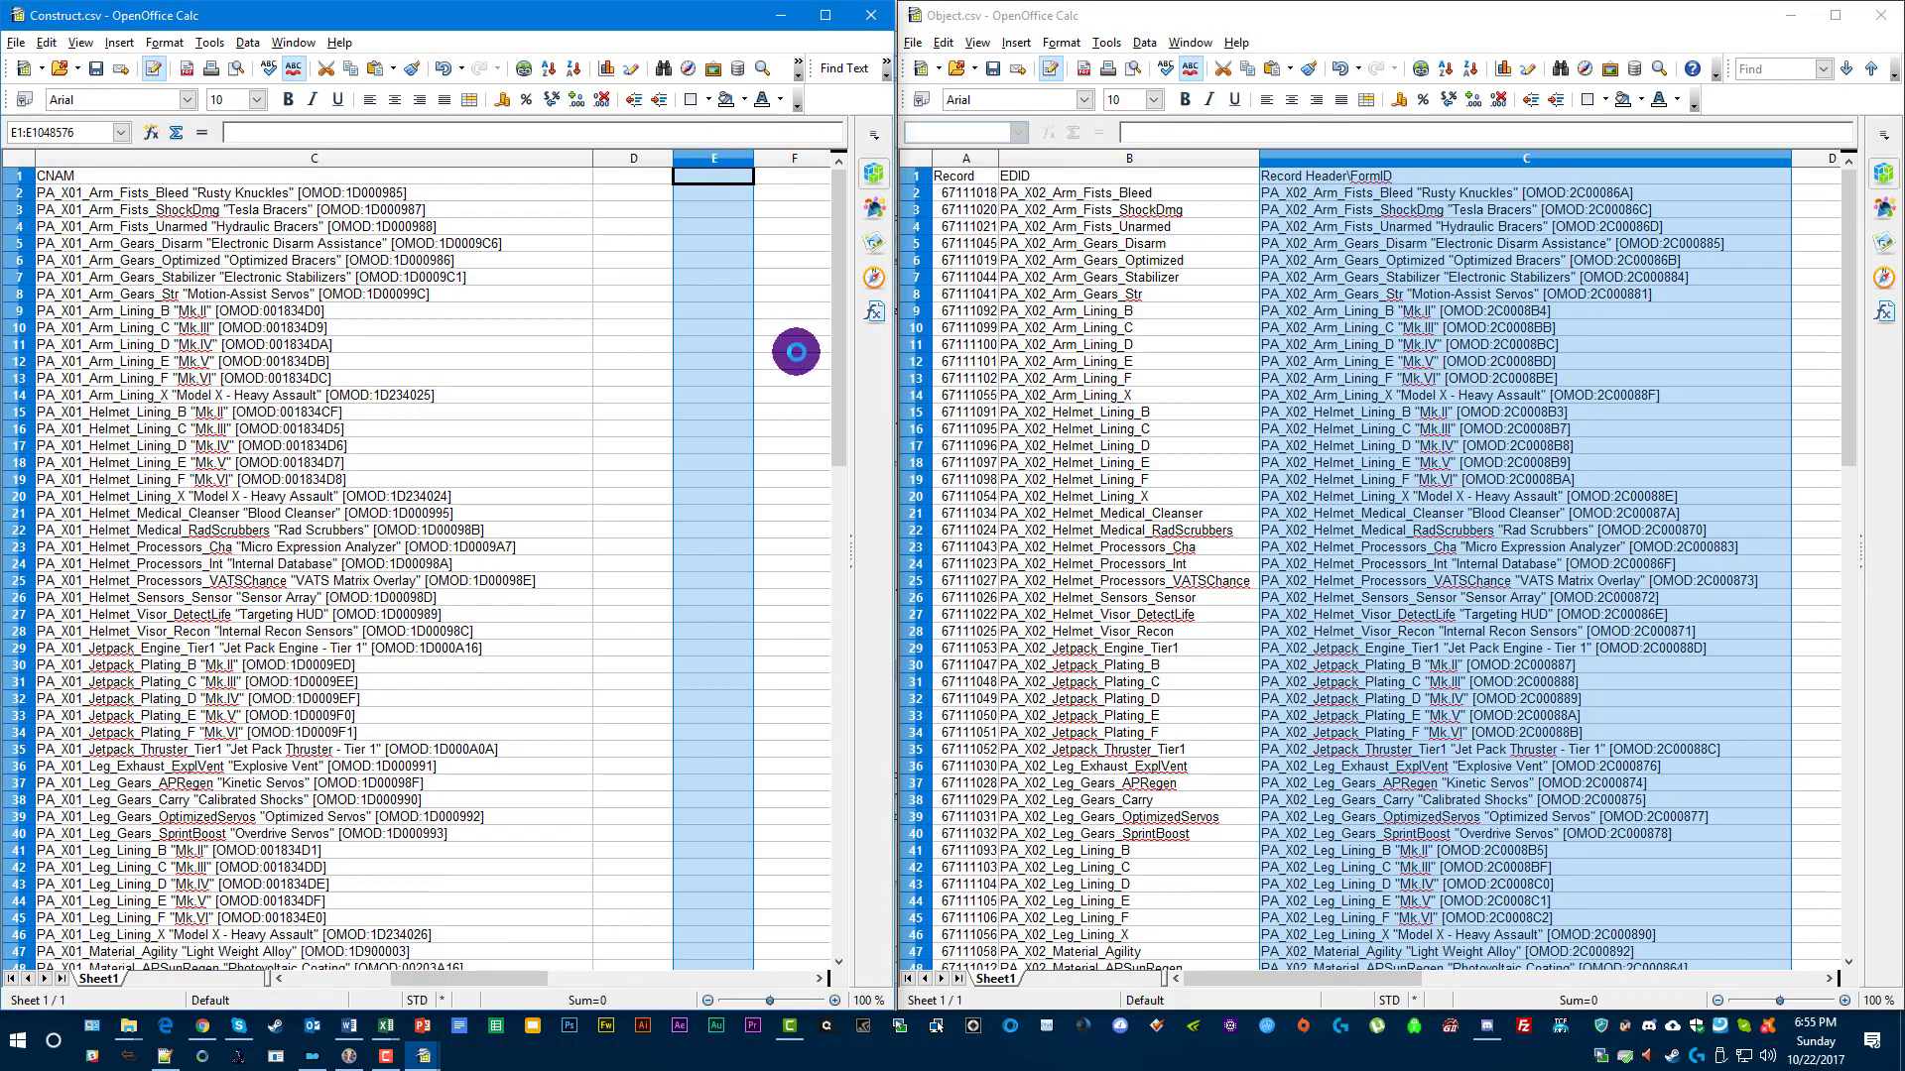
key(ctrl+v)
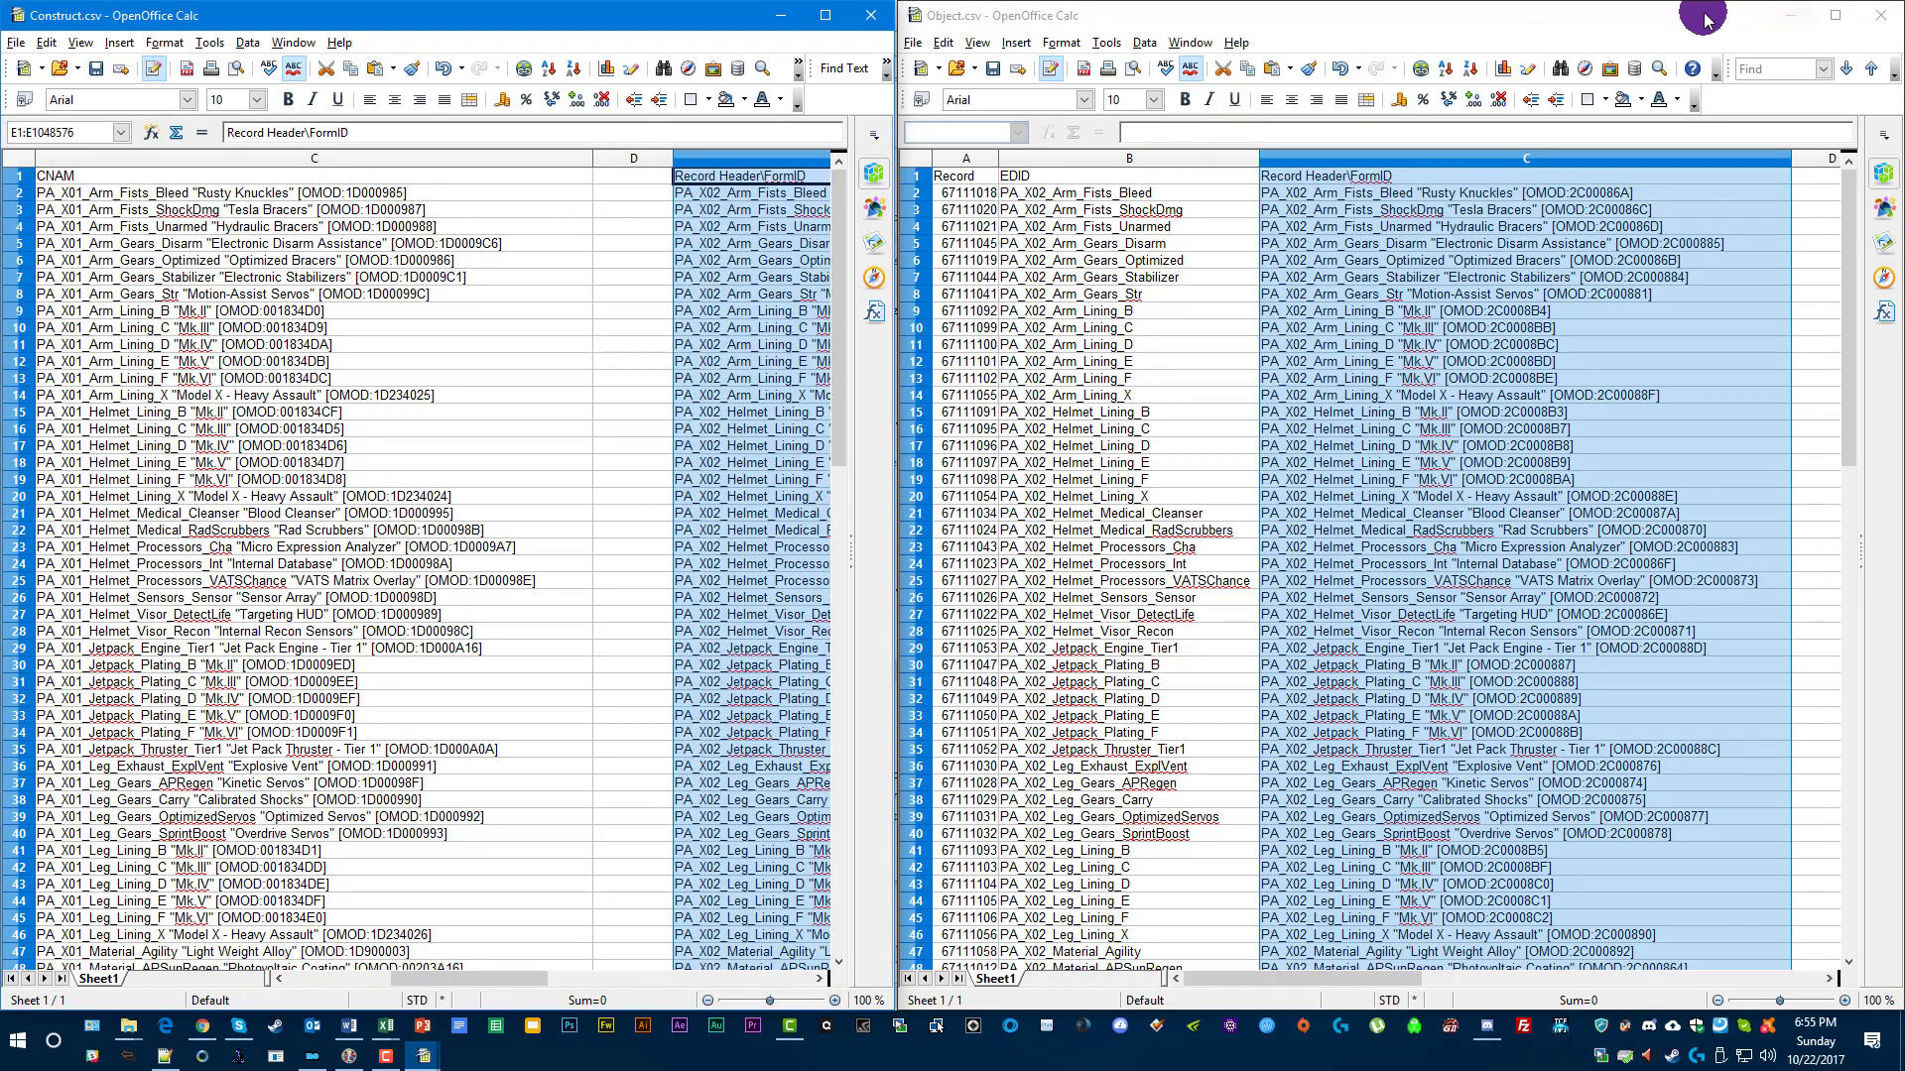
Minimize Object.csv, then stretch the Construct.csv window across the screen and widen its empty column D to fit full record names.
click(1789, 15)
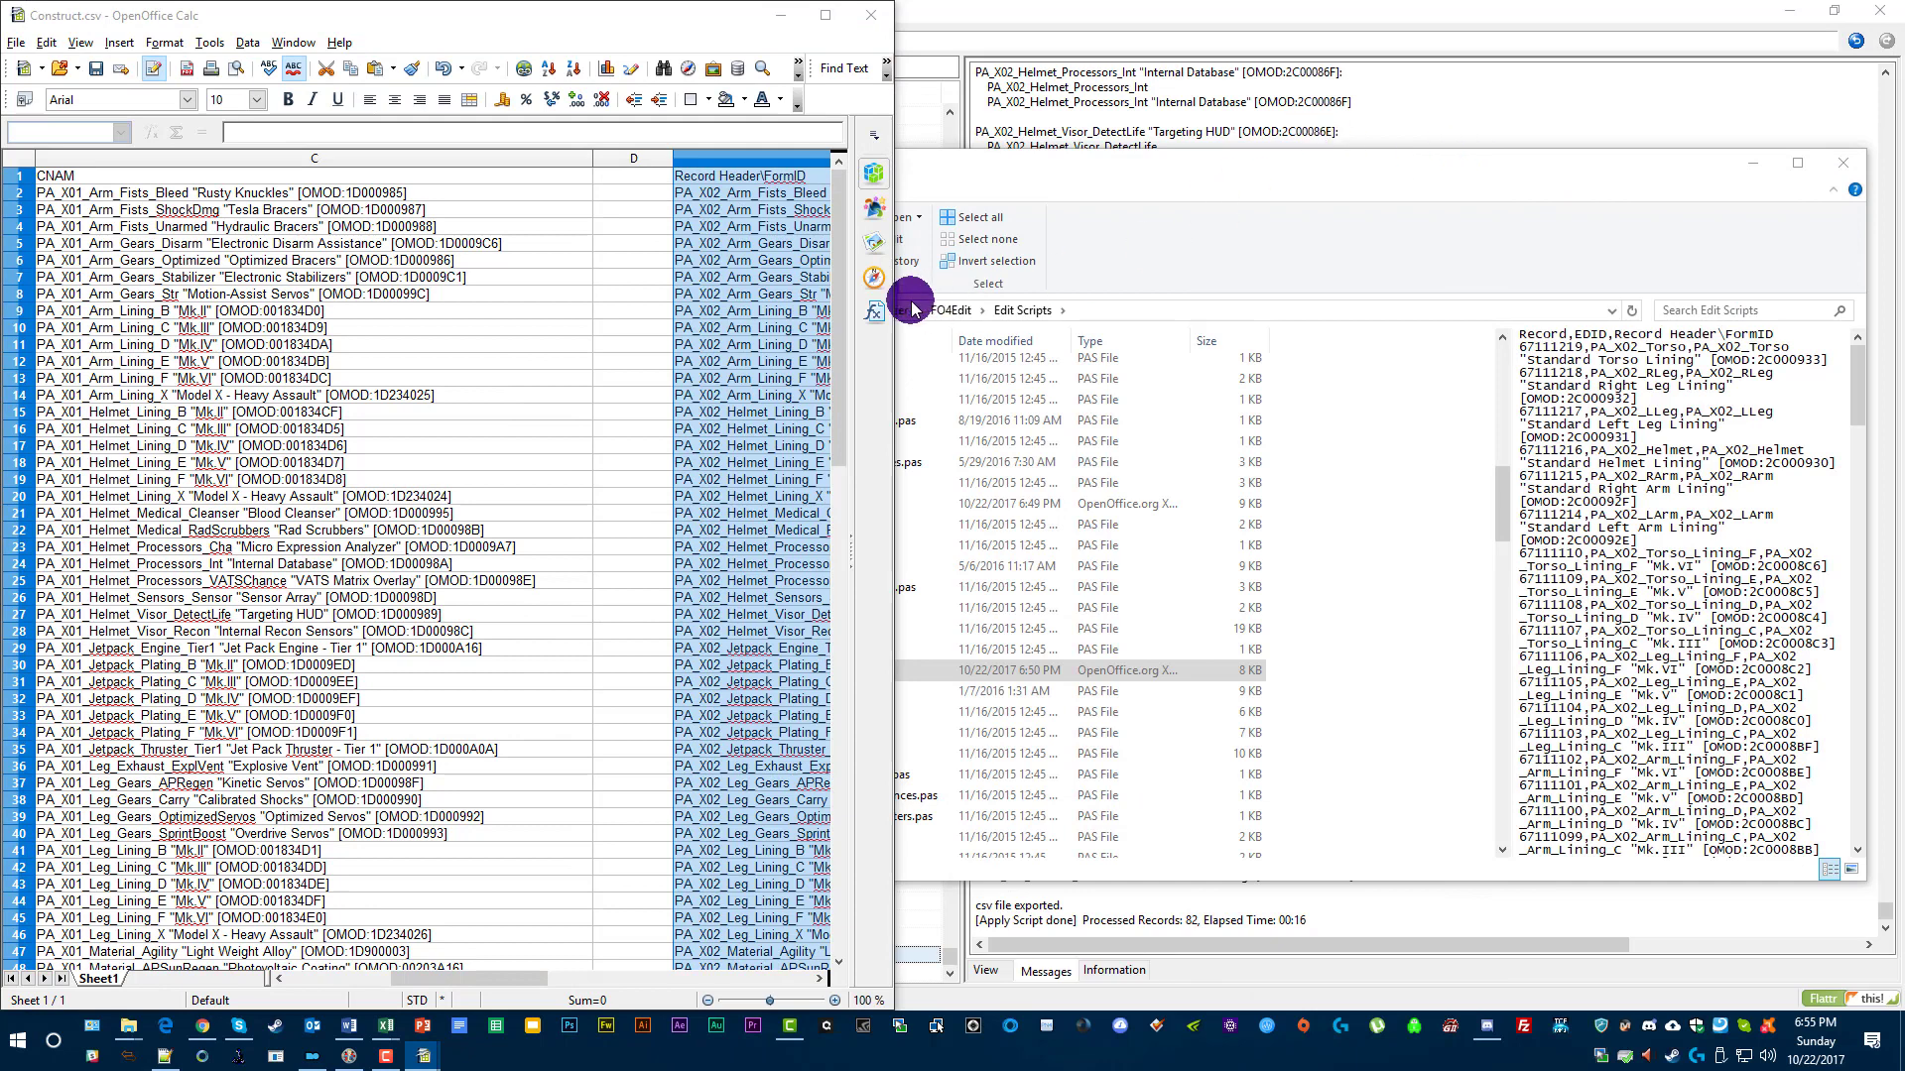
drag(892, 299, 1896, 353)
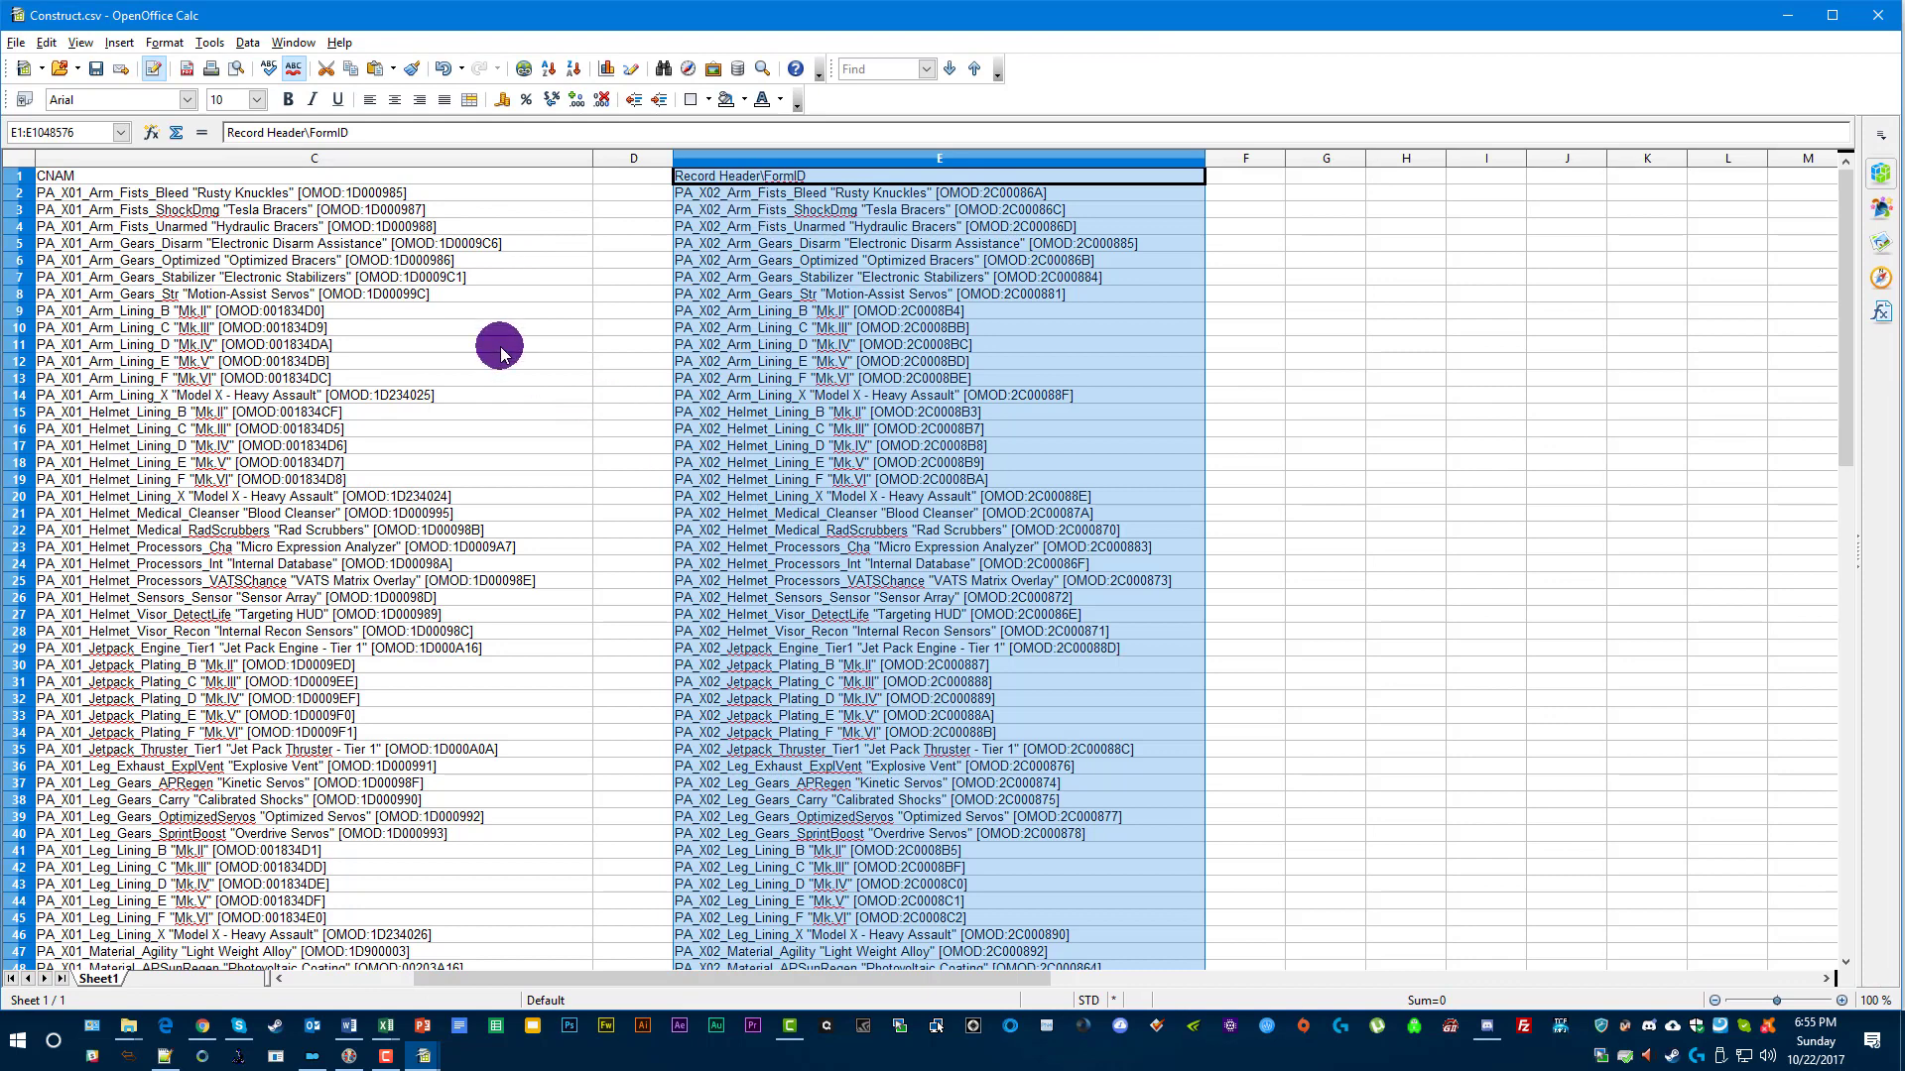
click(788, 191)
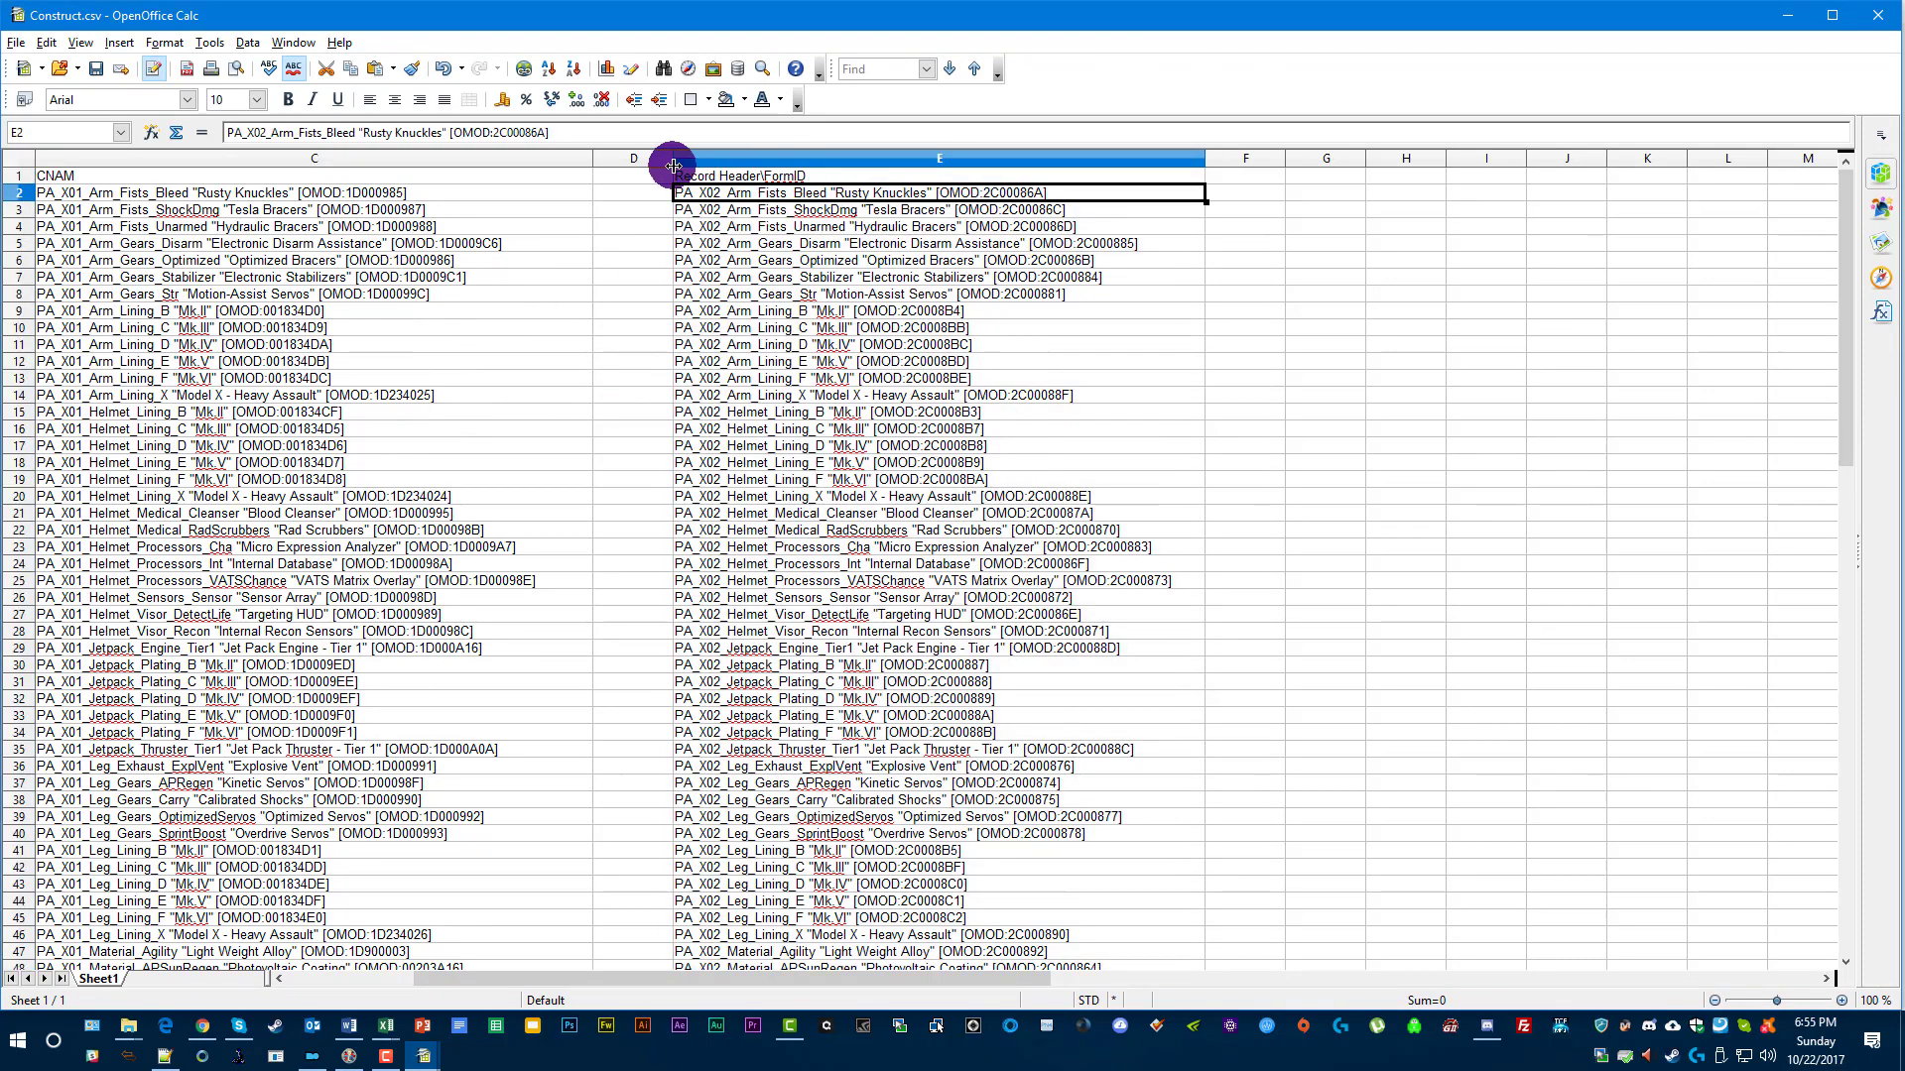
drag(673, 158, 1284, 164)
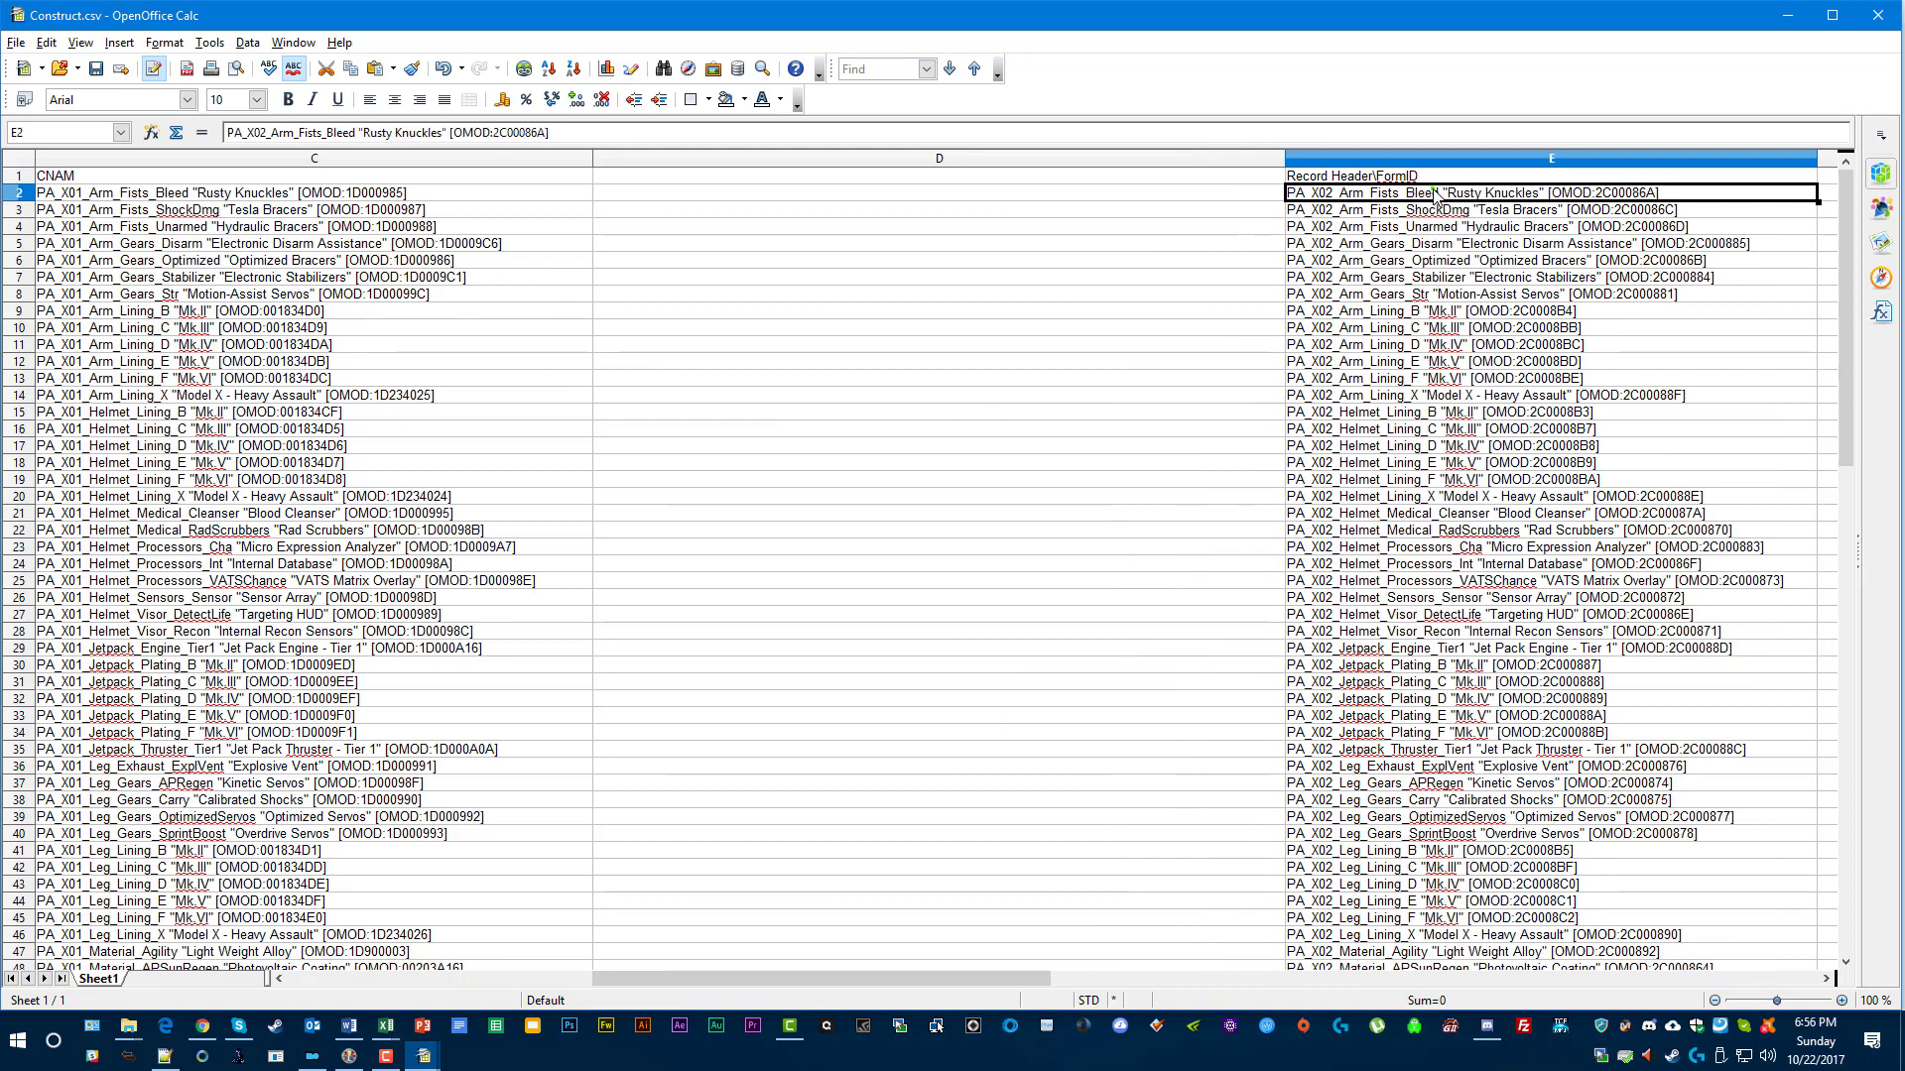
Move the X02 arm fists and gears entries from E2:E8 to D2:D8, beside their matching X01 records.
shift+click(1434, 295)
key(ctrl+c)
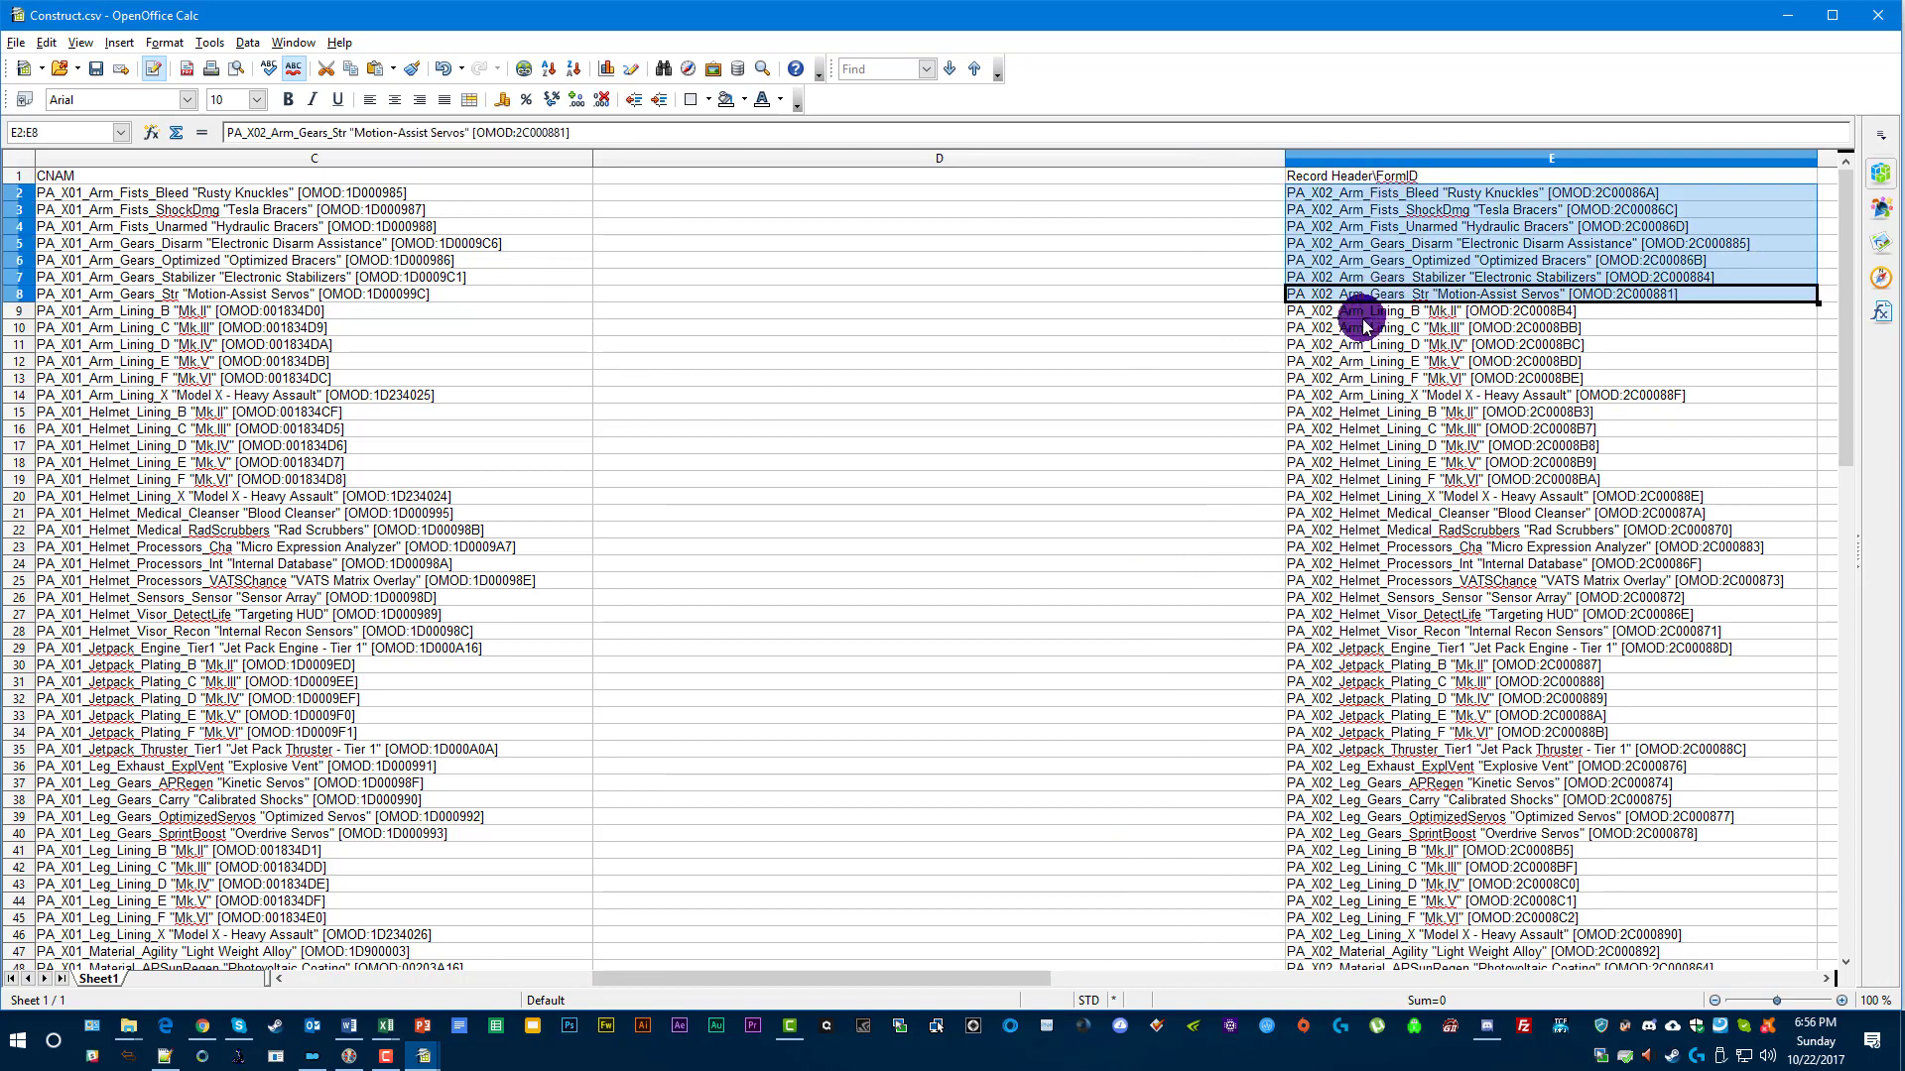
key(Delete)
click(617, 193)
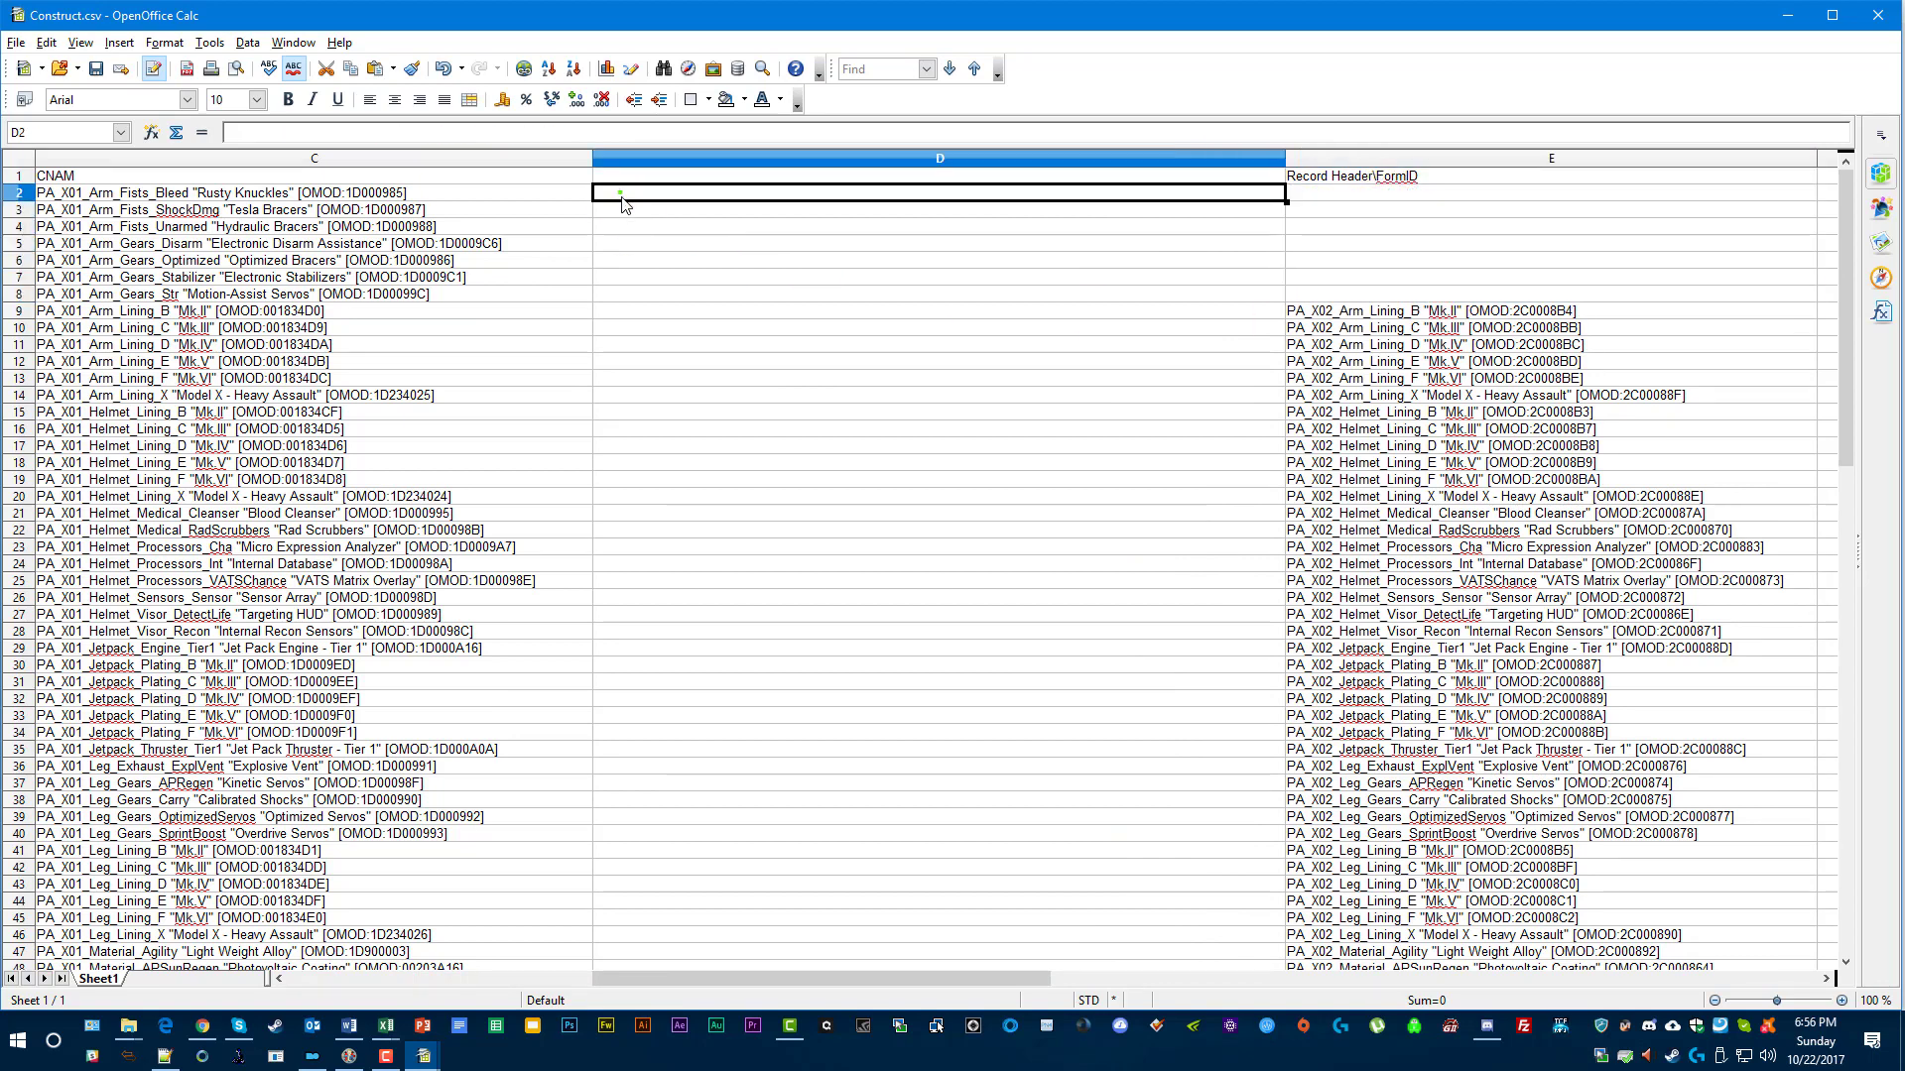
key(ctrl+v)
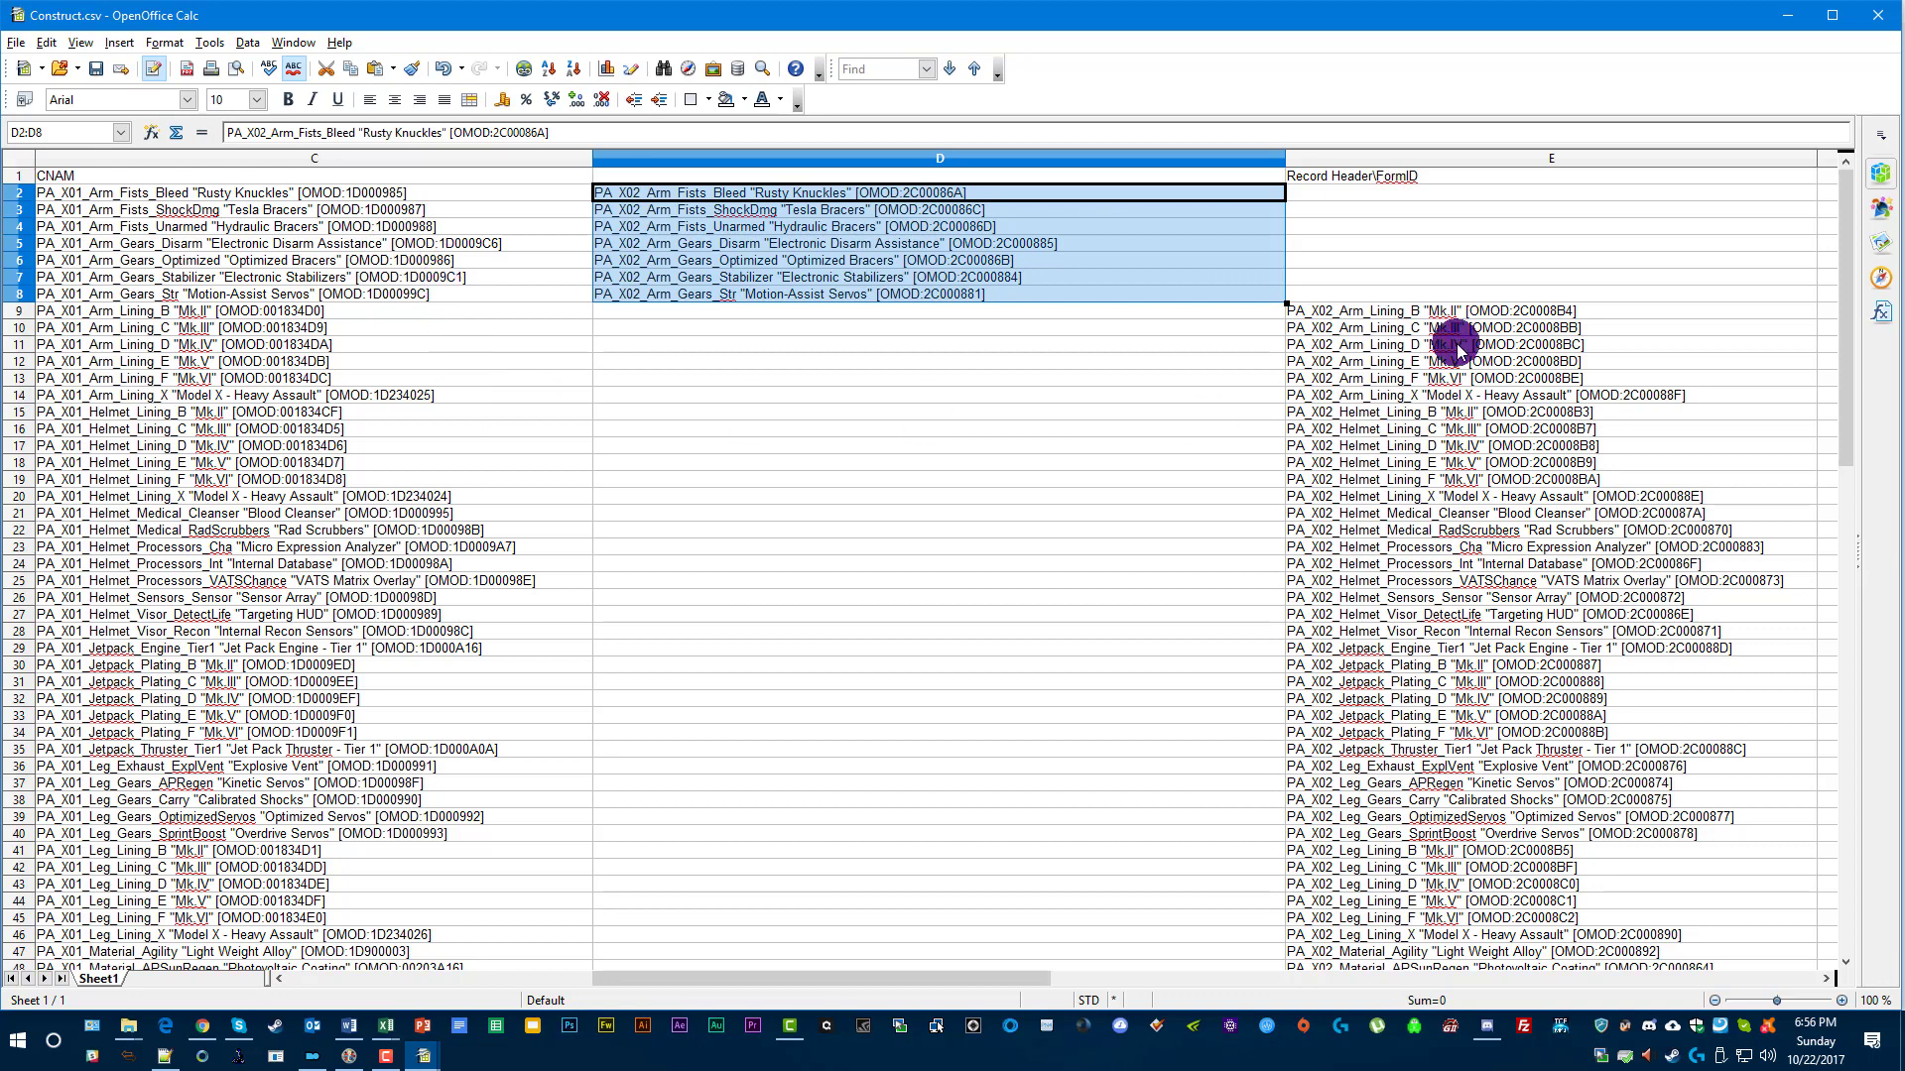
Move the X02 arm lining entries from E9:E14 to D9:D14 and the Record Header\FormID heading from E1 to D1.
click(1428, 312)
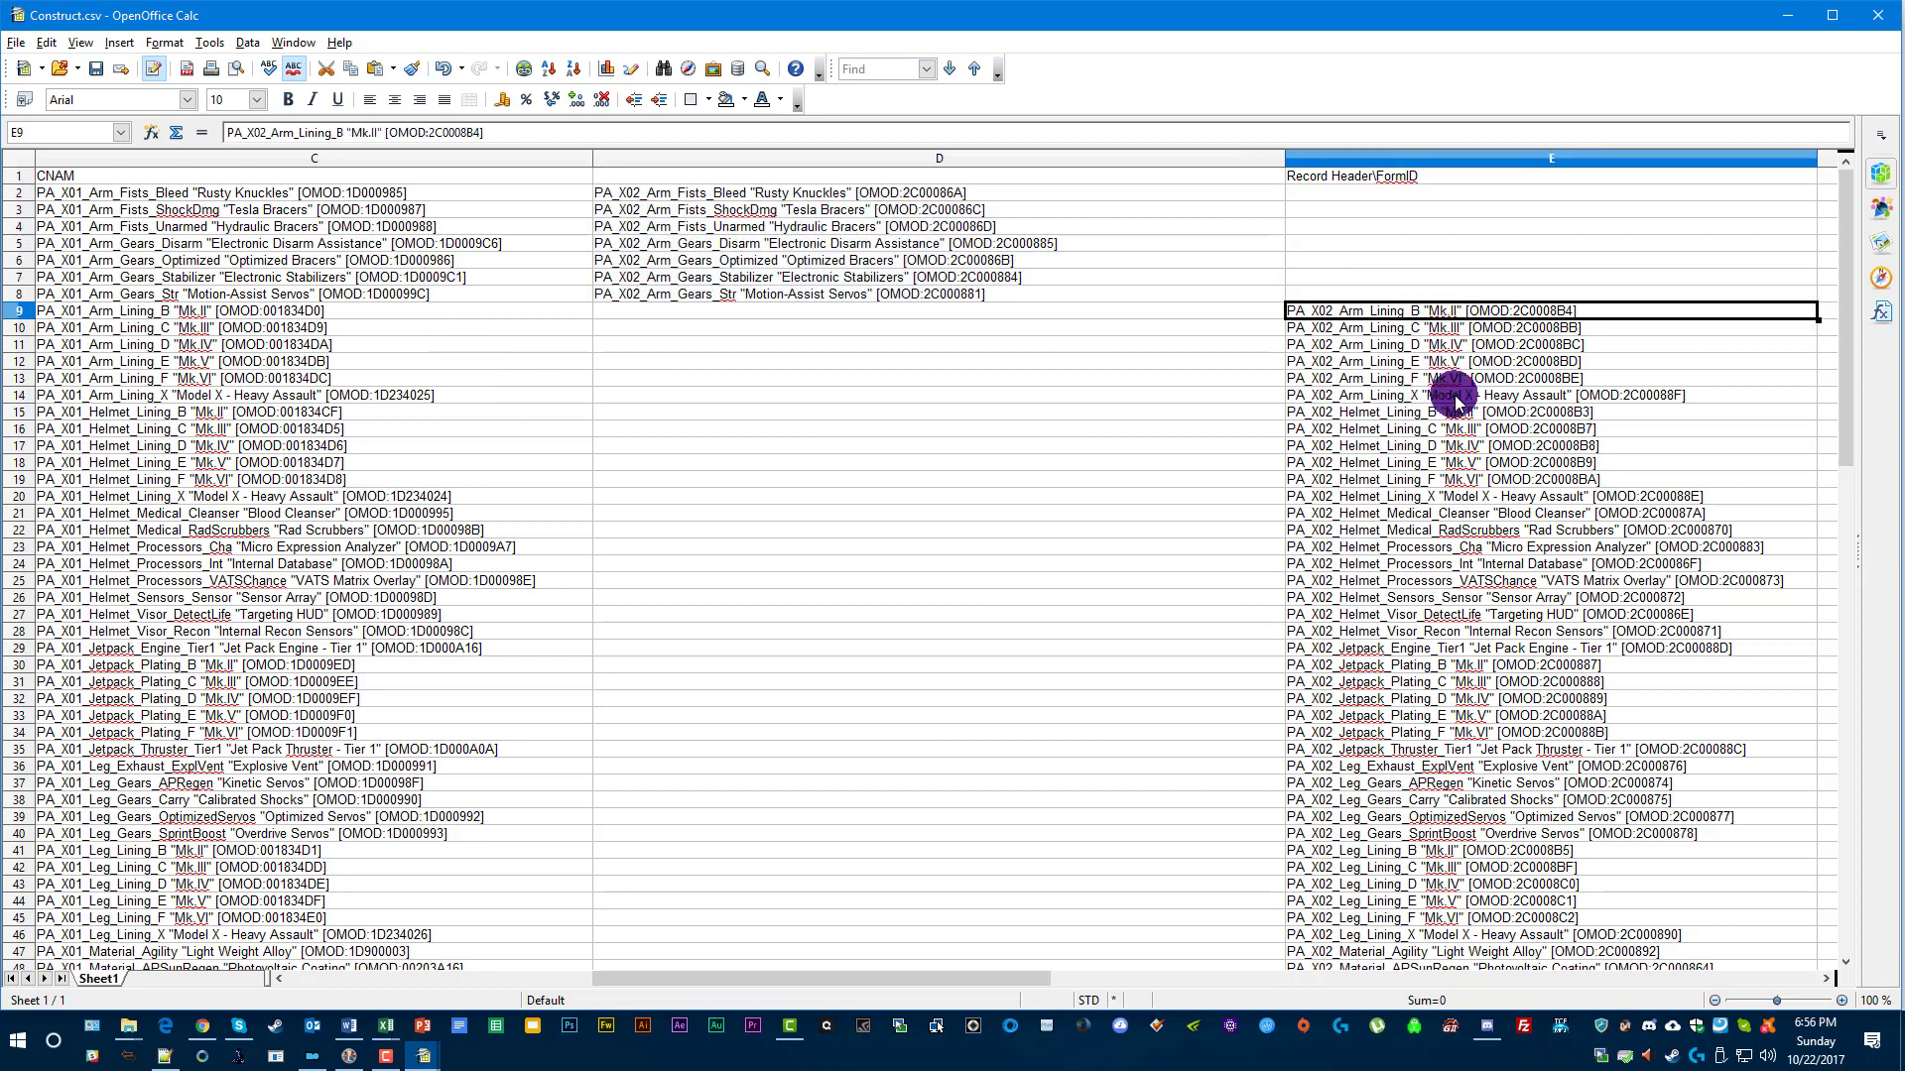
drag(1456, 401, 646, 318)
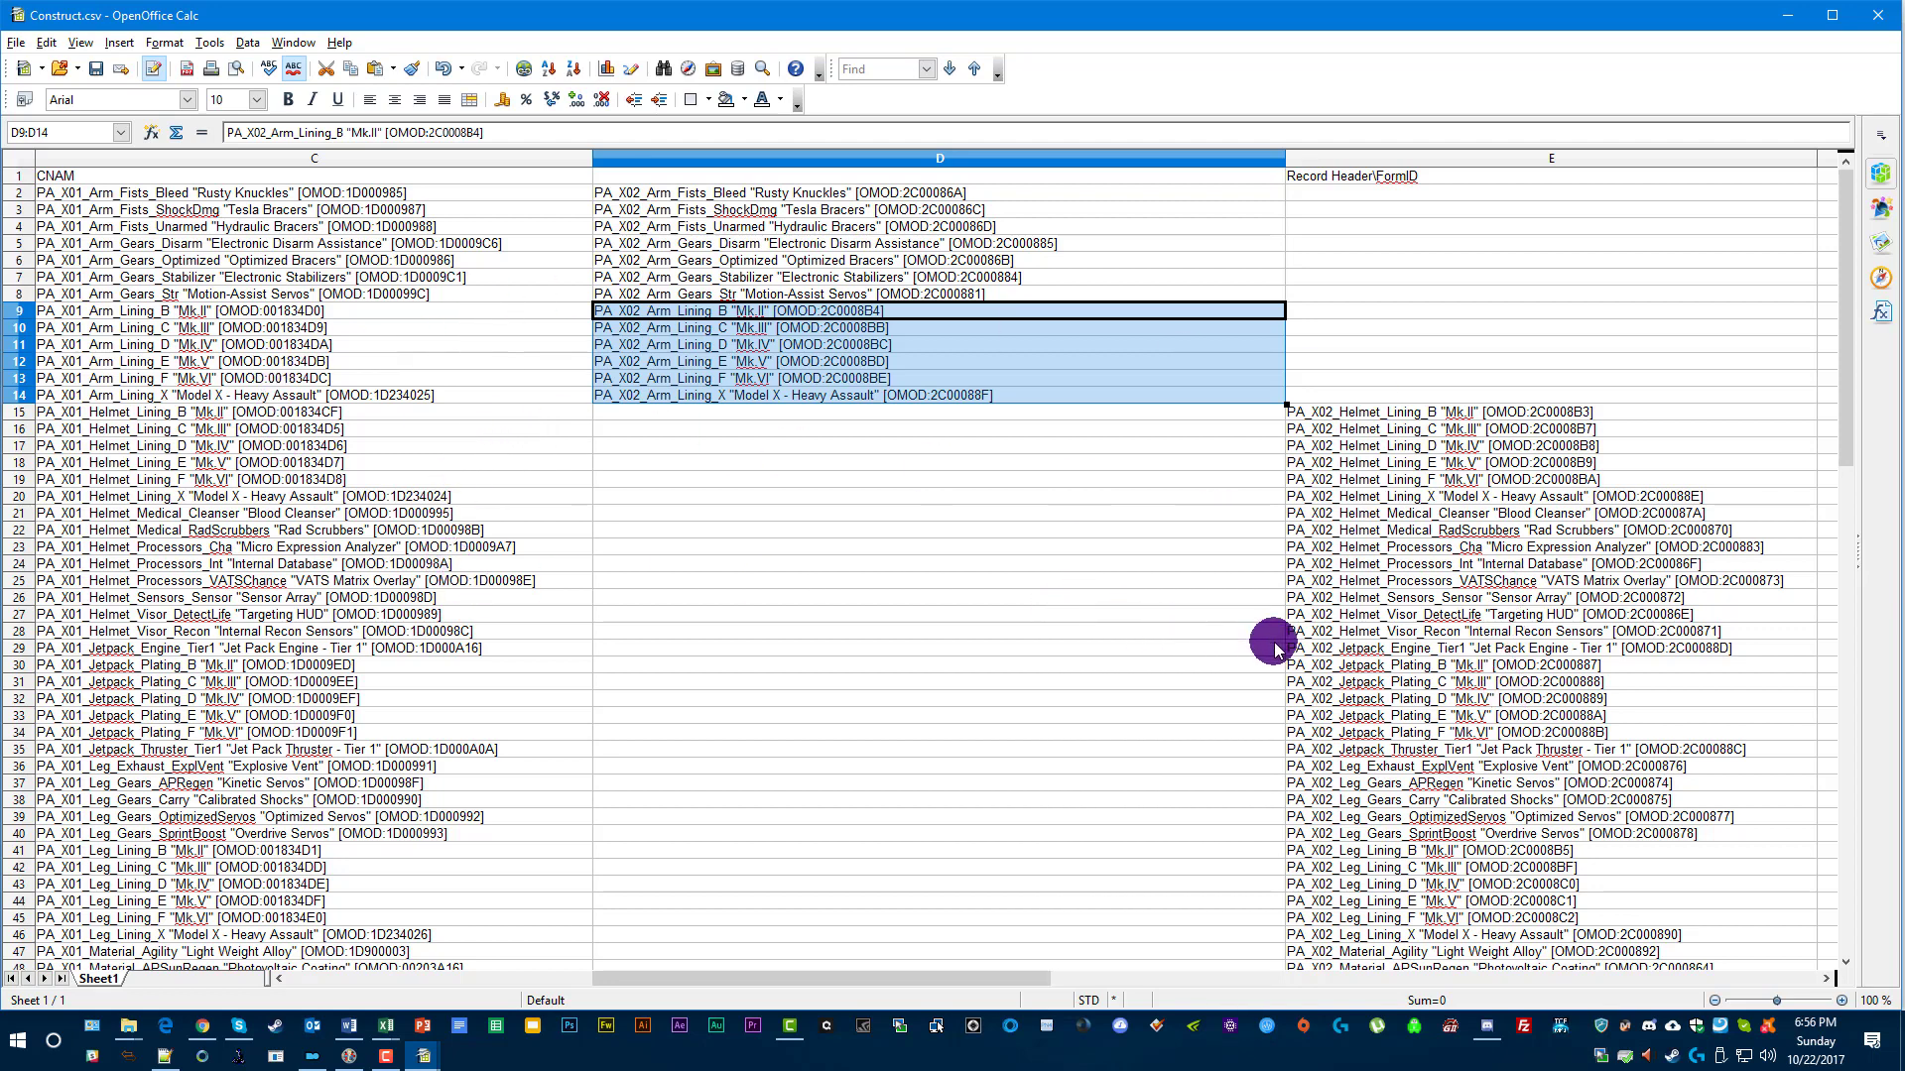
click(1374, 181)
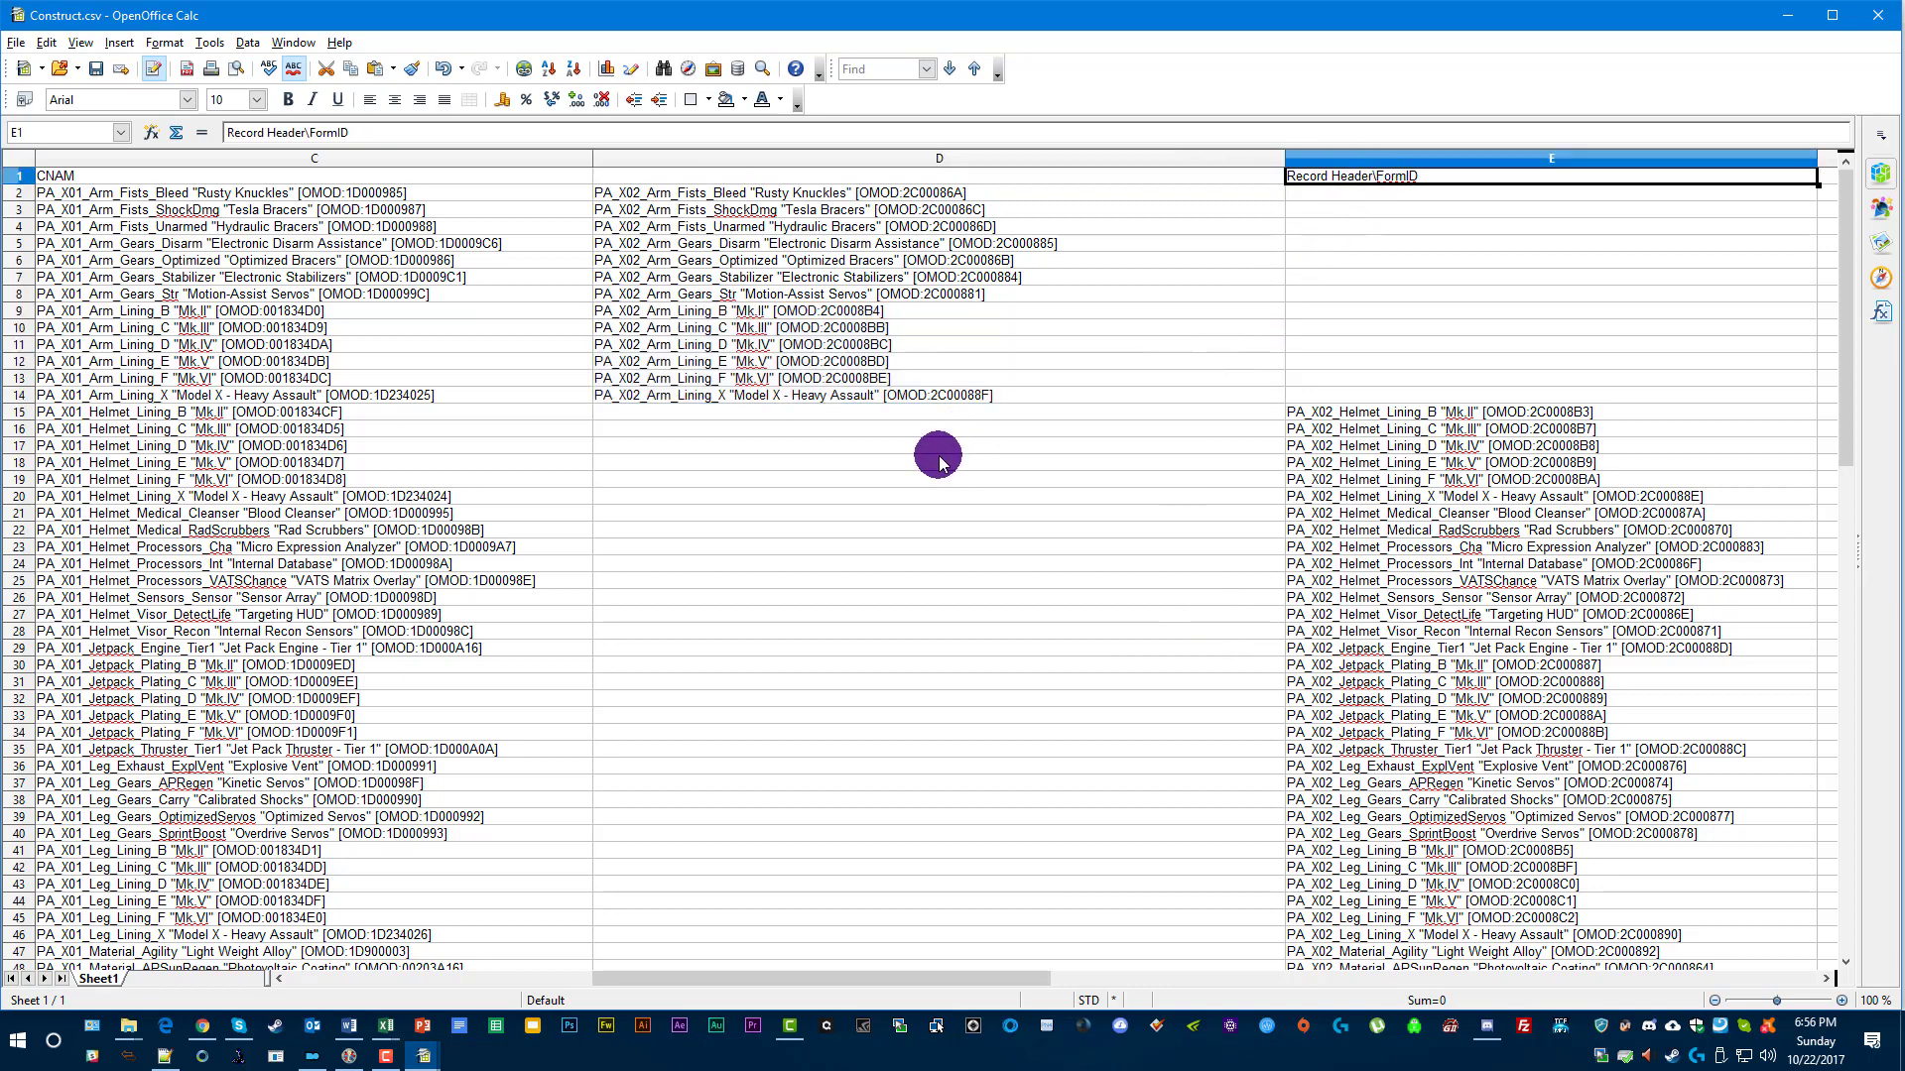
key(Delete)
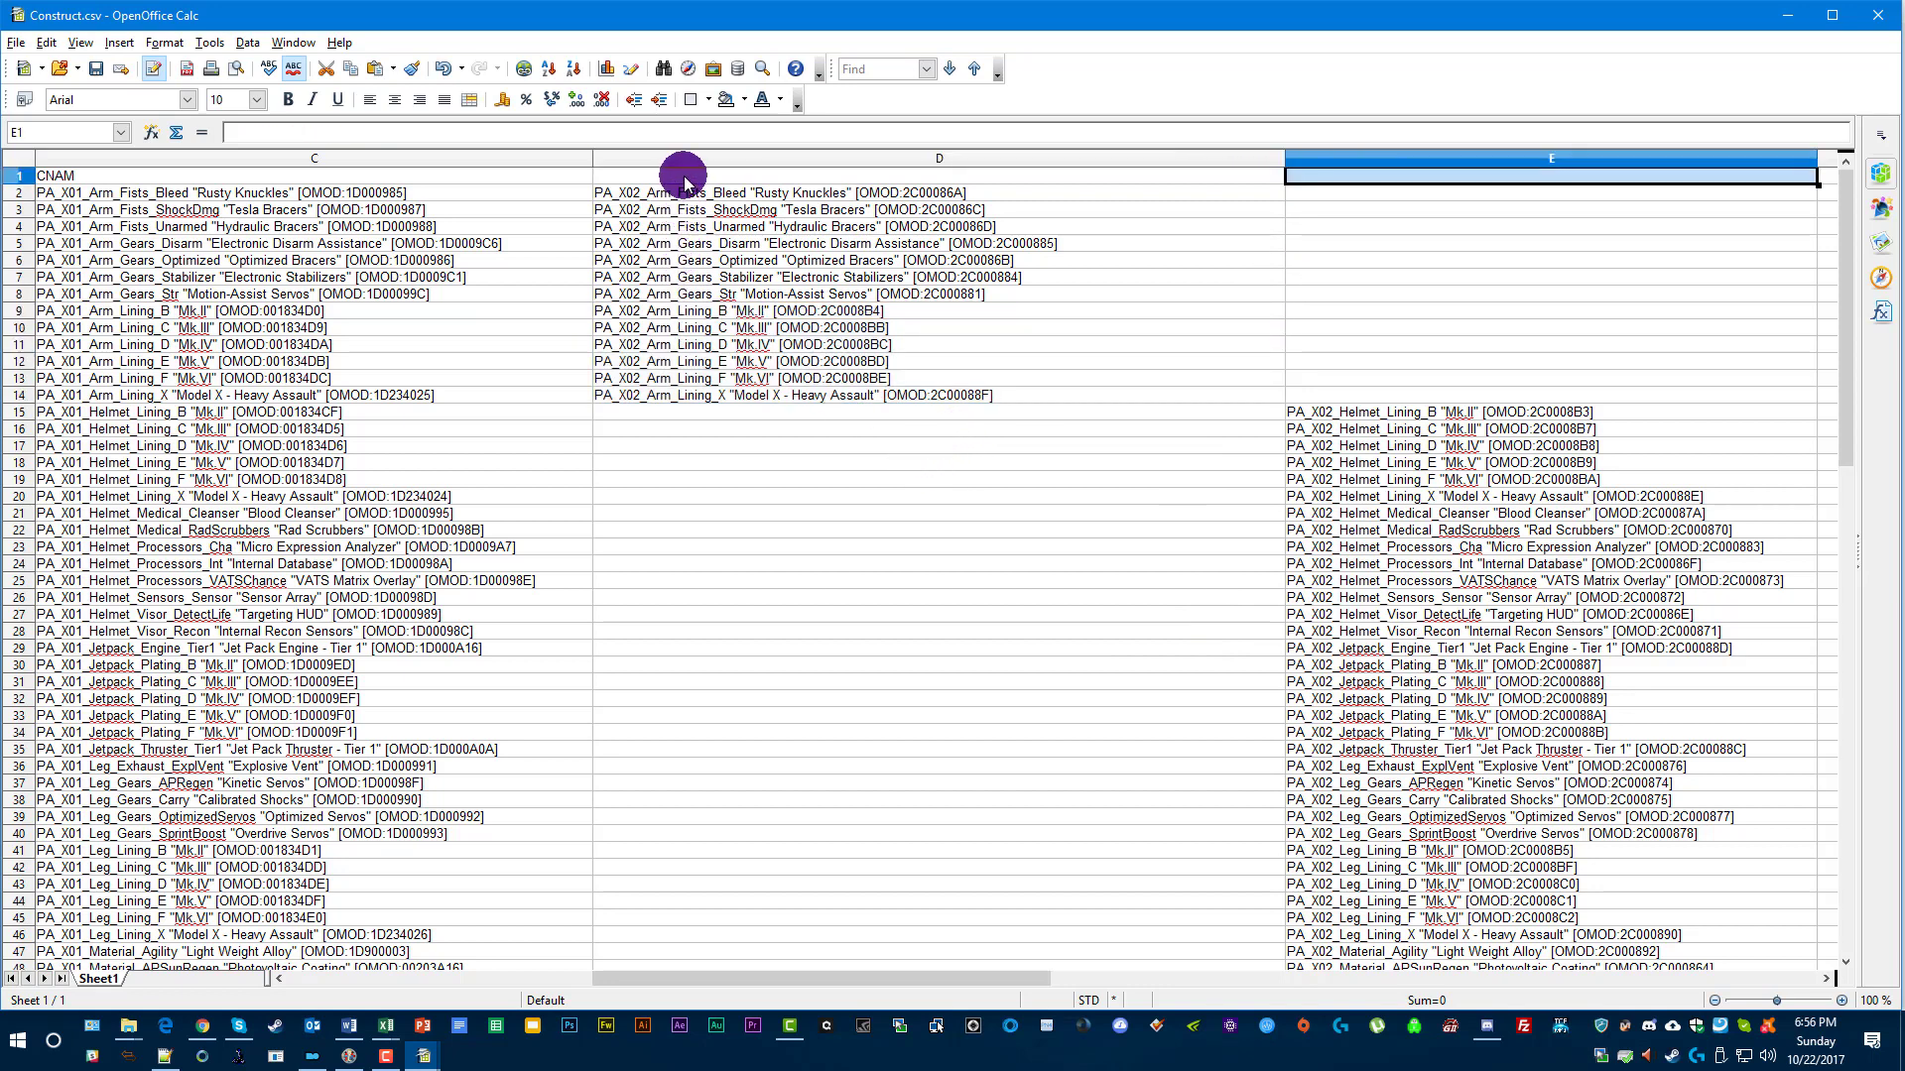
click(684, 178)
text(Record Header\FormID)
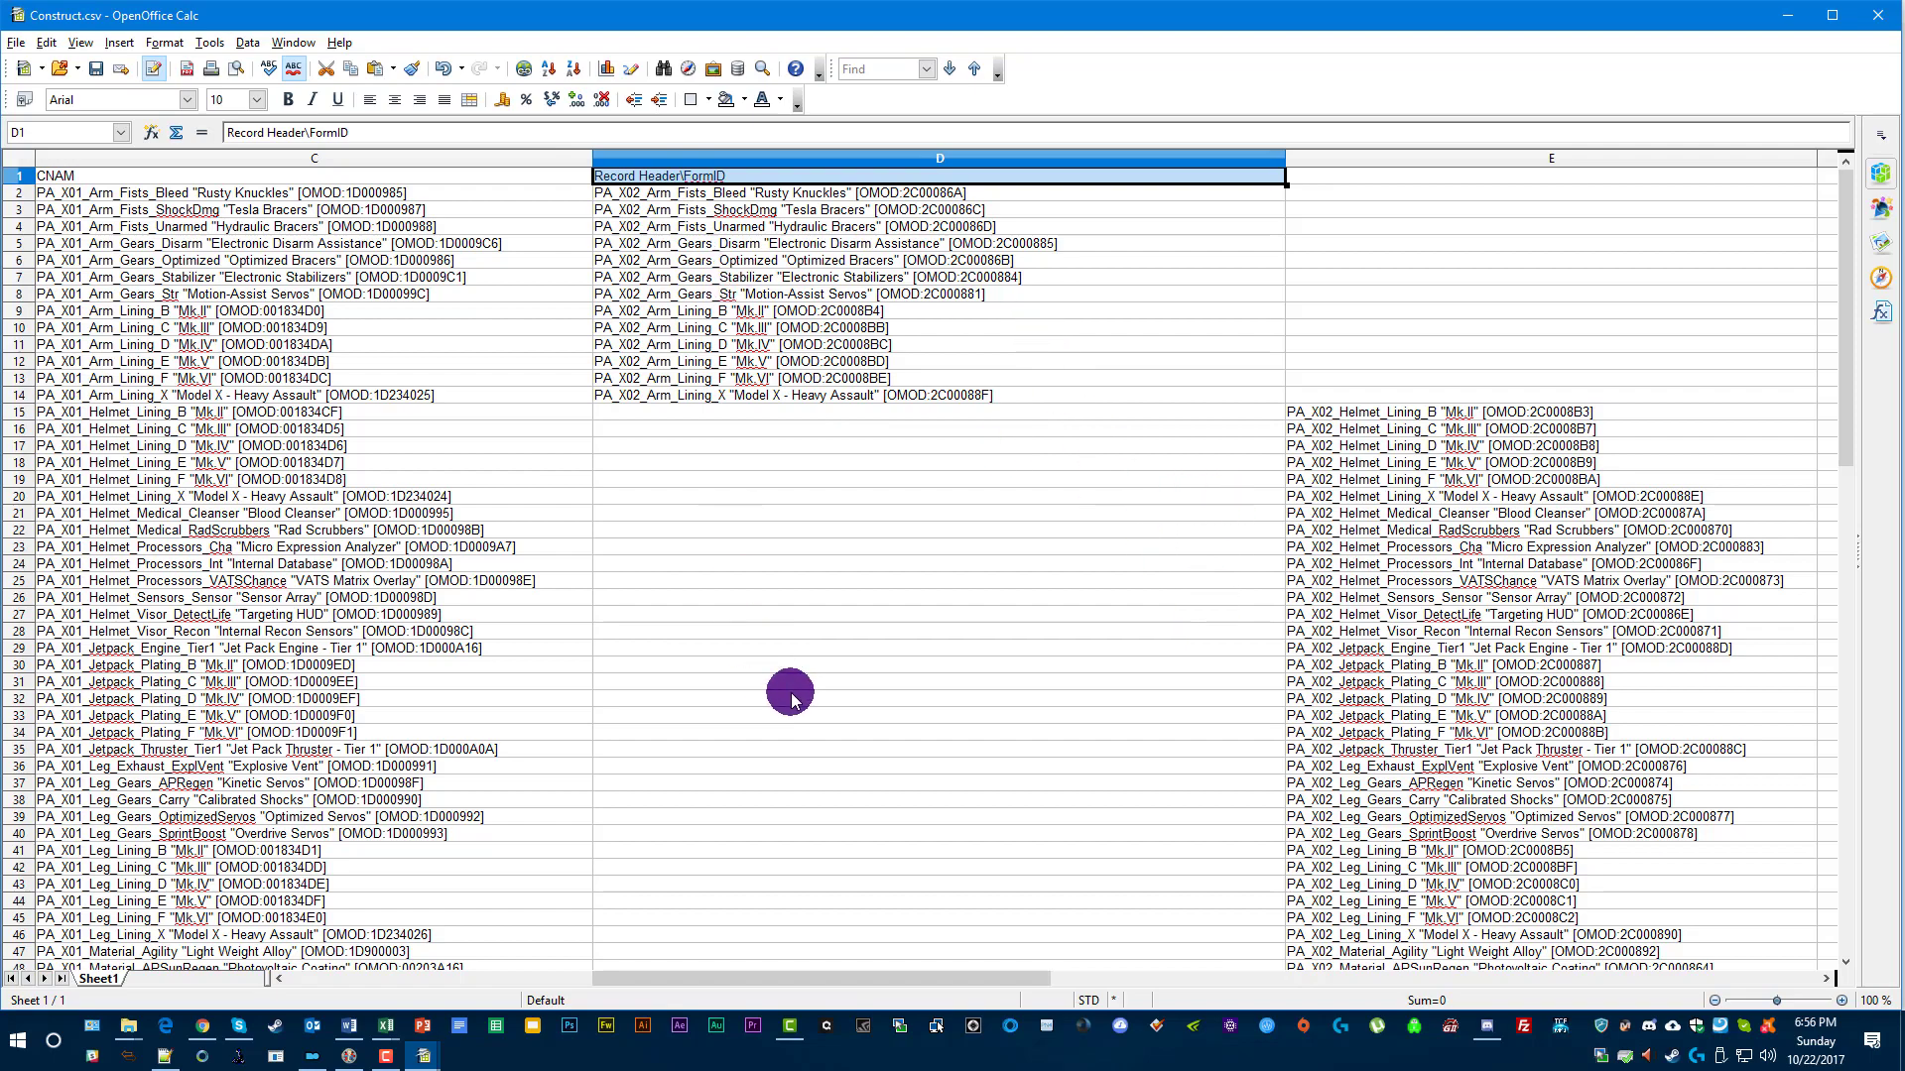
Compare the X01 records in column C with the X02 records in column D row by row, down to row 77.
scroll(1425, 739, down, 12)
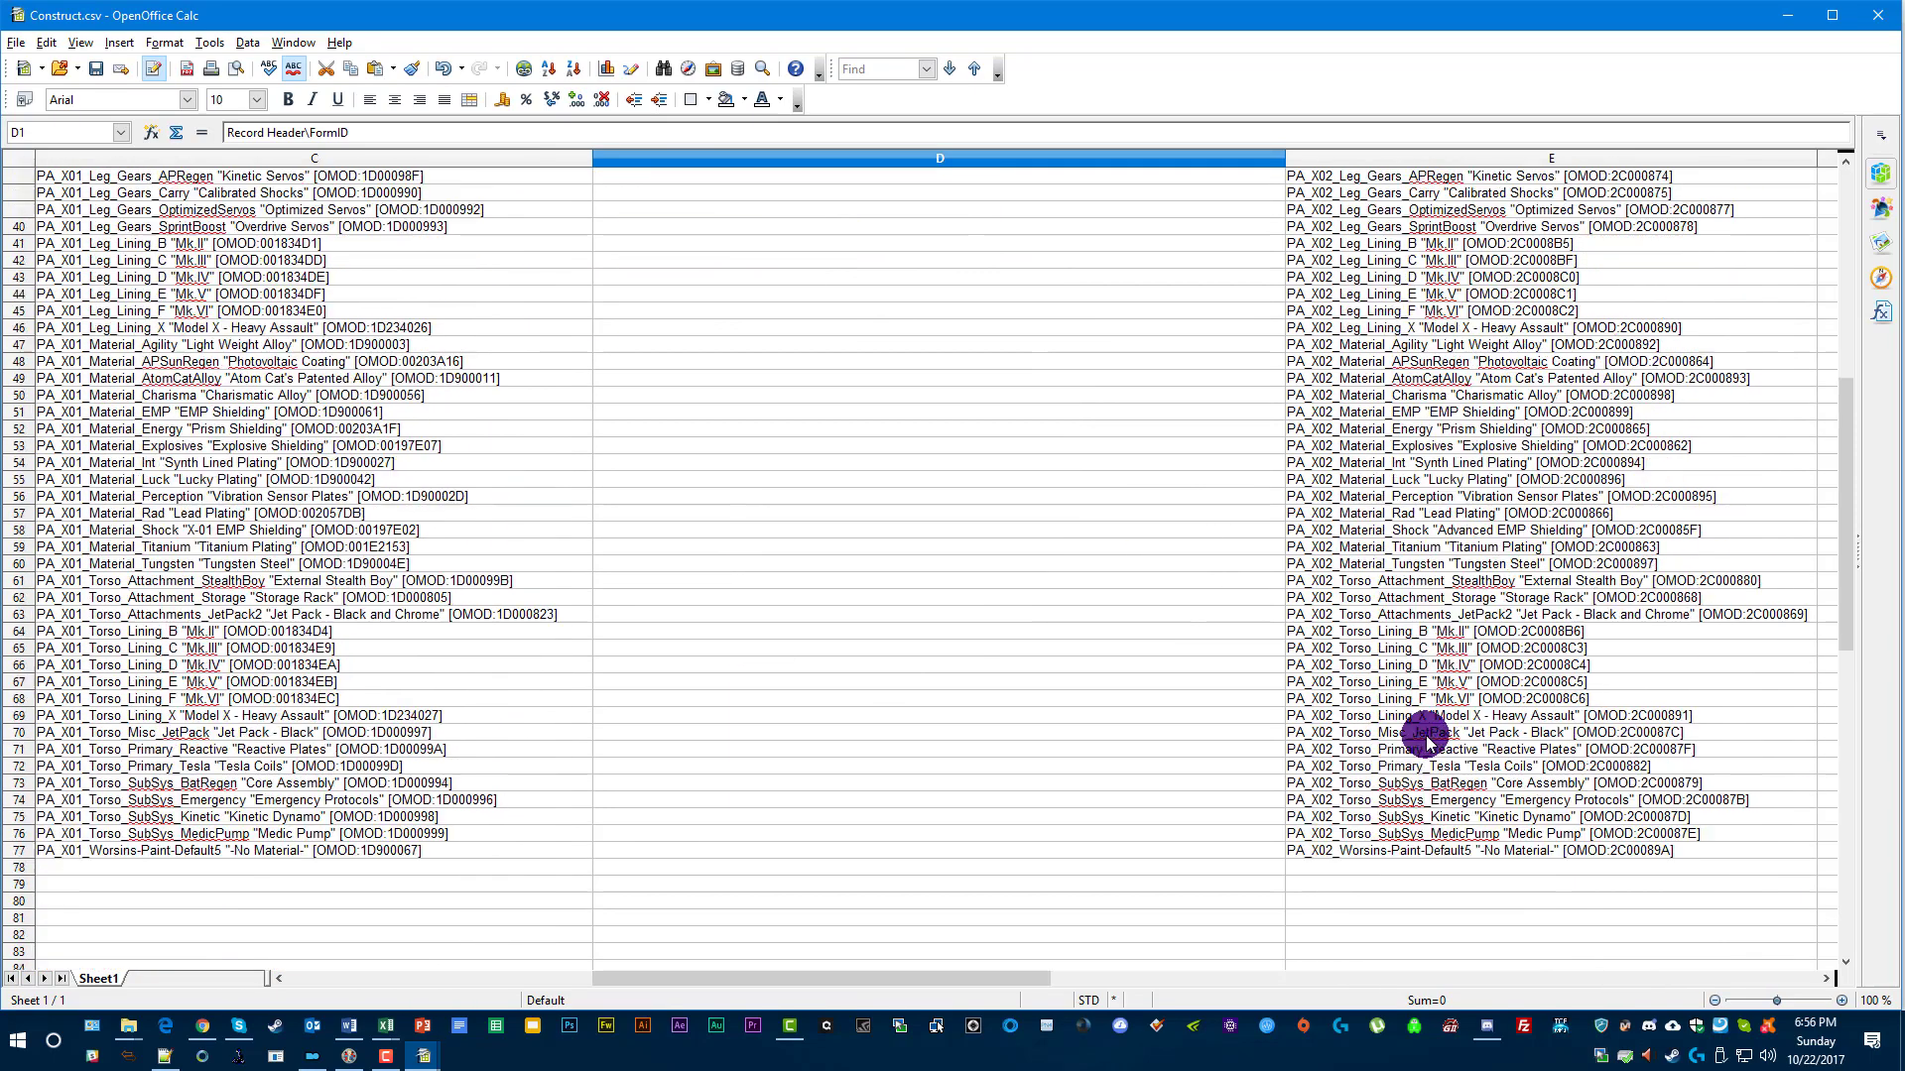
scroll(1425, 740, up, 12)
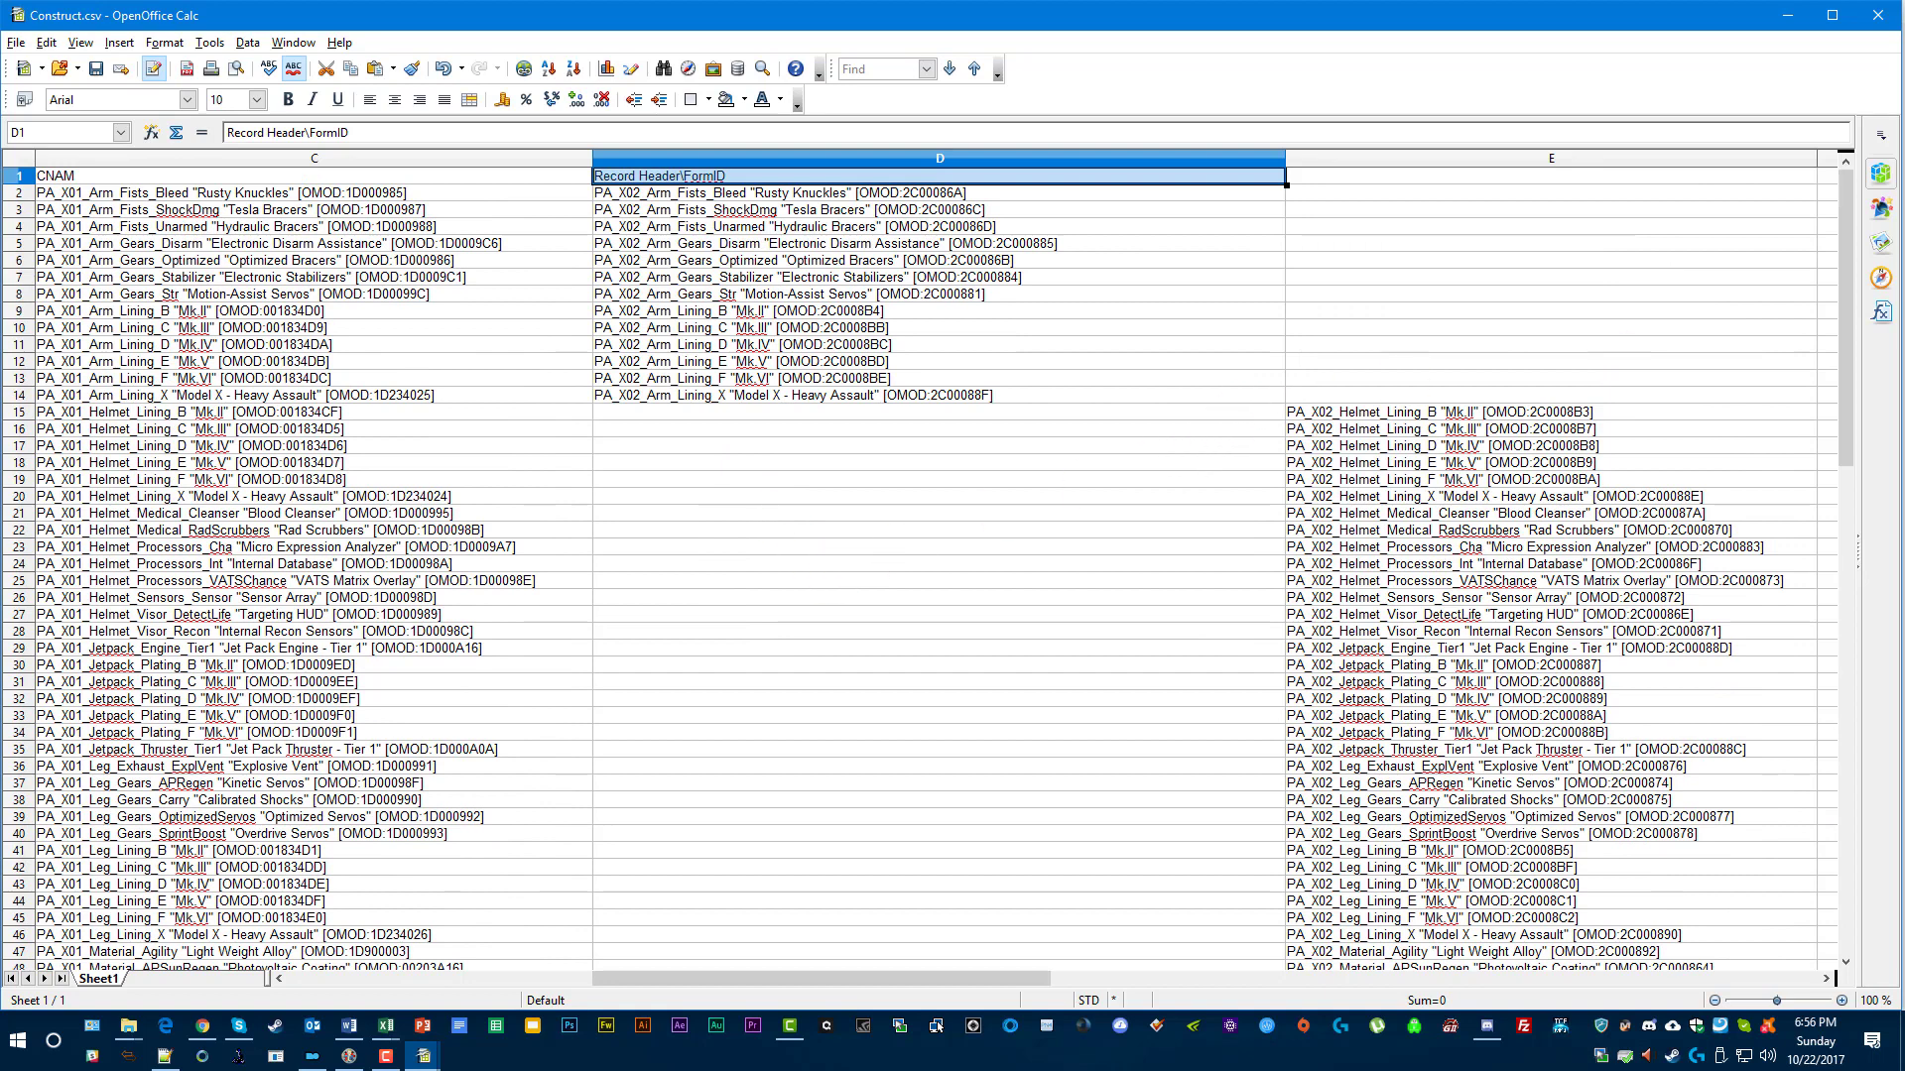
click(297, 496)
scroll(893, 540, down, 11)
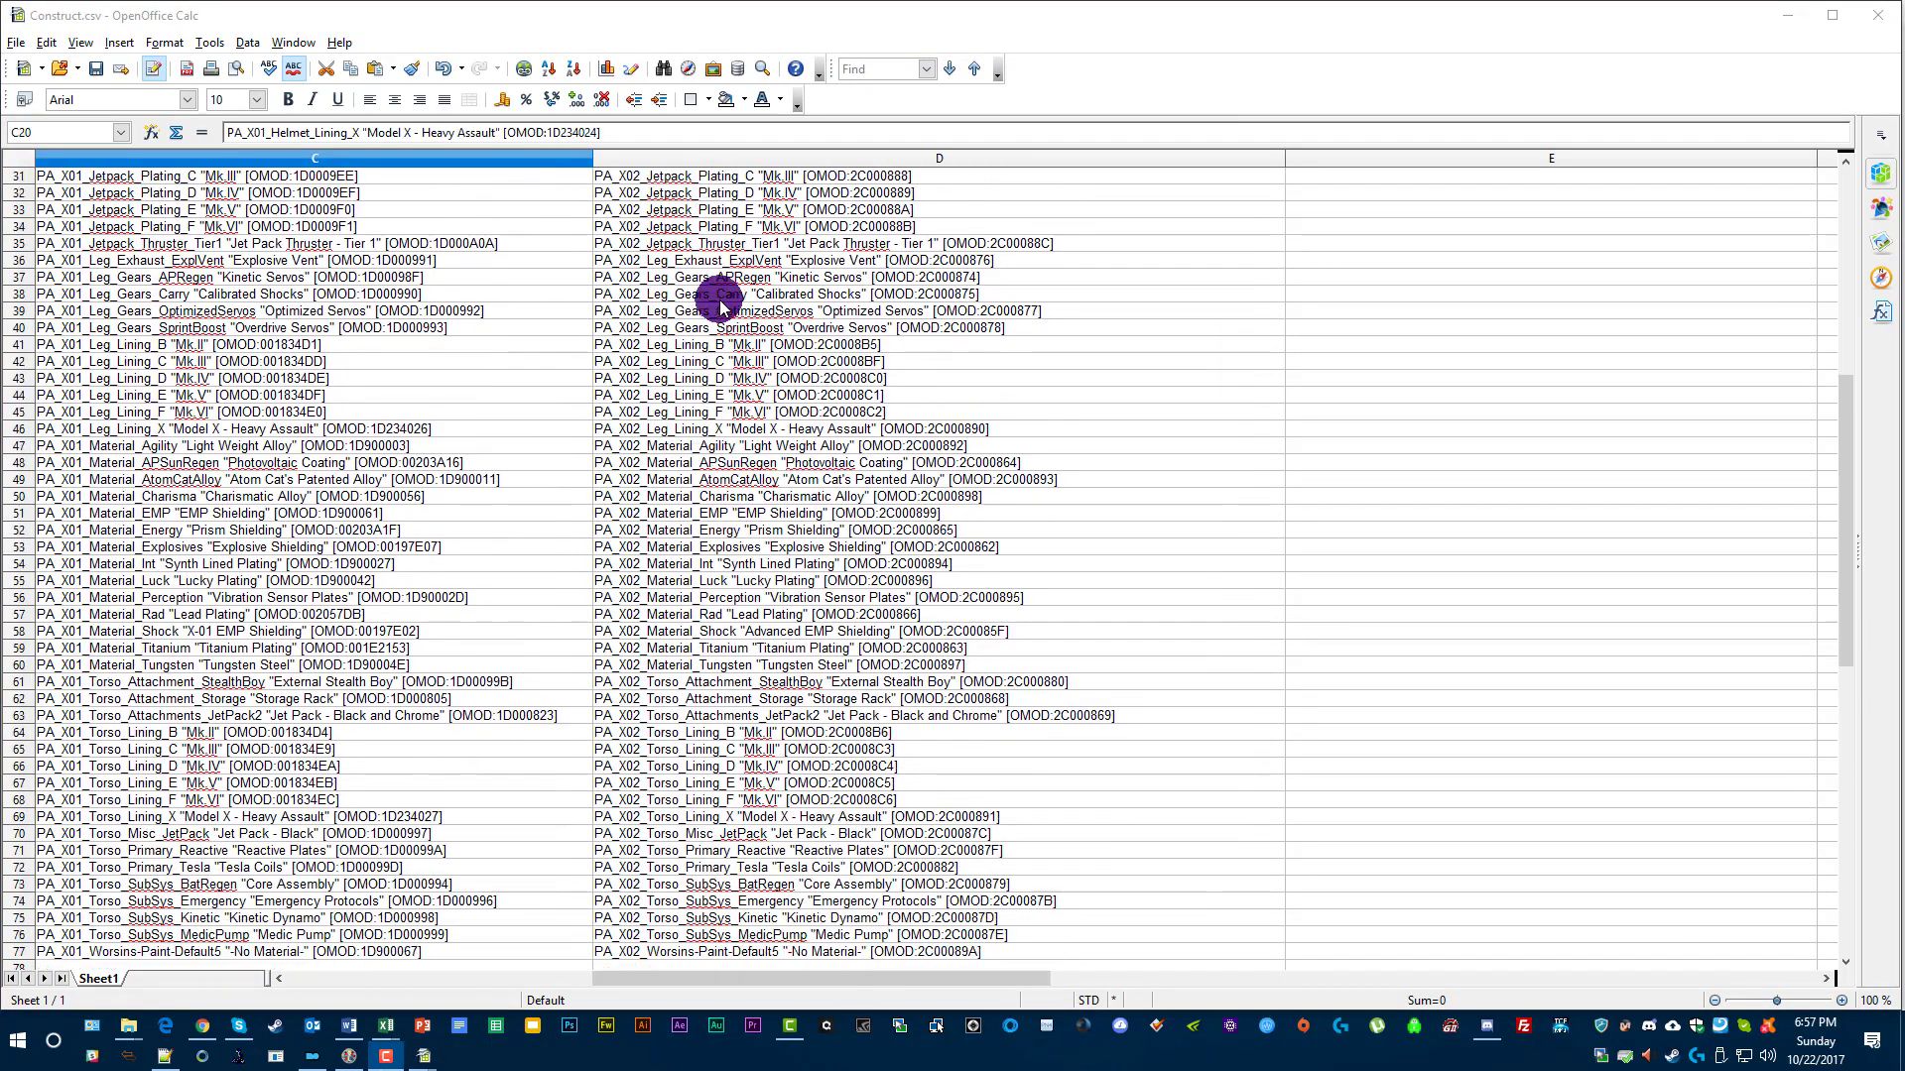
scroll(725, 357, down, 3)
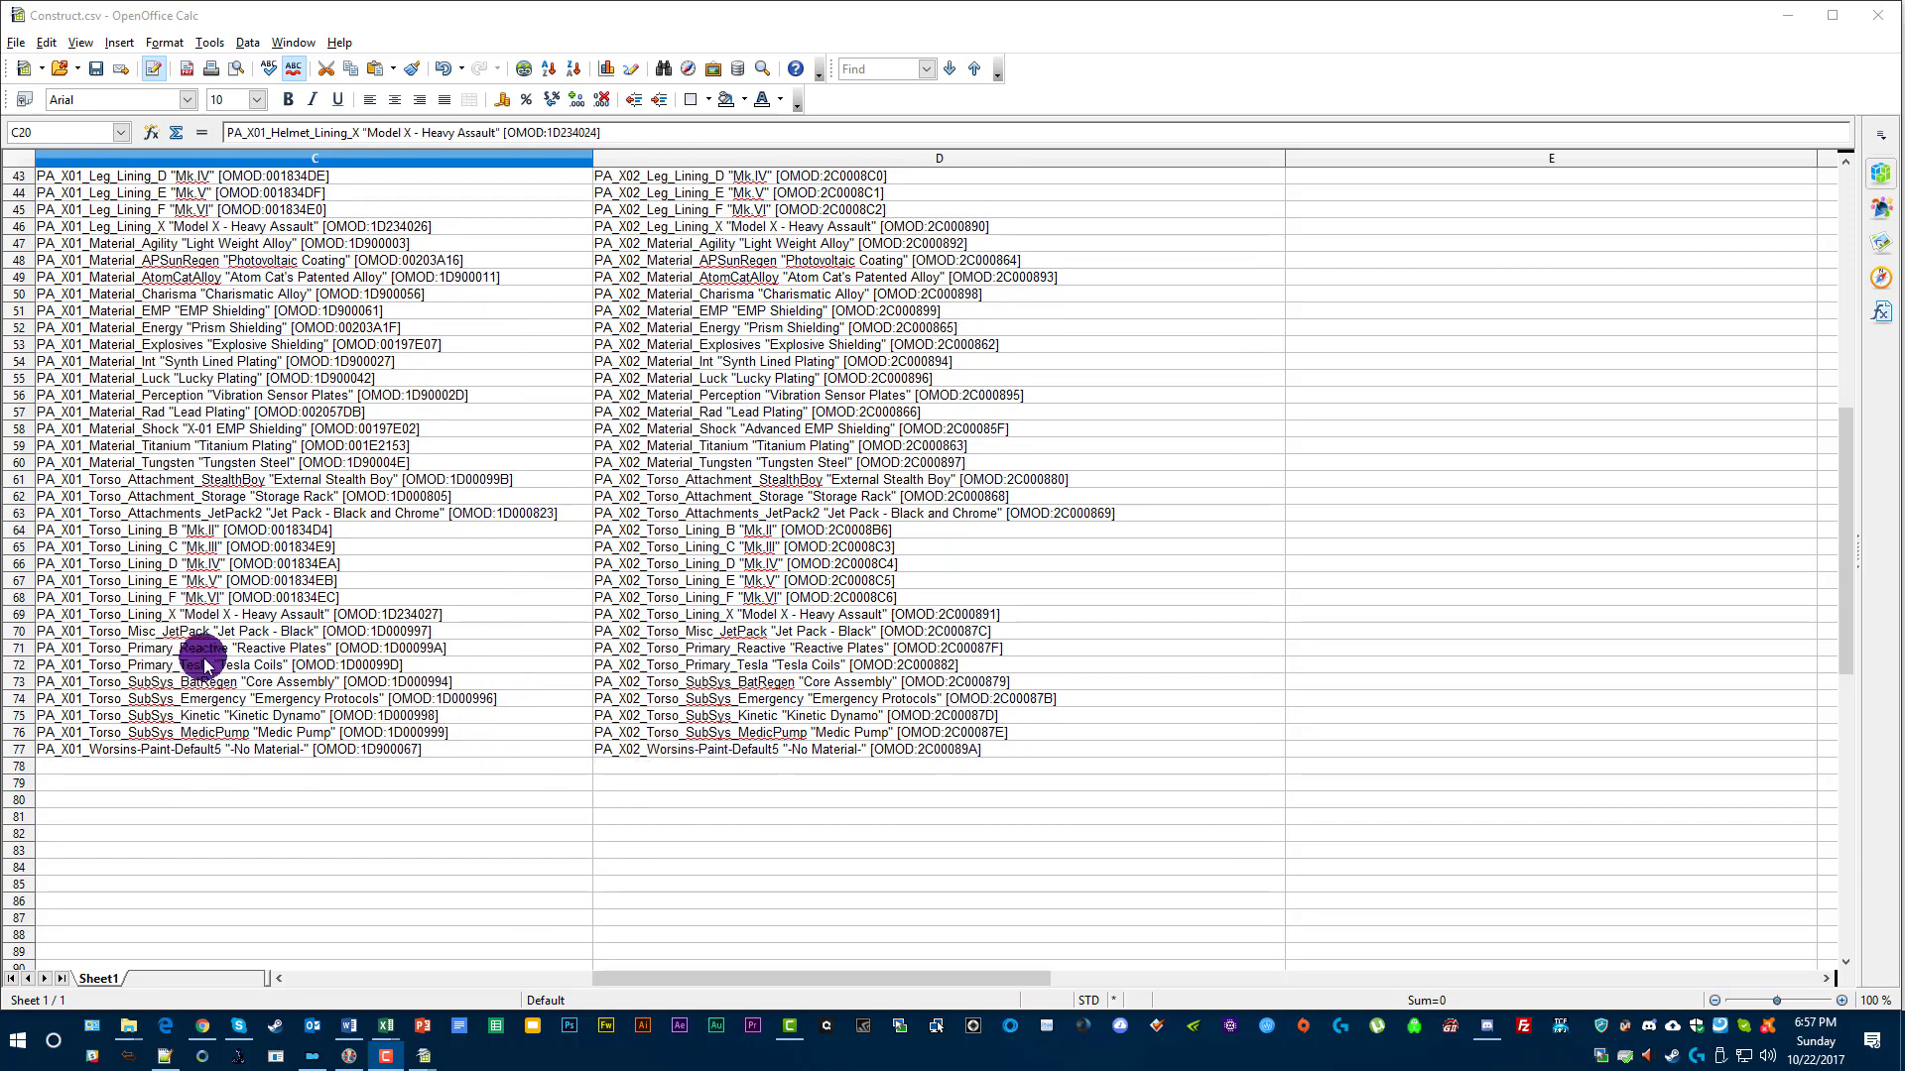
scroll(744, 489, up, 9)
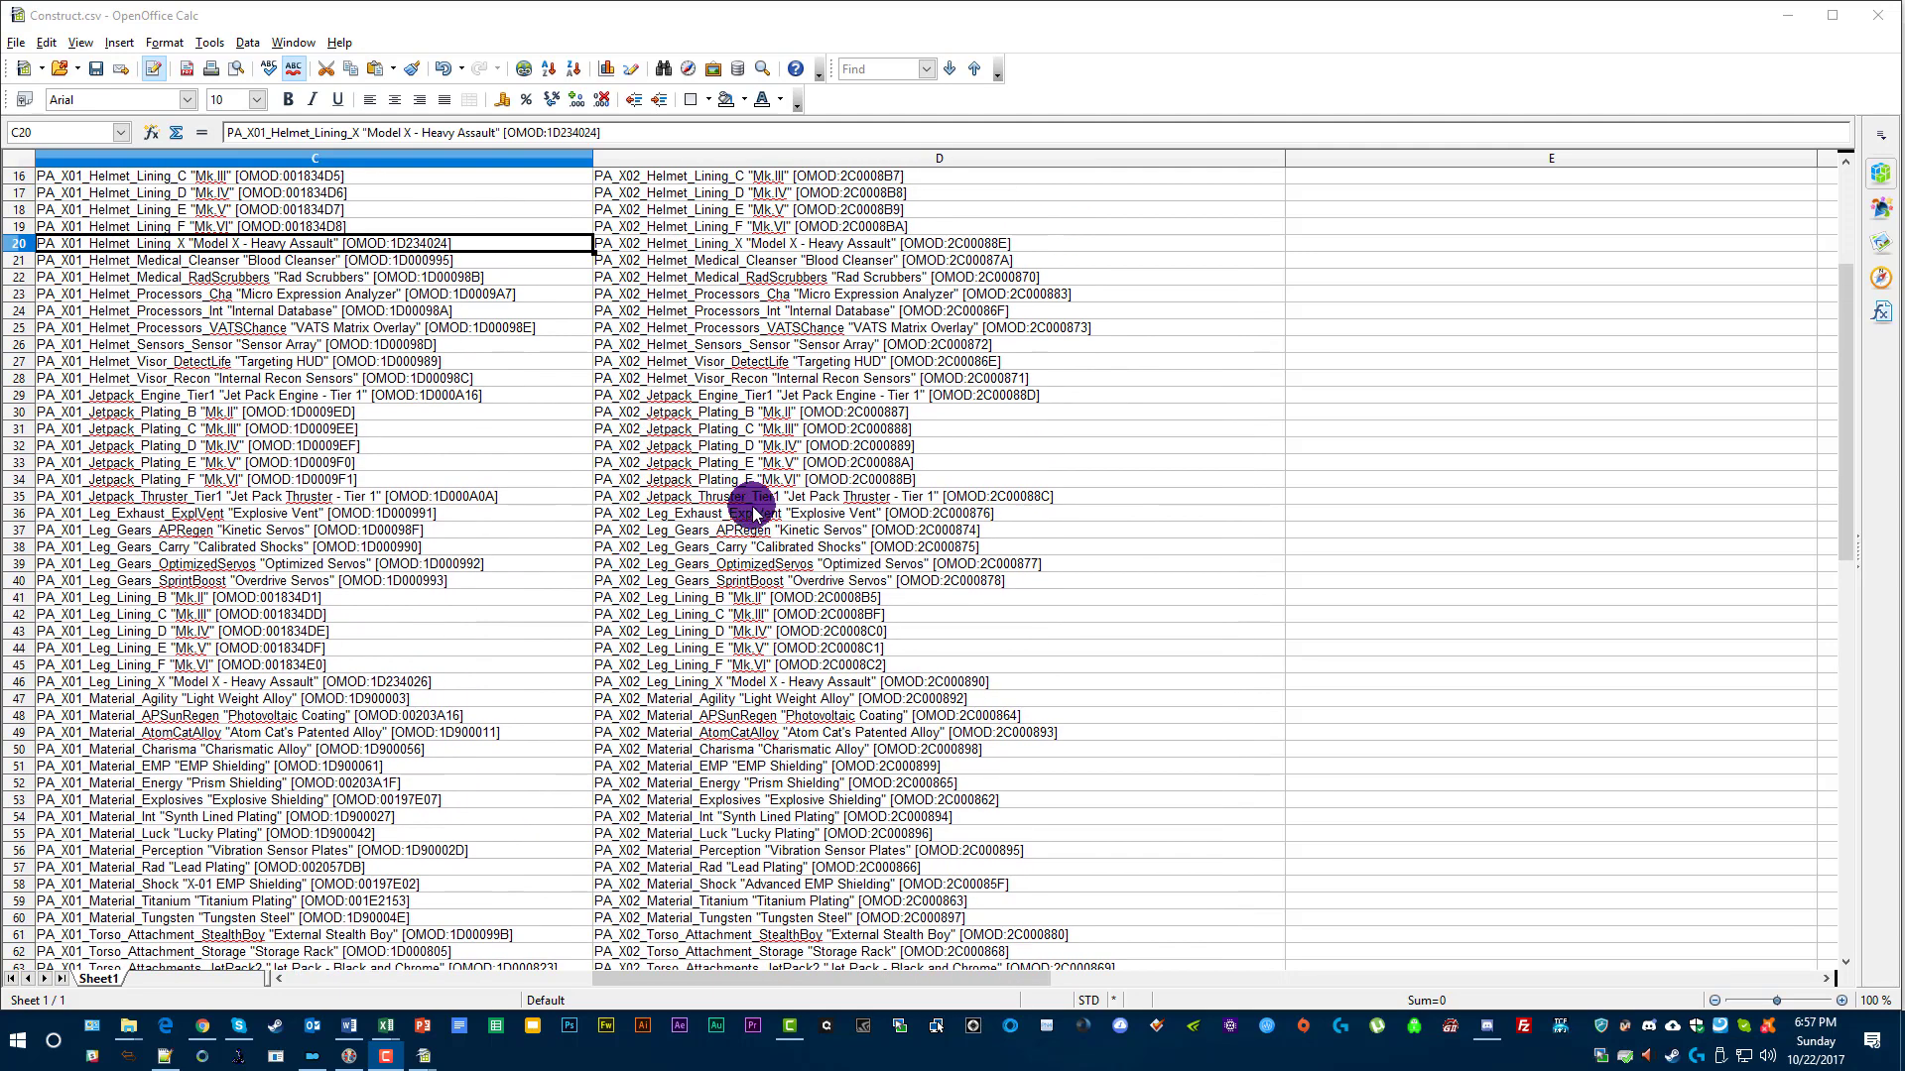
scroll(749, 515, up, 5)
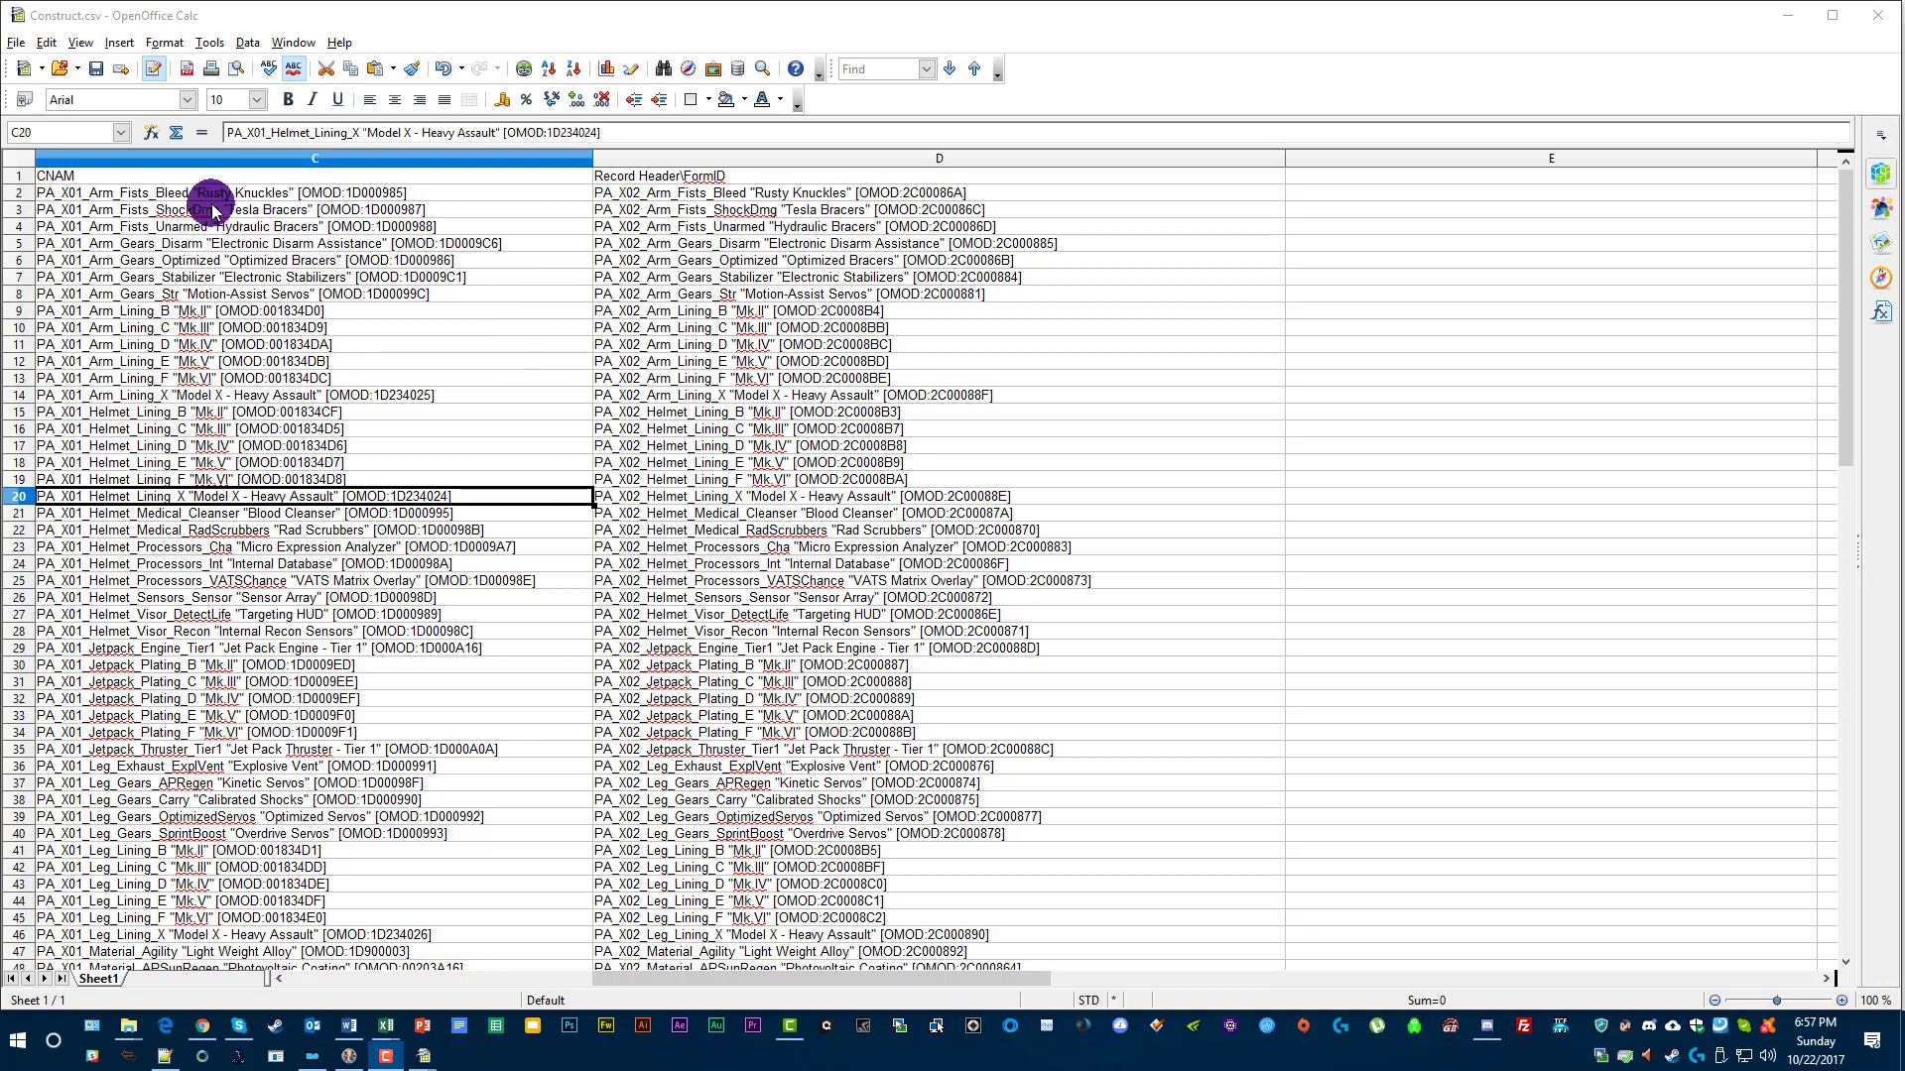
click(227, 164)
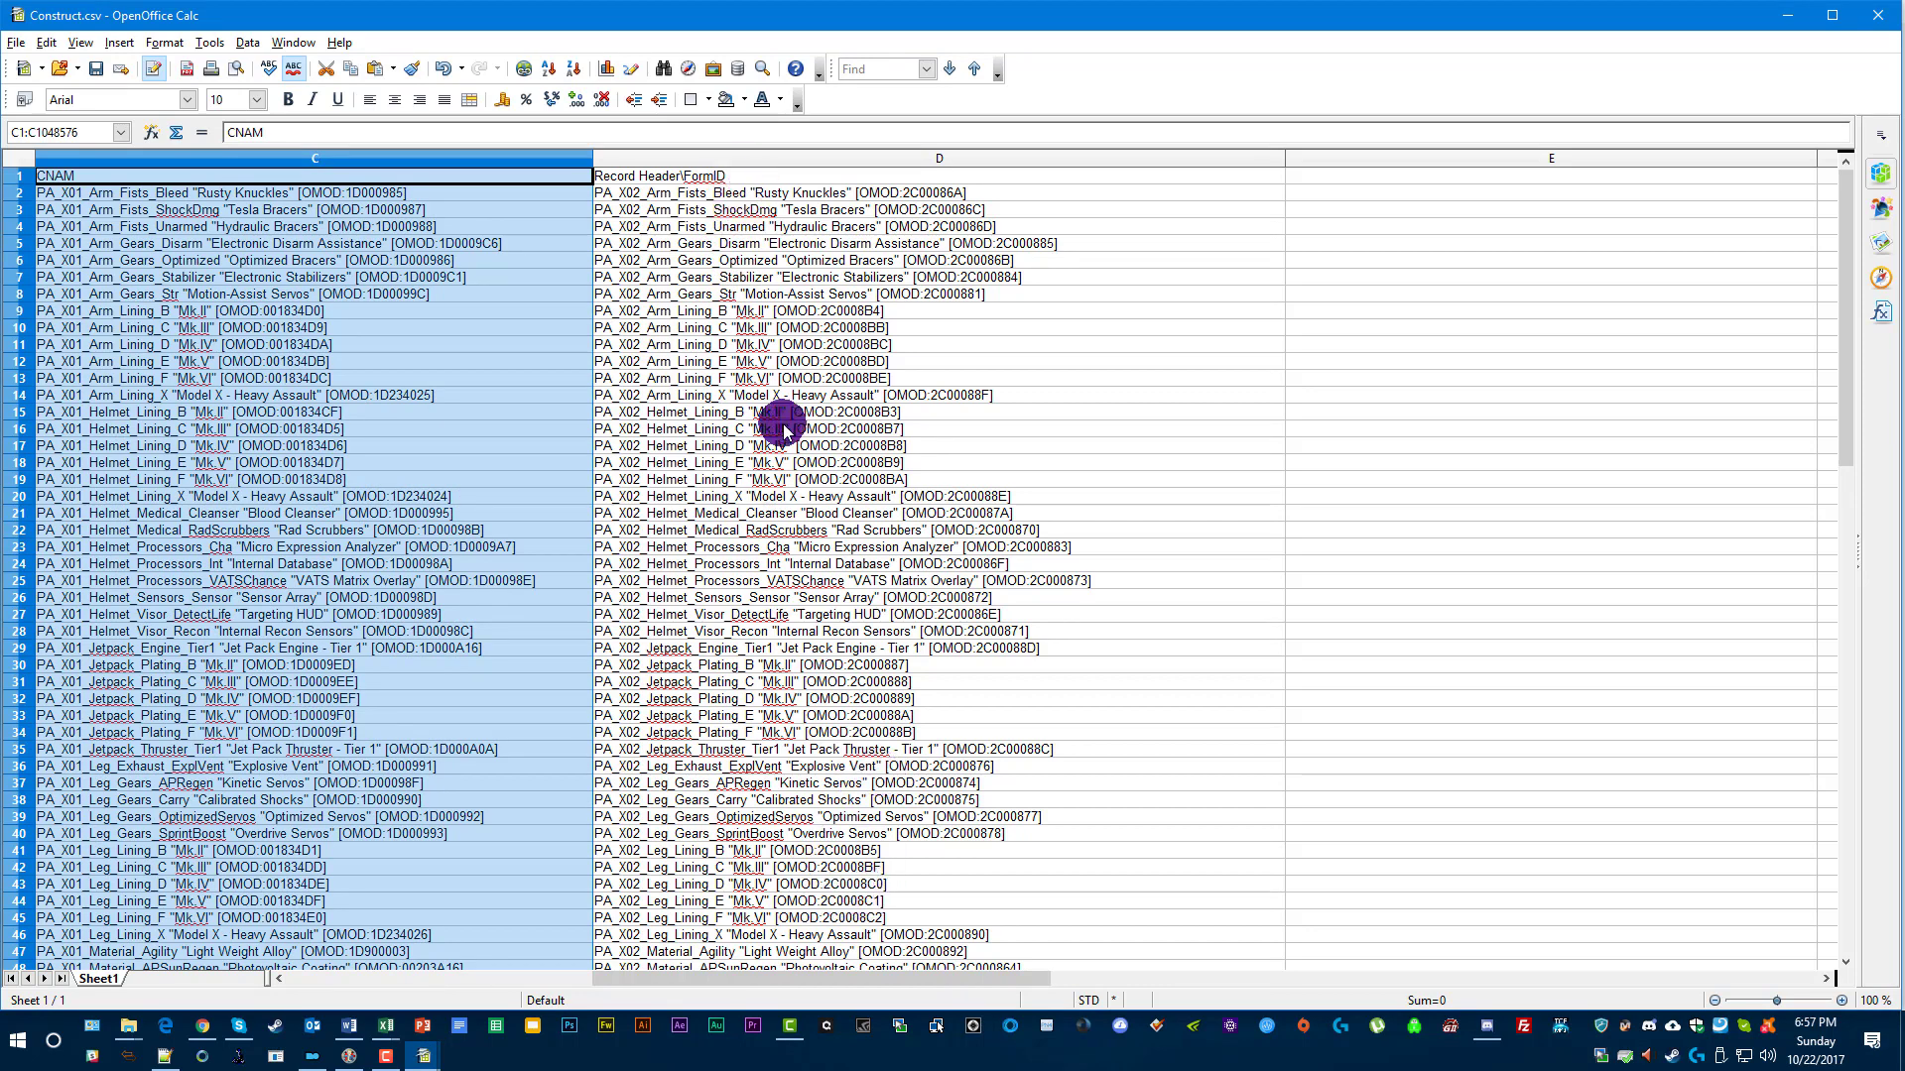
scroll(757, 659, down, 7)
scroll(776, 708, down, 4)
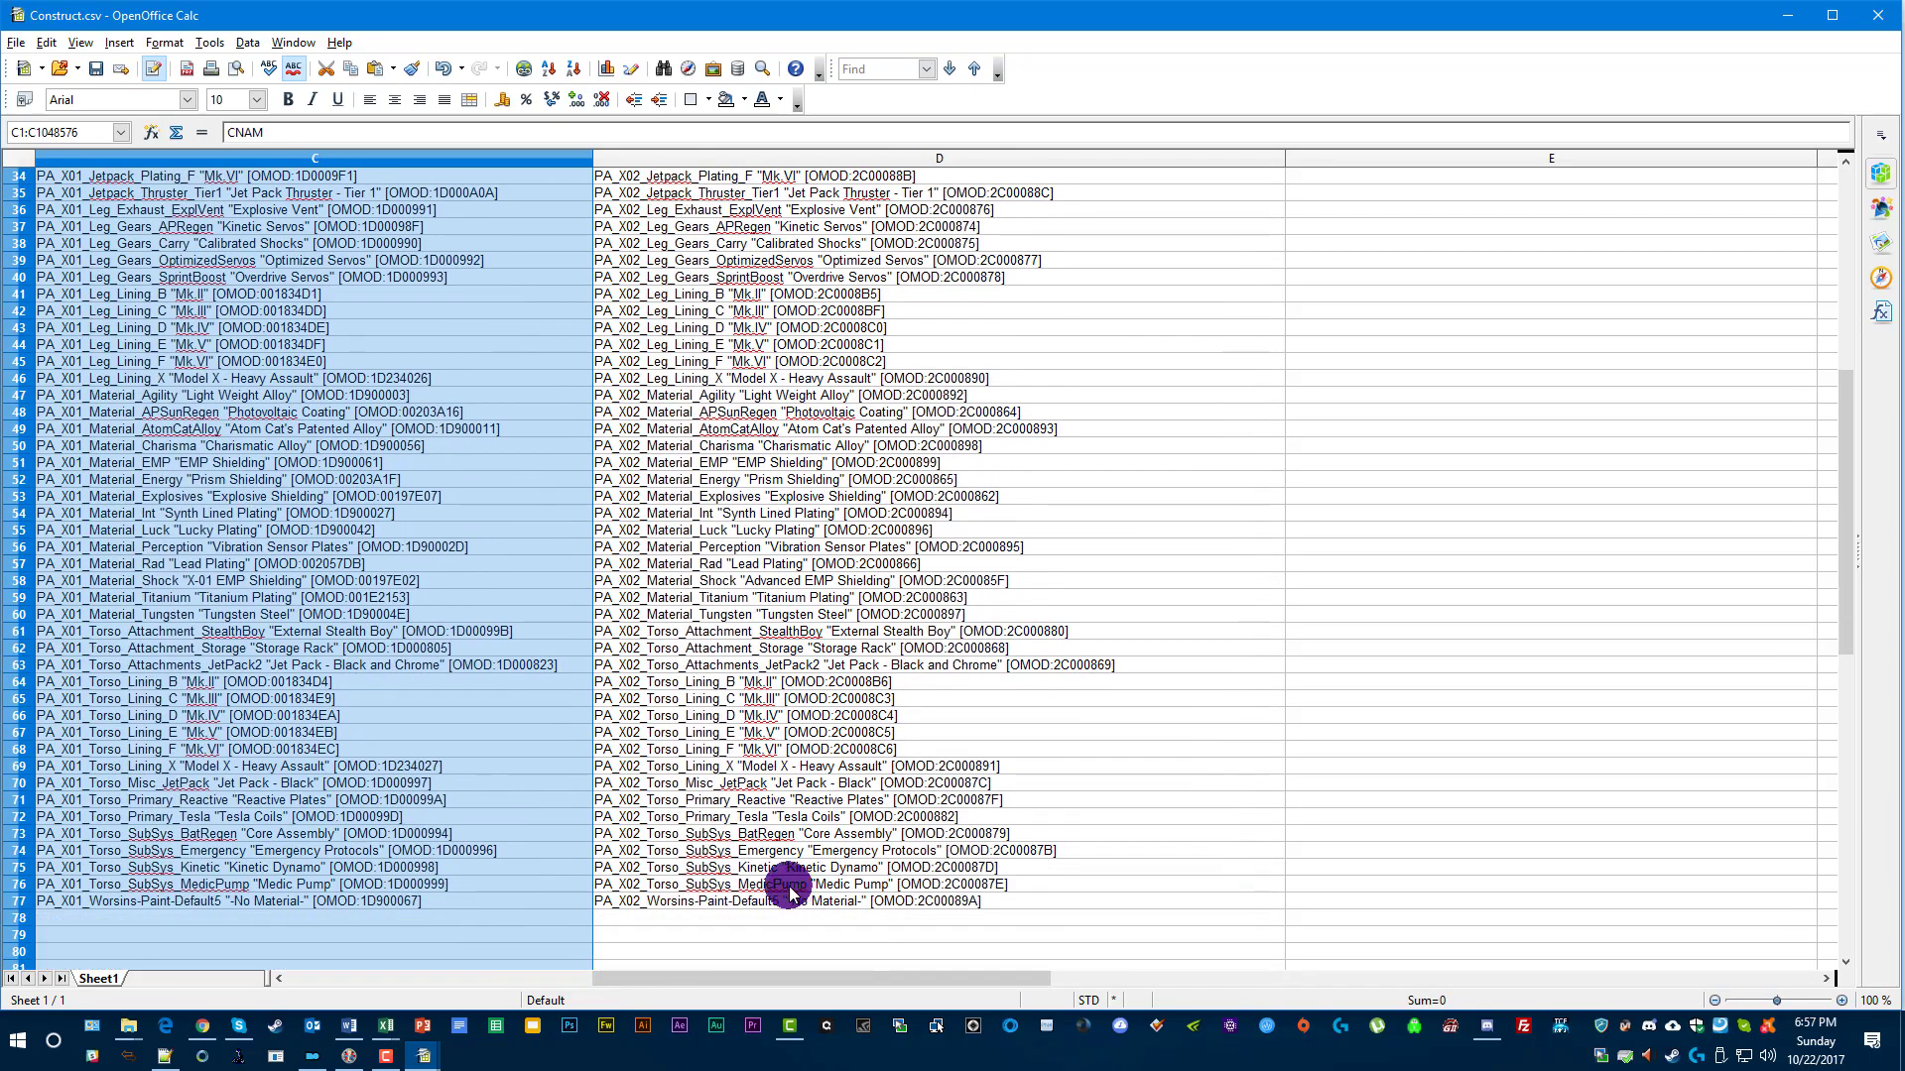
scroll(842, 446, up, 11)
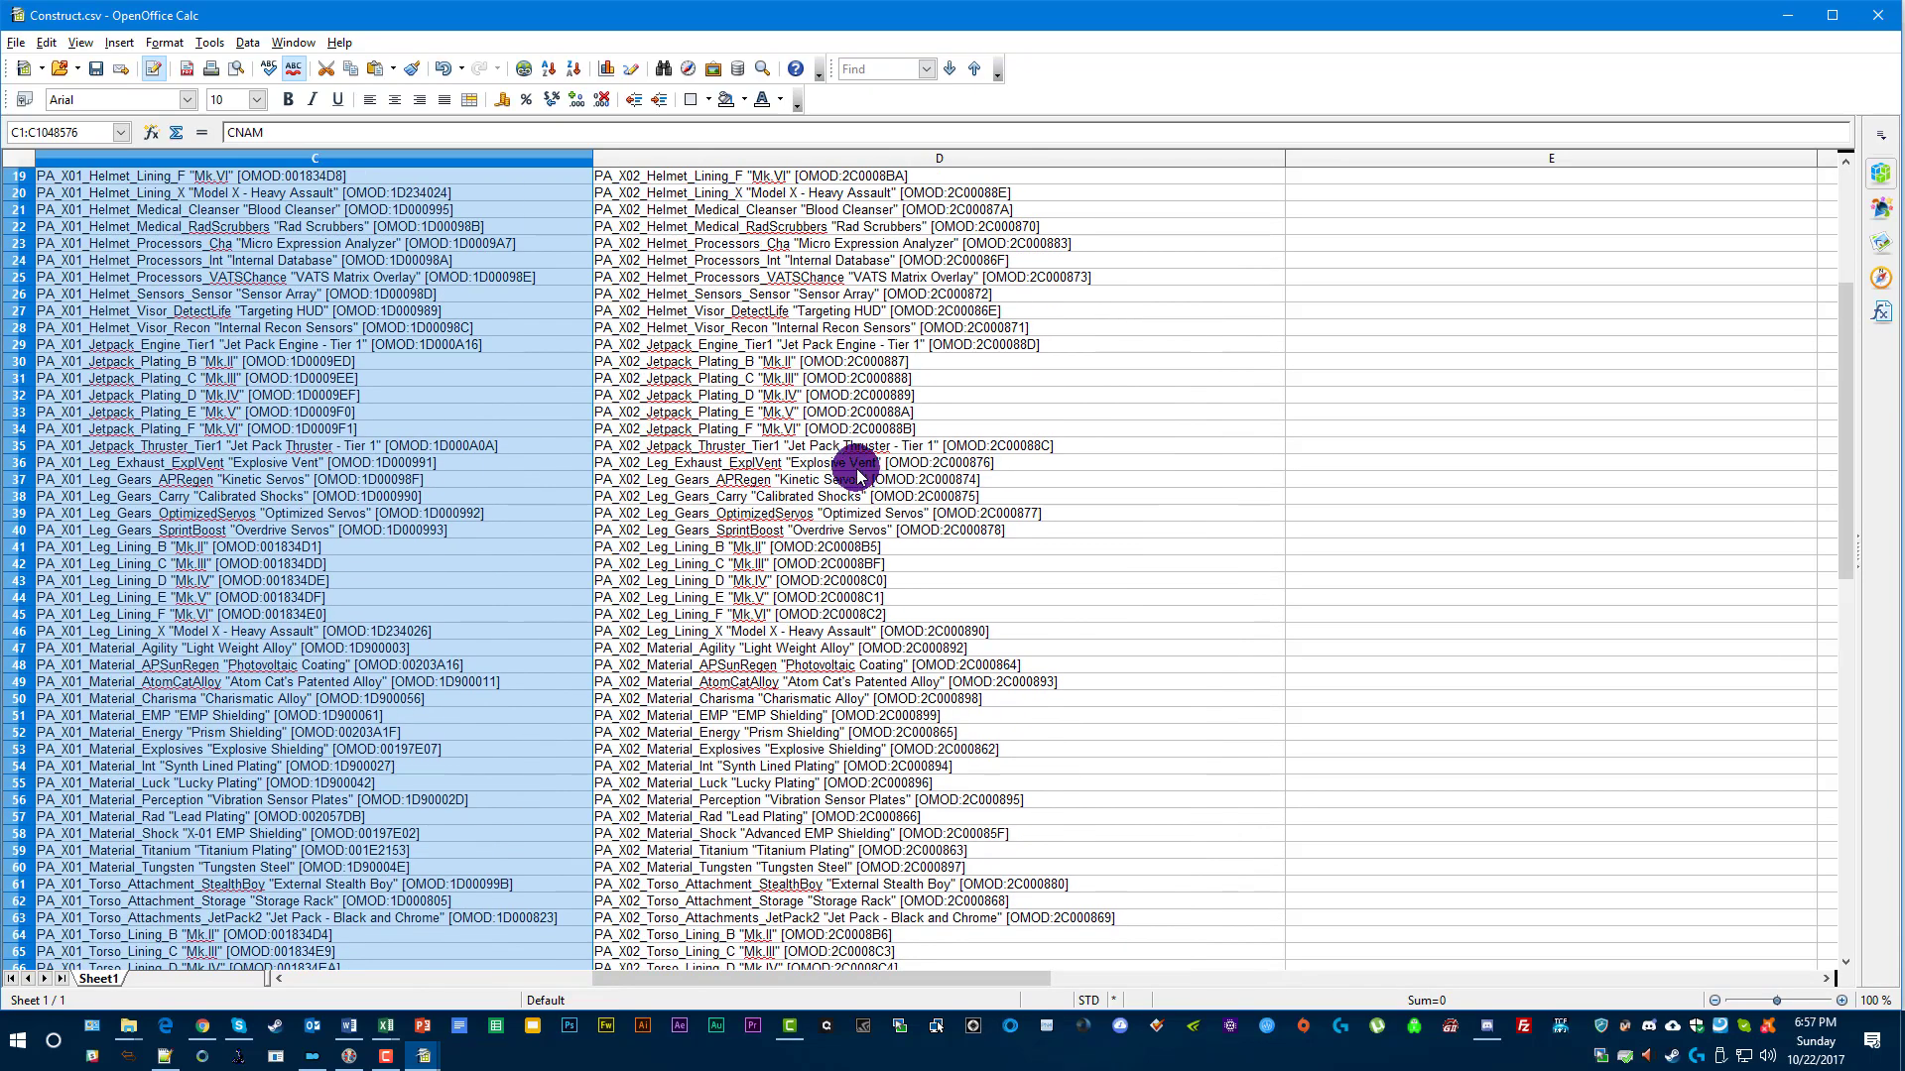
Move the whole X02 column from D into column C, overwriting the X01 records there and leaving column D empty.
click(800, 159)
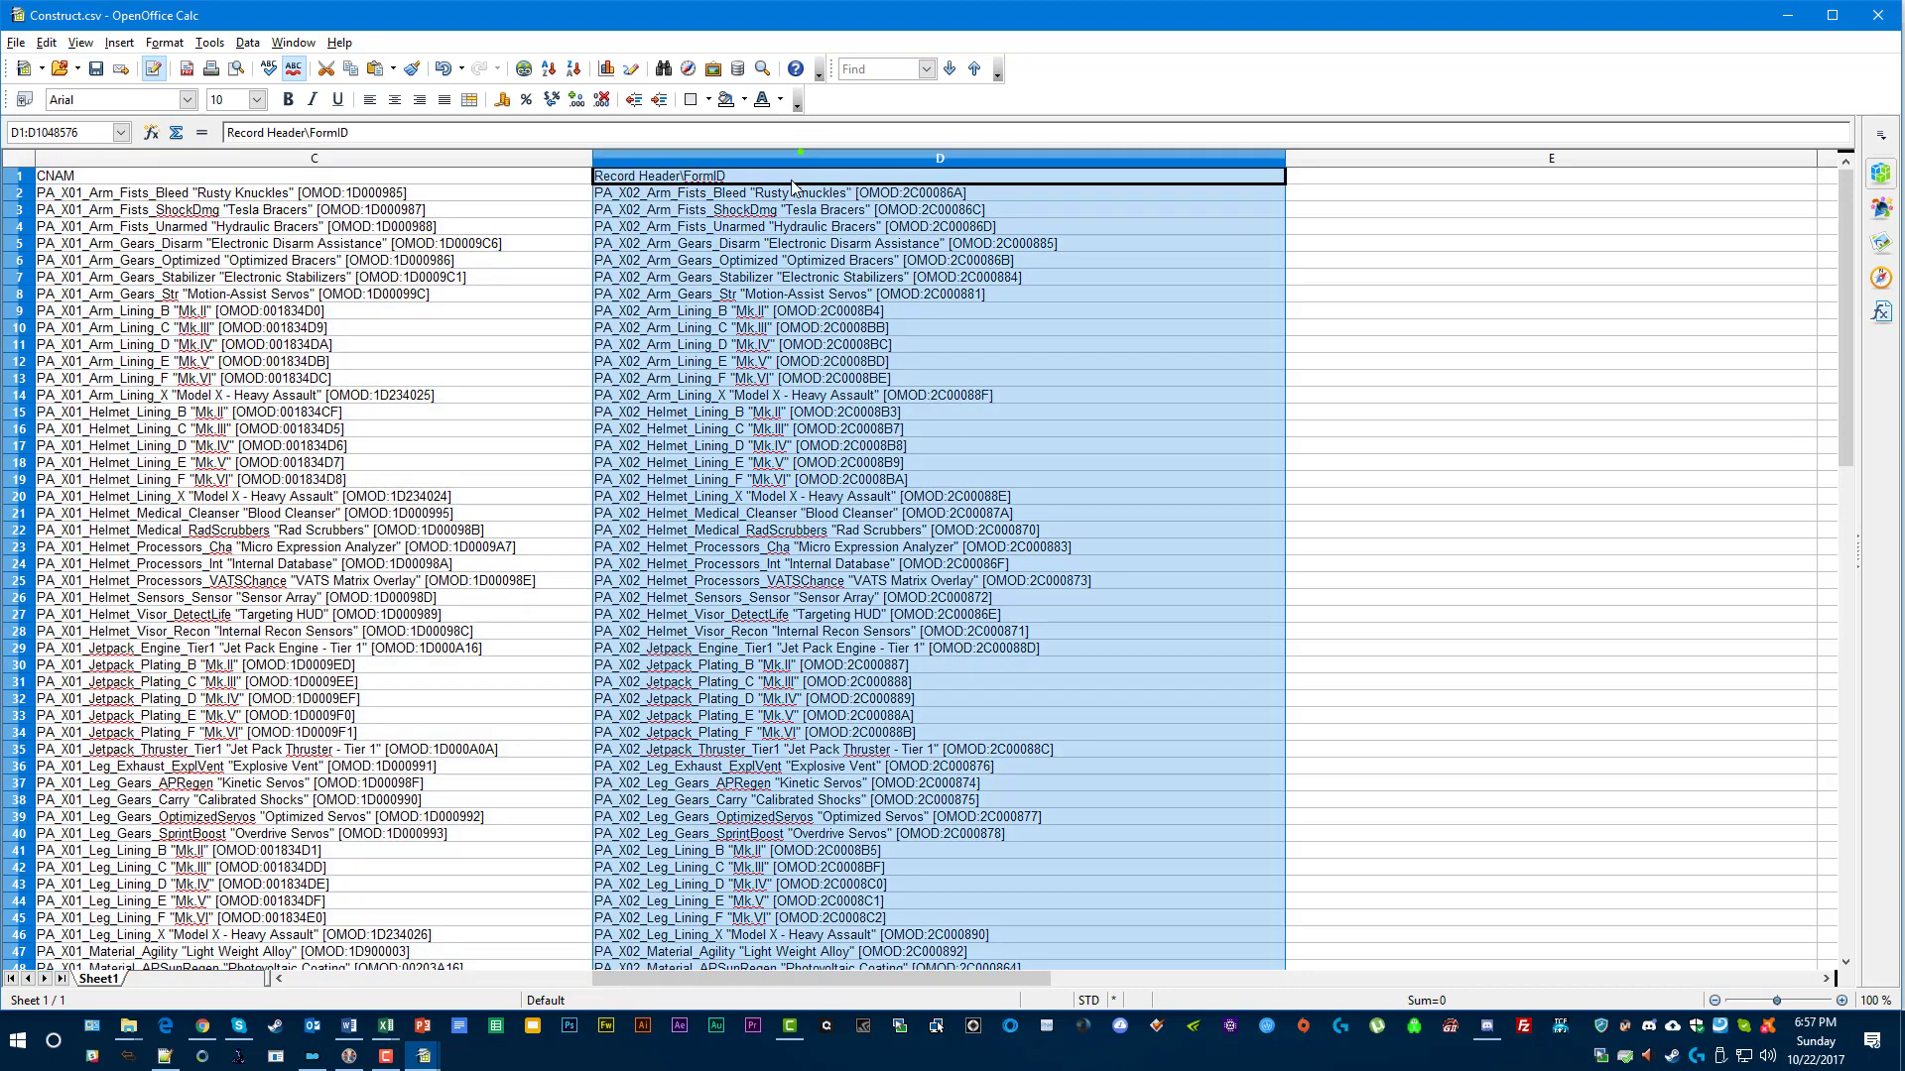
scroll(859, 659, right, 3)
scroll(859, 660, down, 1)
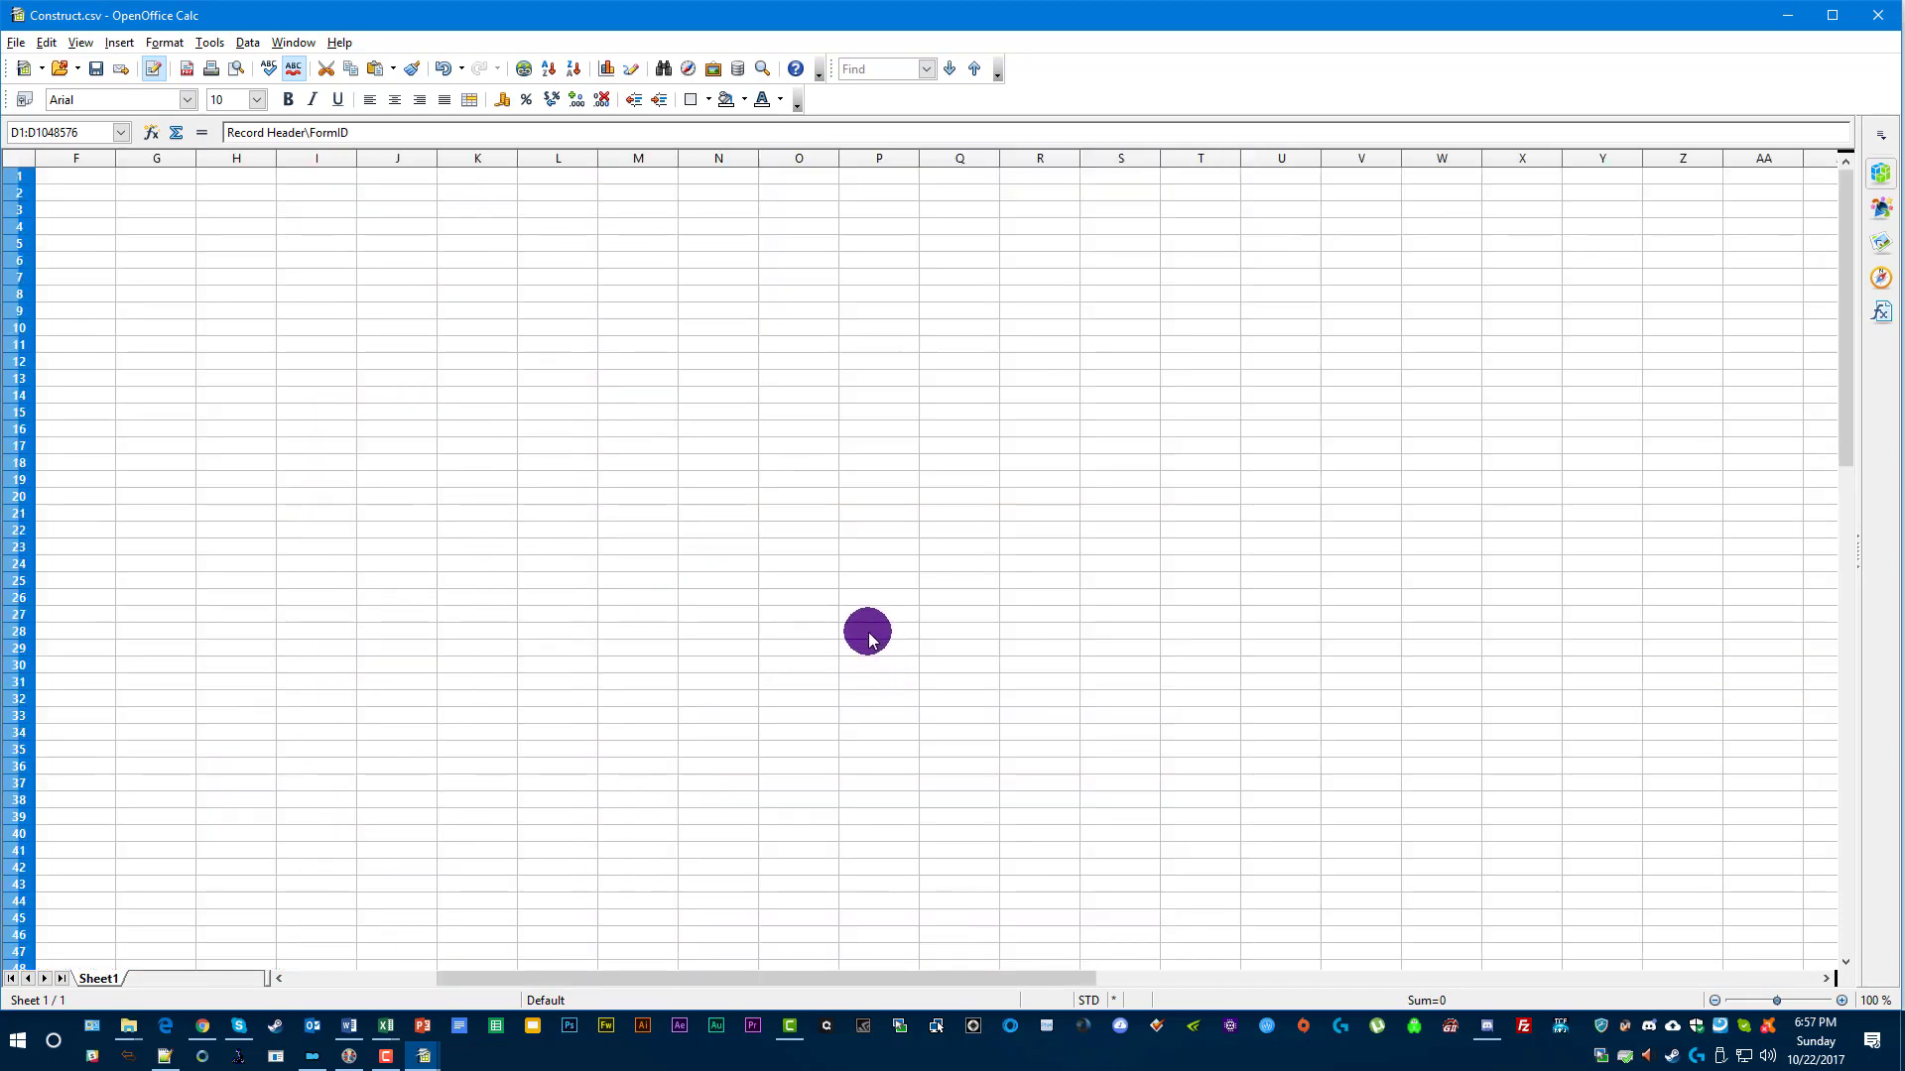
drag(863, 977, 678, 977)
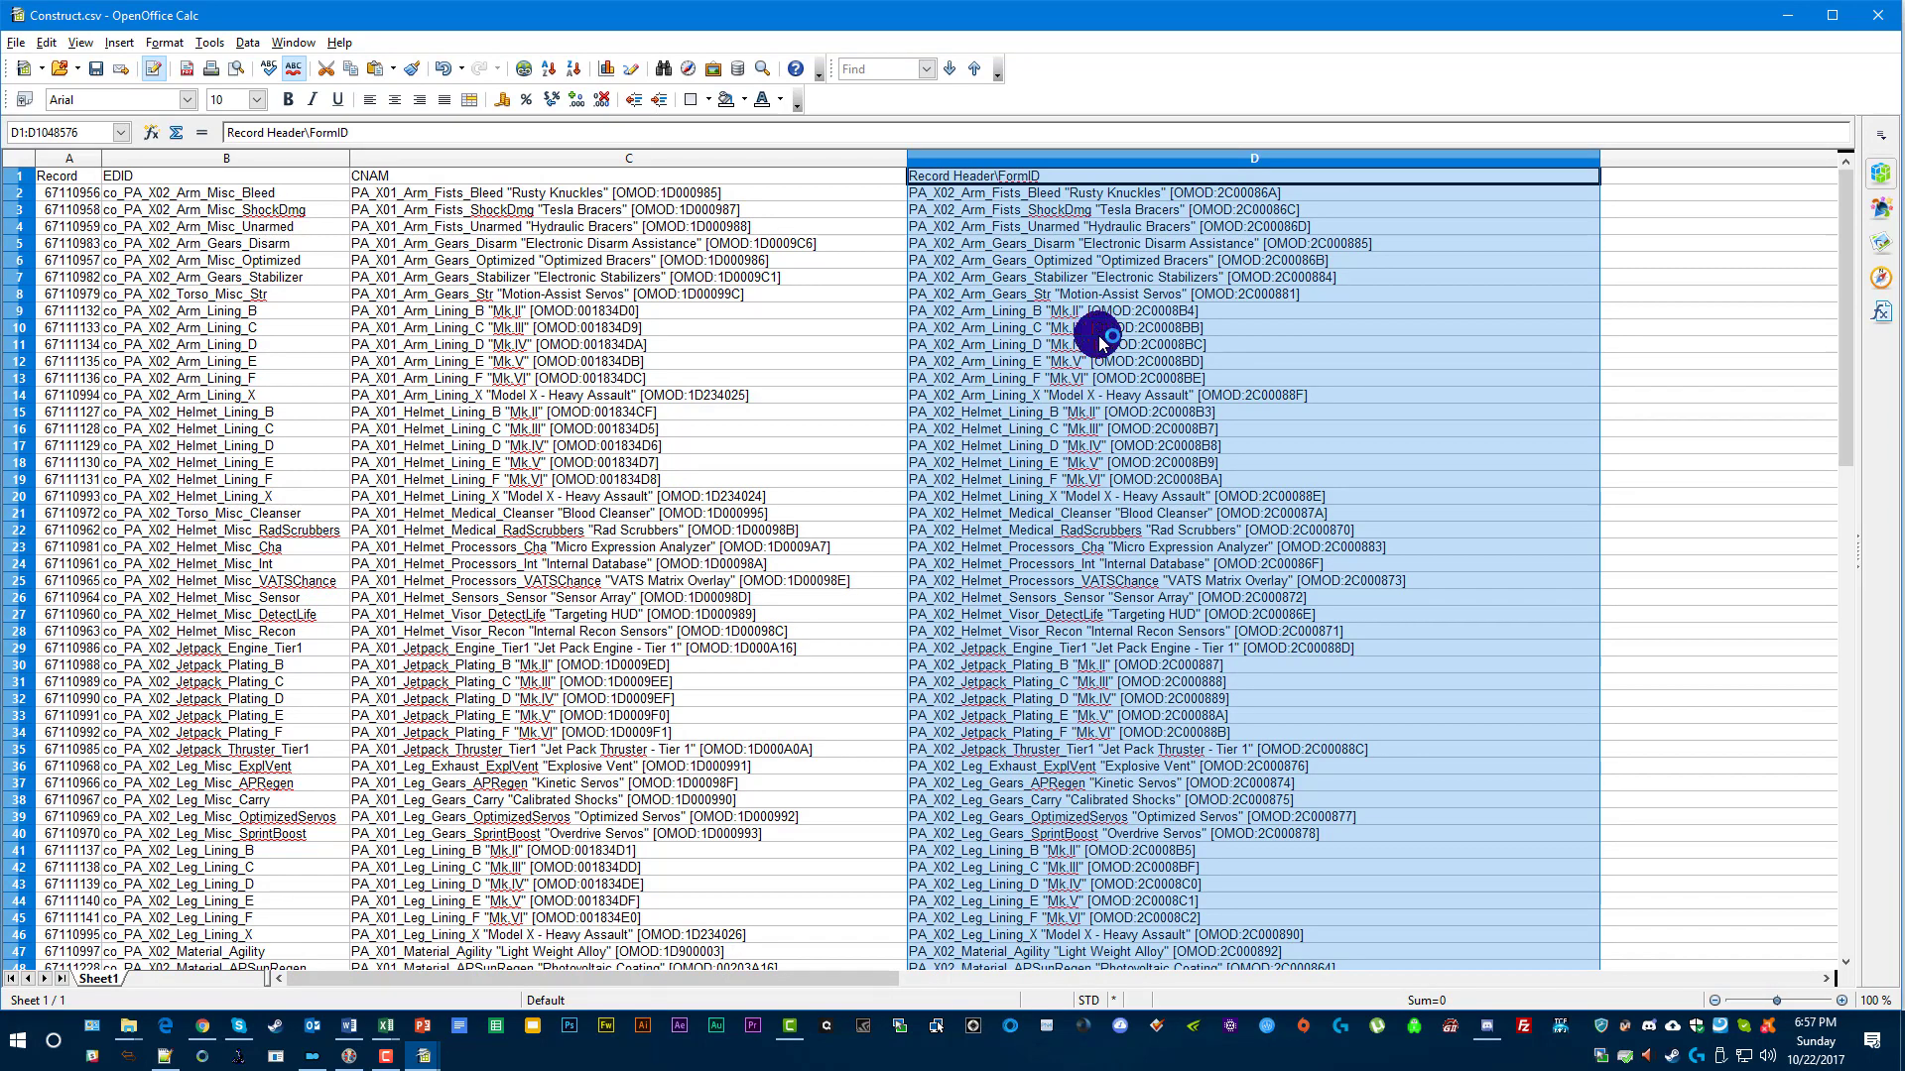
key(Delete)
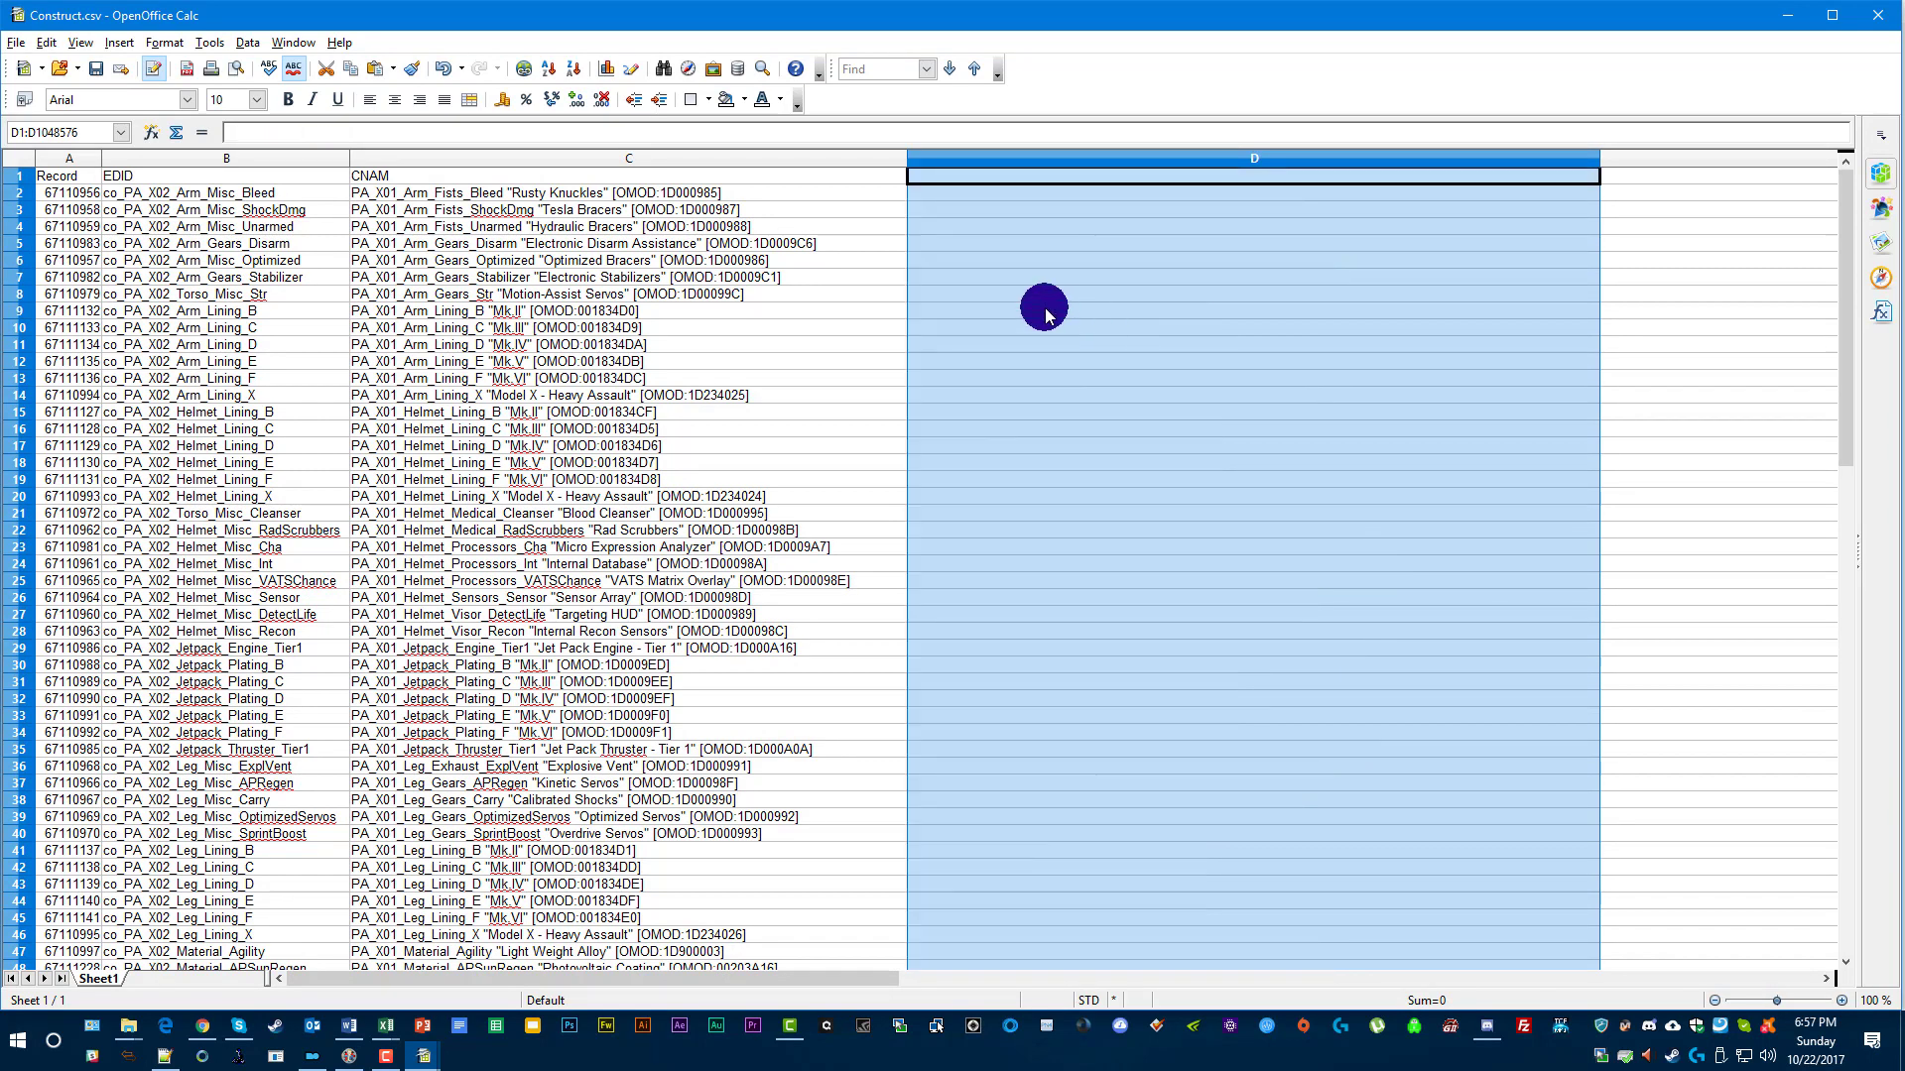
click(633, 158)
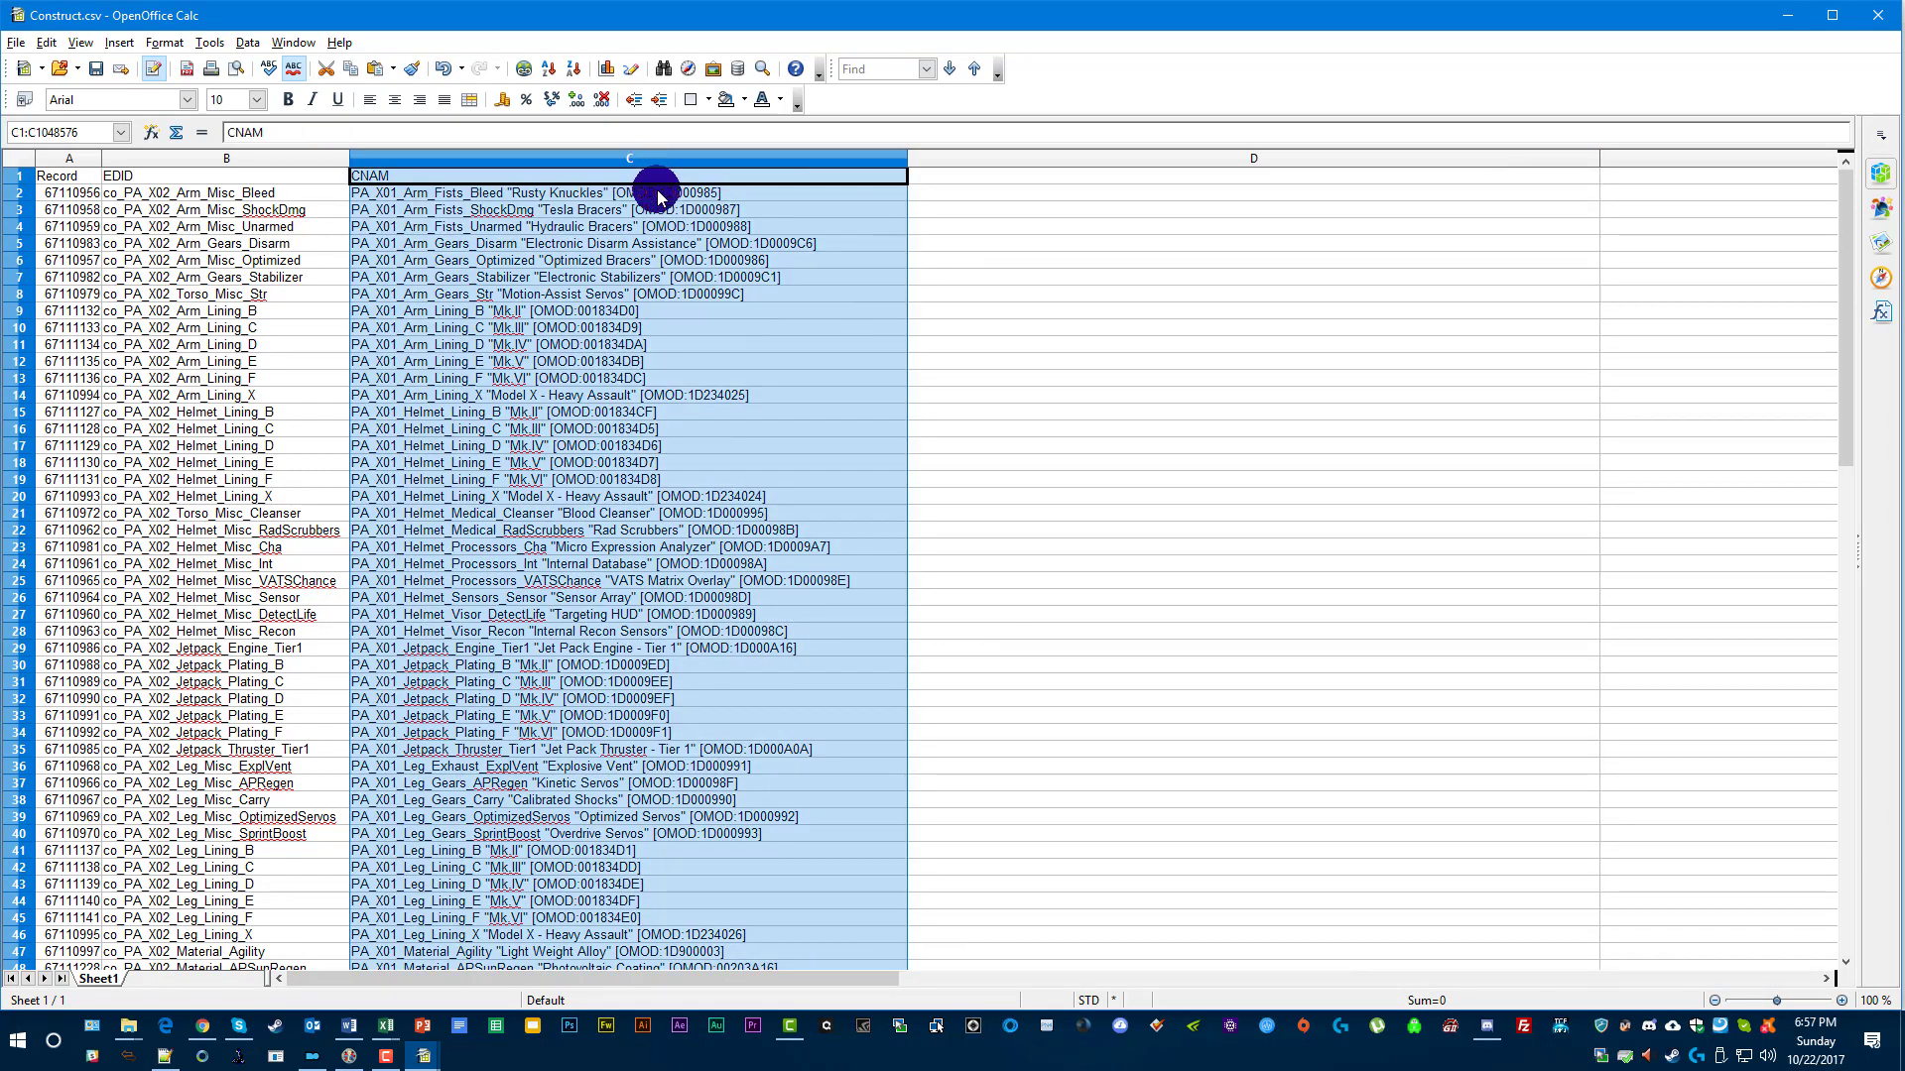
key(ctrl+v)
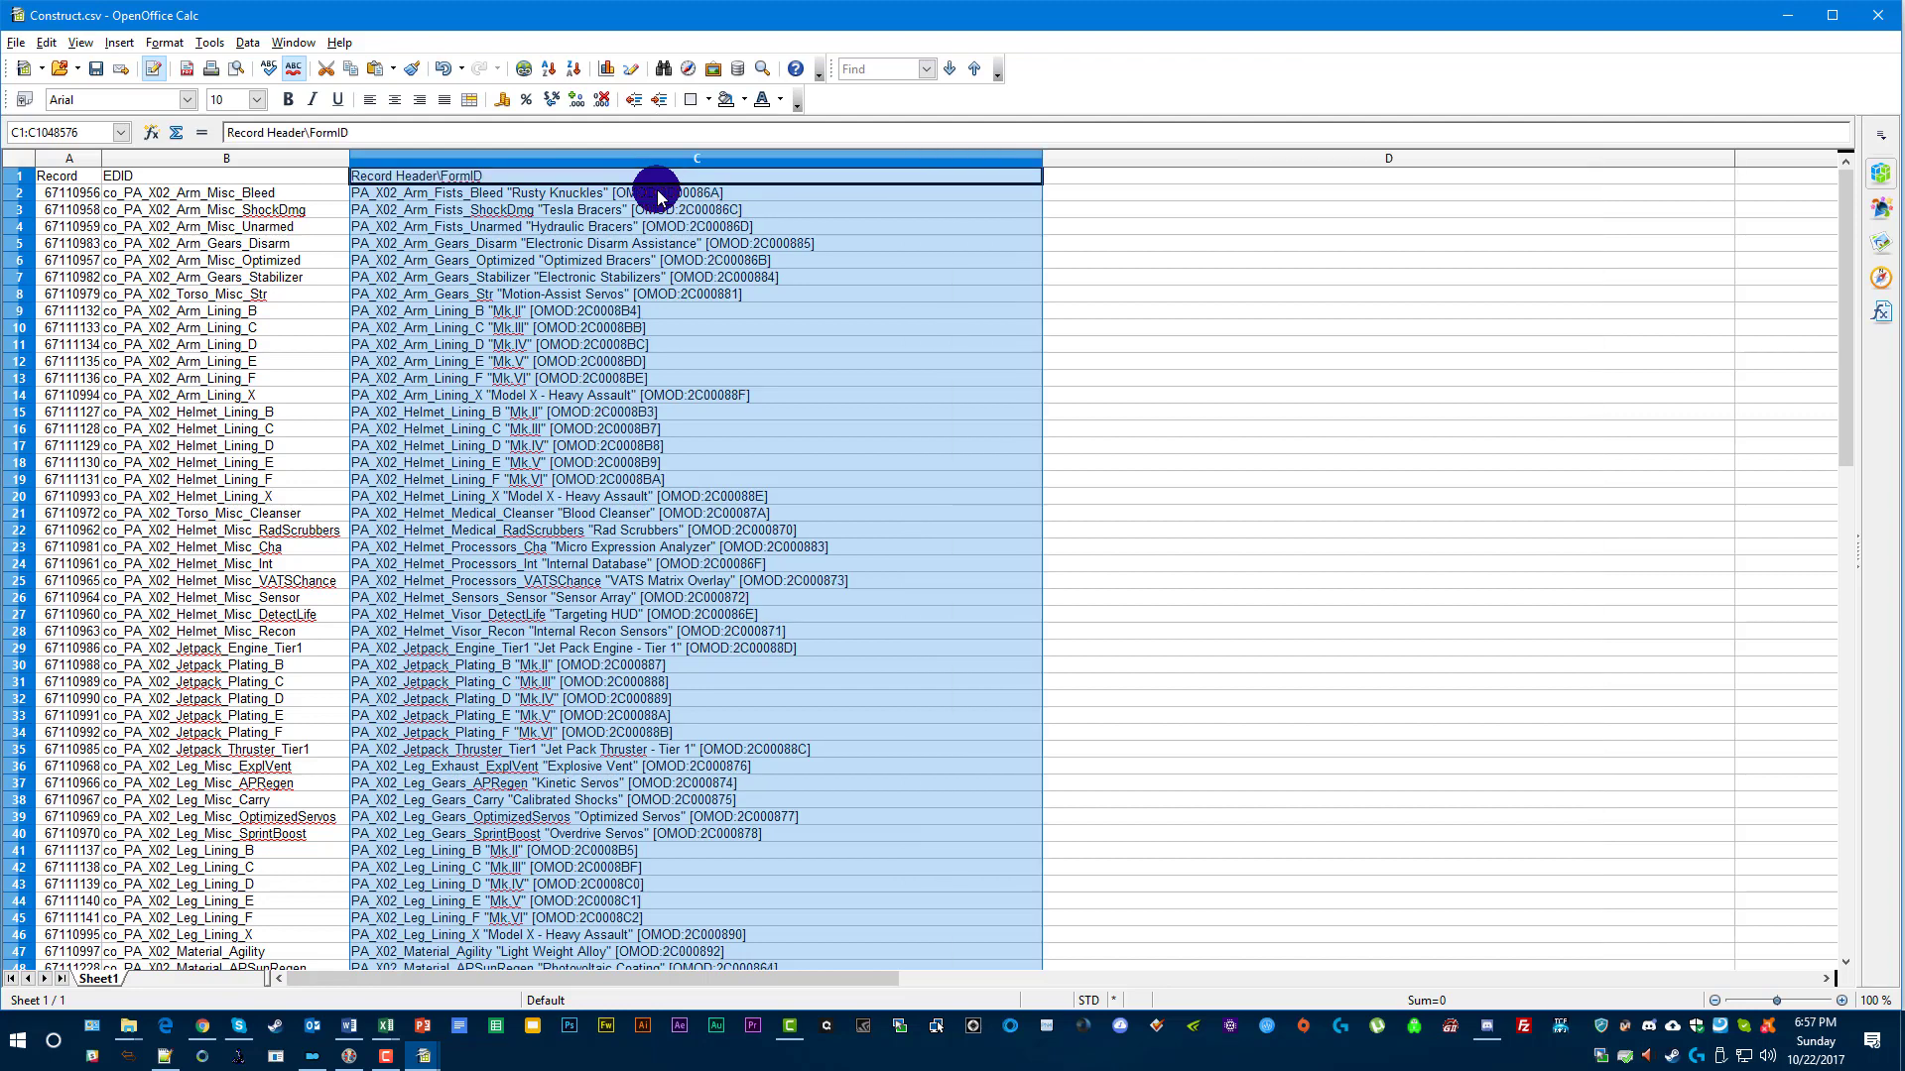
Rename the column C heading in C1 as CNAM.
click(501, 184)
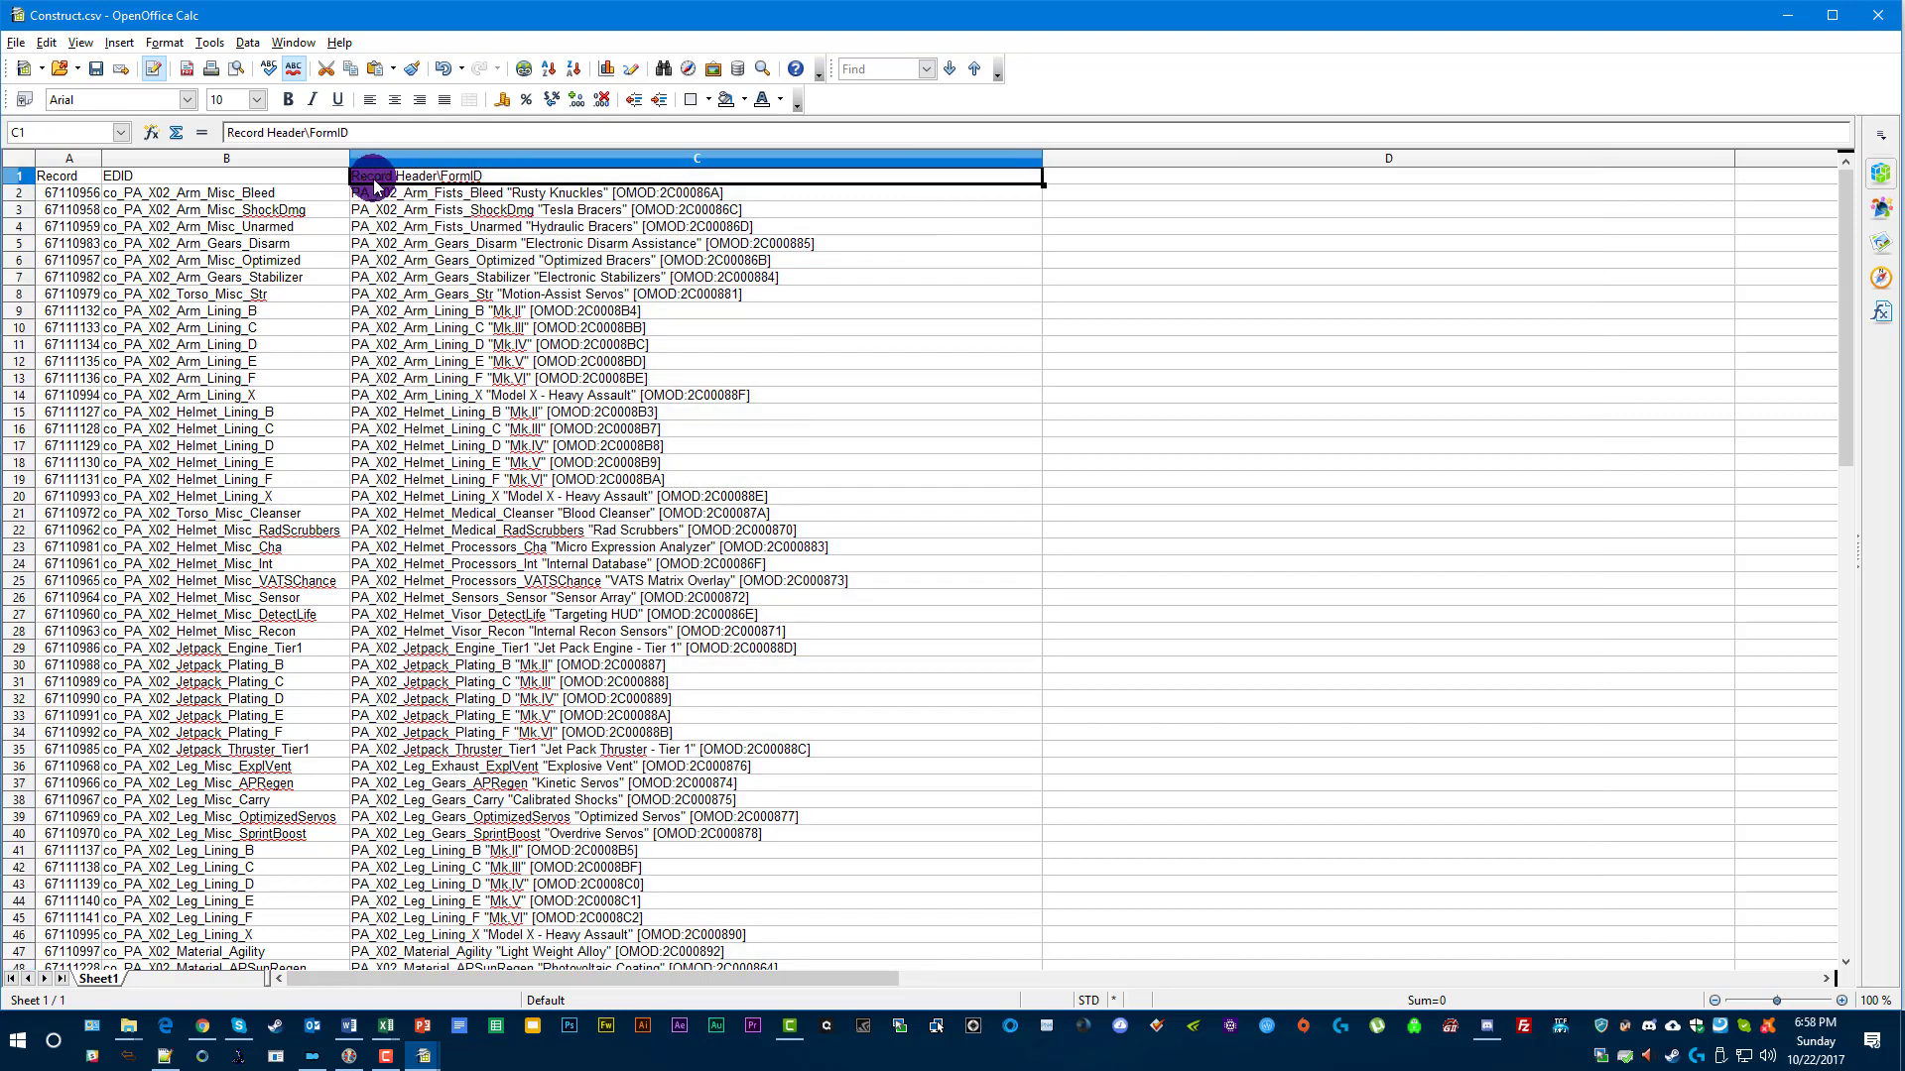
triple_click(449, 176)
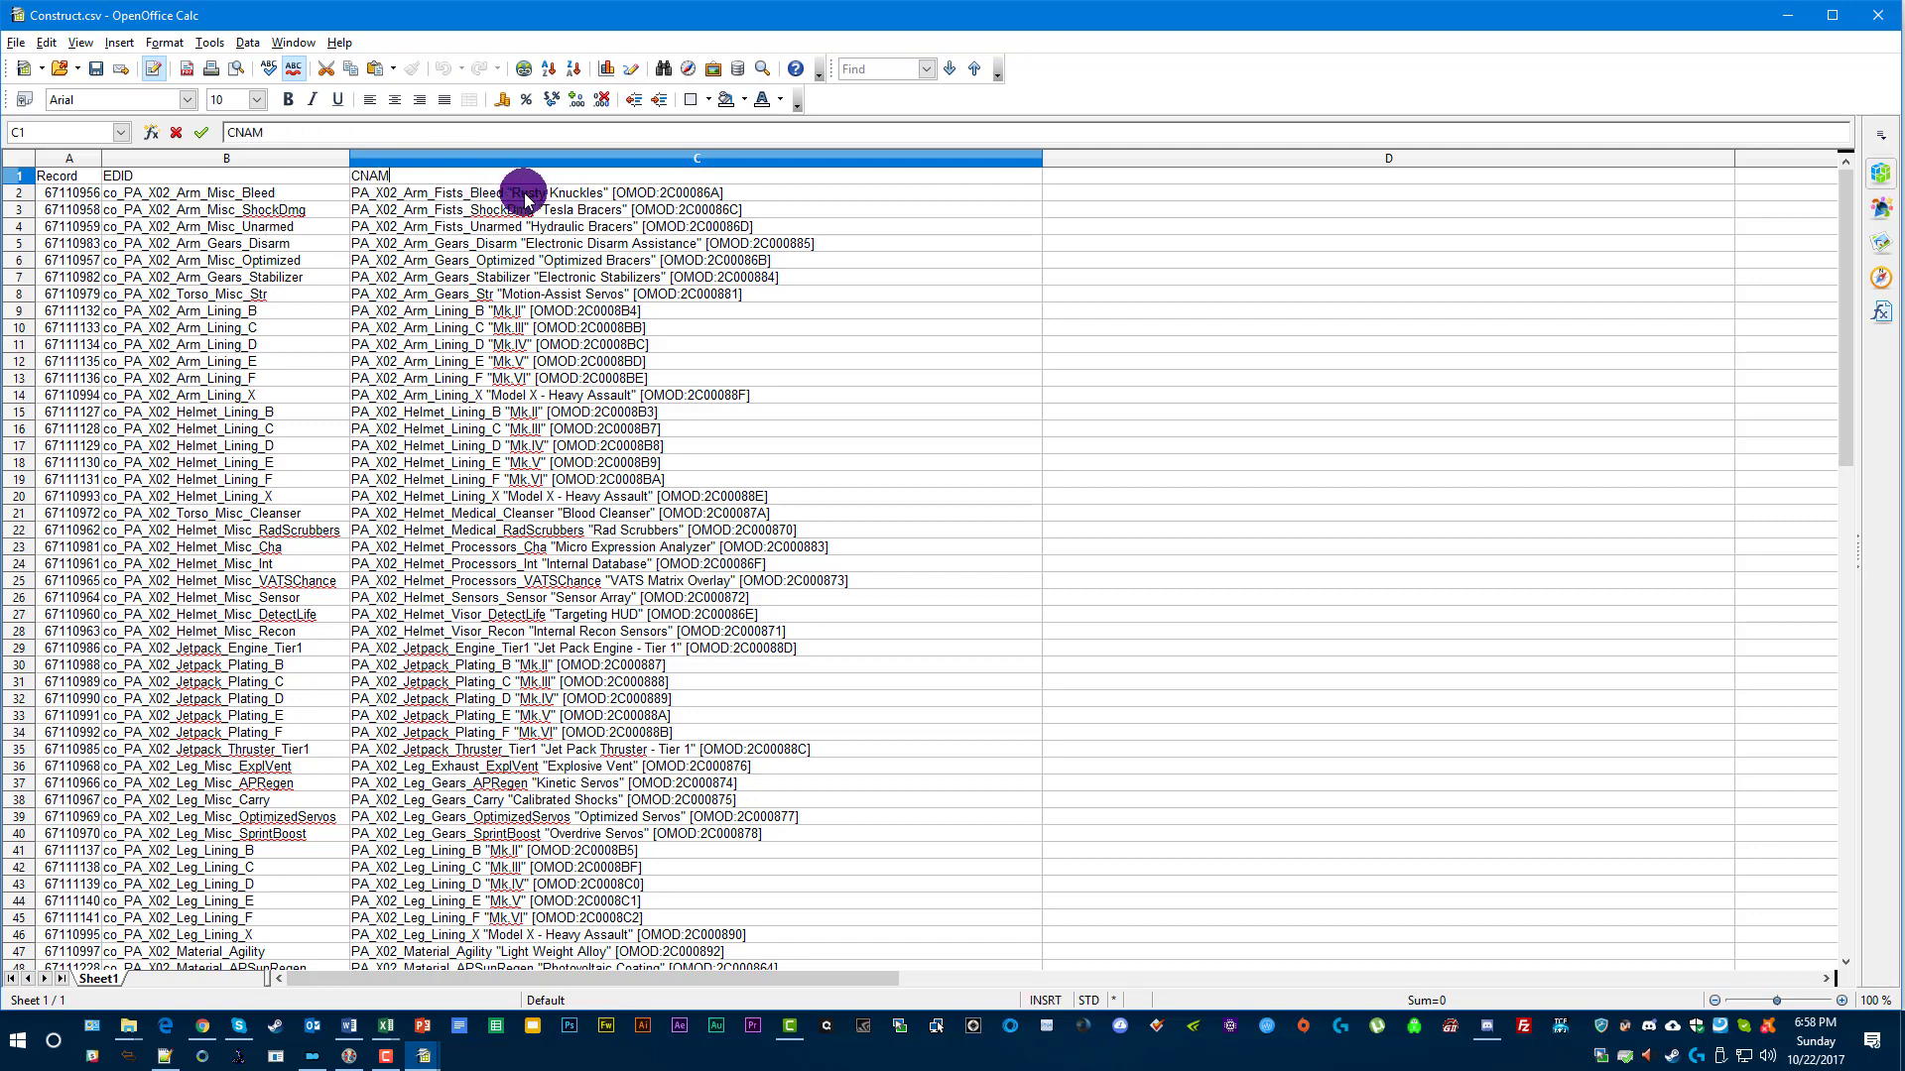
click(663, 313)
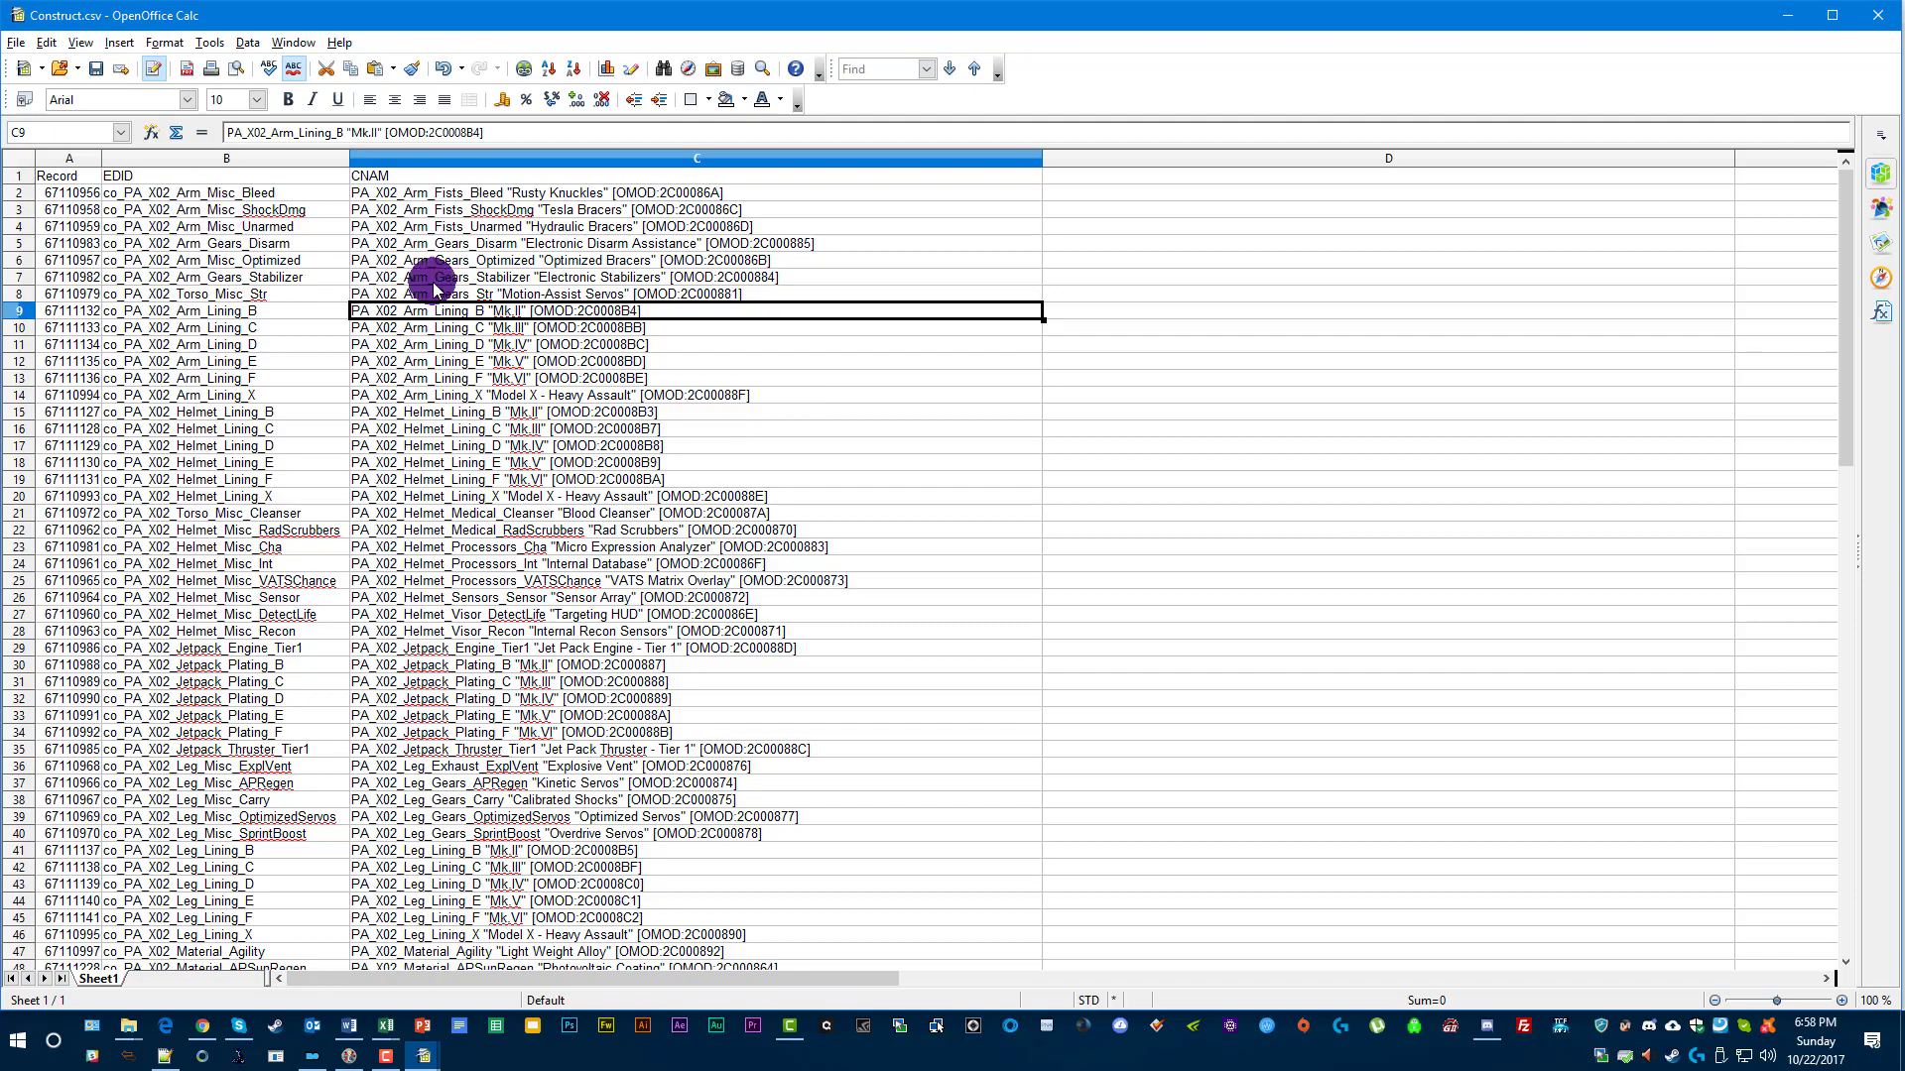
Look over the finished rows, save and close Construct.csv, and minimize the Edit Scripts folder window to return to FO4Edit.
scroll(429, 430, down, 12)
scroll(448, 483, down, 3)
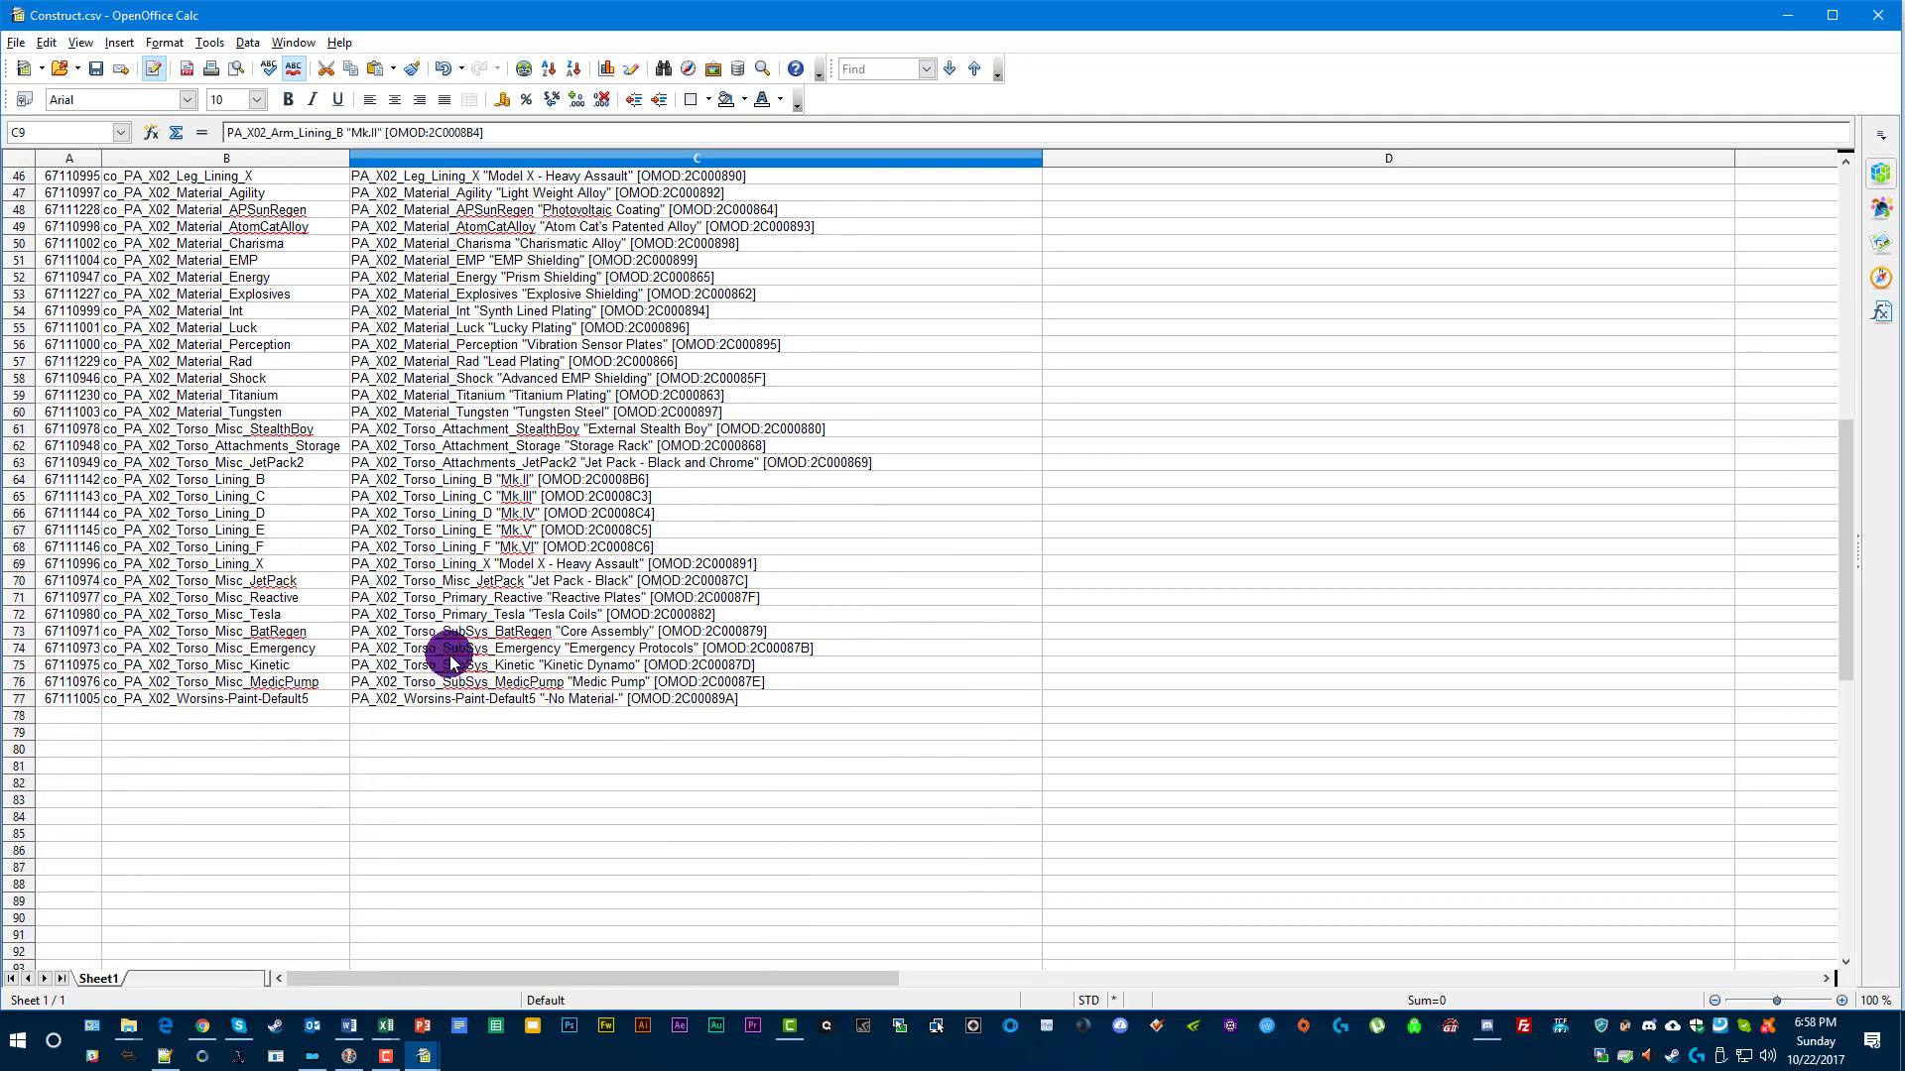
scroll(447, 595, up, 15)
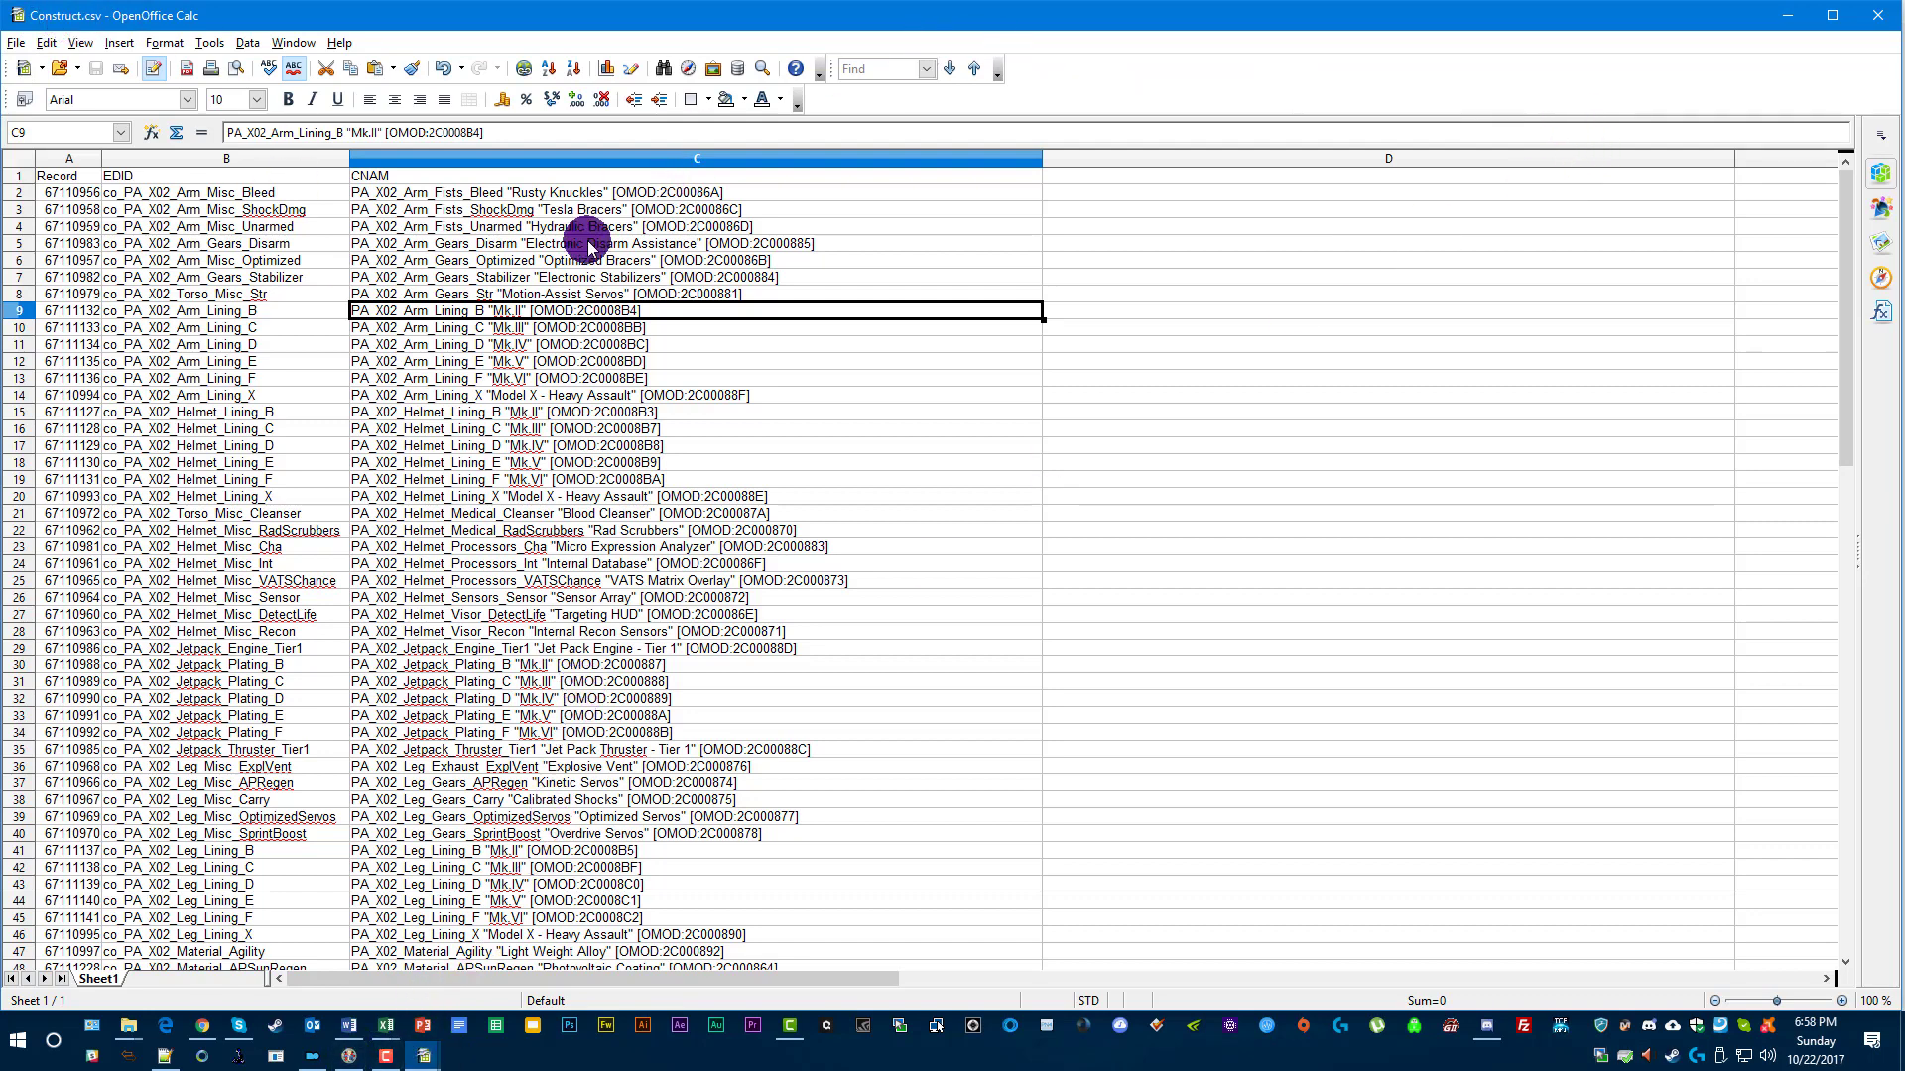
click(1875, 15)
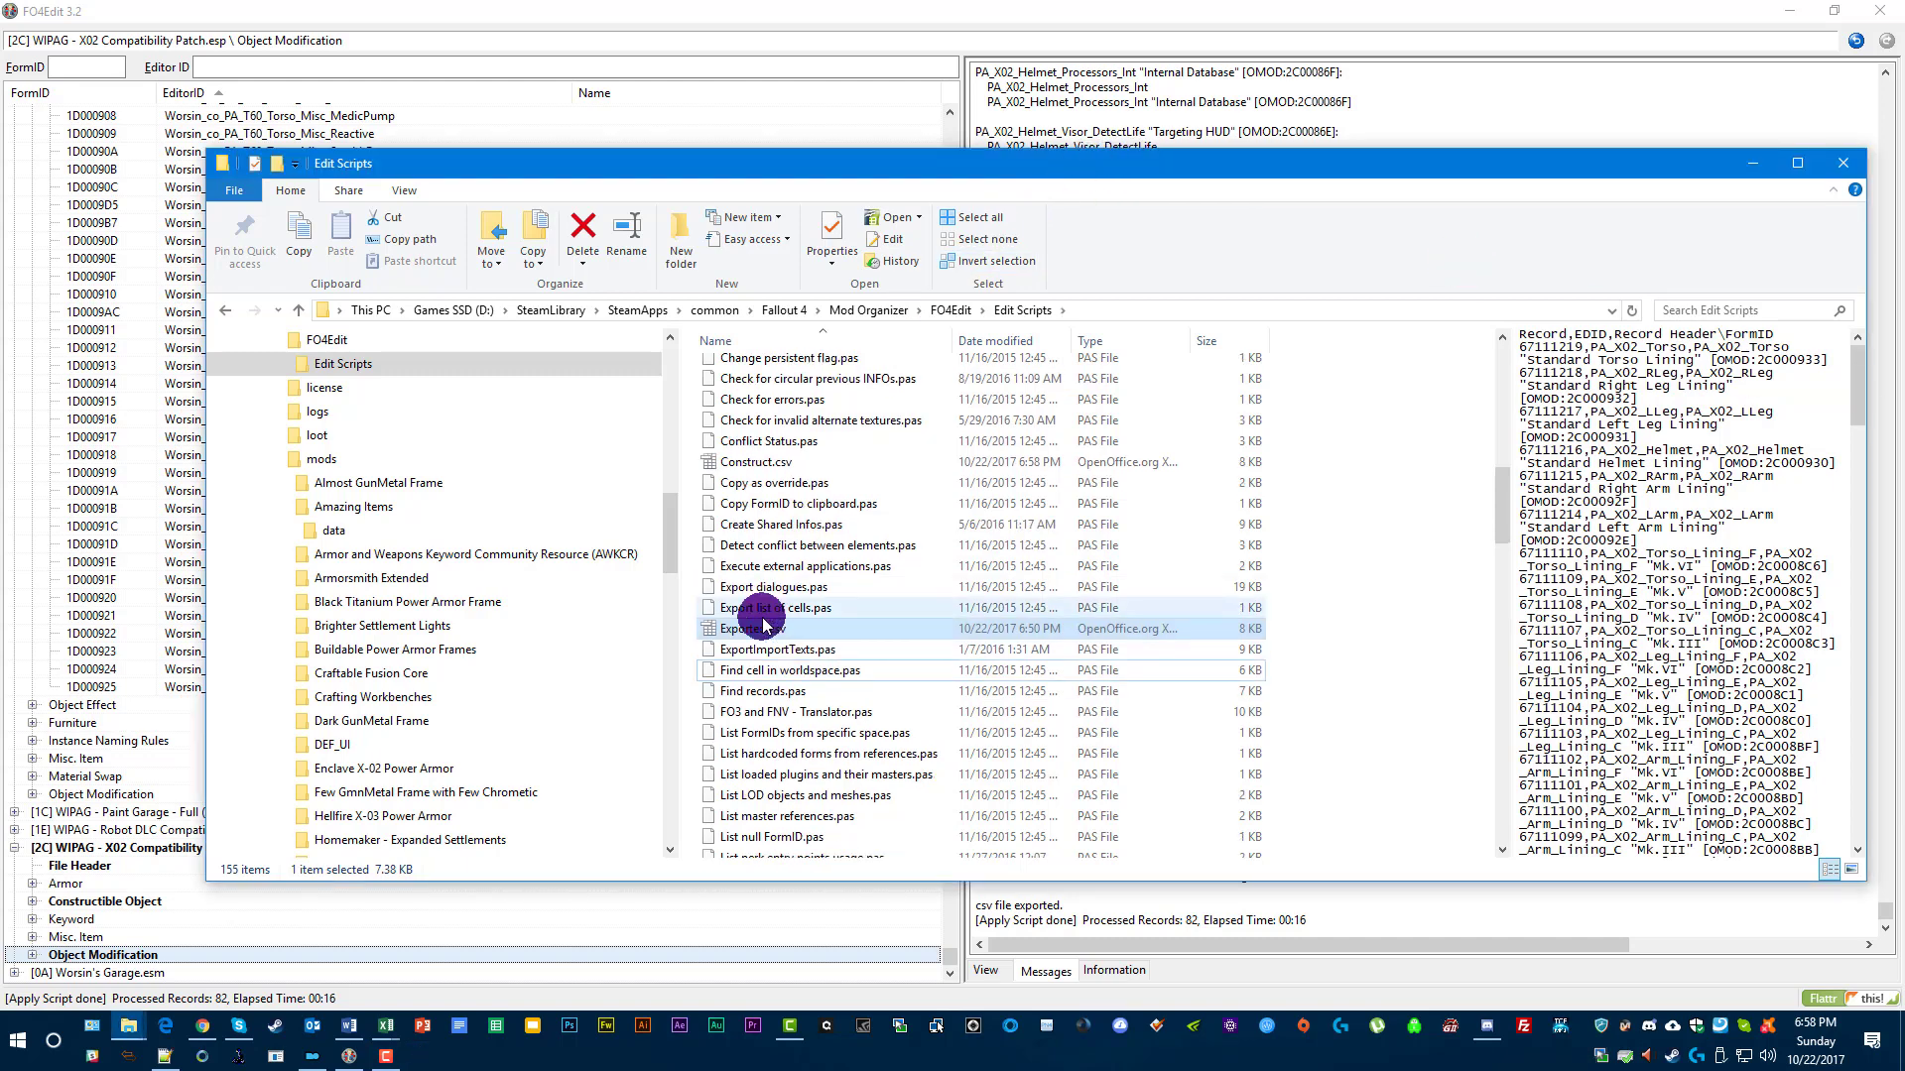
click(1752, 163)
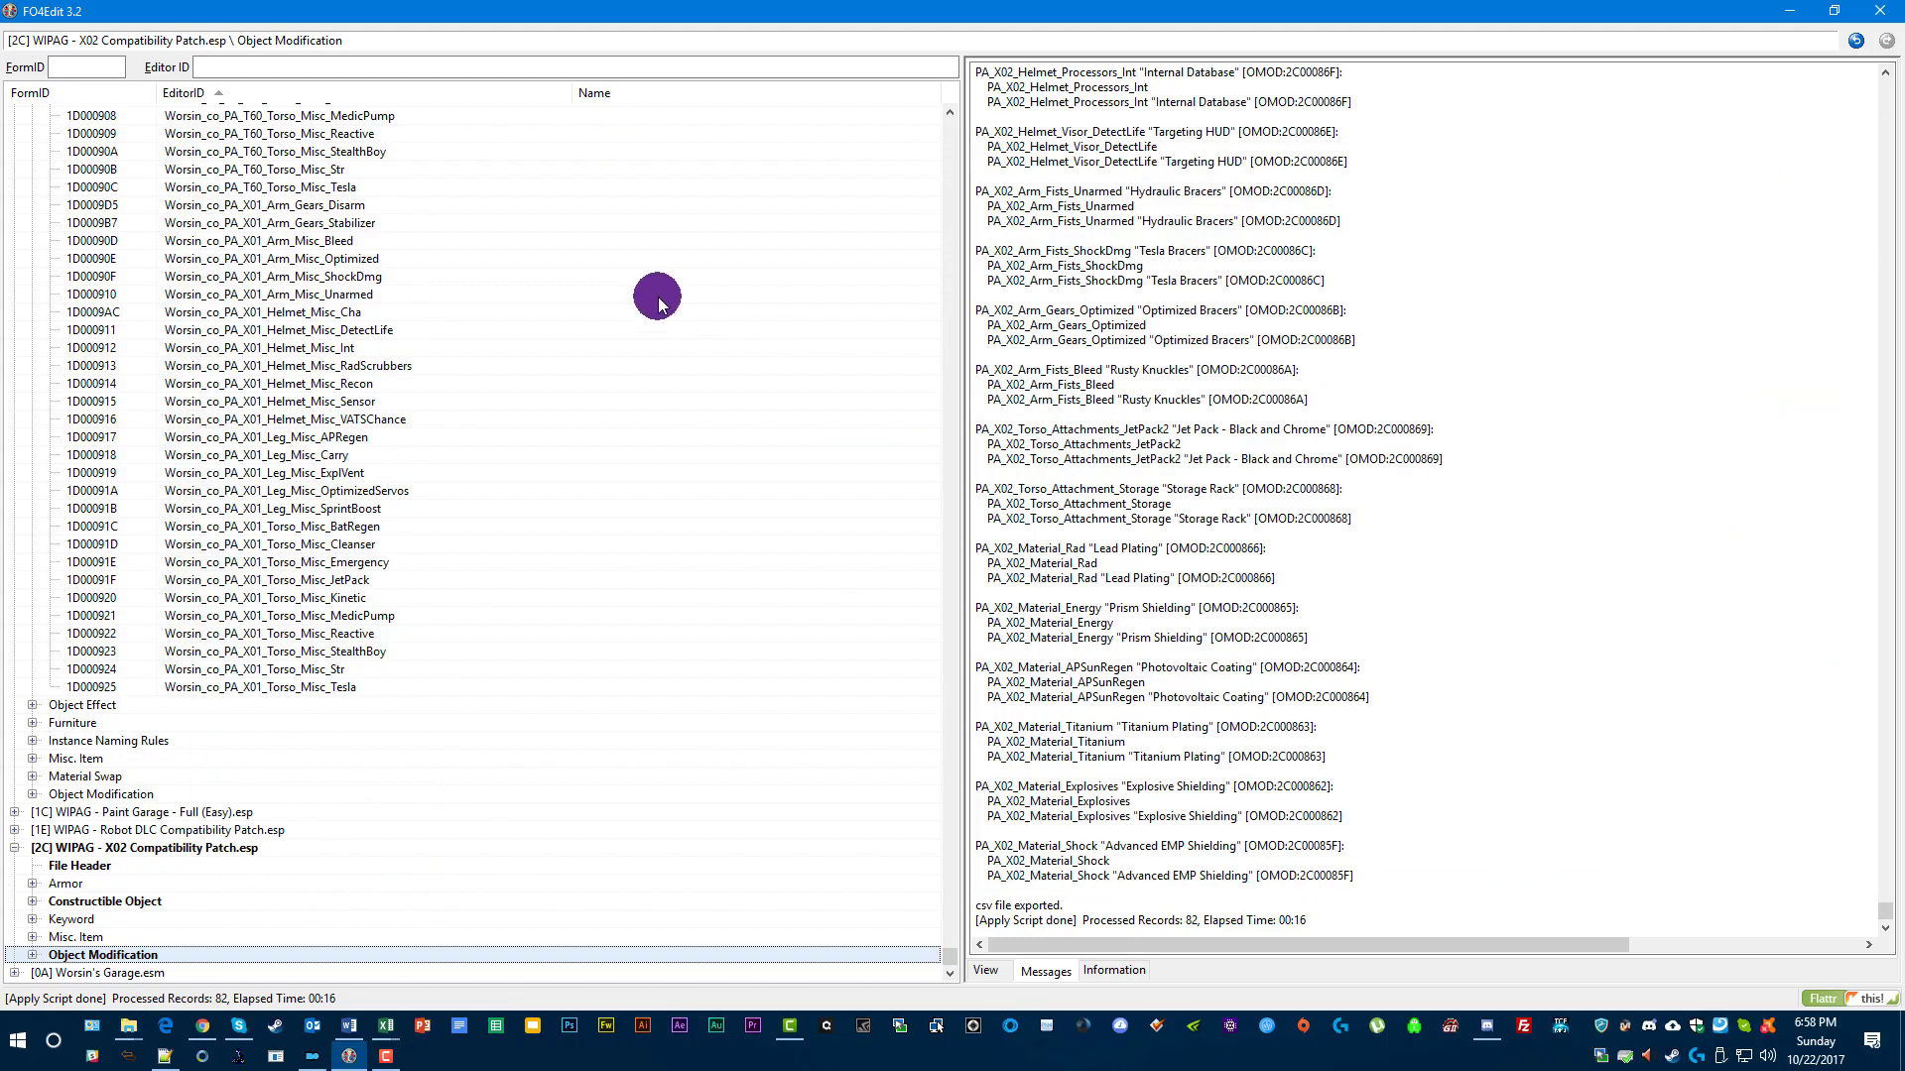
Expand the X02 patch's Constructible Object group and view the components and conditions of the co_PA_X02_Adv_Jetpack record.
click(183, 901)
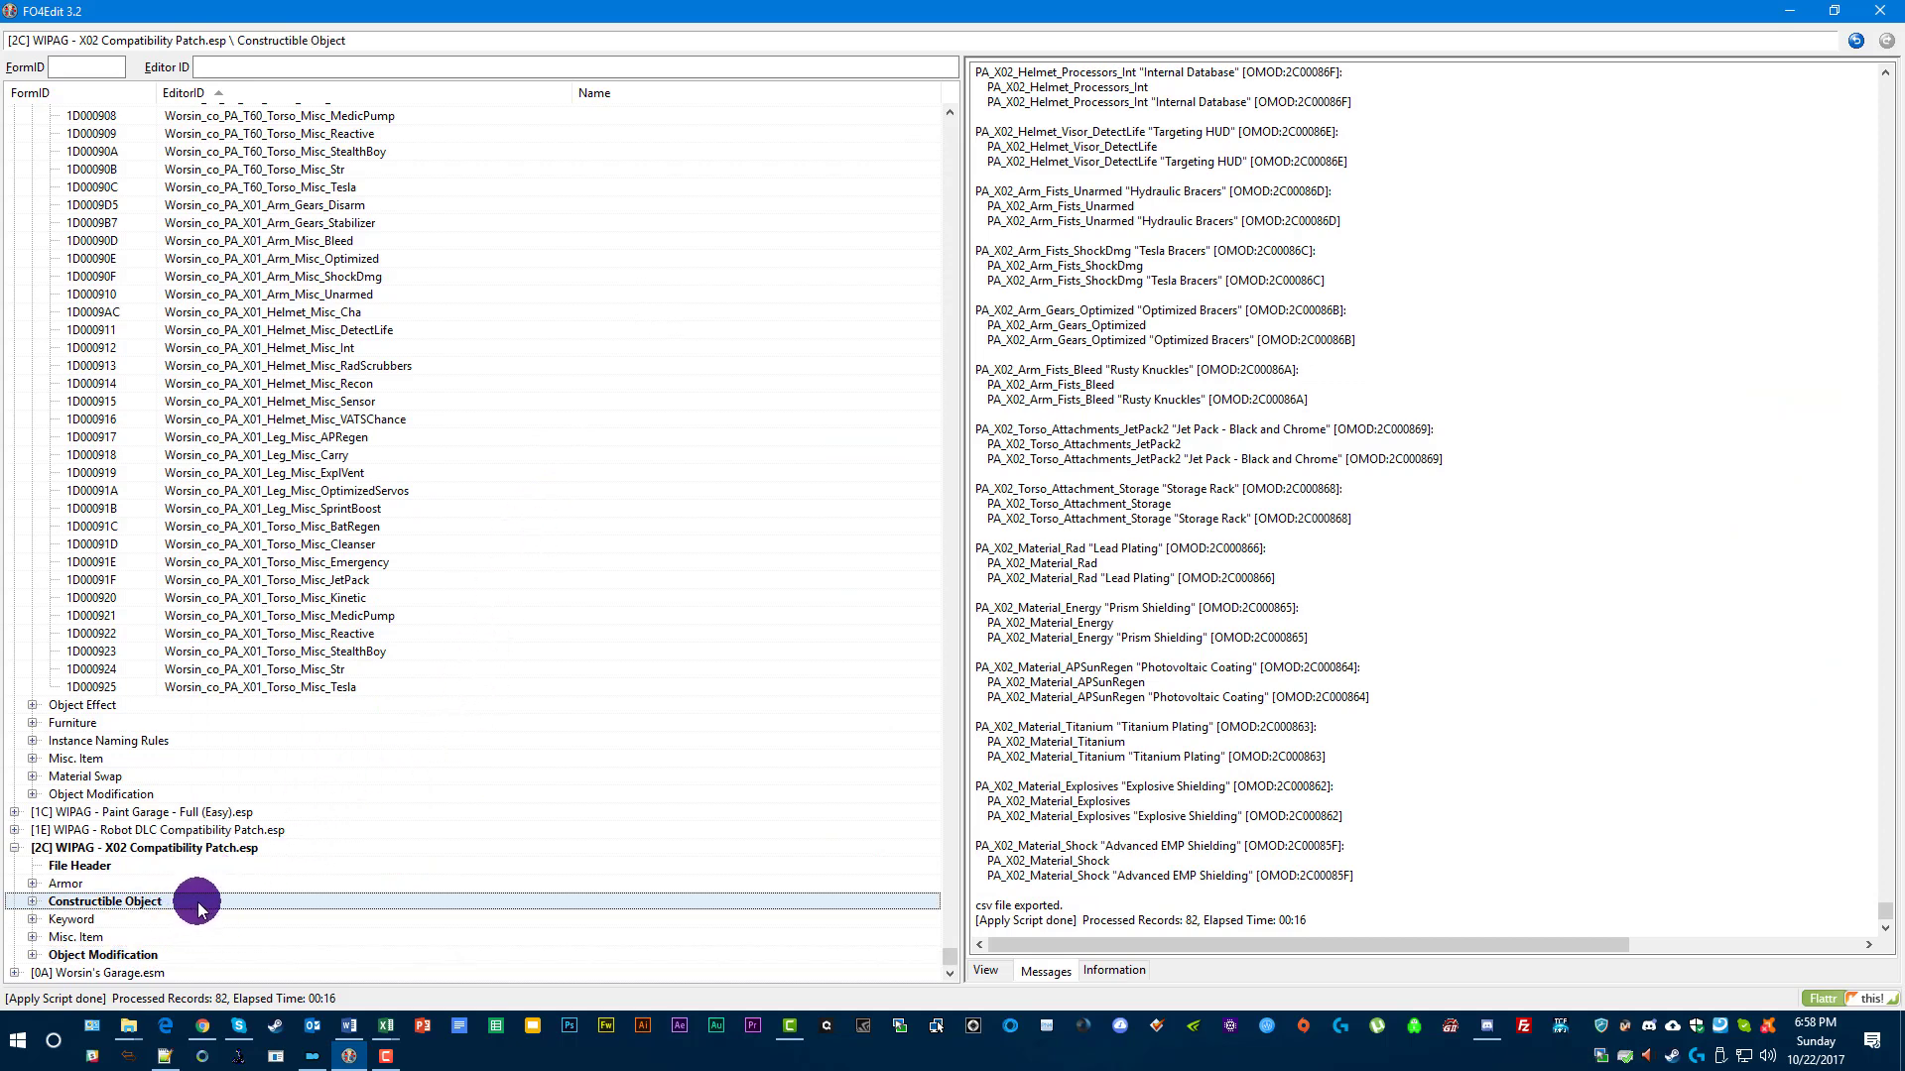
click(32, 901)
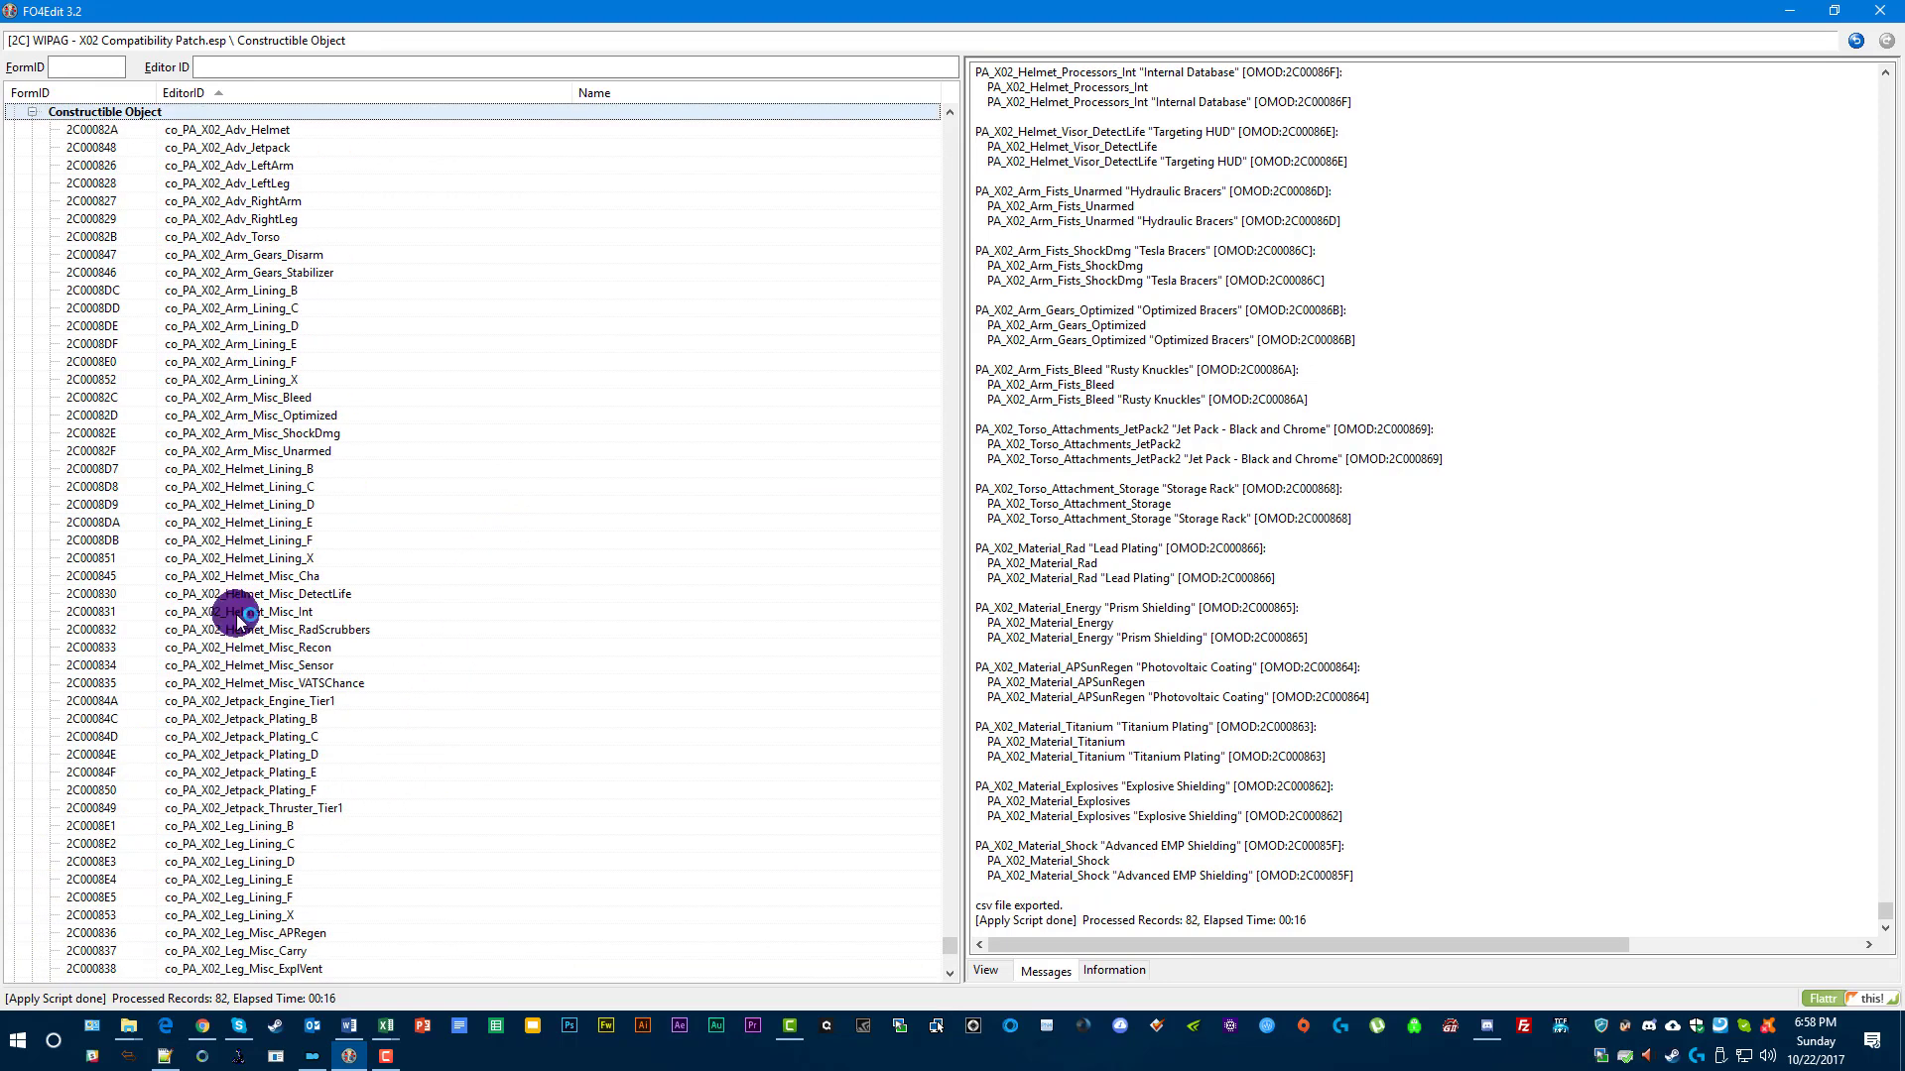
scroll(315, 226, up, 2)
click(272, 255)
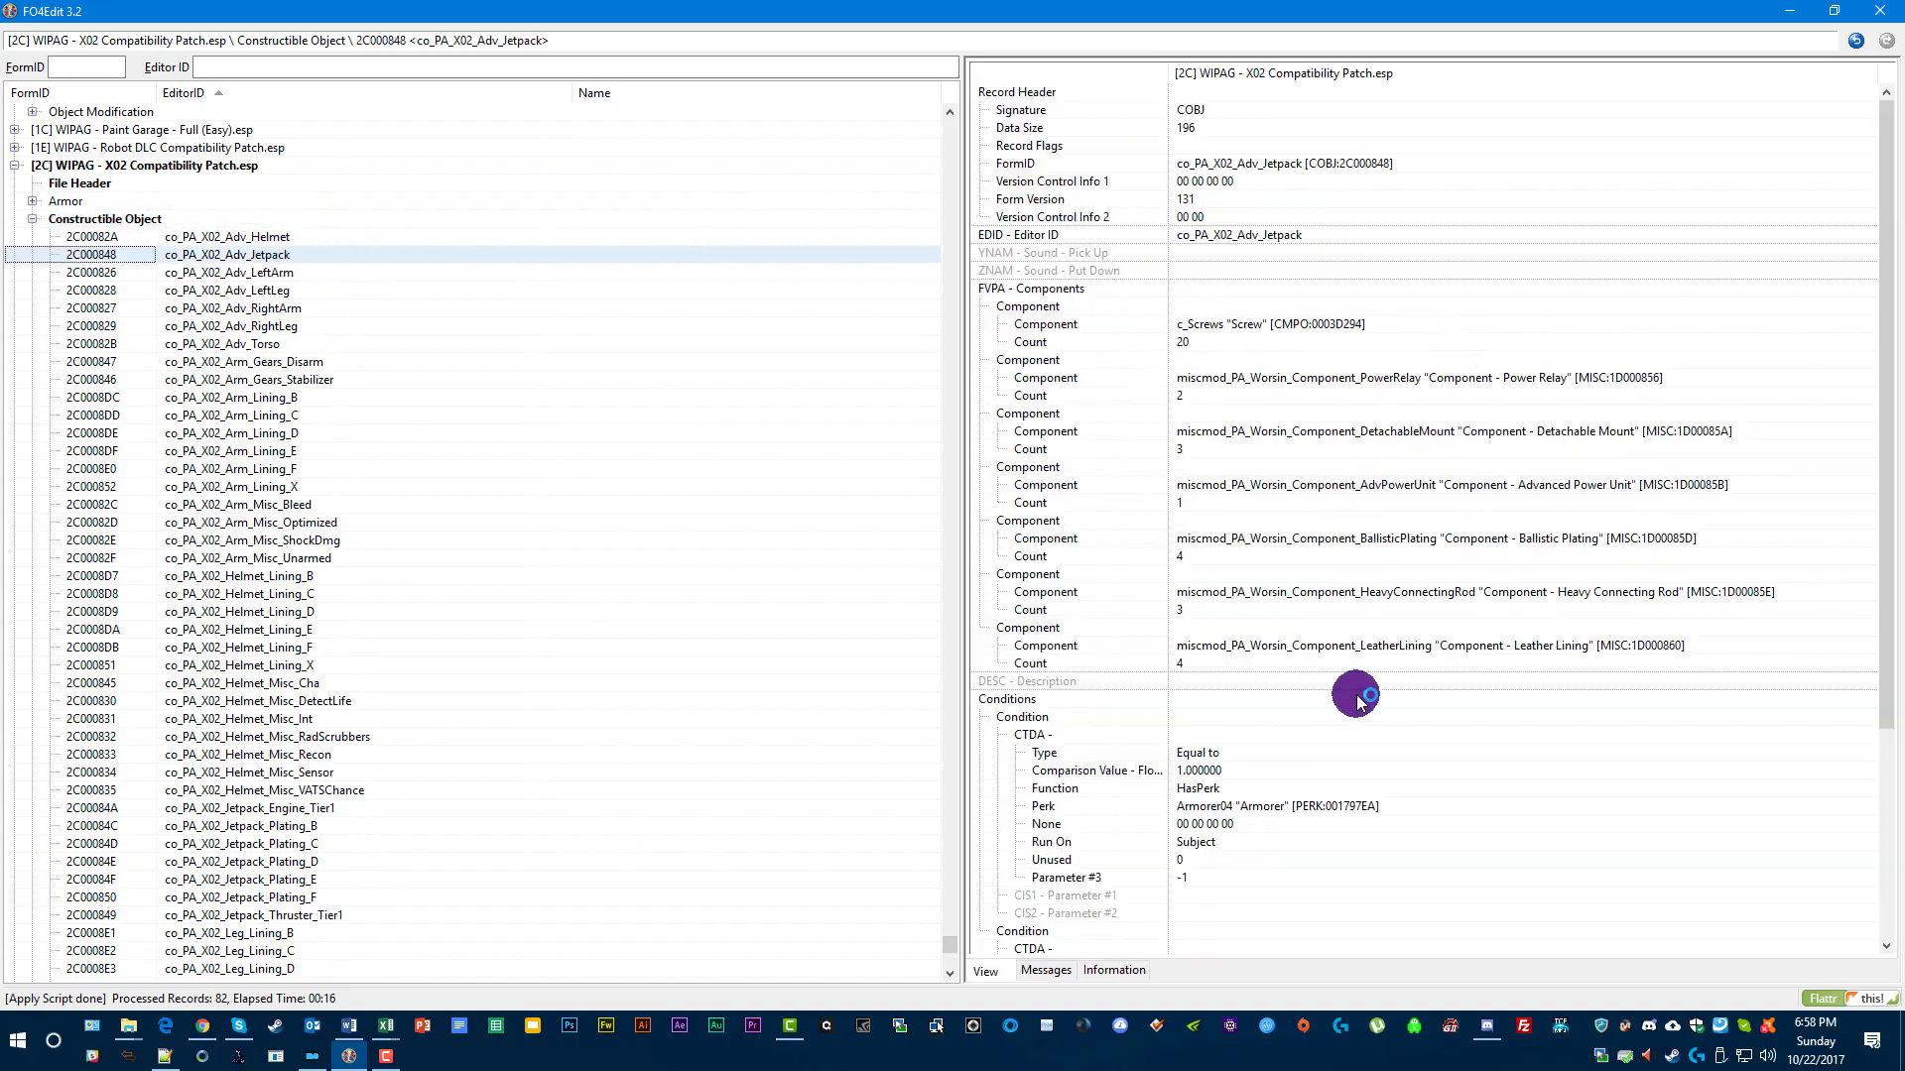
click(1384, 770)
scroll(1384, 791, down, 3)
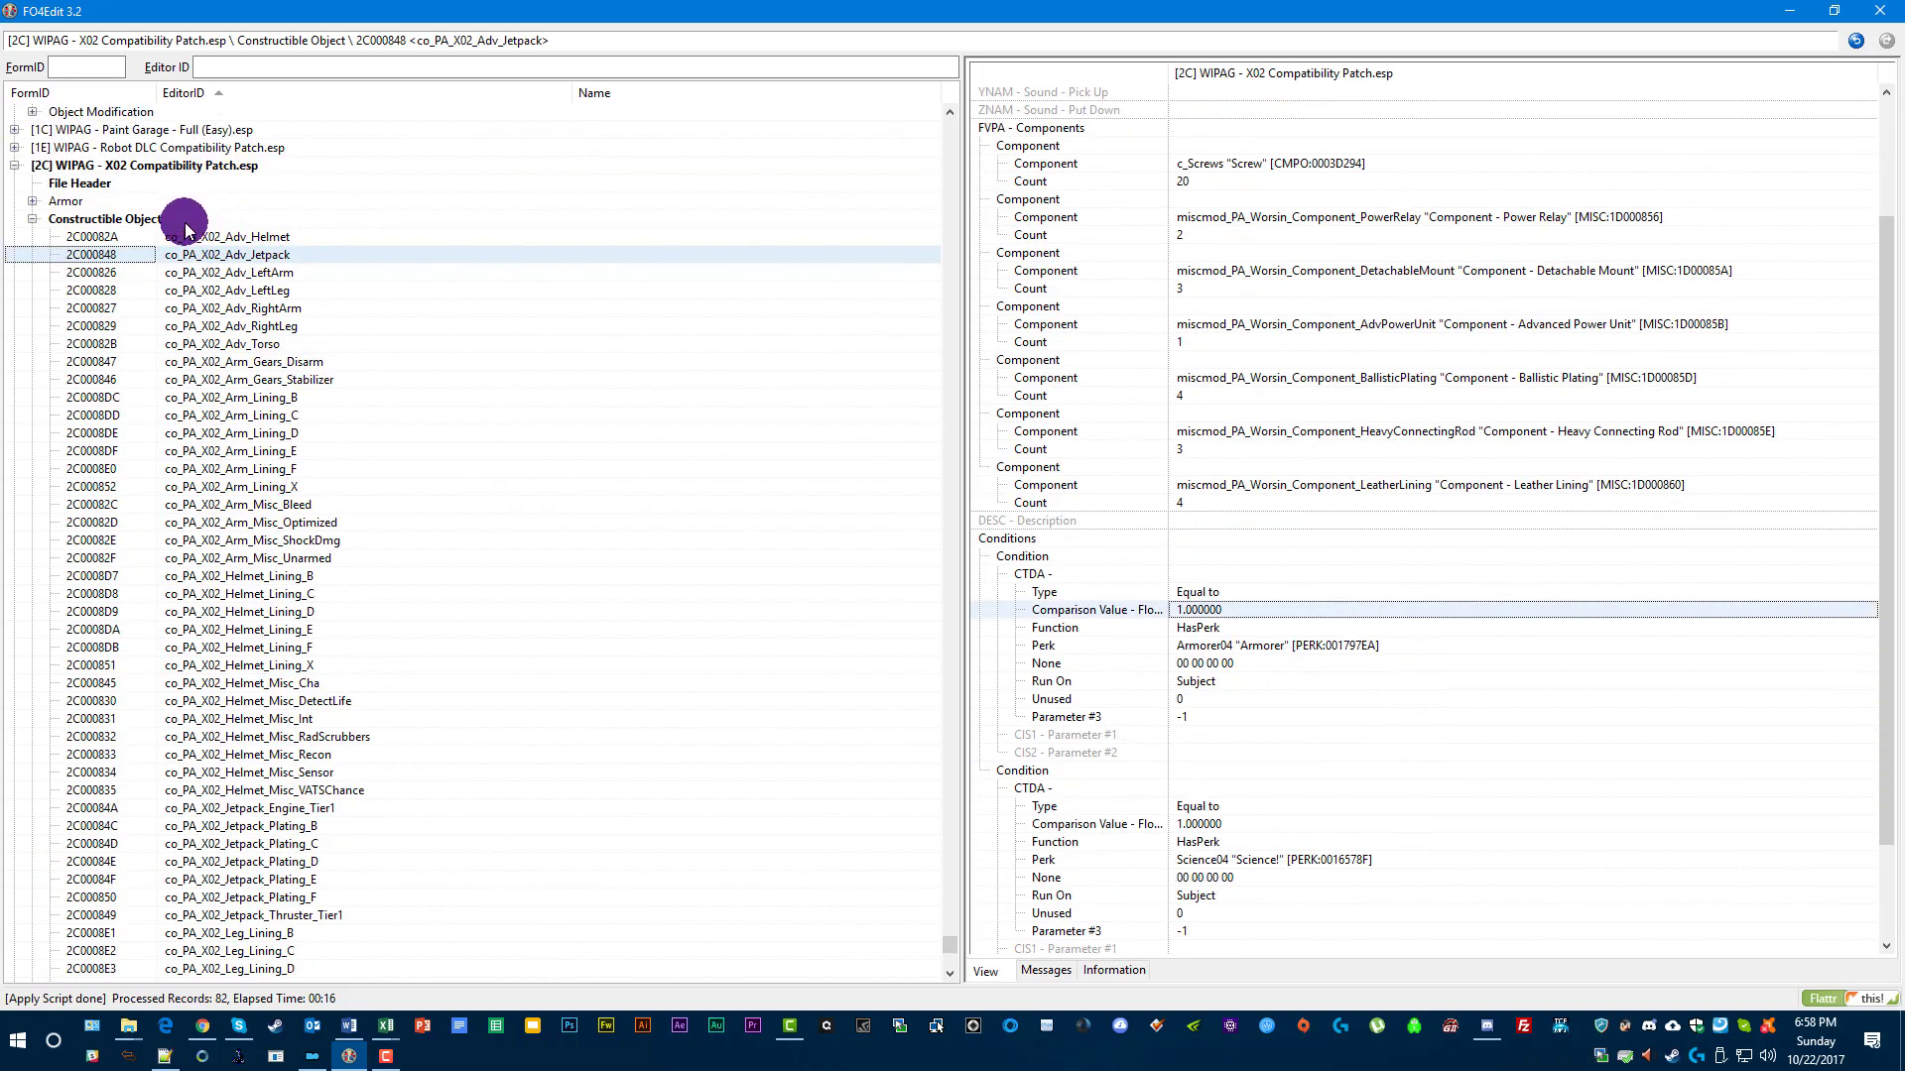
Run the AT - QuickChange v2.5 script on the X02 patch's Constructible Object group.
click(139, 220)
right_click(247, 221)
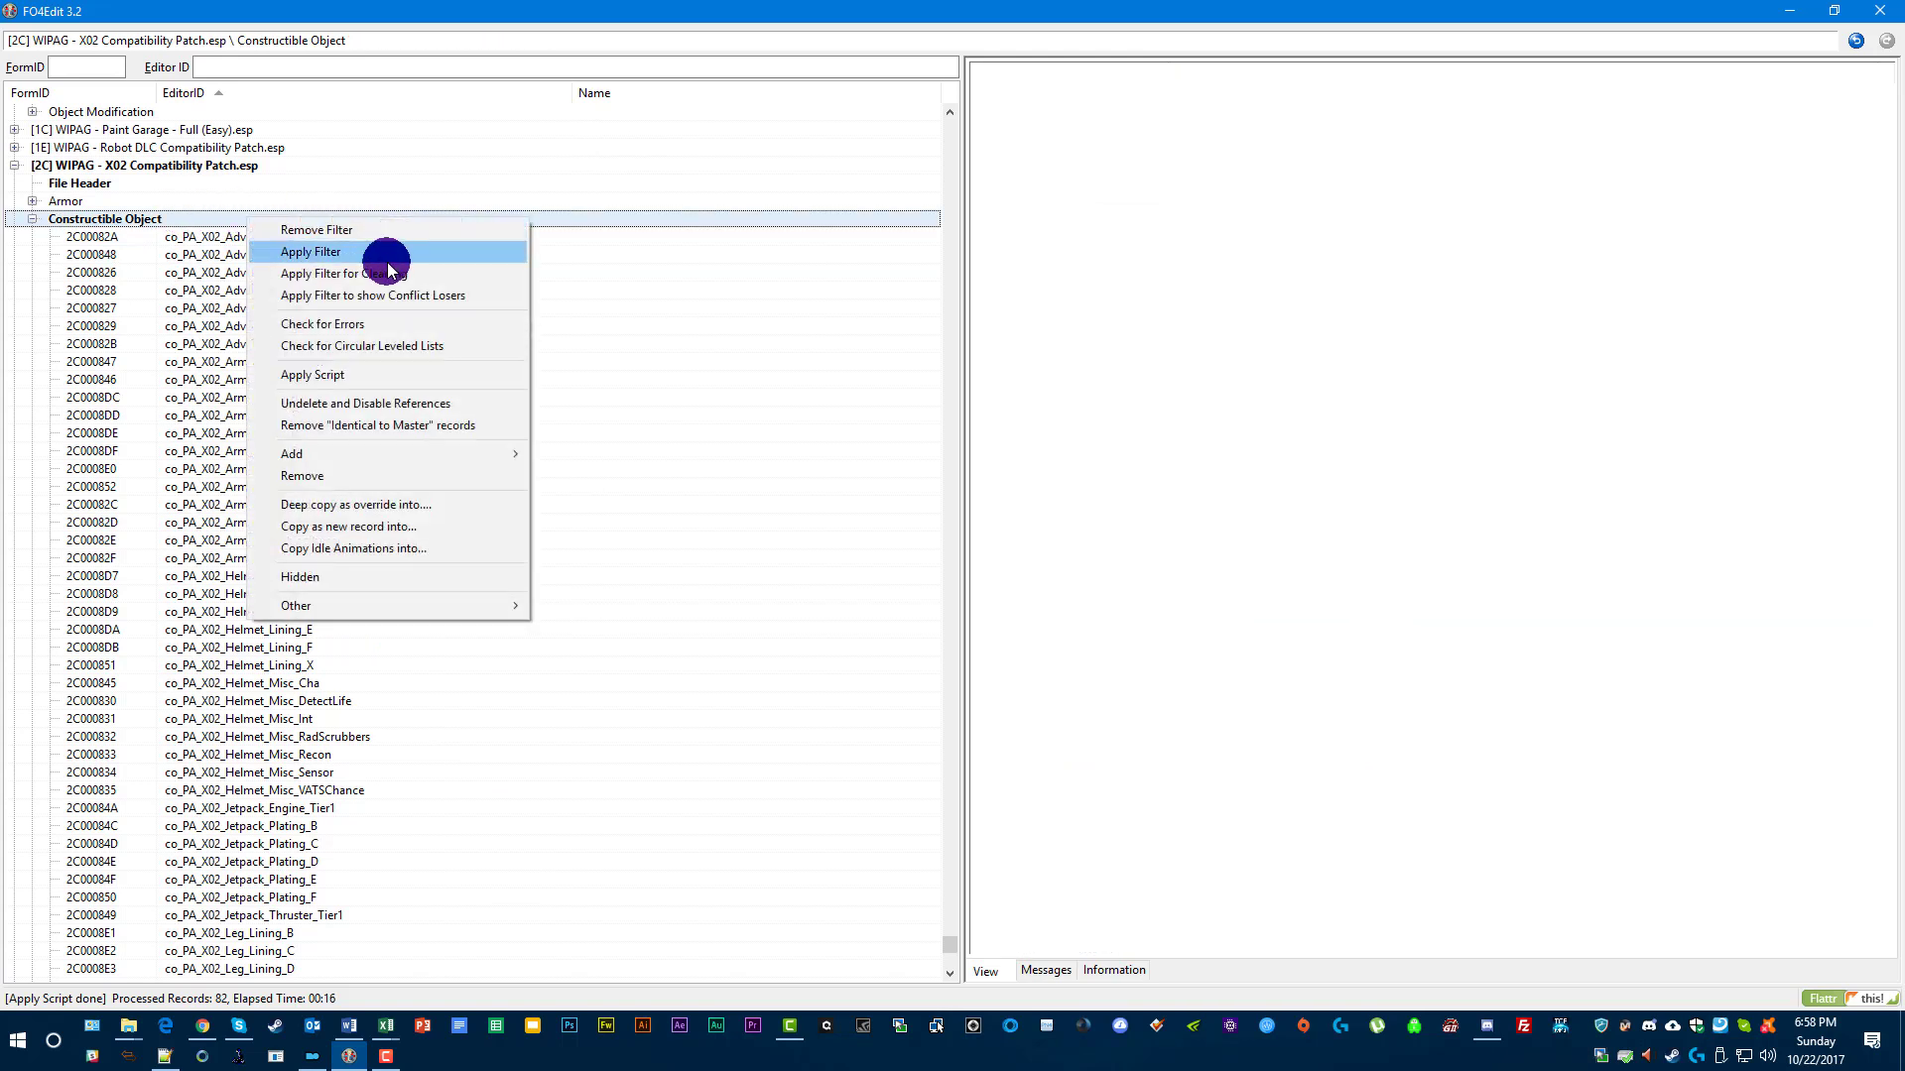
click(349, 370)
click(867, 319)
scroll(779, 367, up, 1)
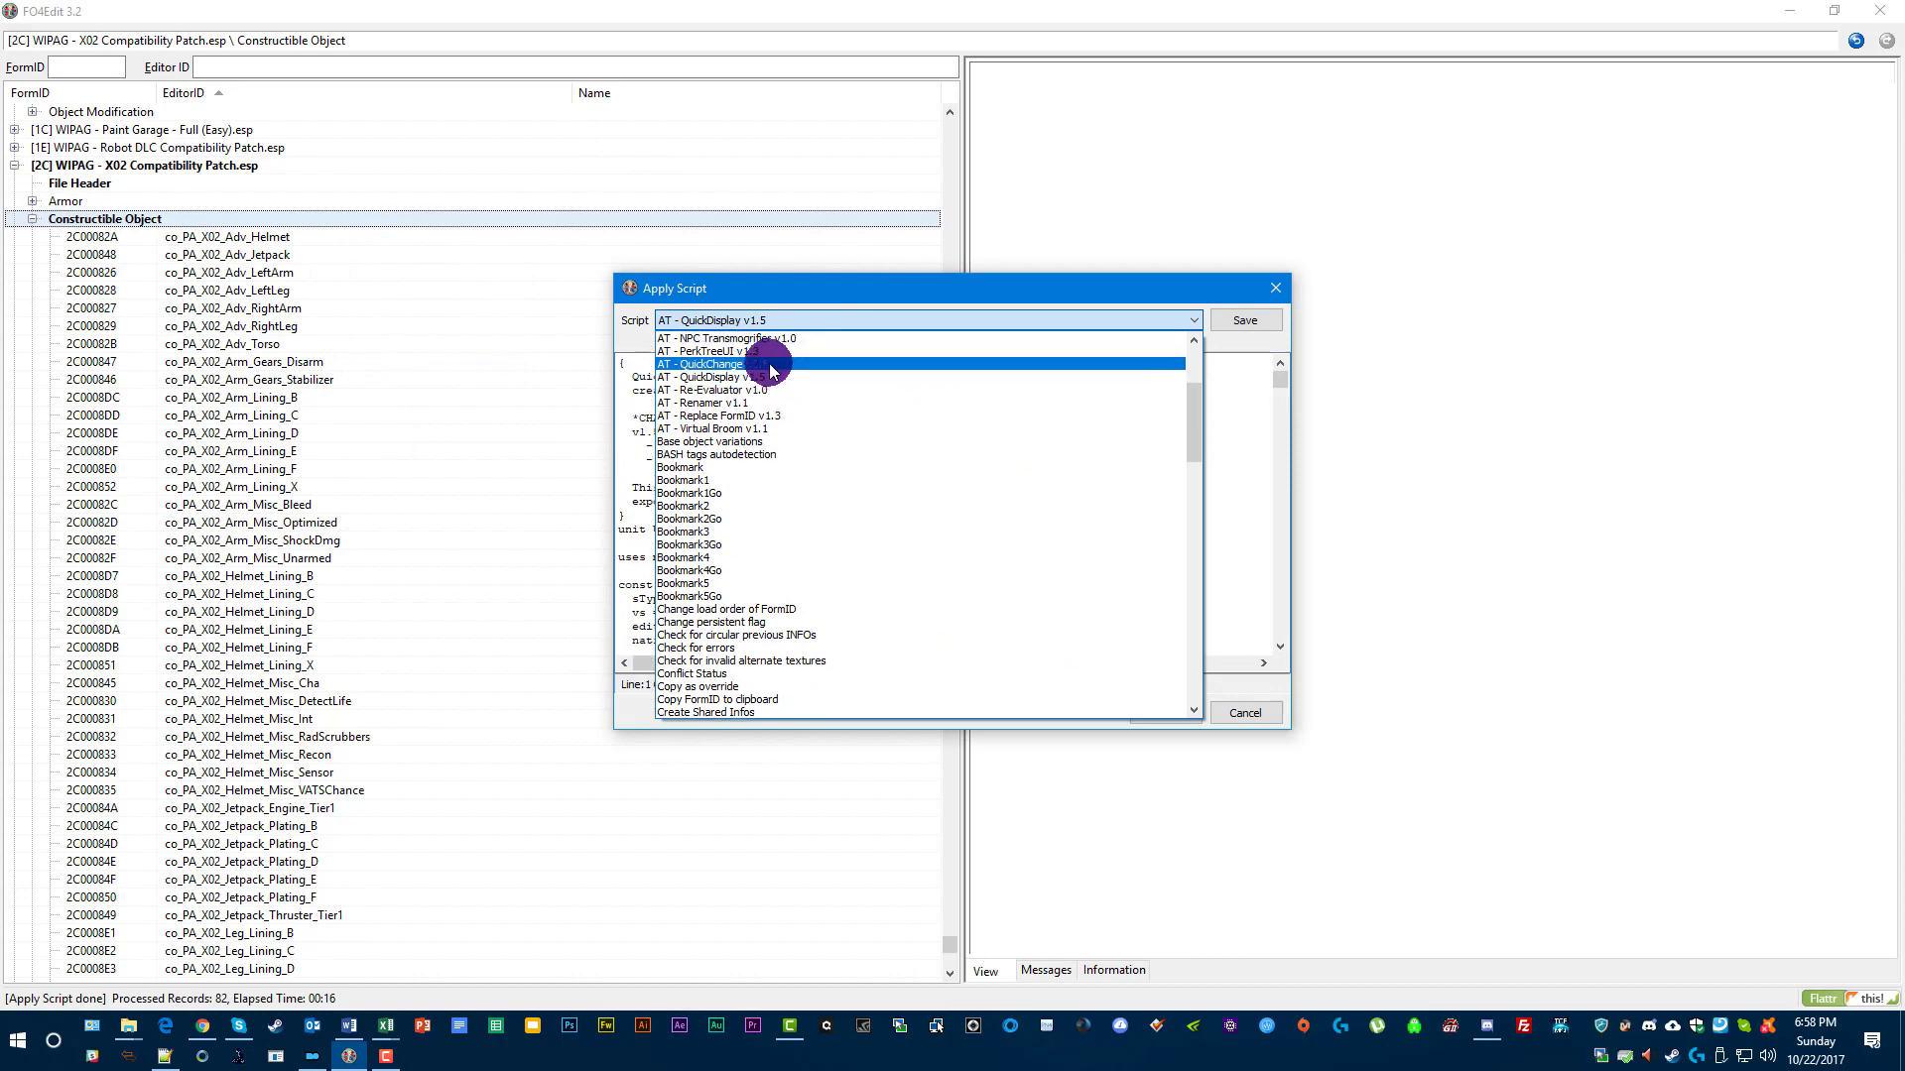
click(773, 365)
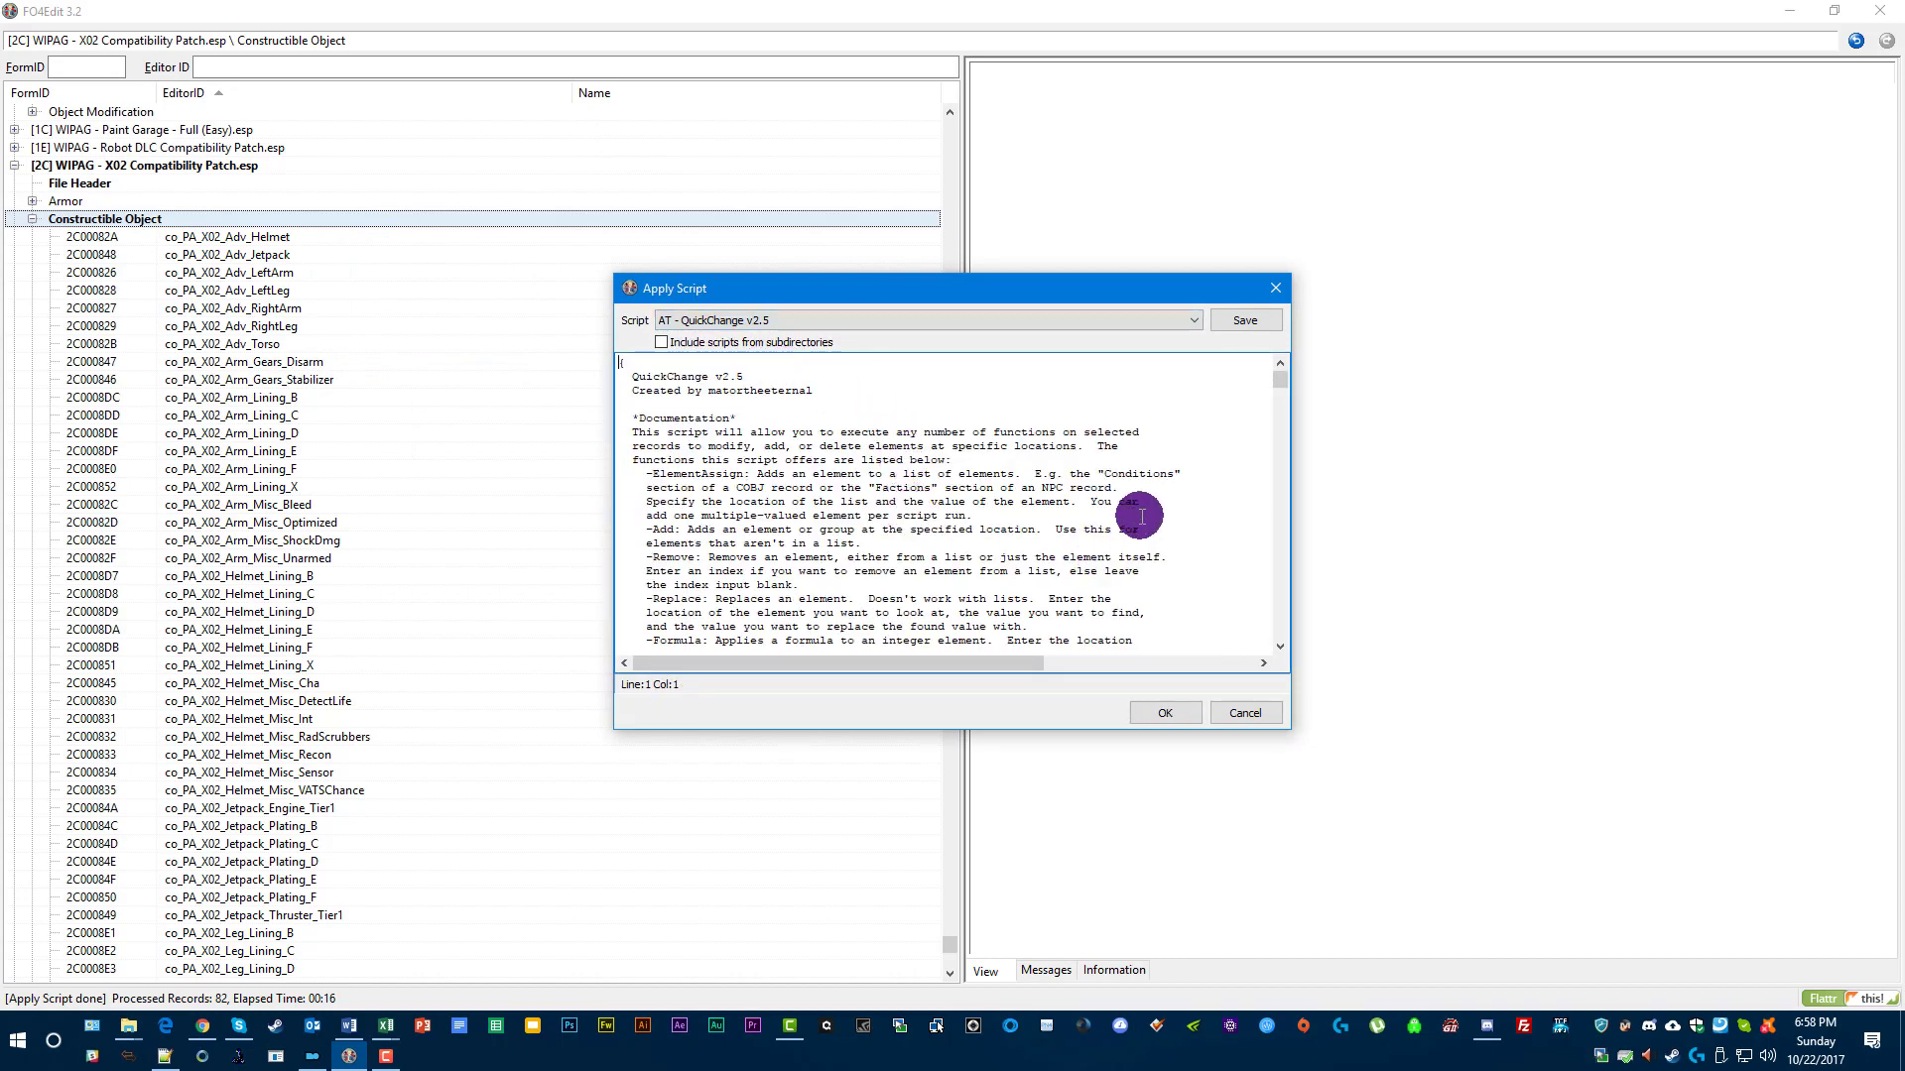
click(1164, 712)
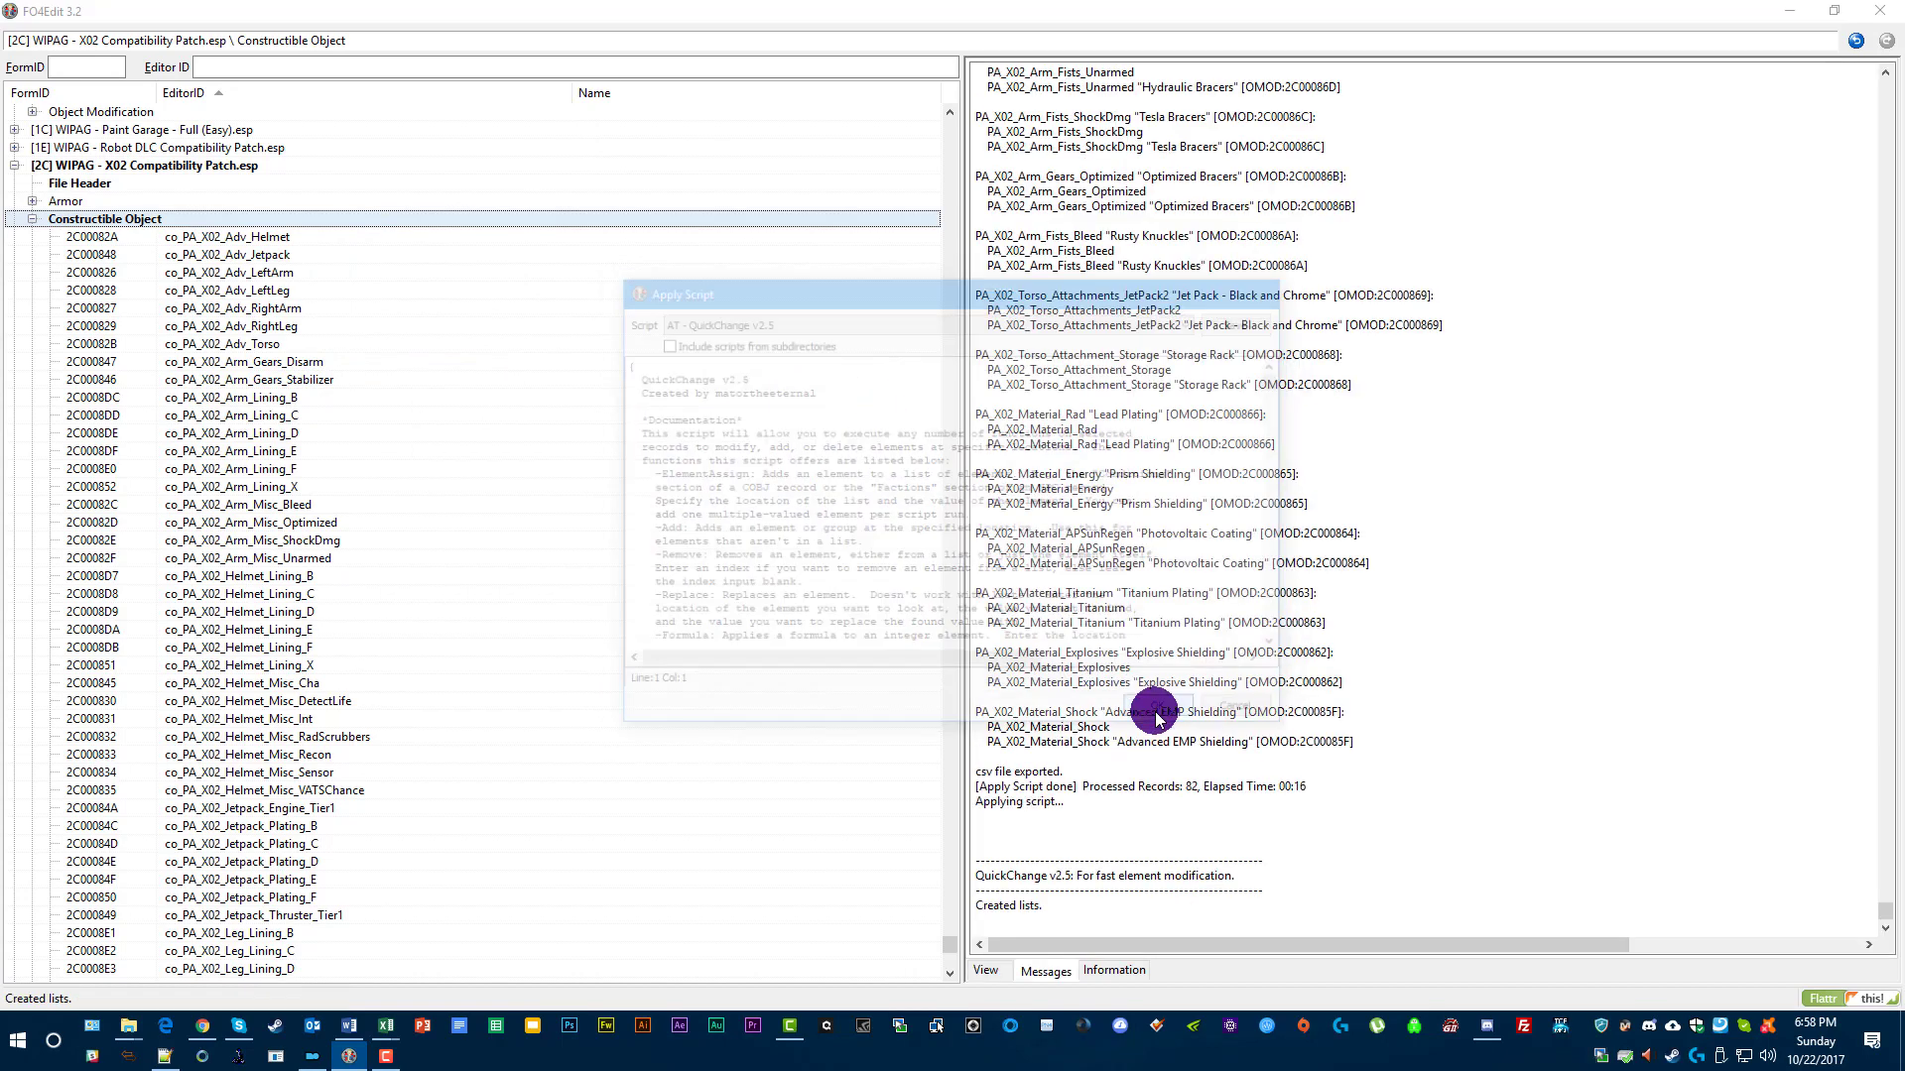
Set the QuickChange function to Import with Construct.csv in the Edit Scripts folder as the source file, and run it.
click(702, 412)
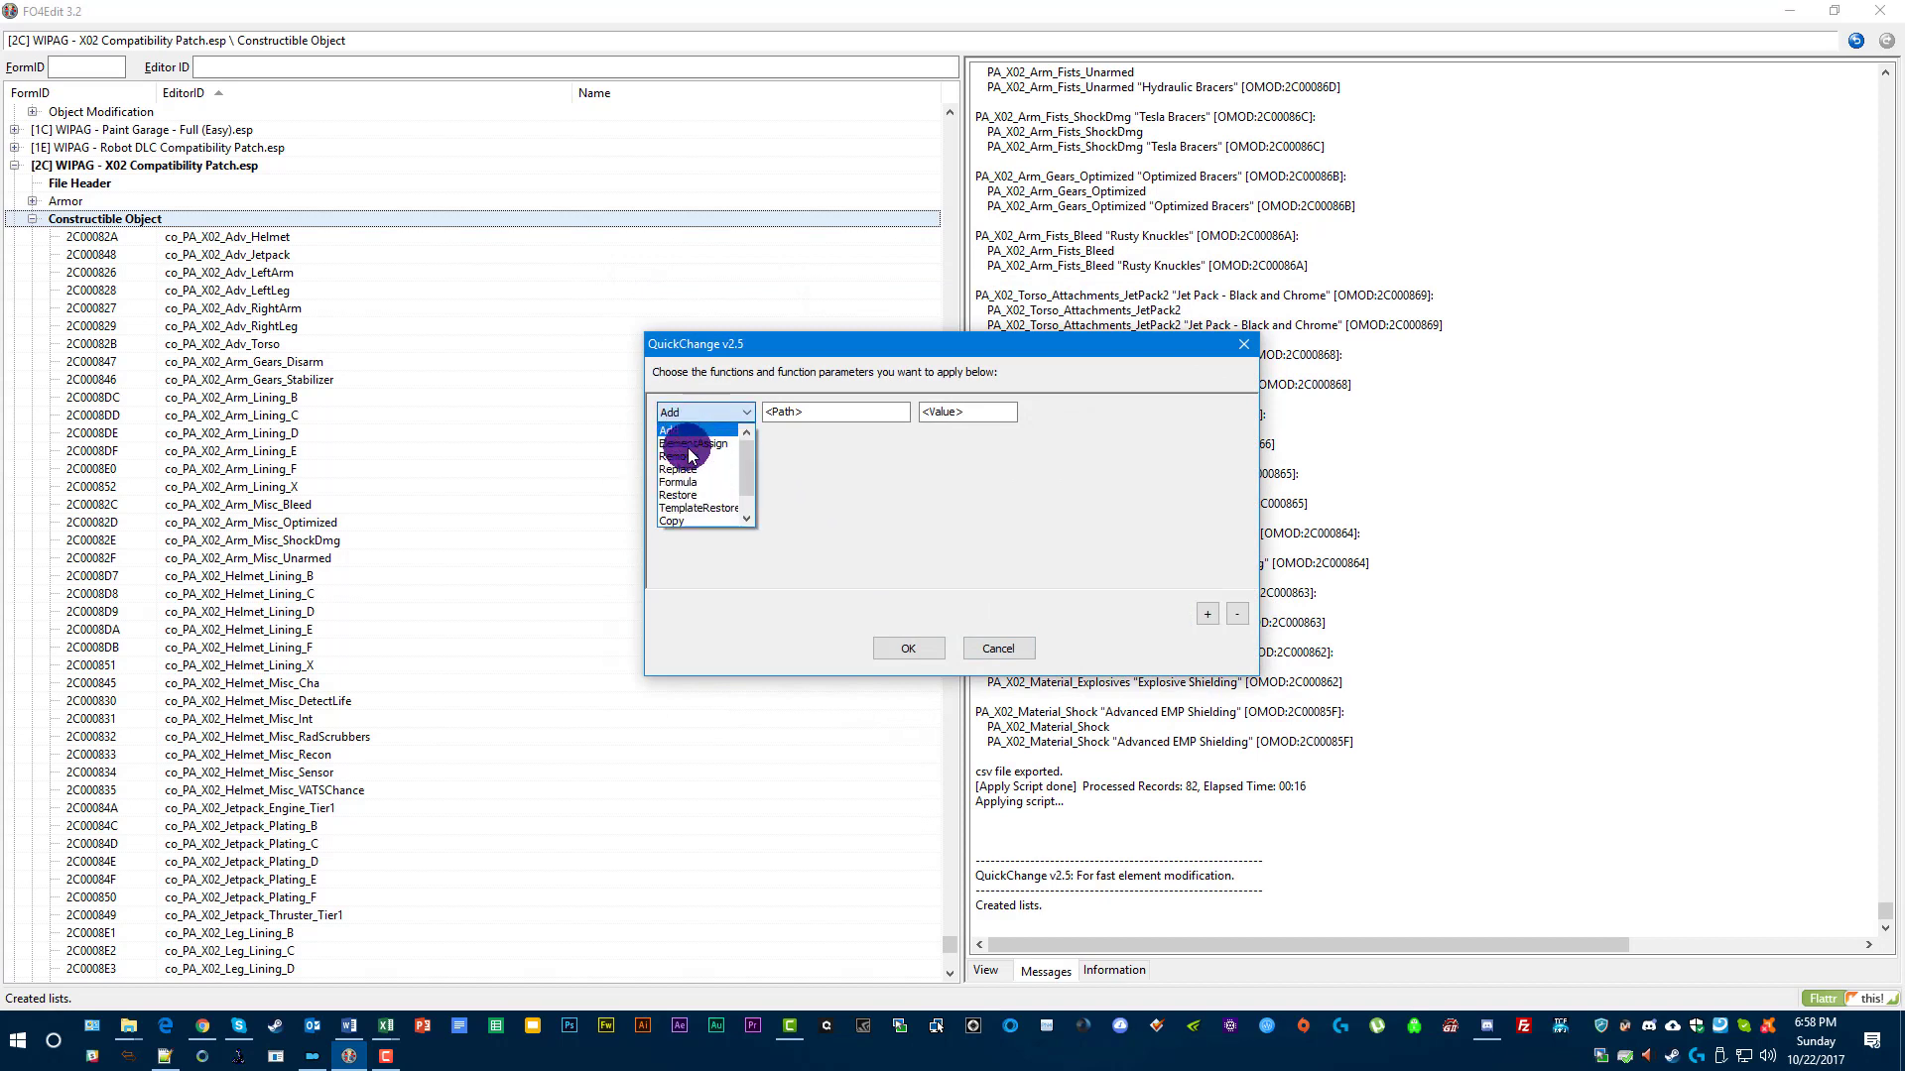
click(686, 508)
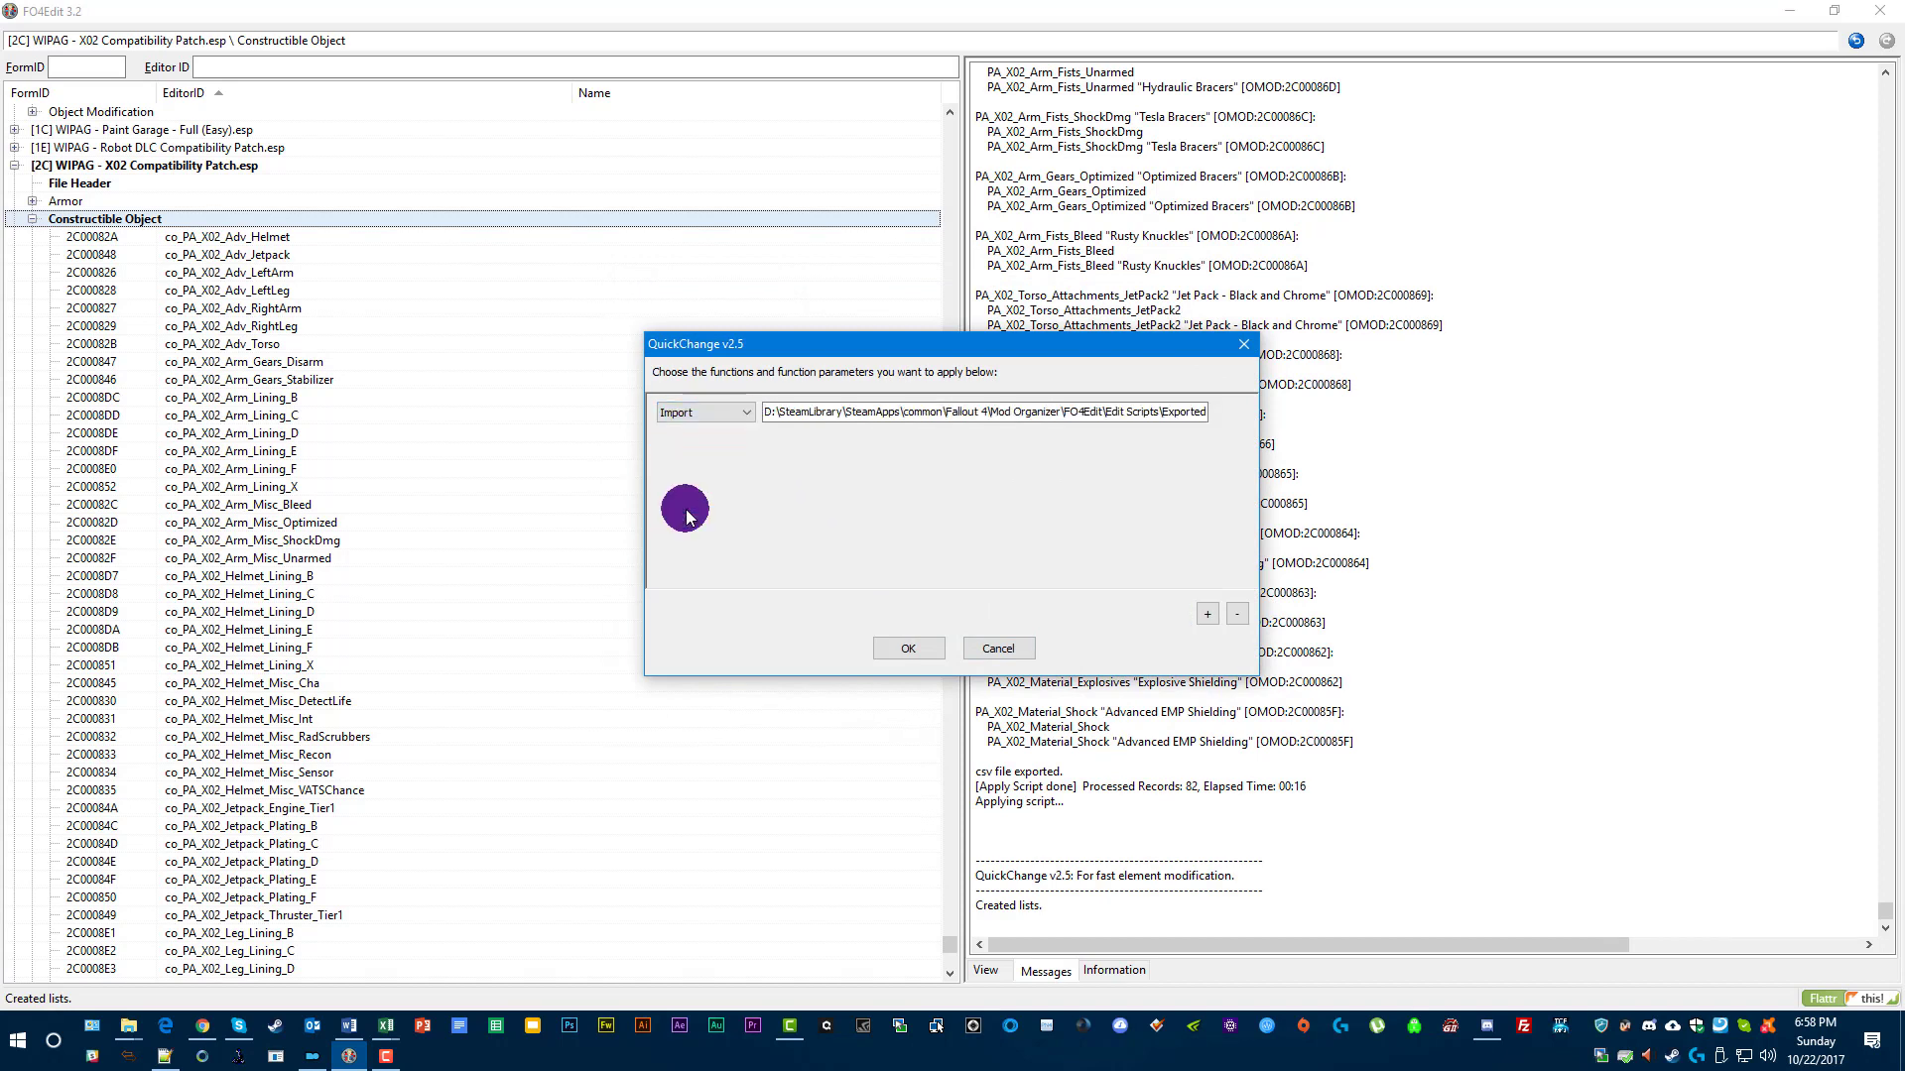
drag(1190, 412, 1244, 411)
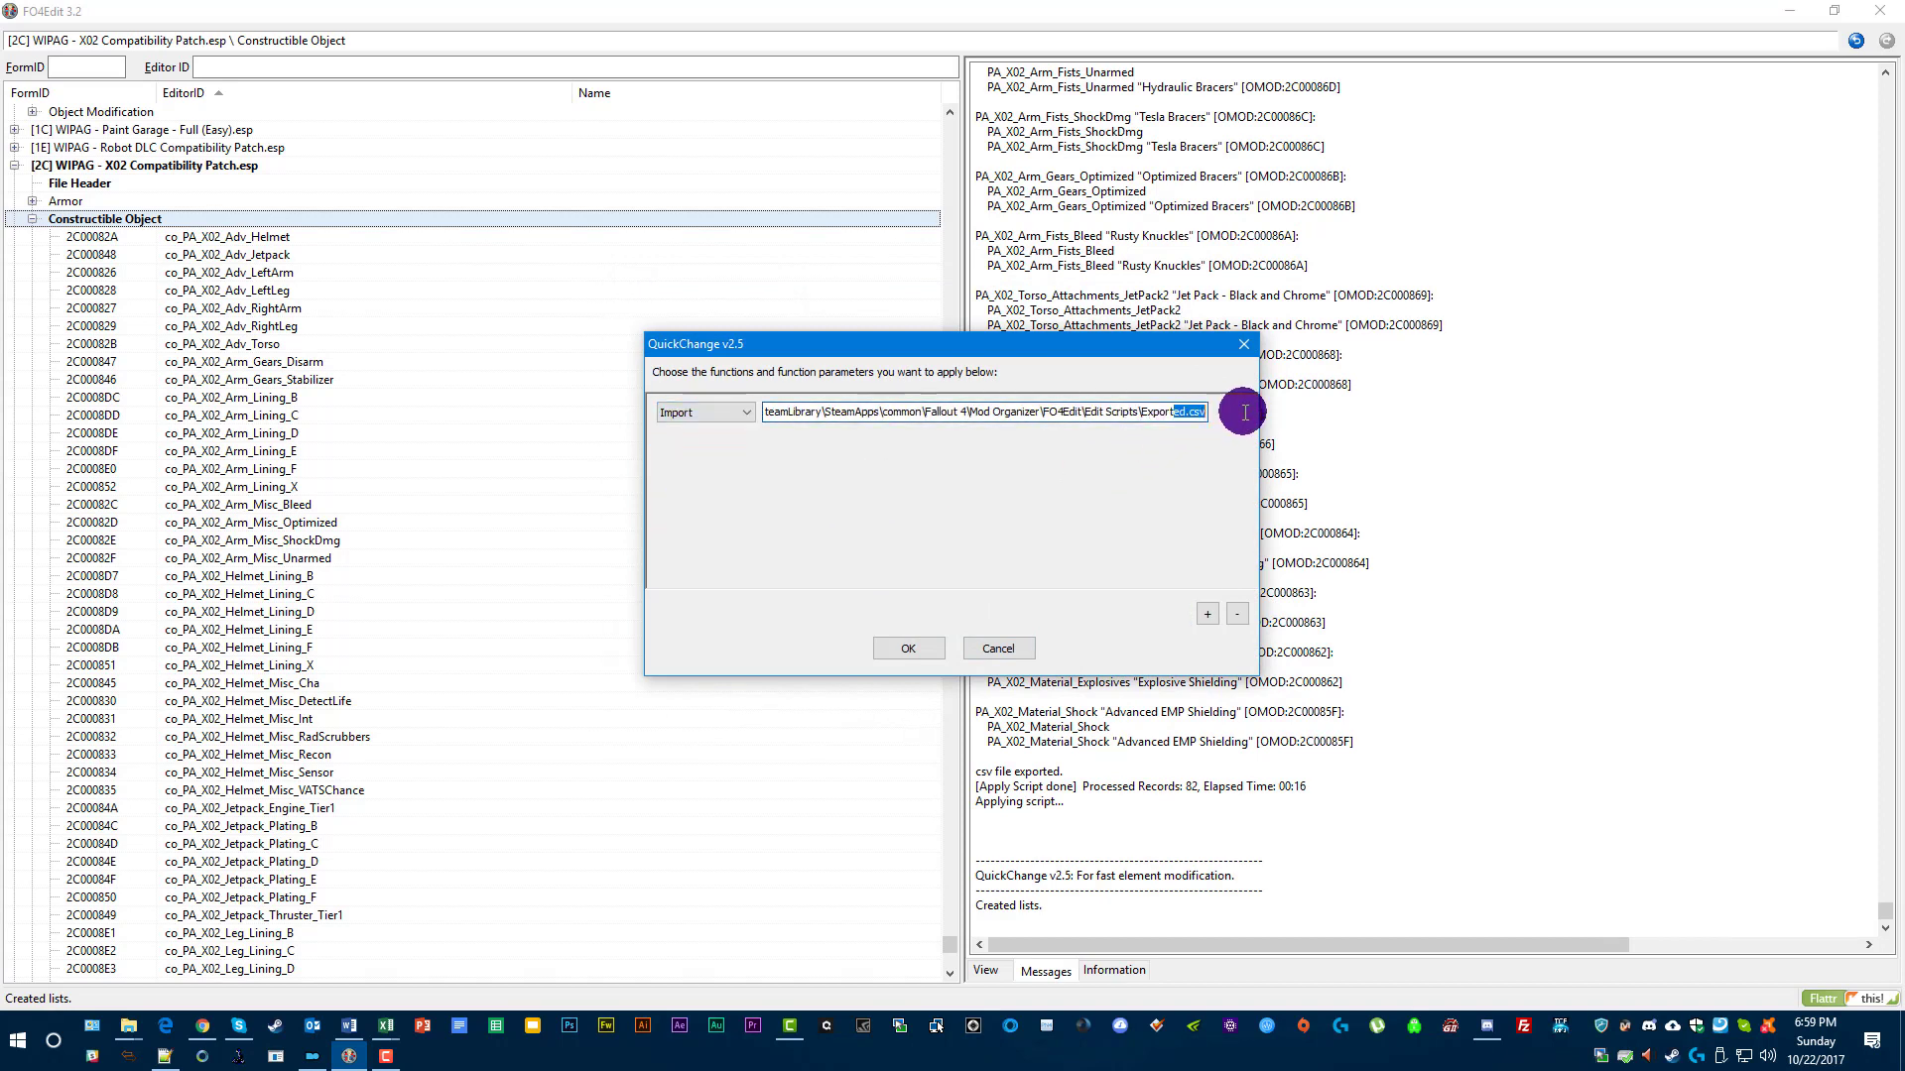
click(1187, 413)
key(BackSpace)
key(BackSpace)
key(BackSpace)
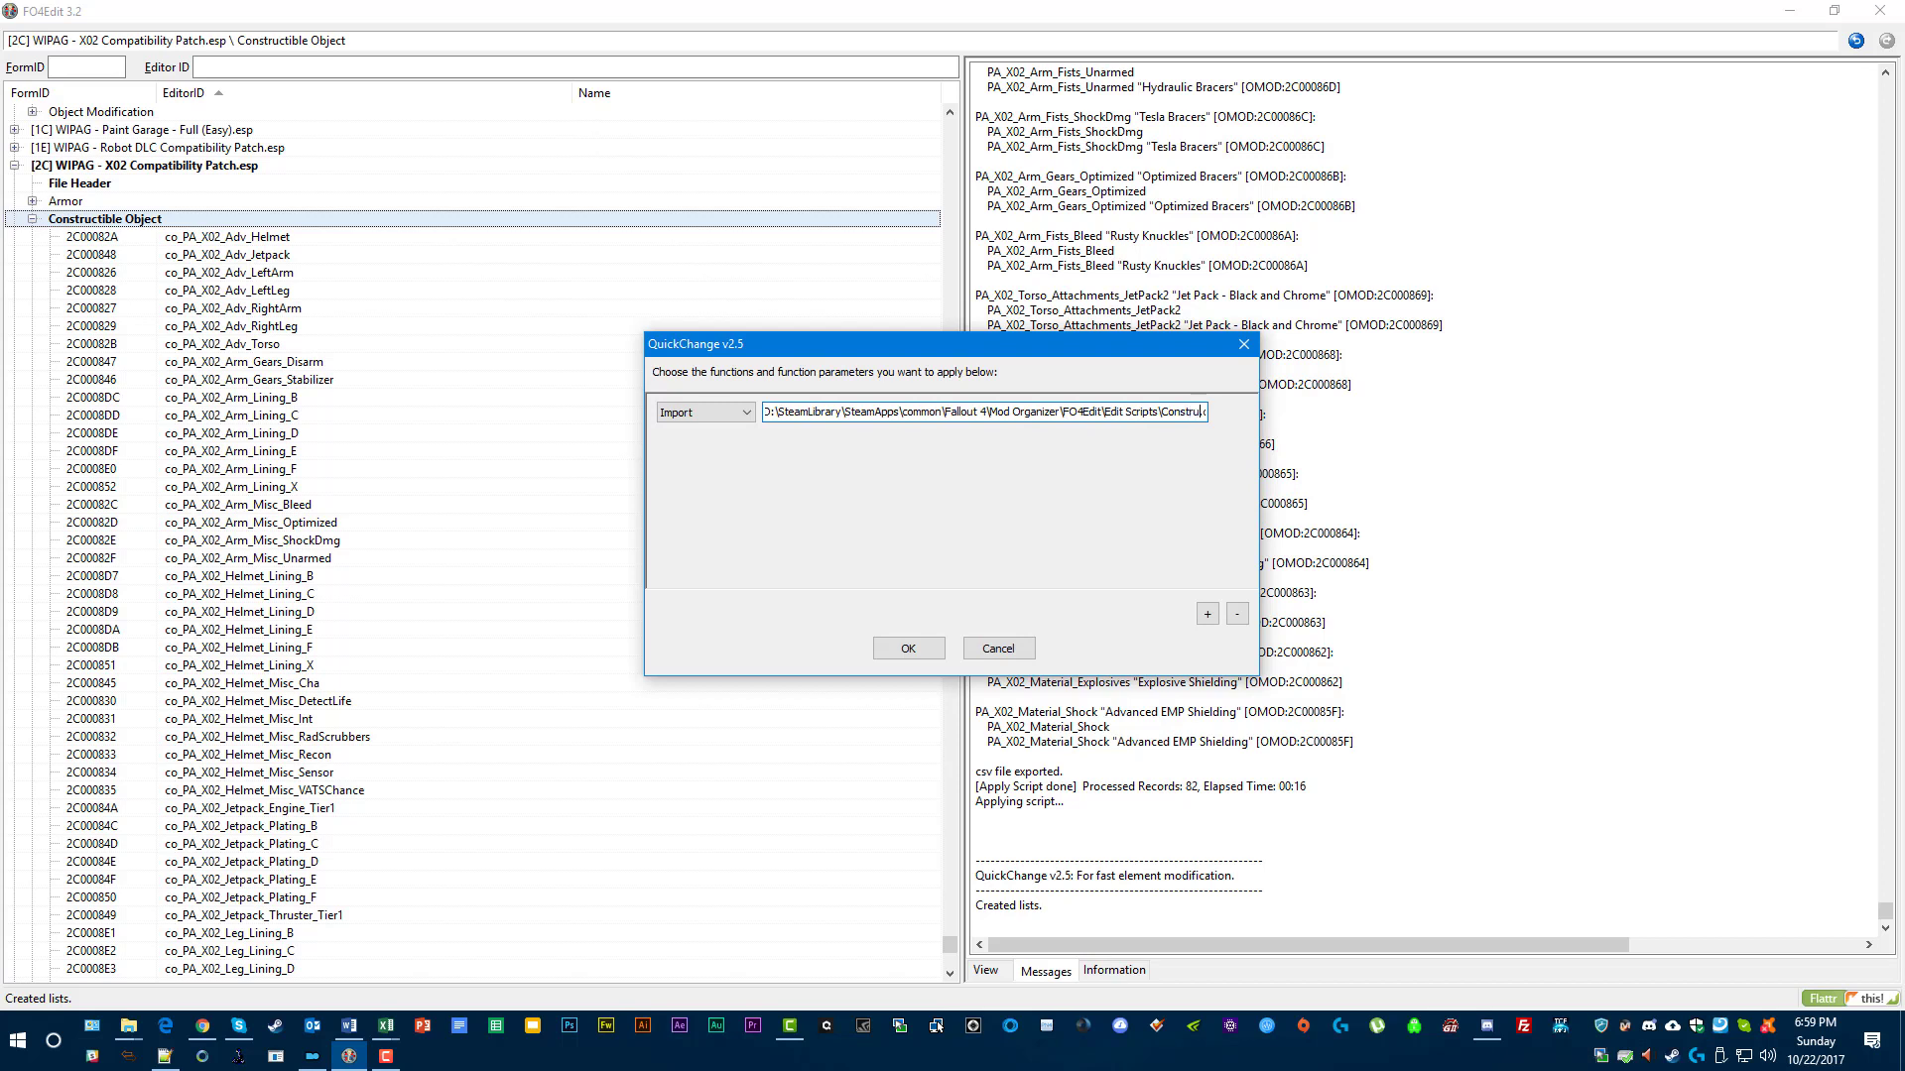
text(ct.csv)
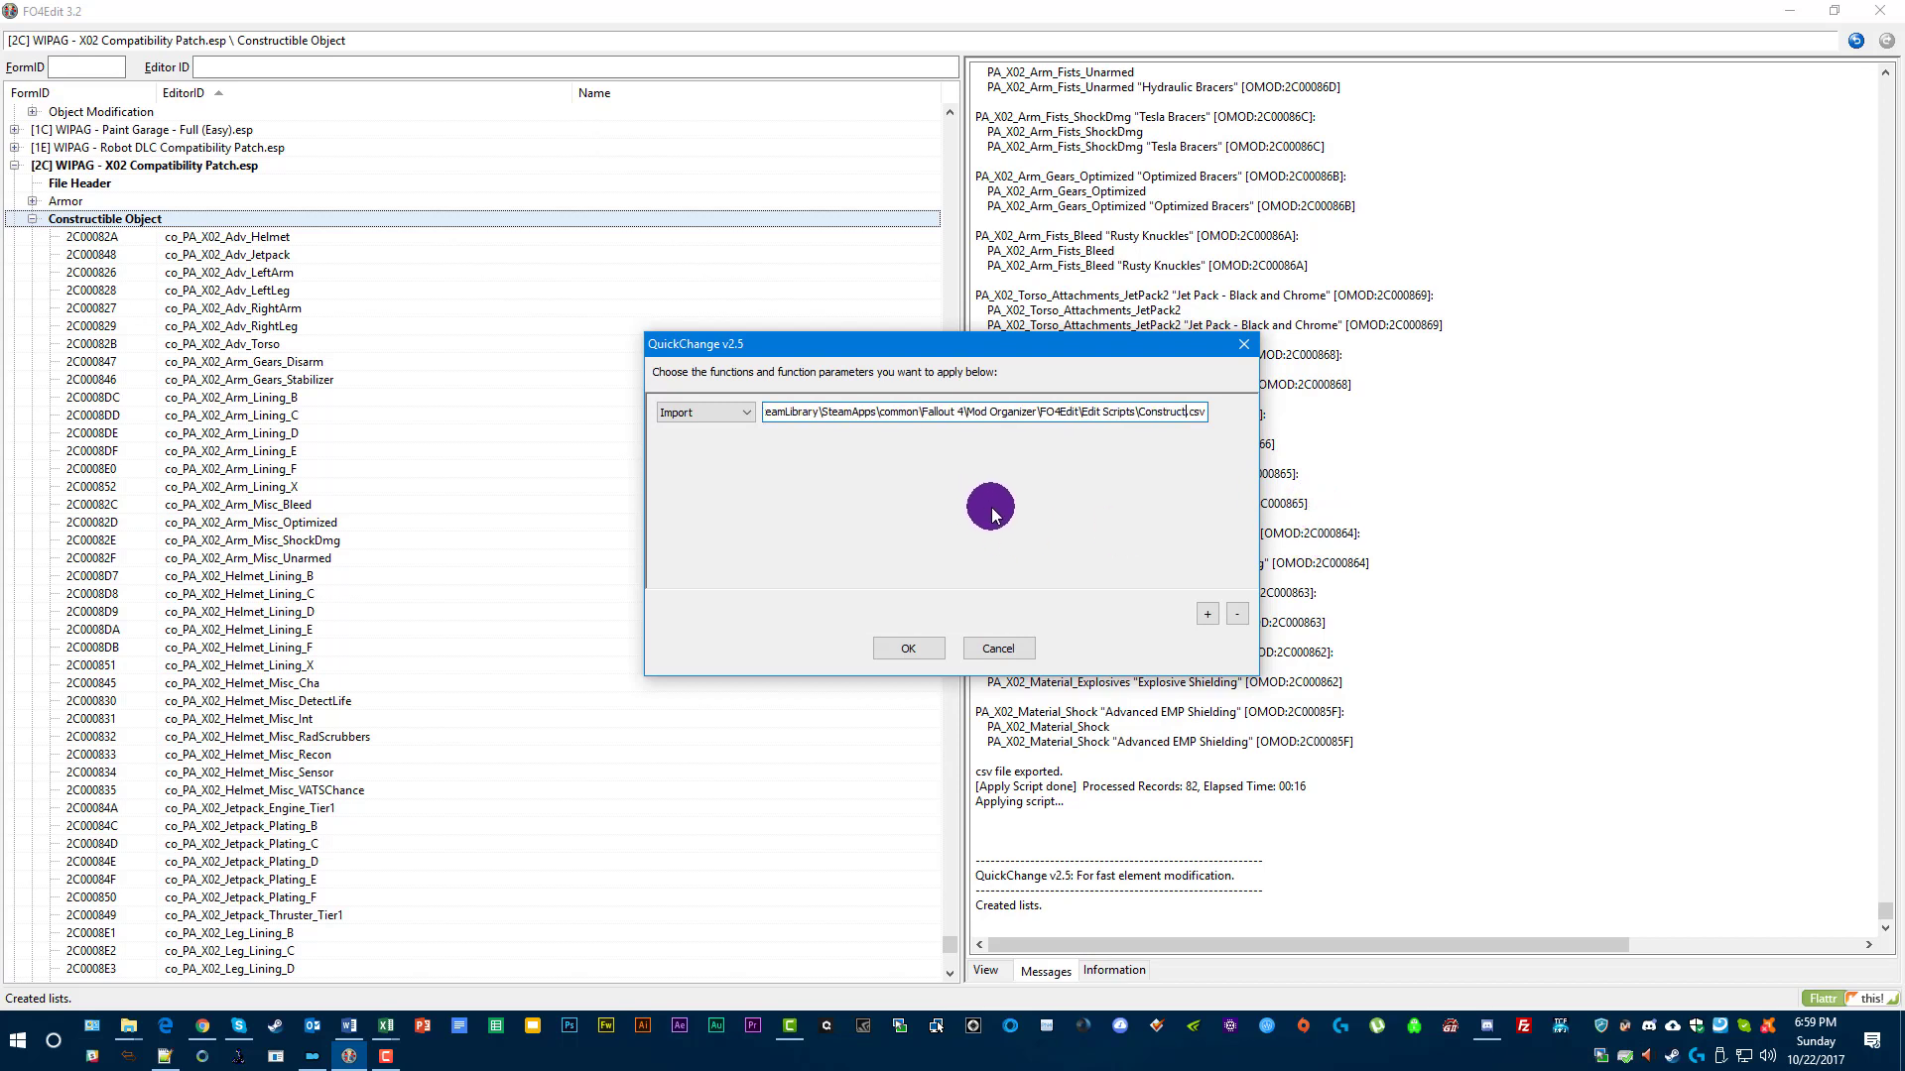
click(905, 651)
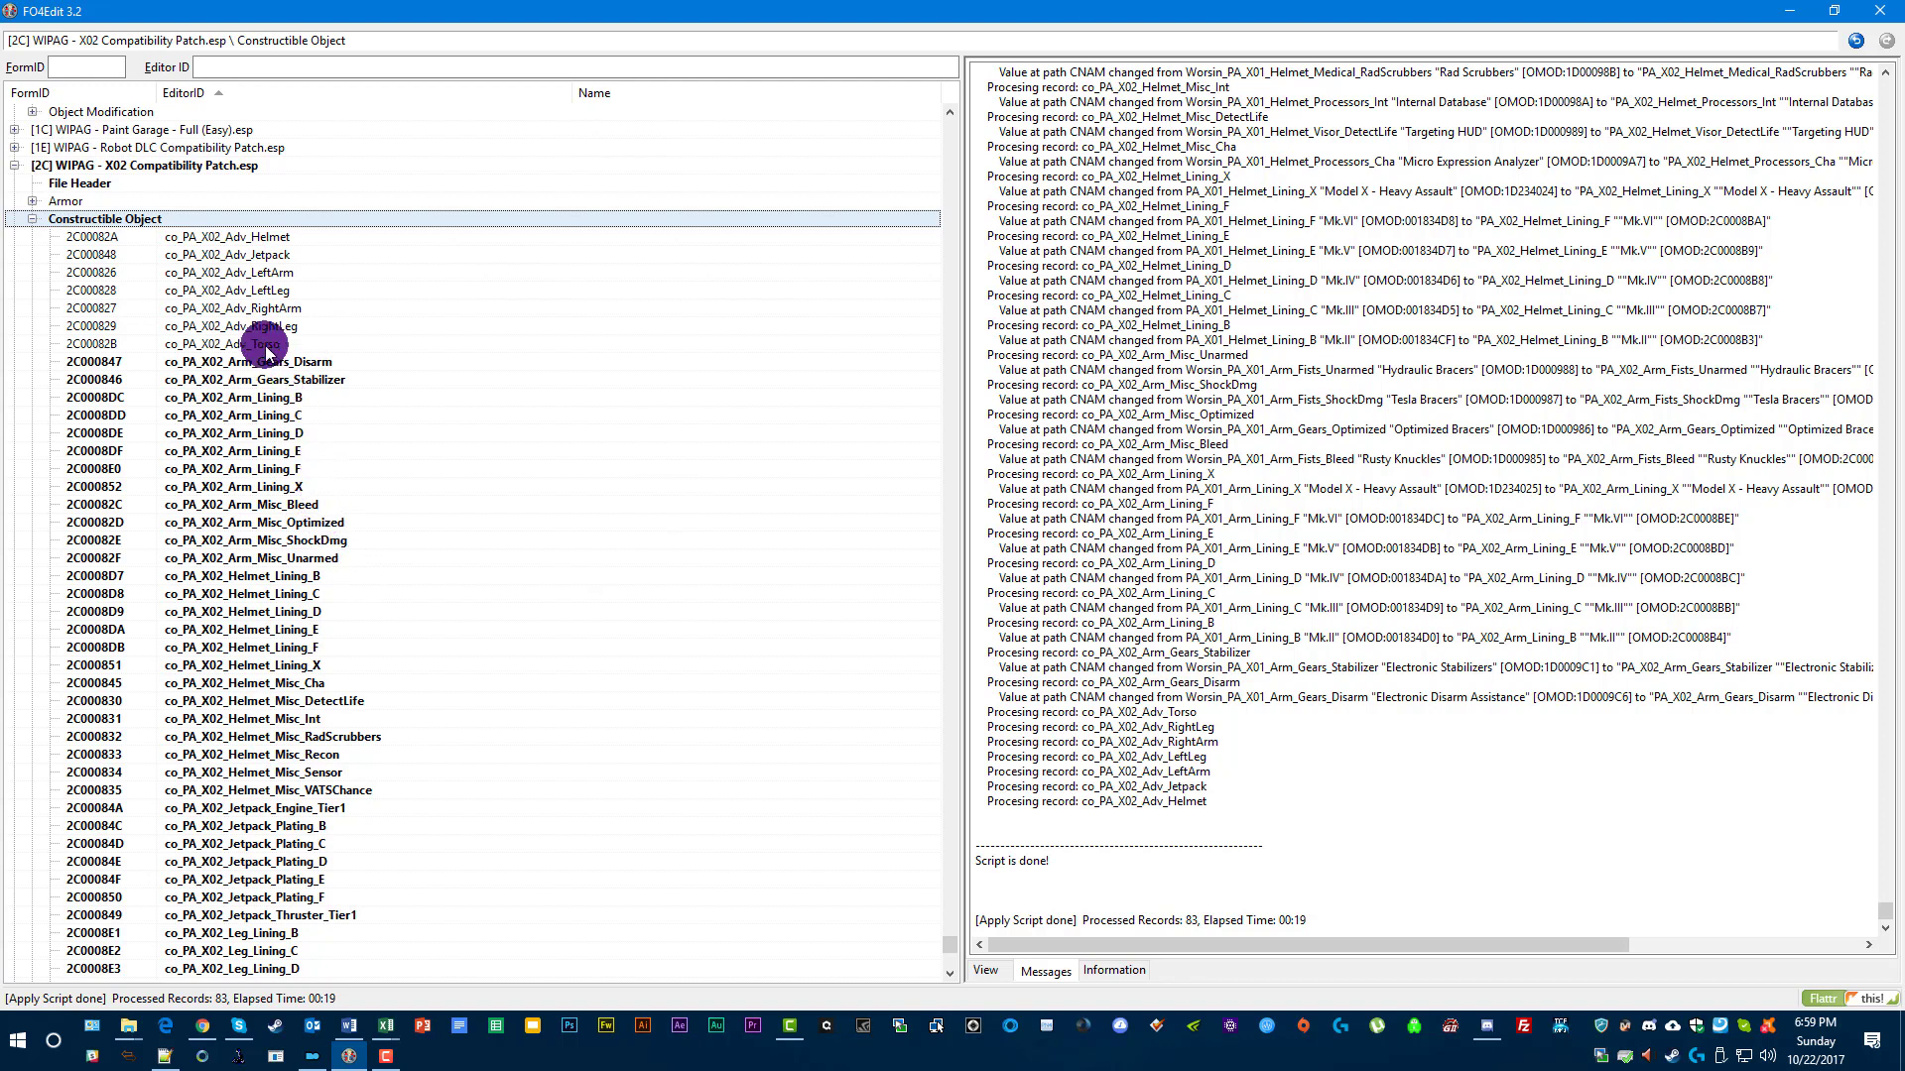
Check the created object of the co_PA_X02_Material_Agility record and look through the Constructible Object list for modified records.
scroll(265, 436, down, 3)
scroll(264, 448, down, 12)
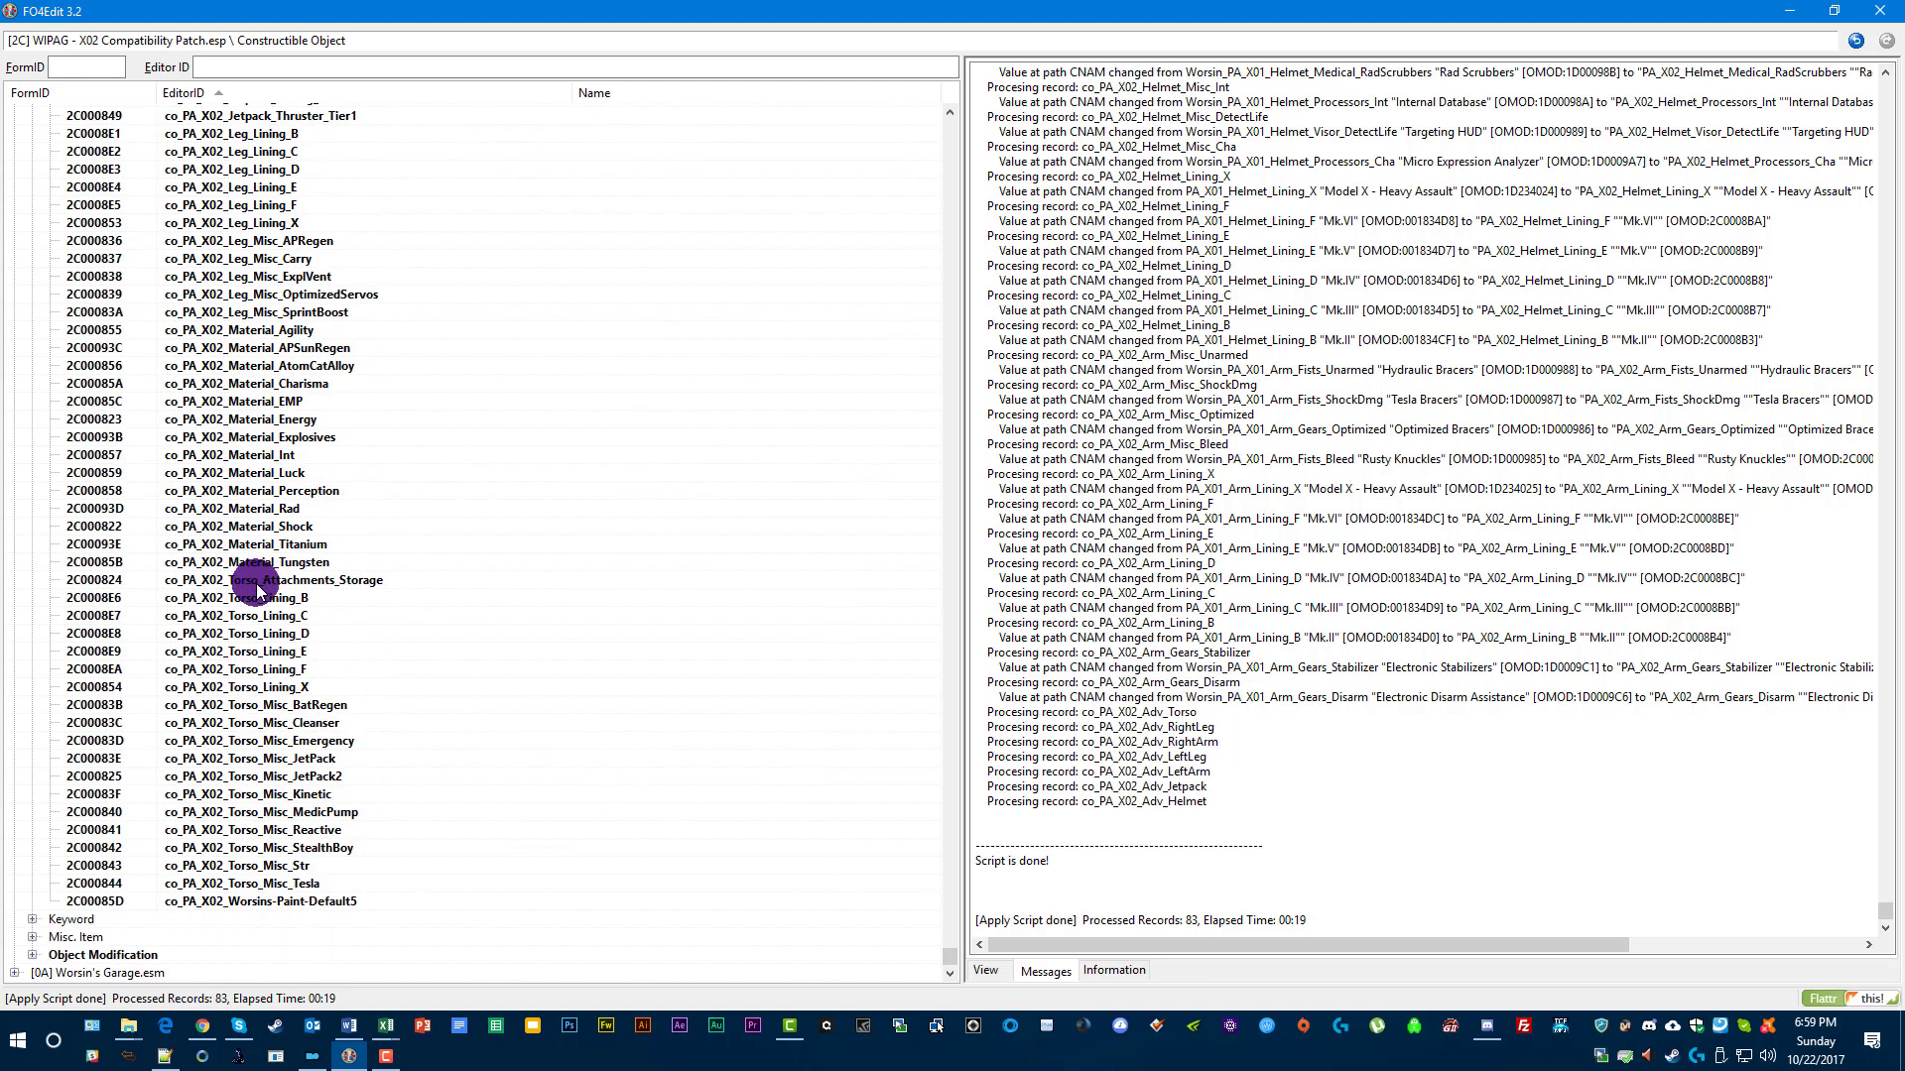
click(260, 331)
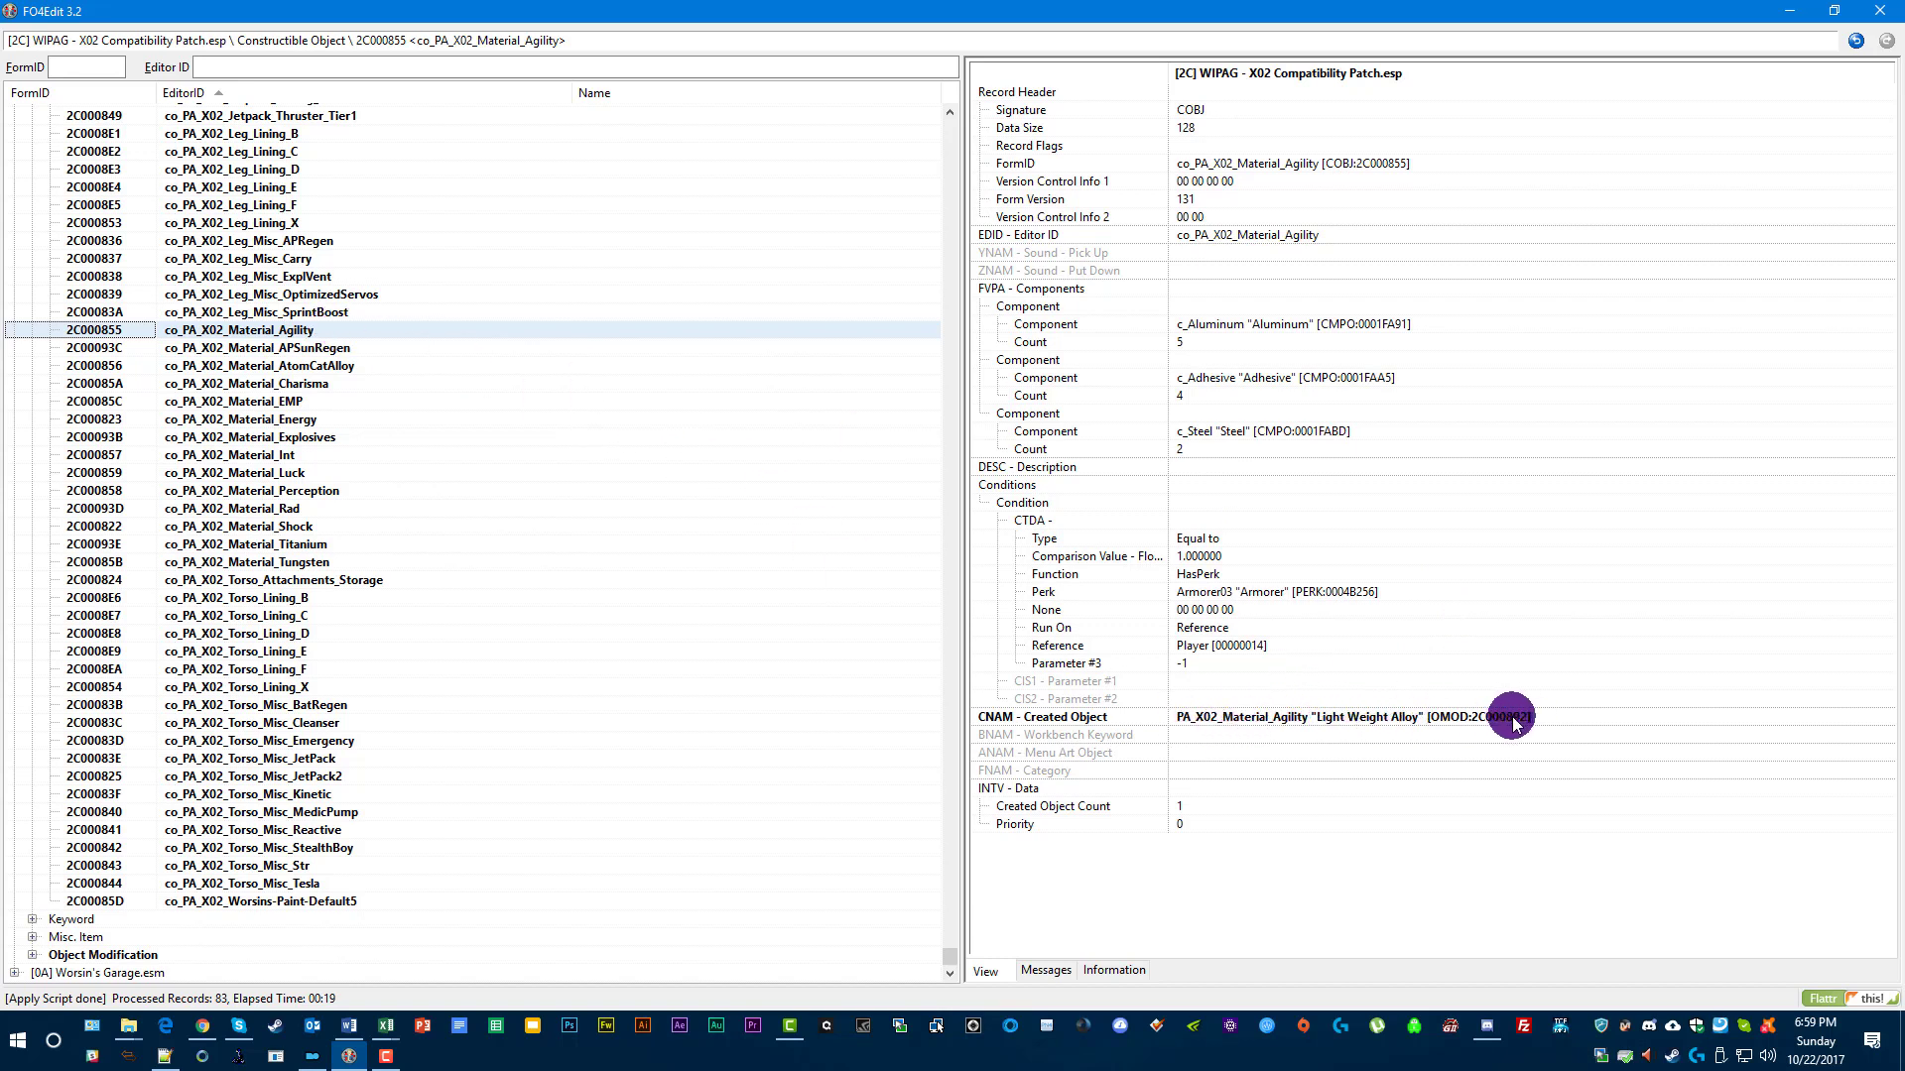
scroll(268, 397, up, 6)
scroll(308, 511, down, 6)
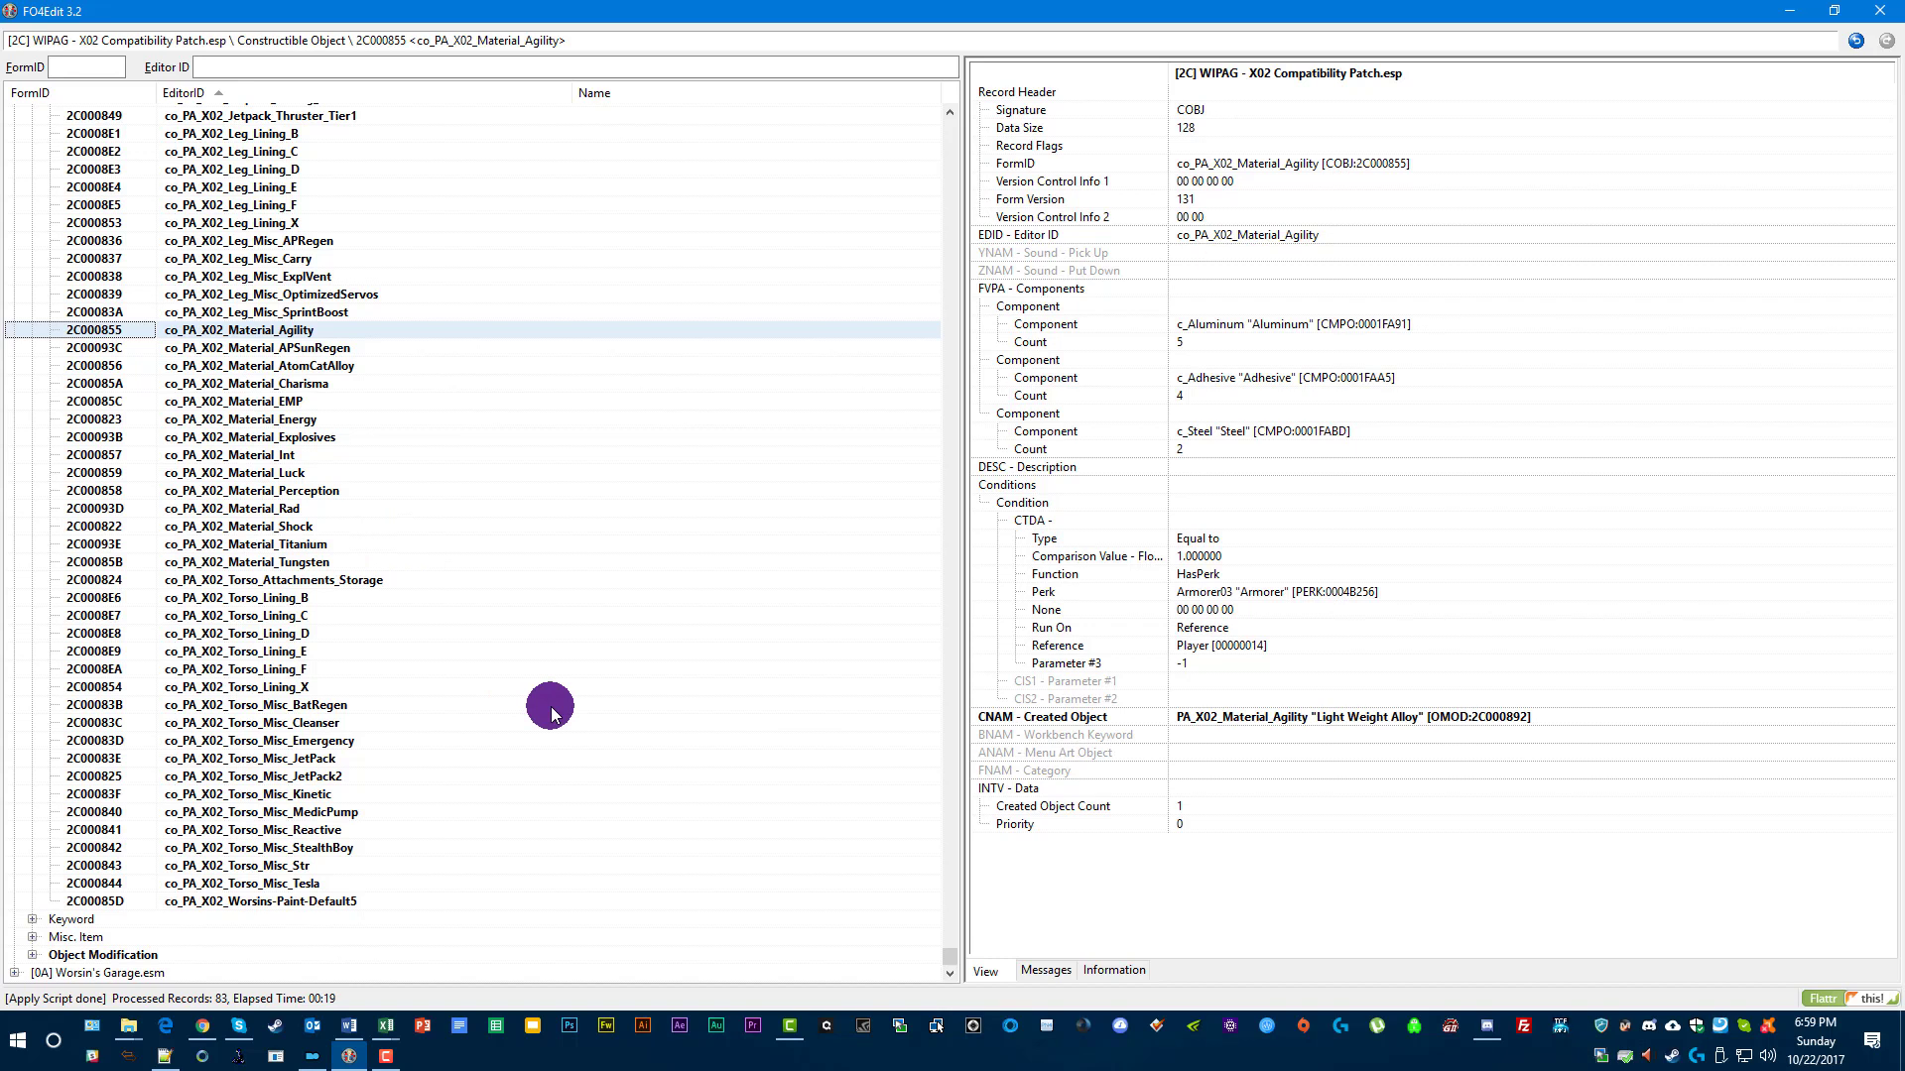
scroll(387, 556, up, 8)
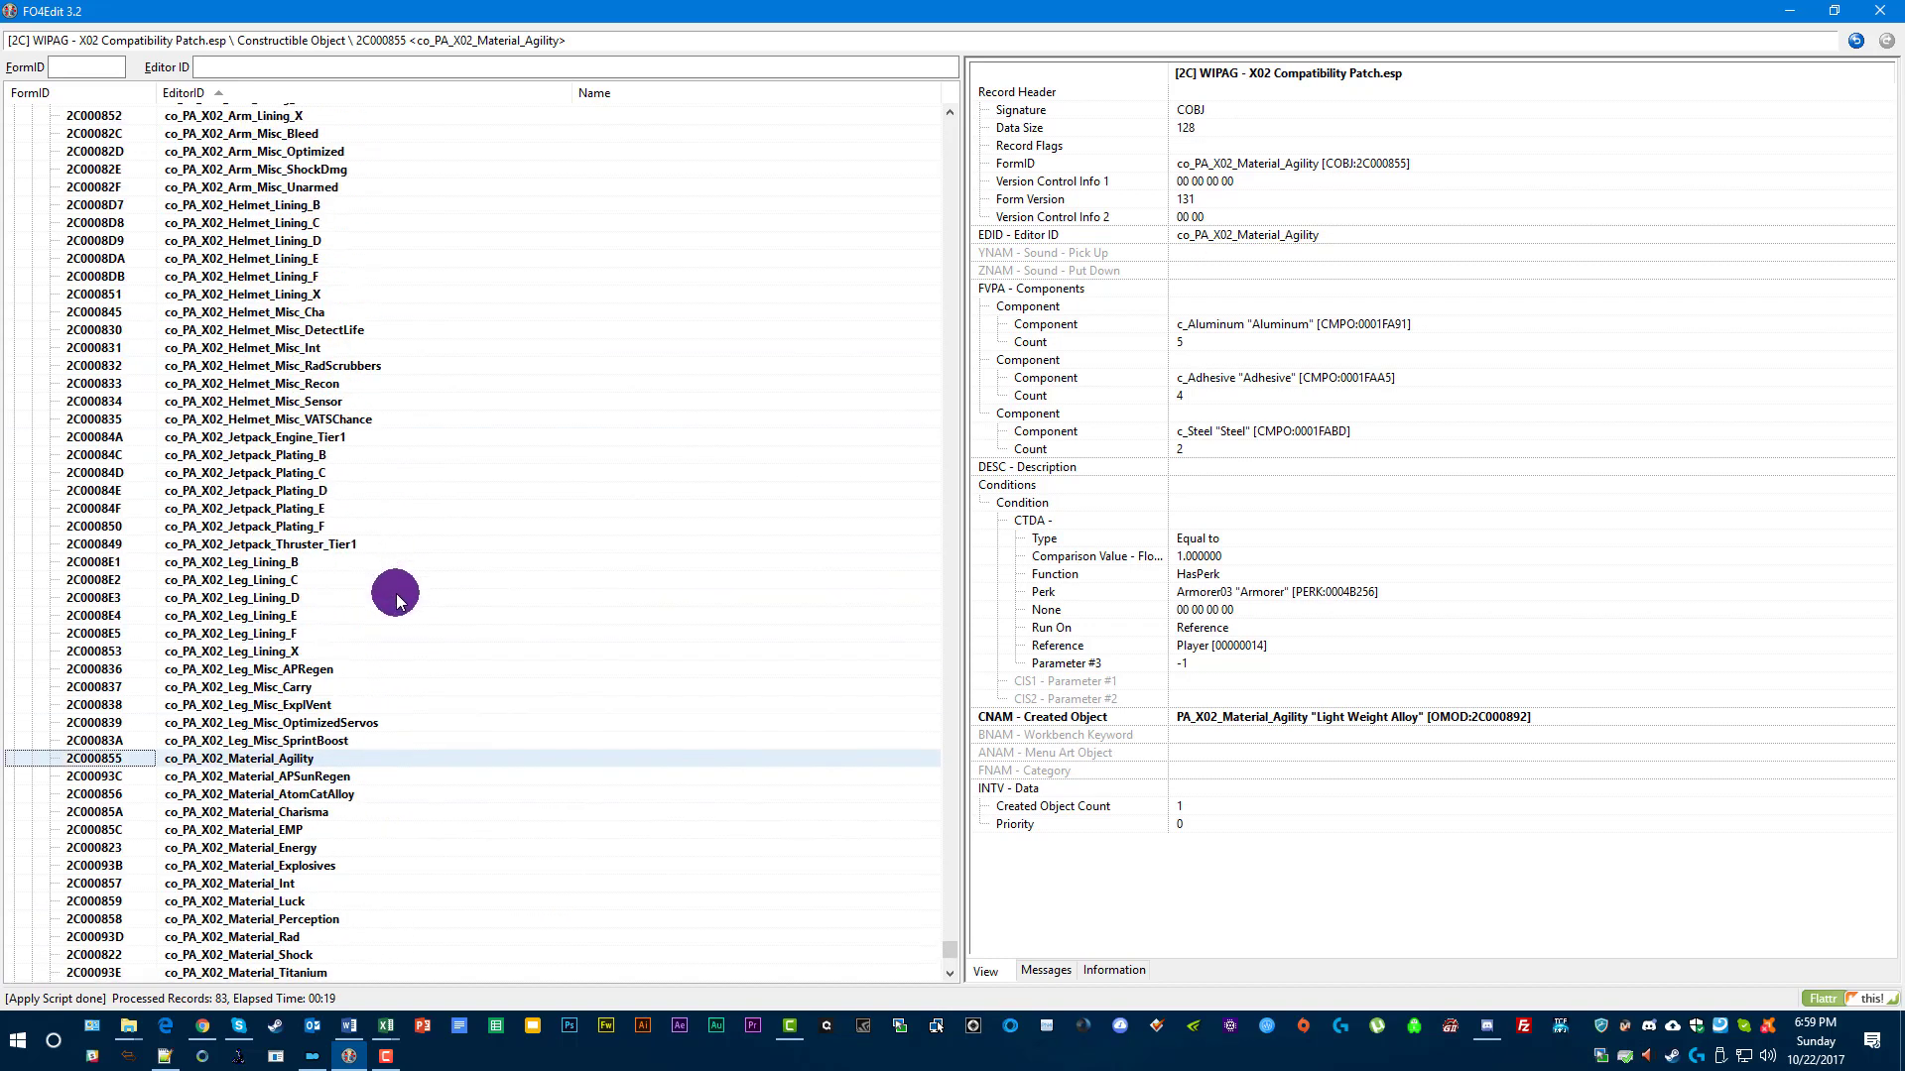
scroll(396, 600, up, 3)
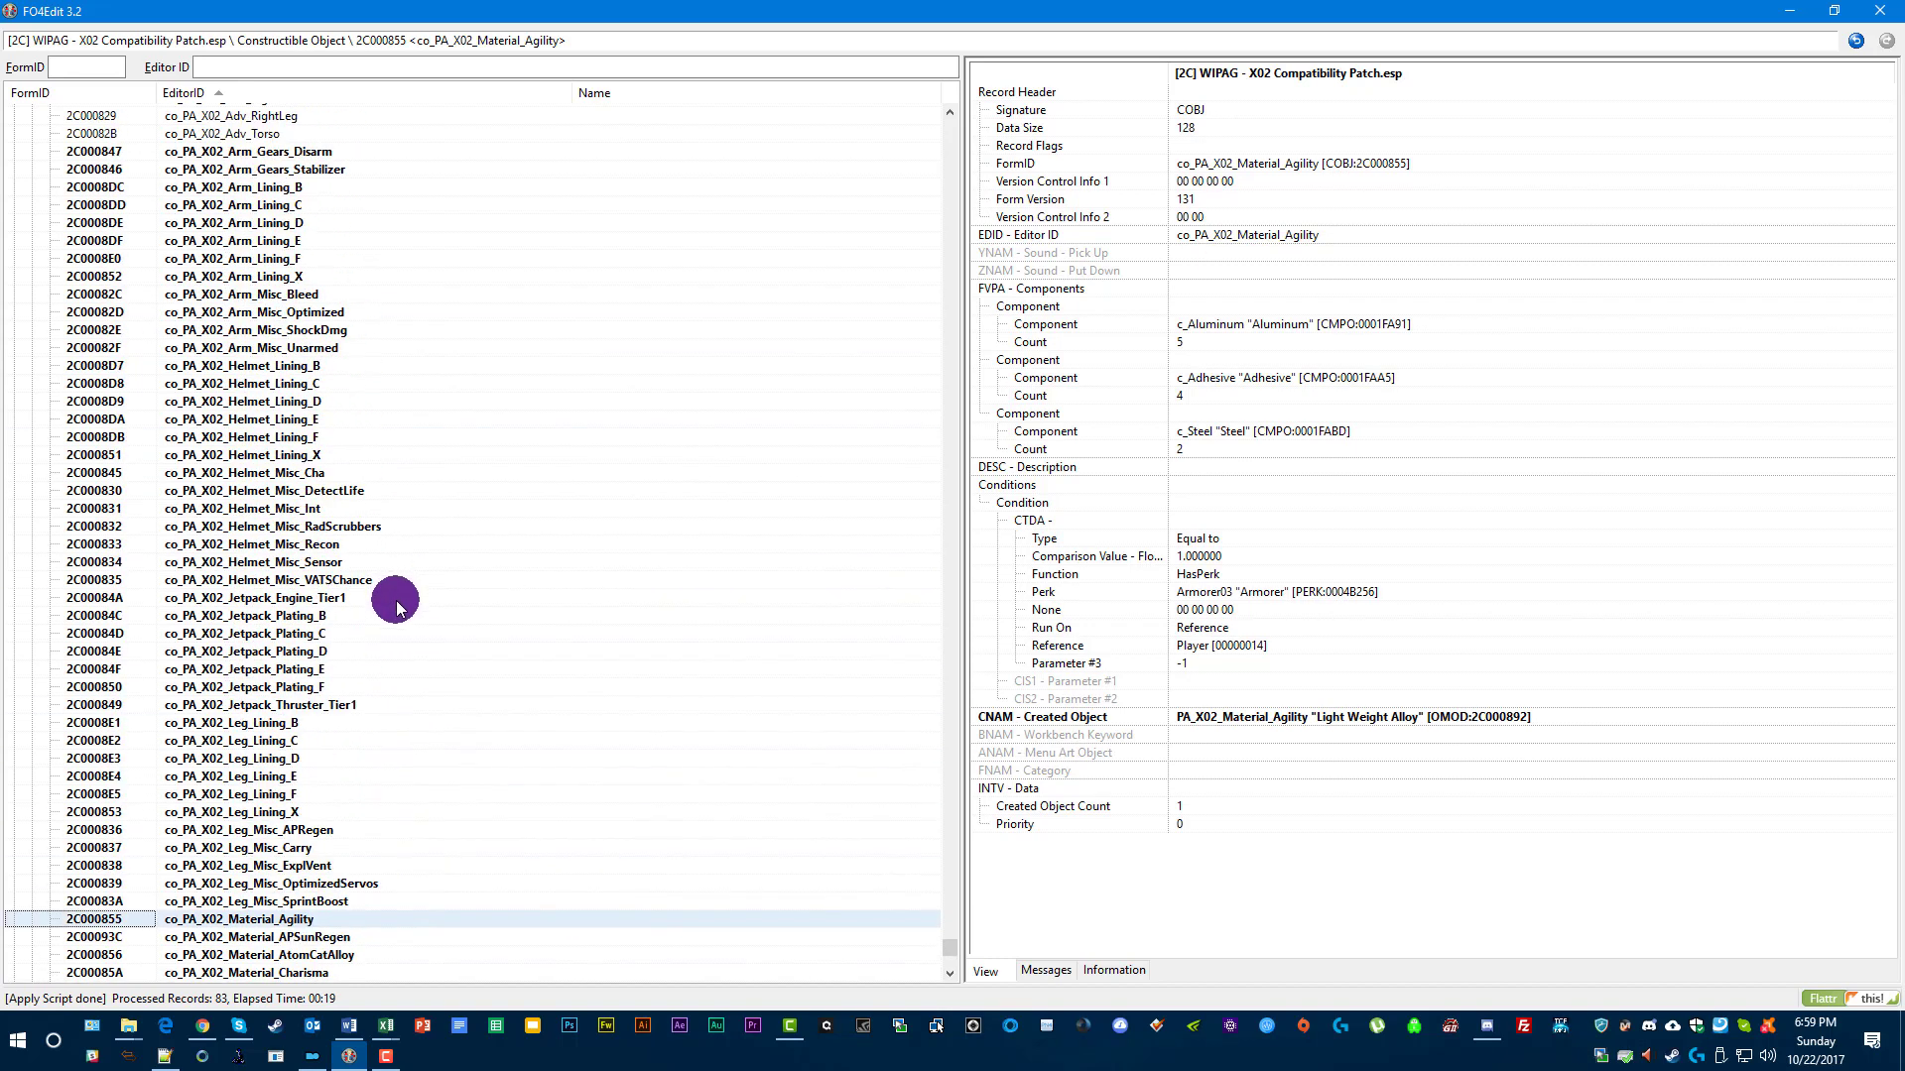
scroll(625, 531, up, 4)
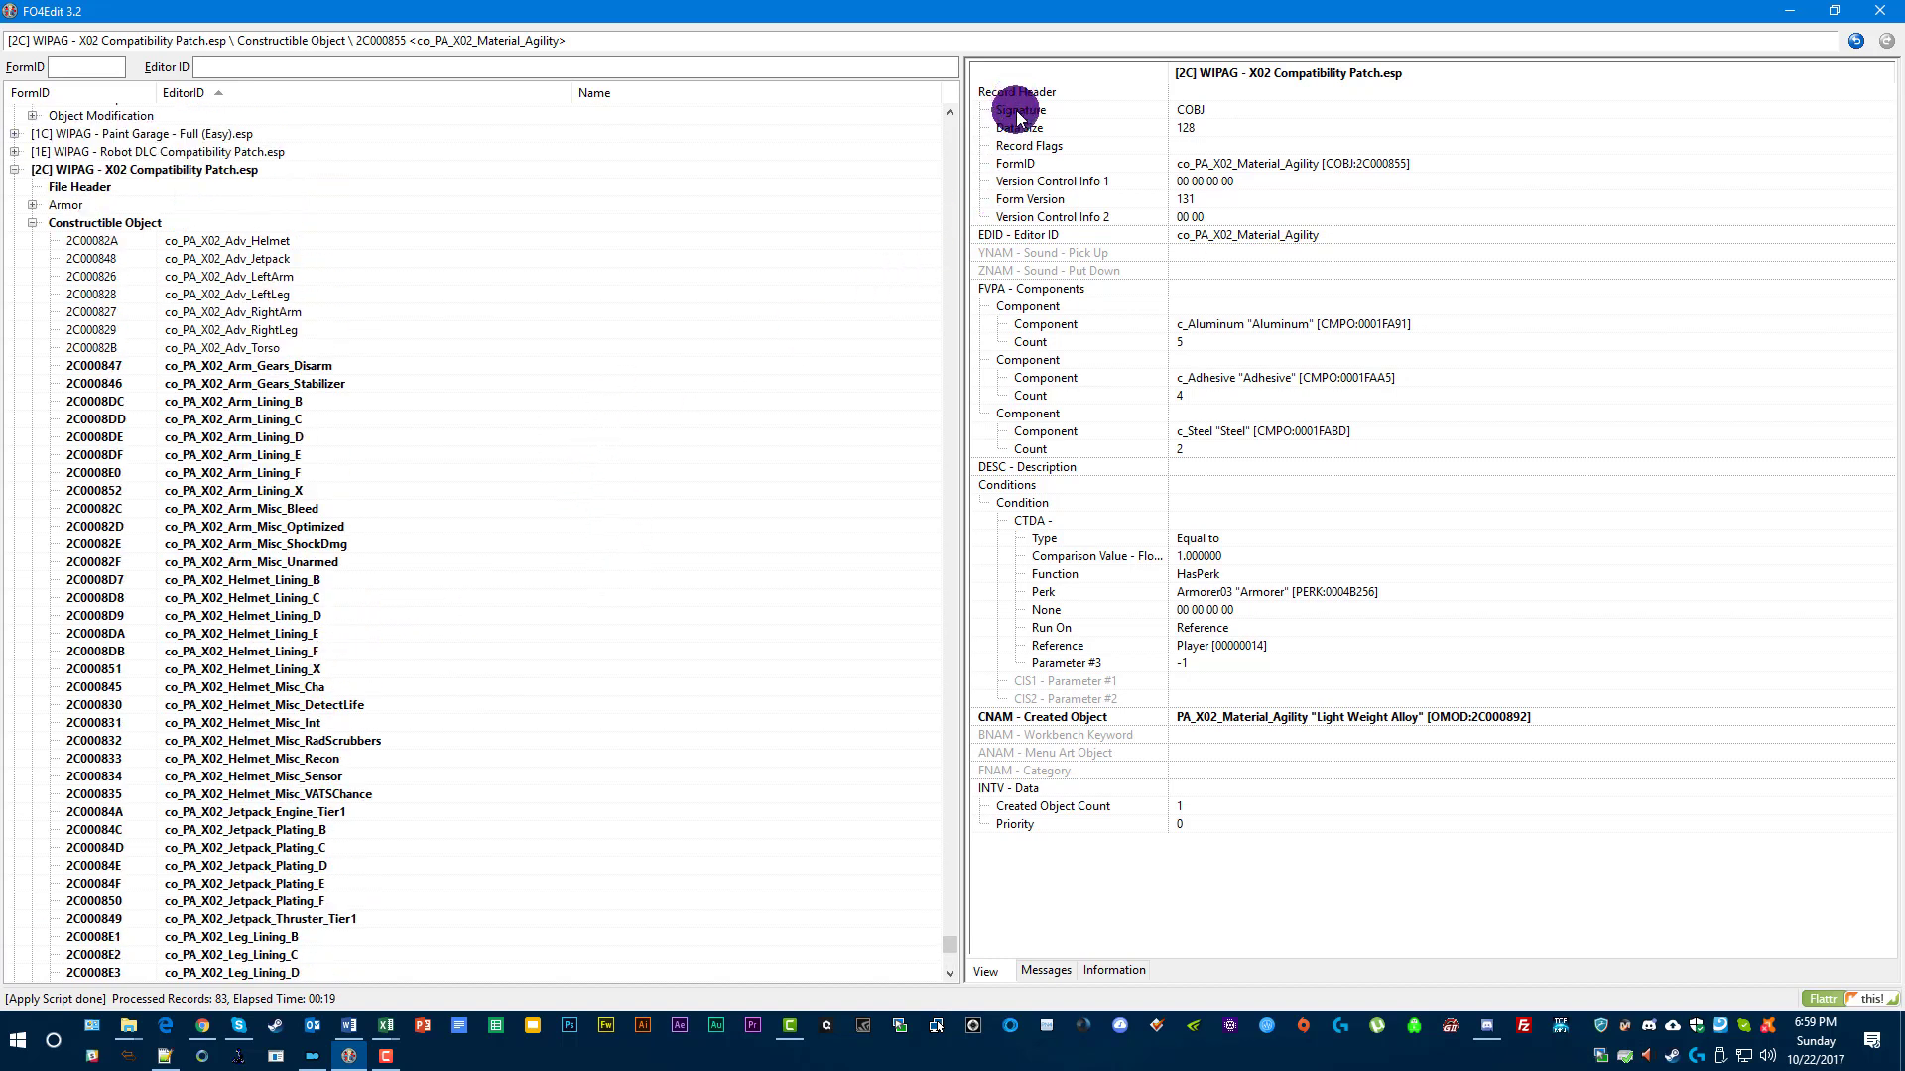